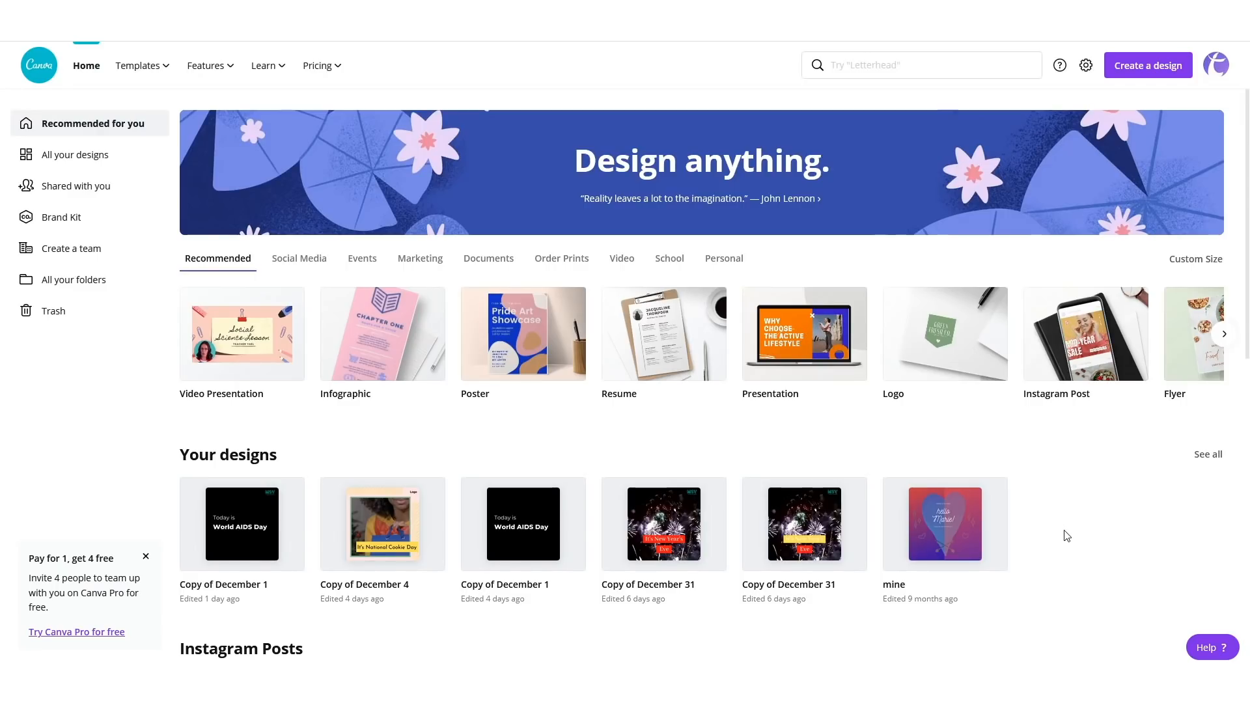
- Create a new design with a custom size of 1080 × 1080 px
click(1151, 72)
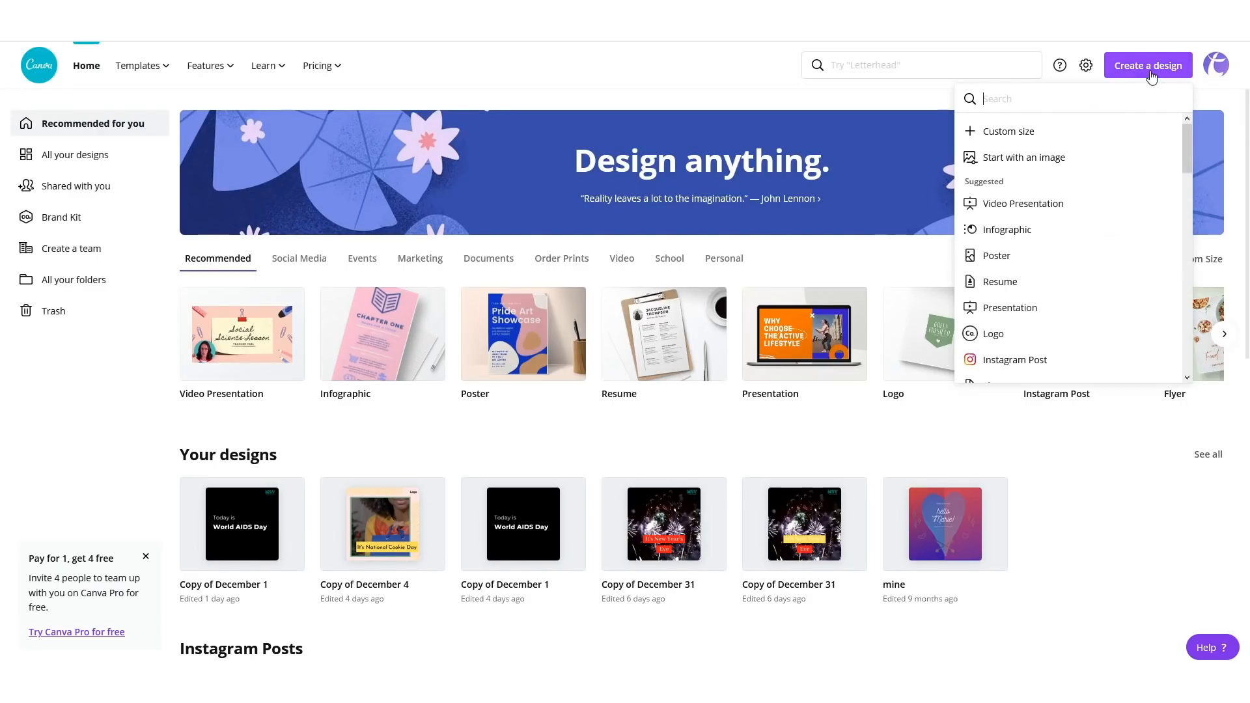
click(1111, 136)
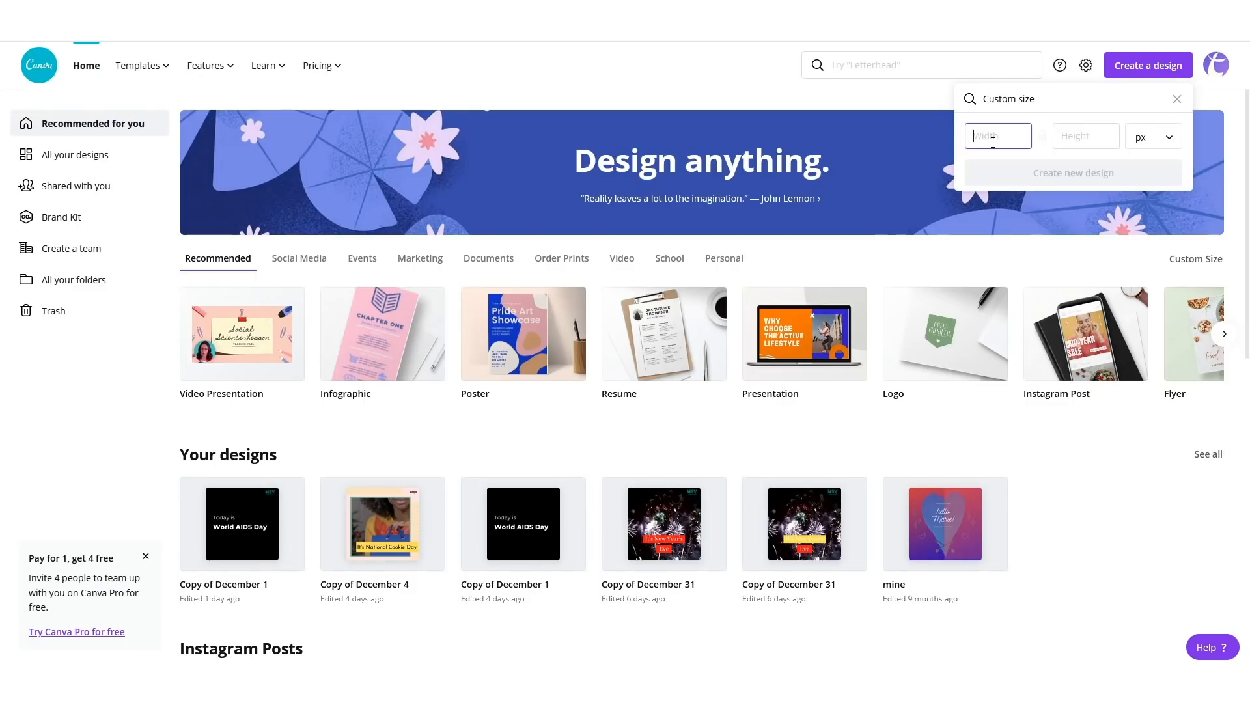
text(1080)
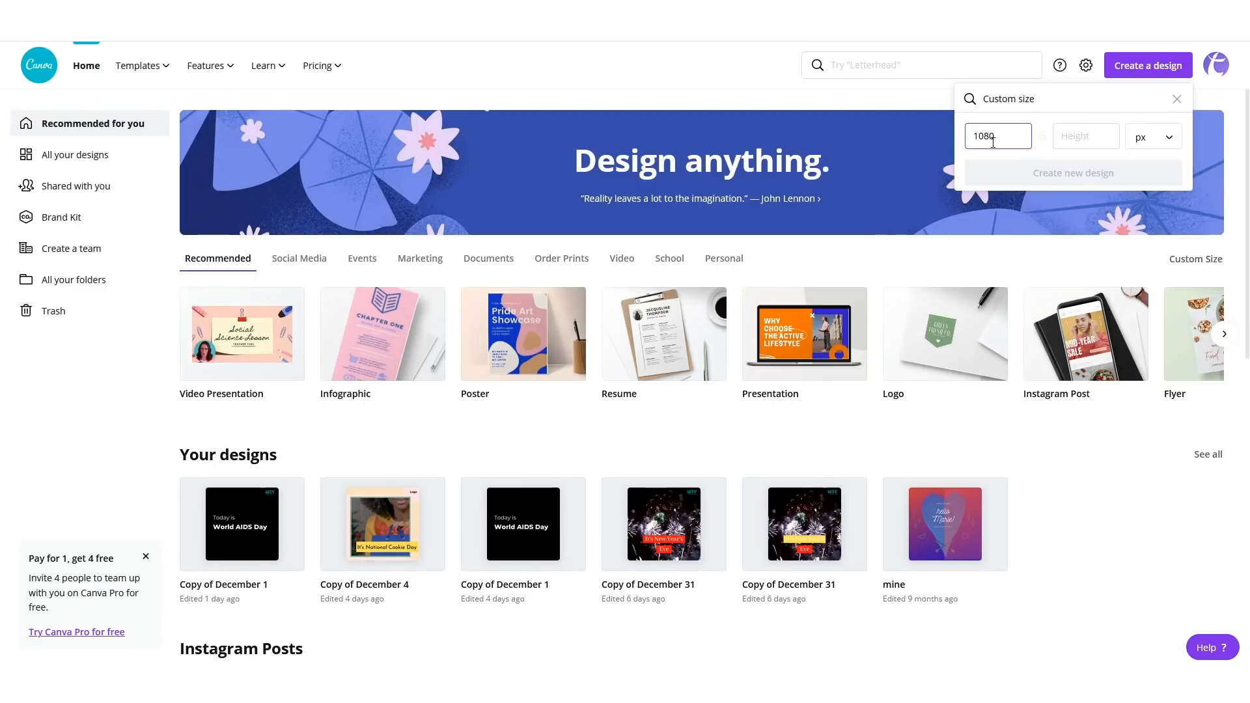
click(1066, 137)
text(1)
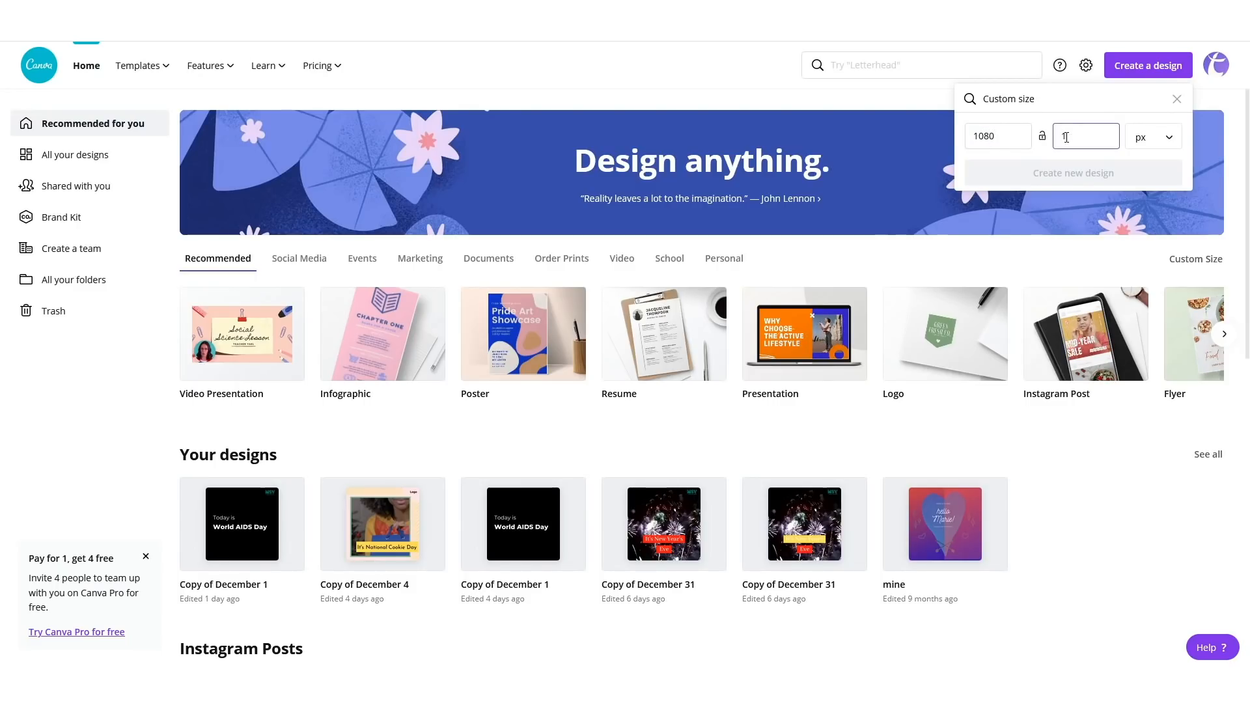
text(080)
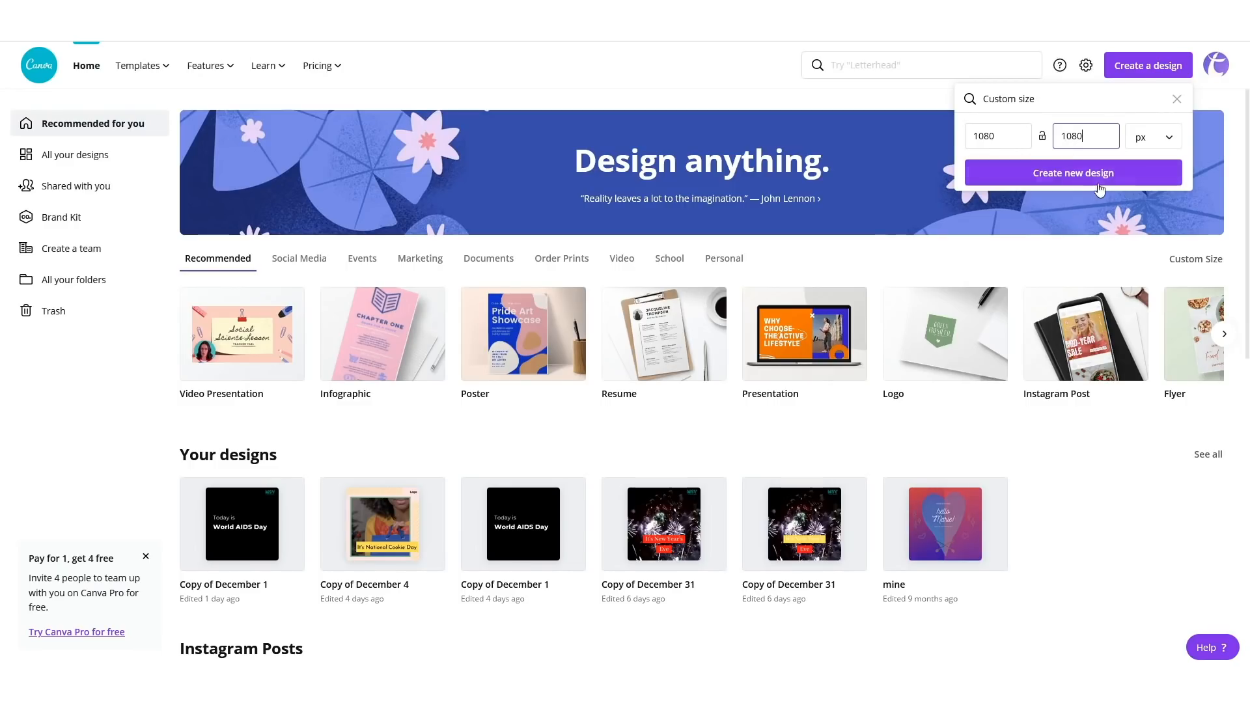
click(1092, 178)
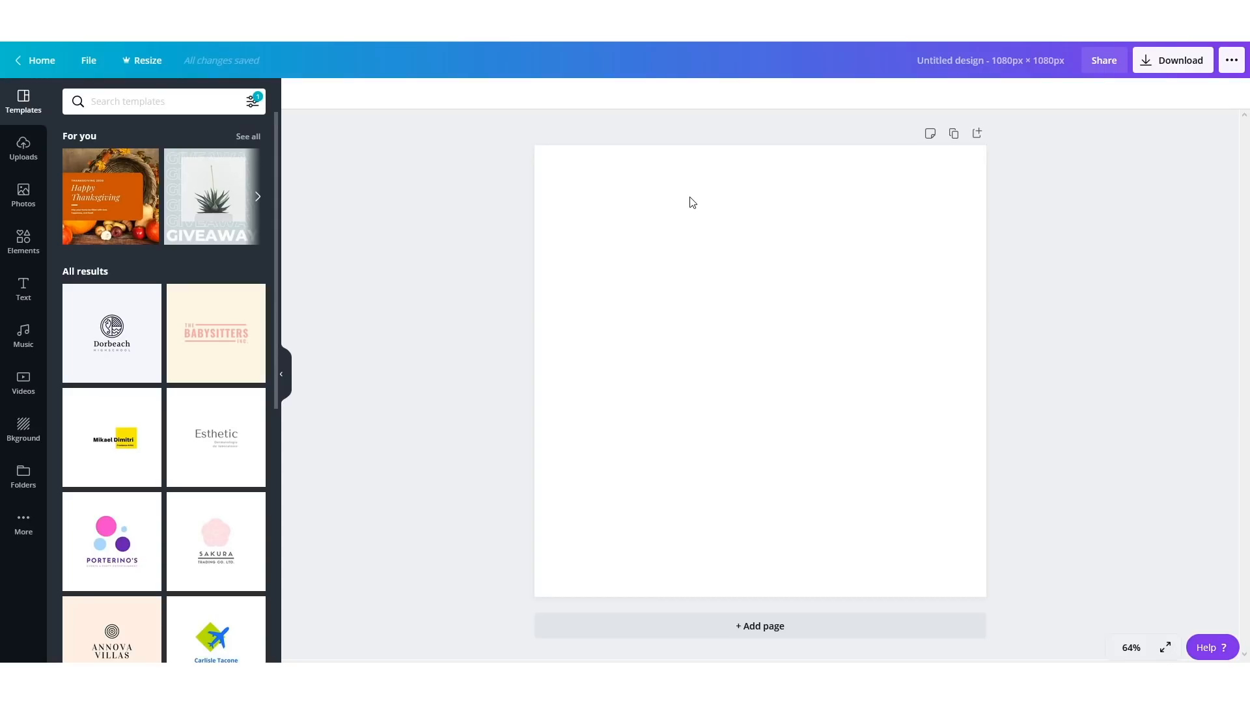
- Rename the untitled design as demo
click(1038, 55)
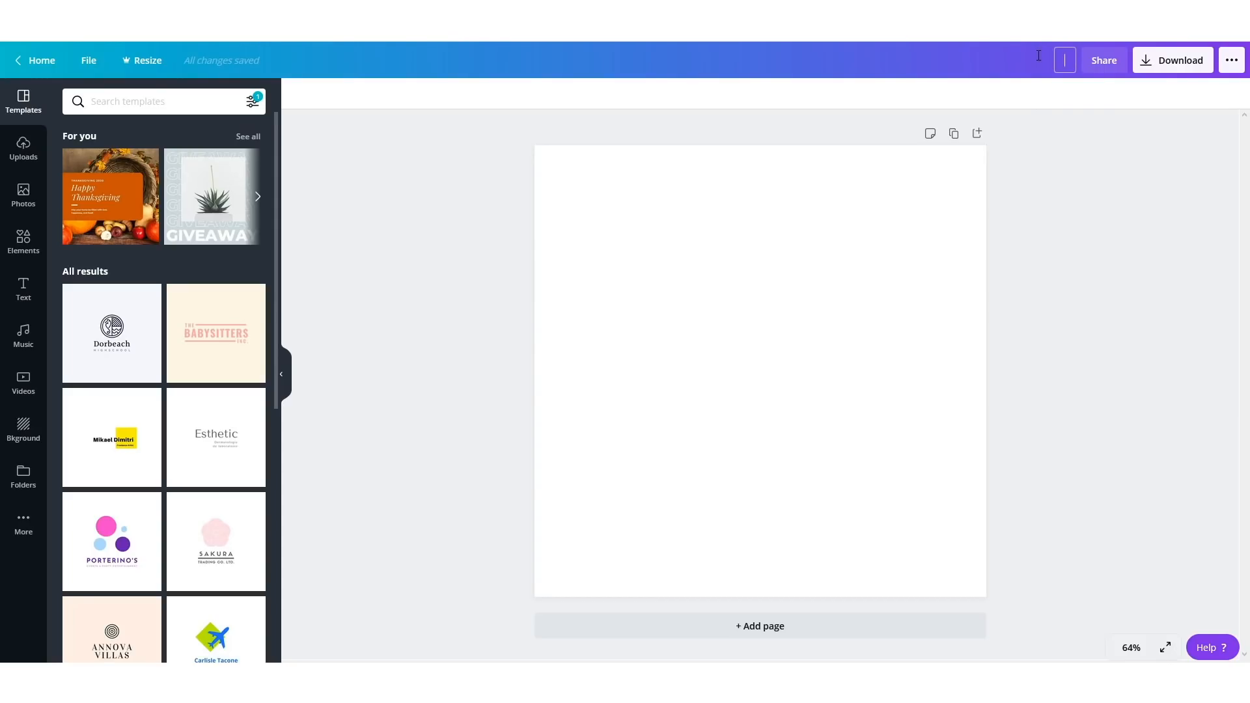
text(demo)
key(Return)
- Add a square shape and stretch it into a full-height block along the page's left side, overhanging the left edge
click(22, 251)
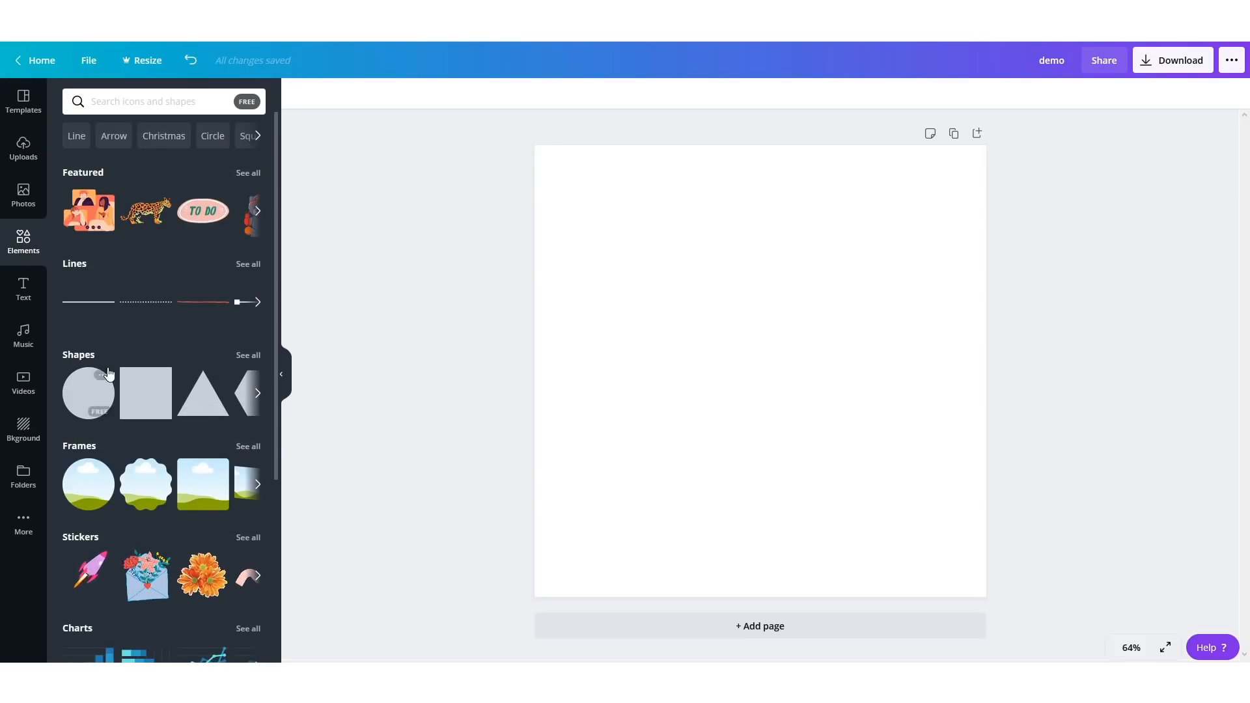
click(137, 413)
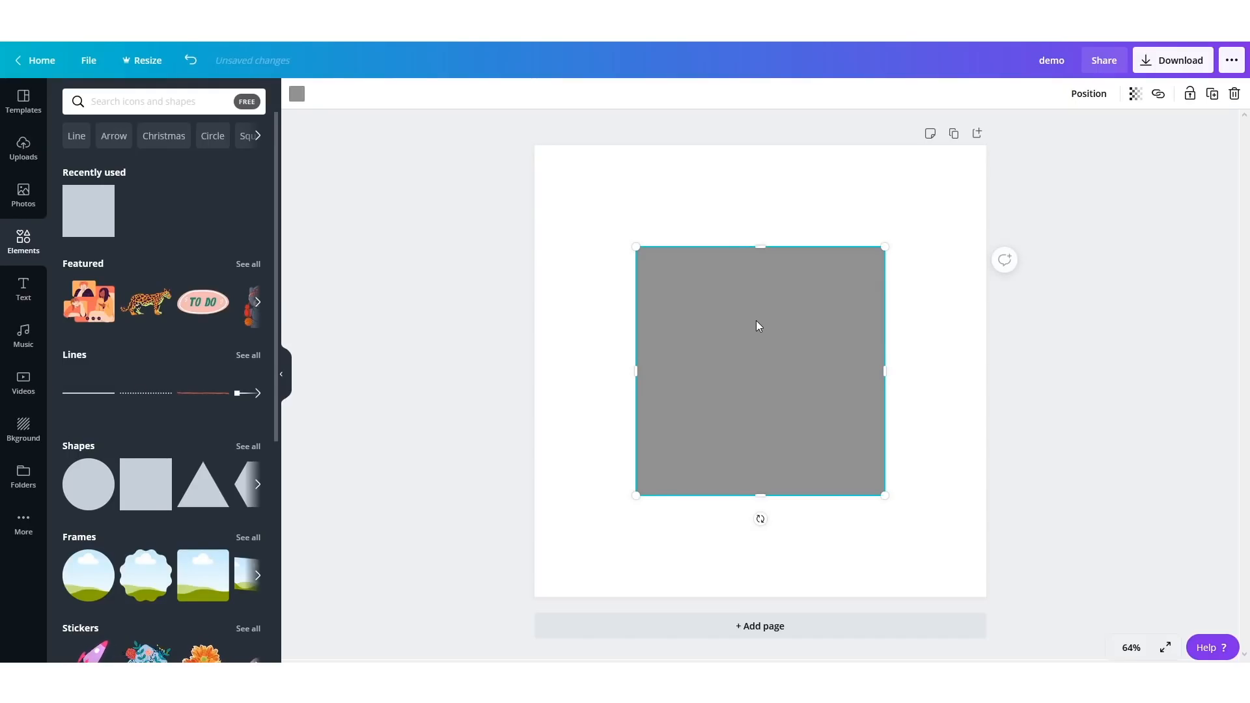
drag(766, 331, 603, 229)
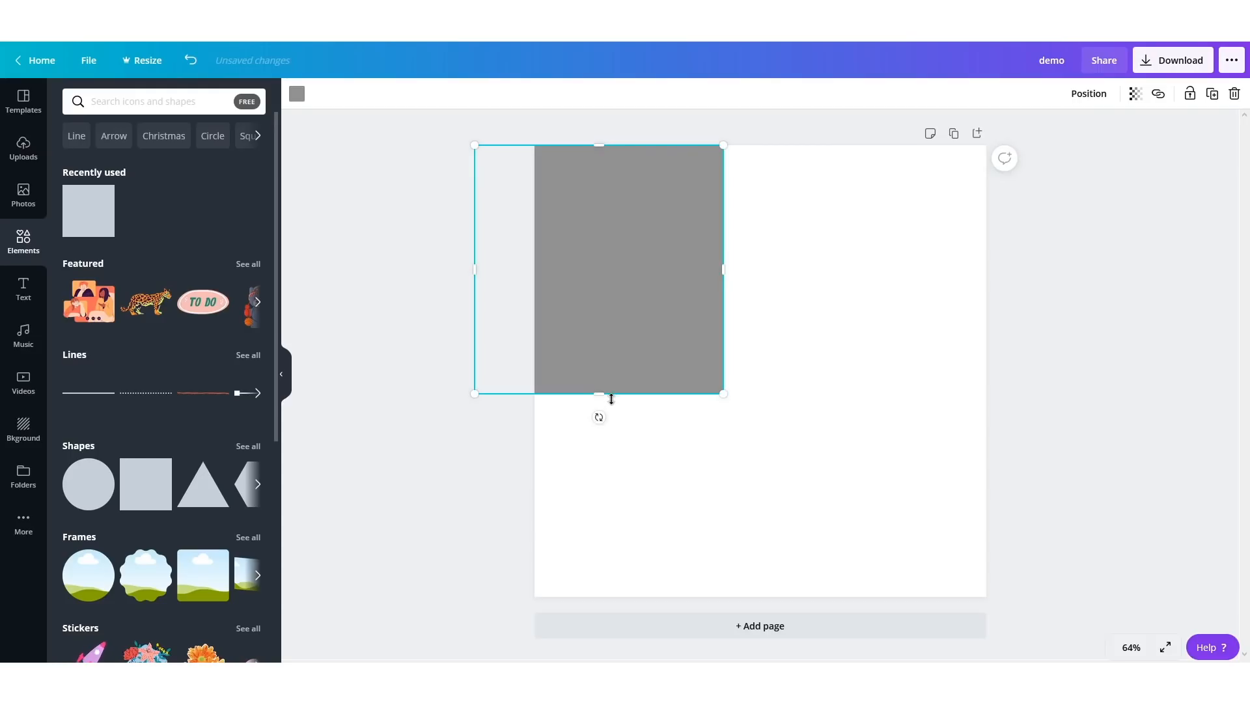
drag(595, 394, 595, 599)
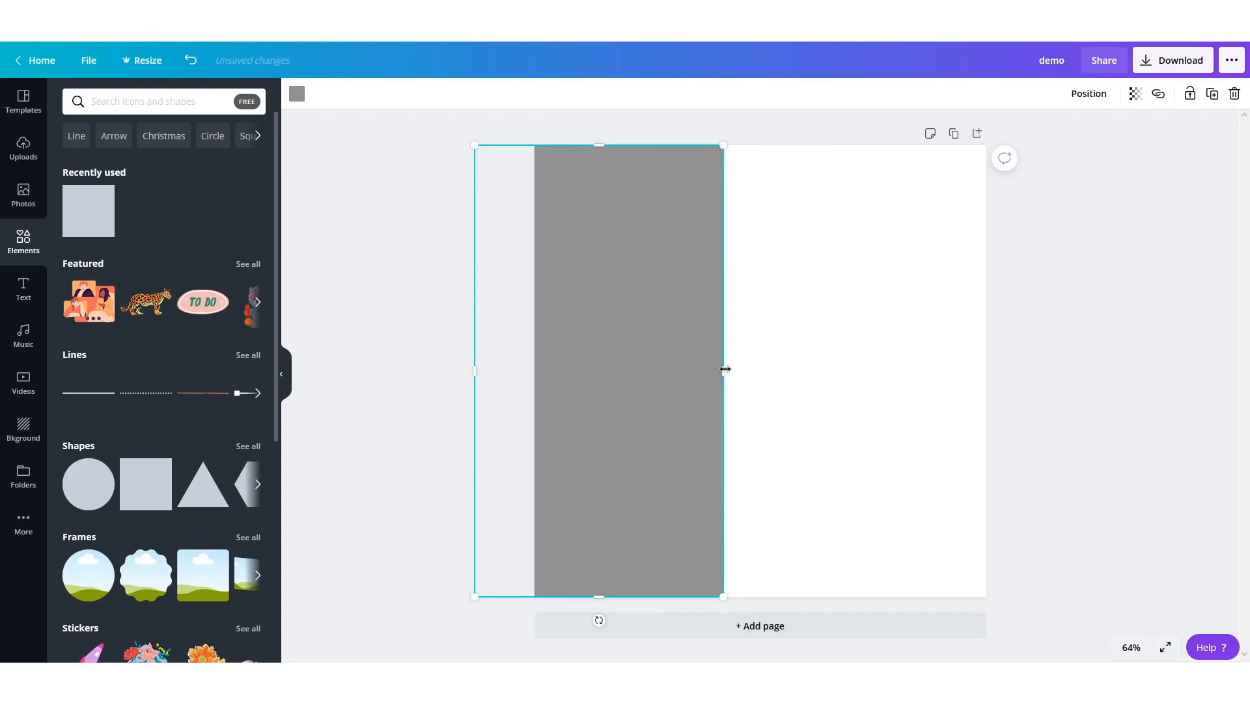
- Fill the tall block with the default yellow colour
click(297, 94)
click(186, 390)
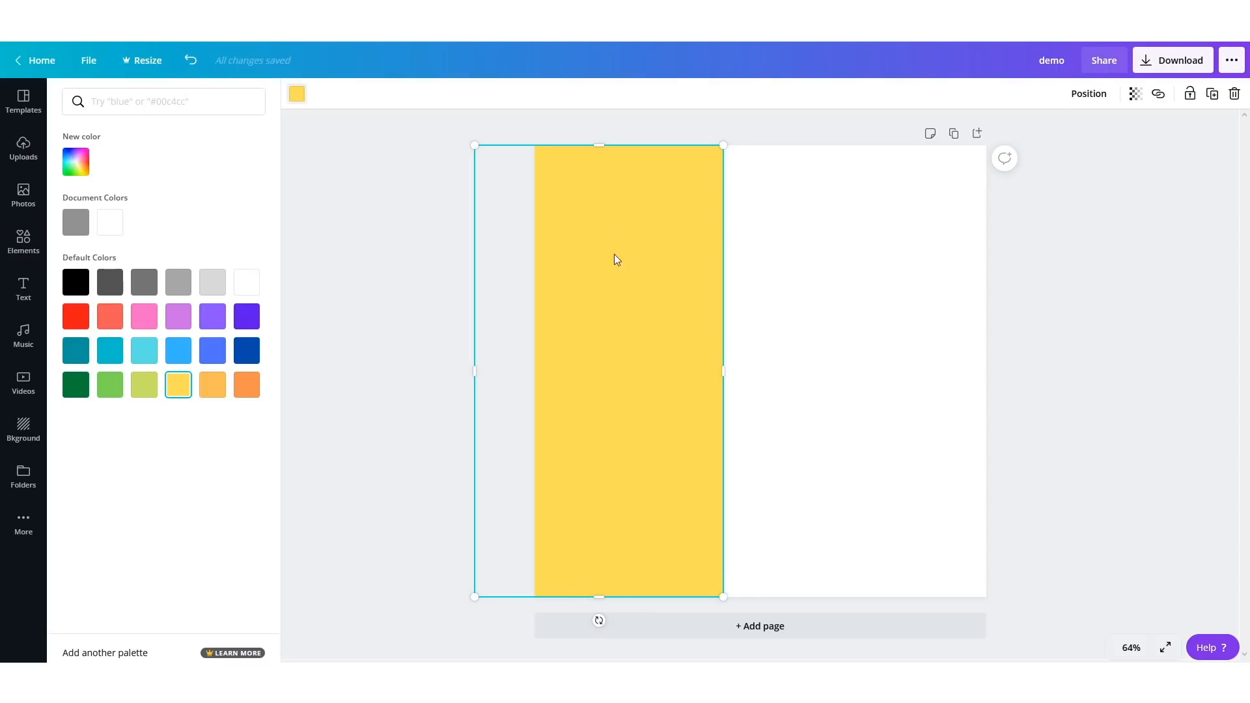
key(Escape)
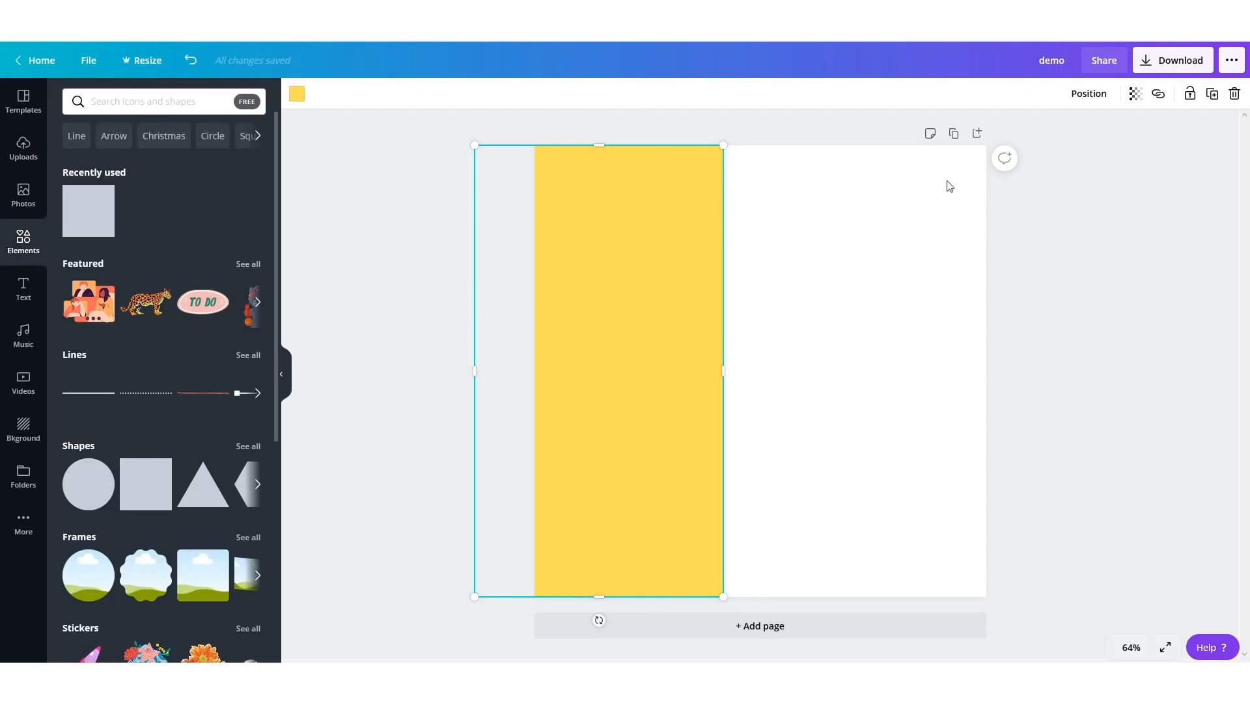
- Duplicate the yellow block and reshape the copy into a full-width band about 373 px high along the page's bottom edge
key(ctrl+d)
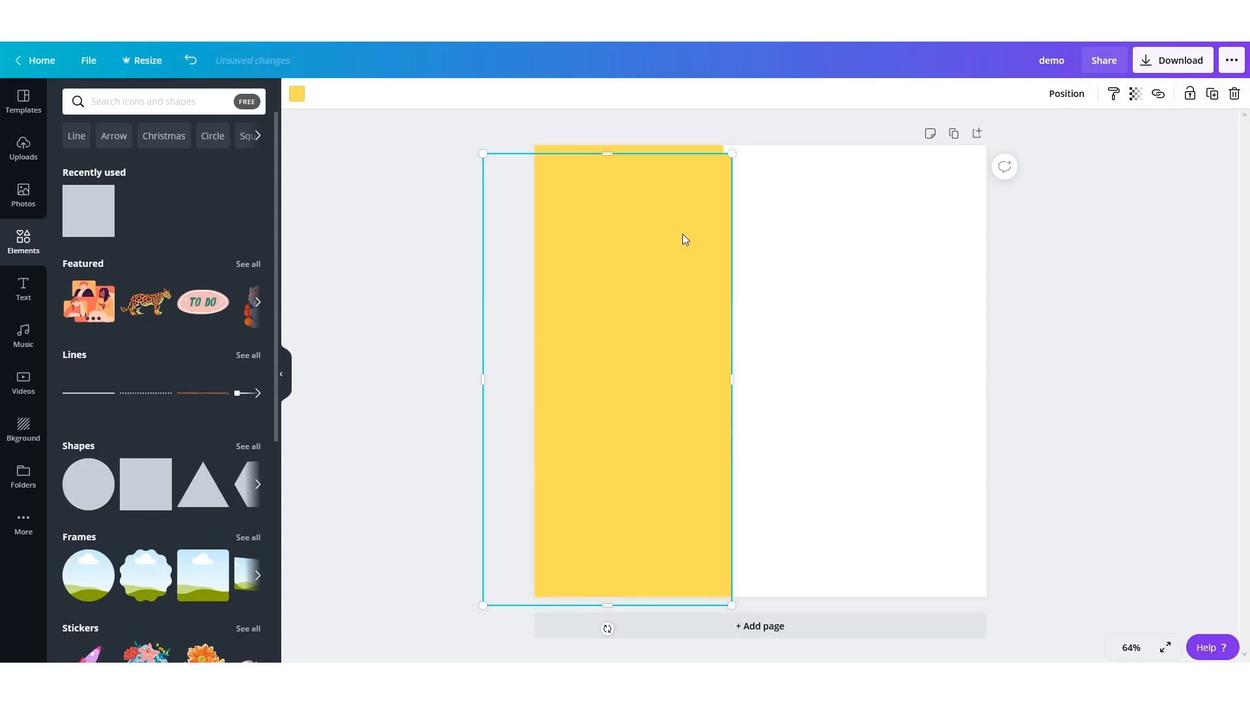
drag(607, 207, 647, 268)
drag(654, 222, 649, 452)
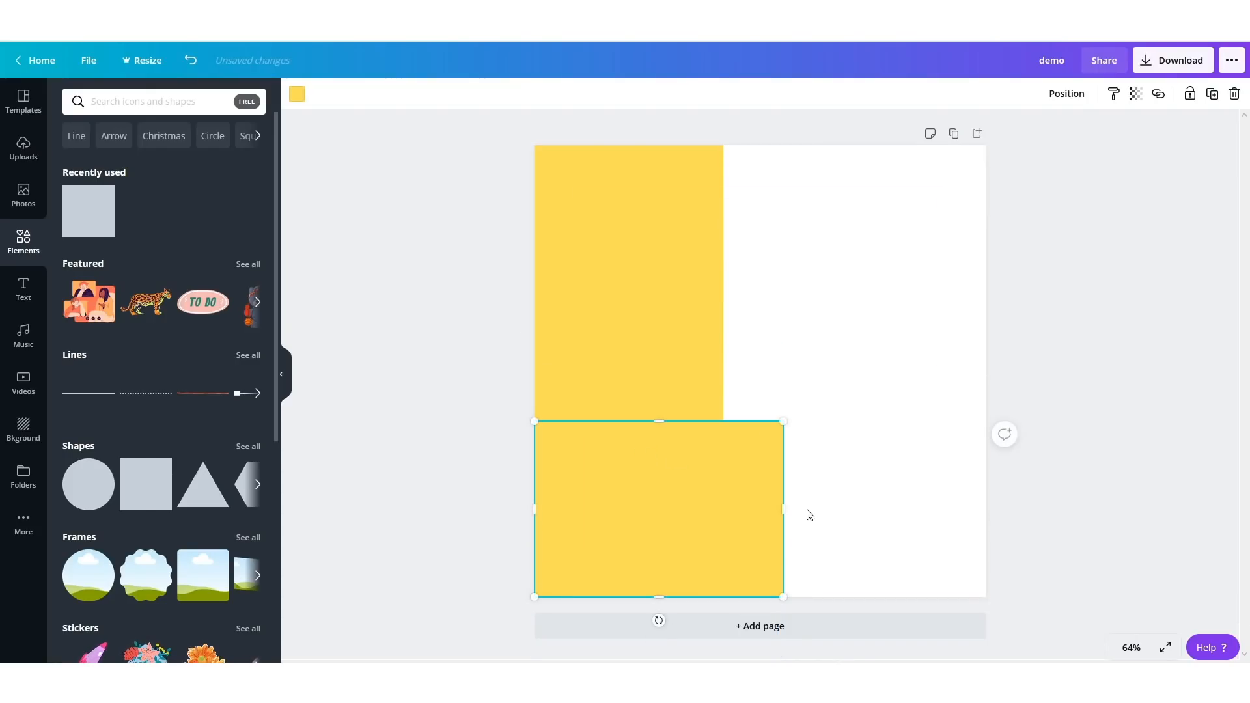
drag(787, 508, 980, 513)
drag(760, 421, 760, 441)
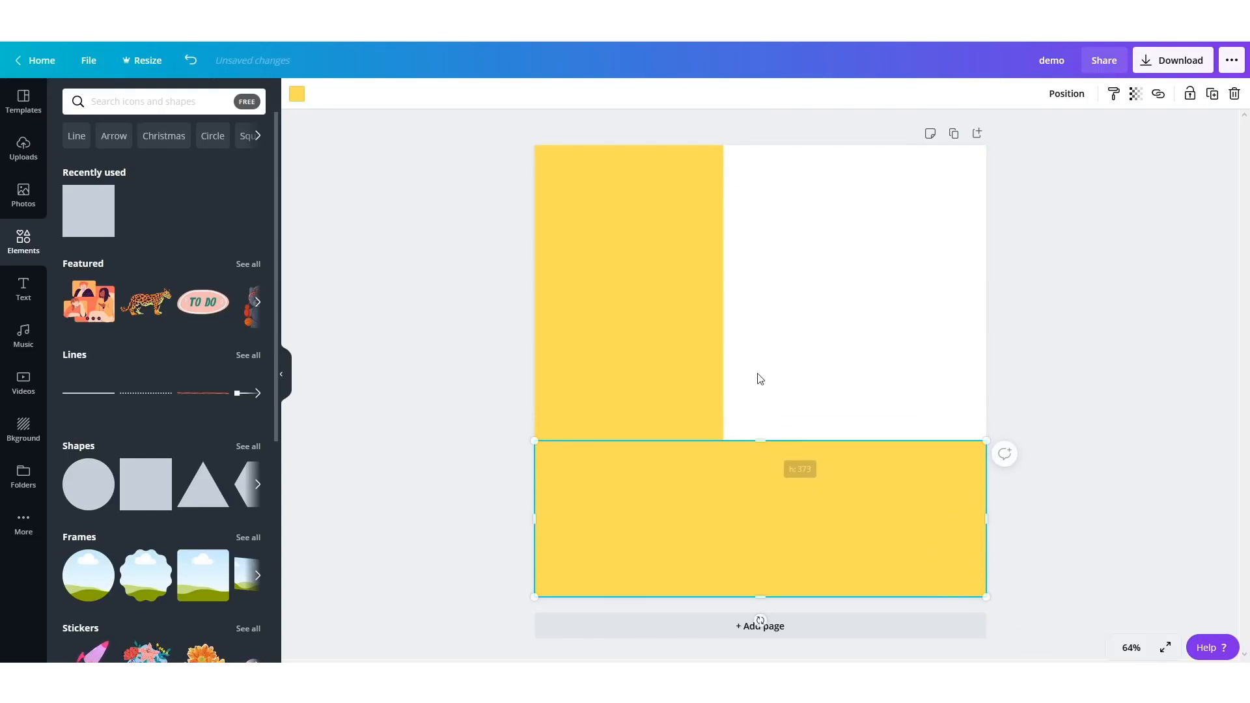
- Duplicate the tall yellow block and shrink the copy into a thin vertical bar near the page's right edge
click(631, 324)
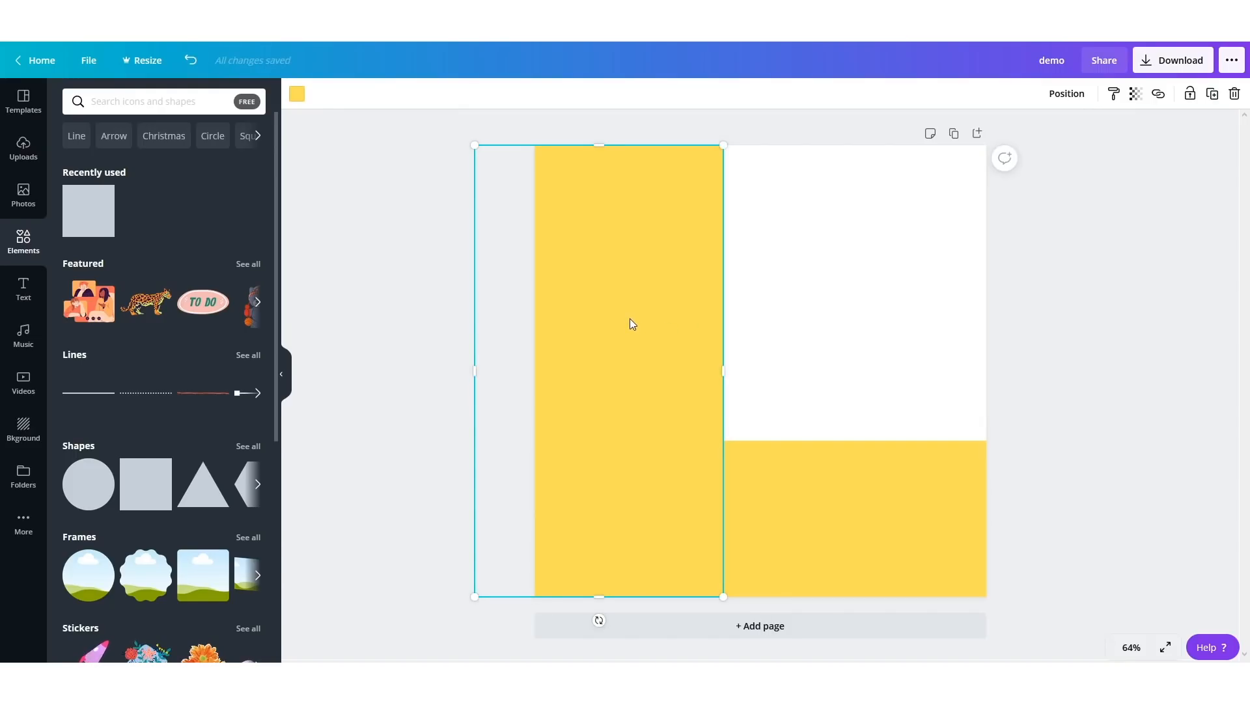
drag(594, 295, 837, 290)
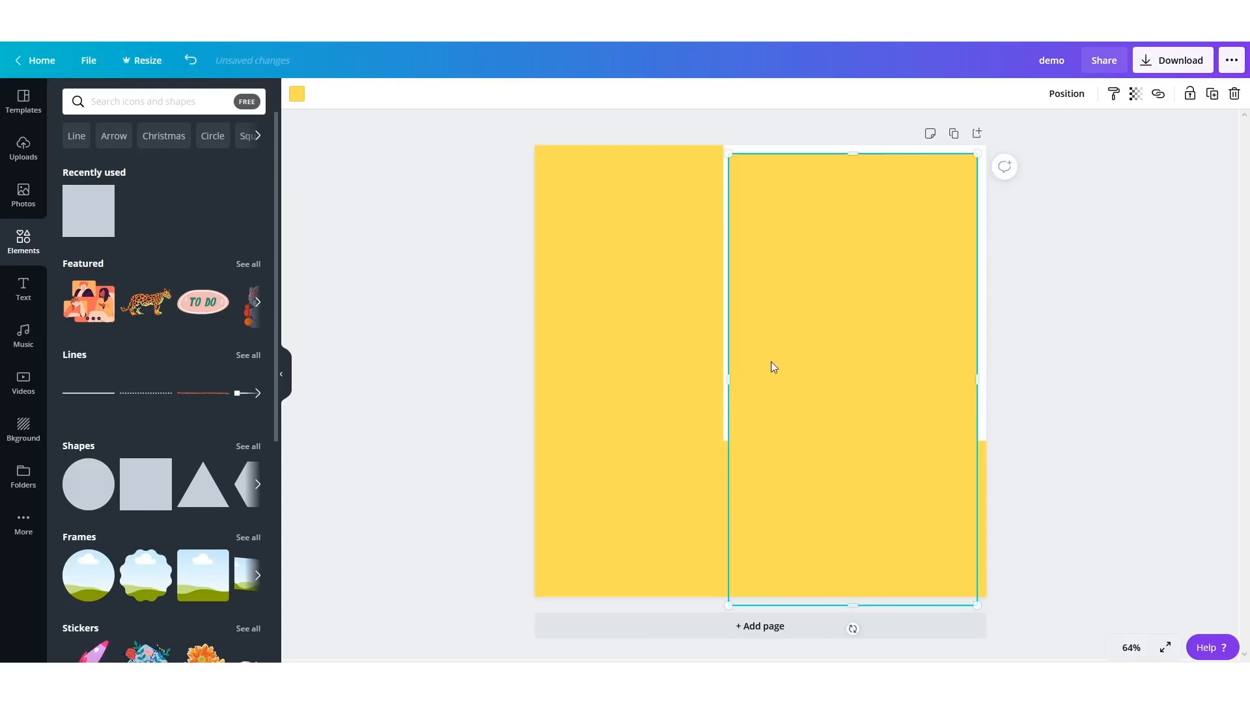
drag(728, 379, 950, 381)
drag(964, 155, 959, 267)
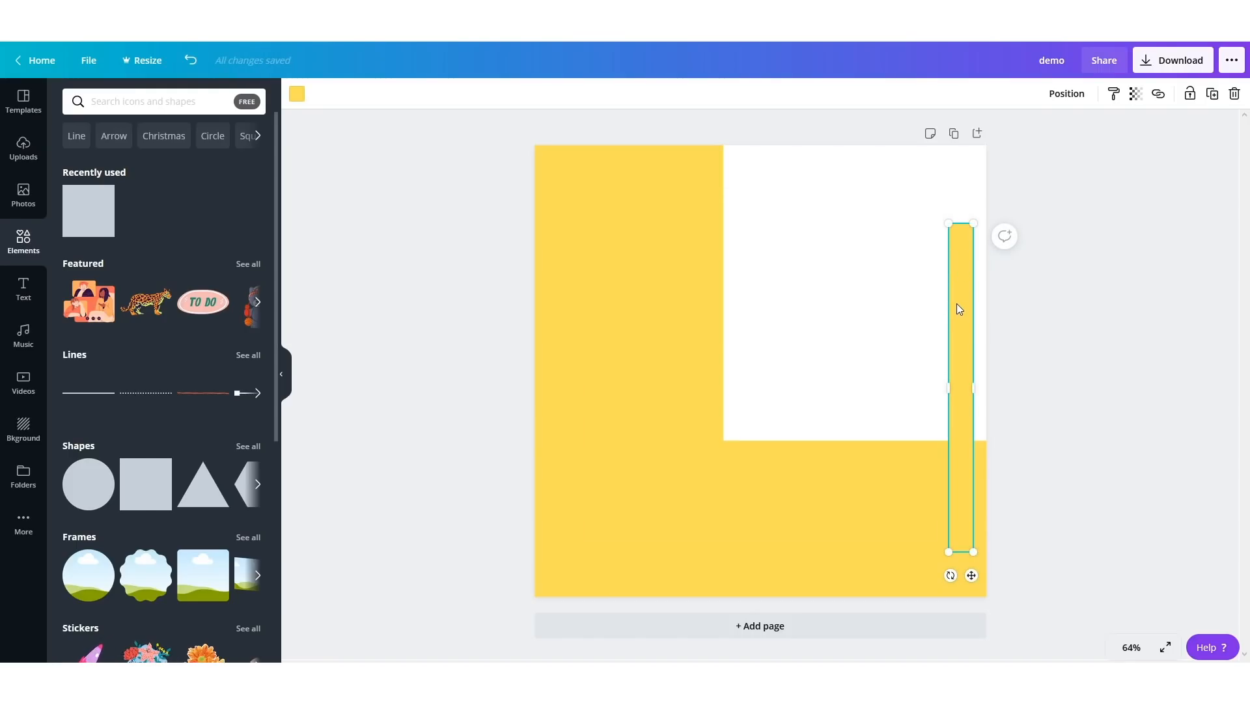
- Duplicate the thin bar twice towards the left, each top lower than the previous, and shorten both copies to end within the bottom band
key(ctrl+d)
drag(968, 299, 866, 330)
key(ctrl+d)
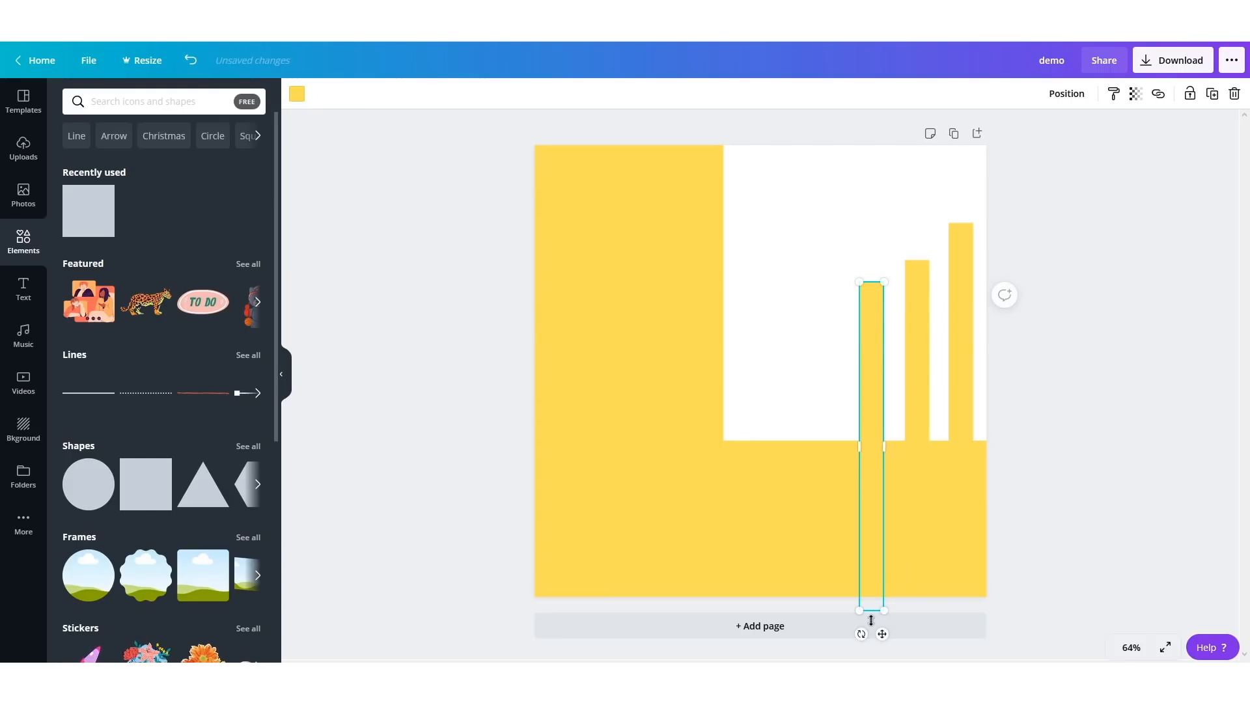
drag(872, 609, 876, 552)
click(917, 436)
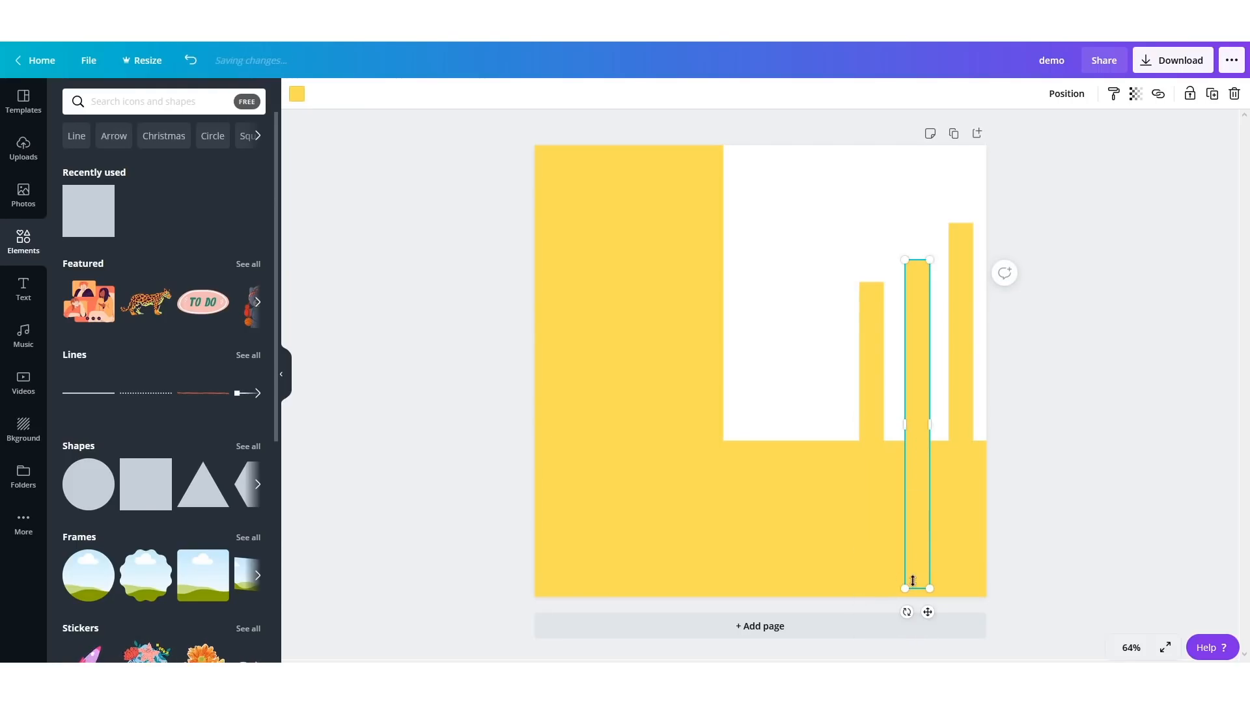
drag(918, 592, 921, 504)
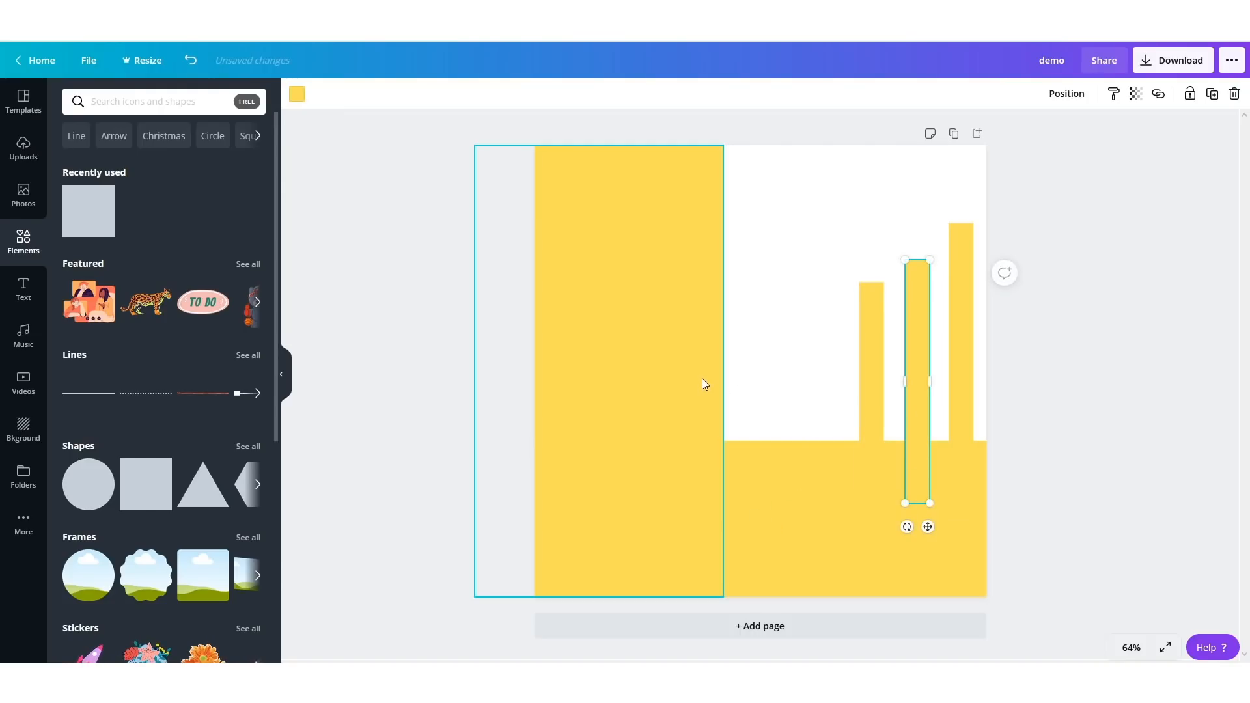
click(1078, 303)
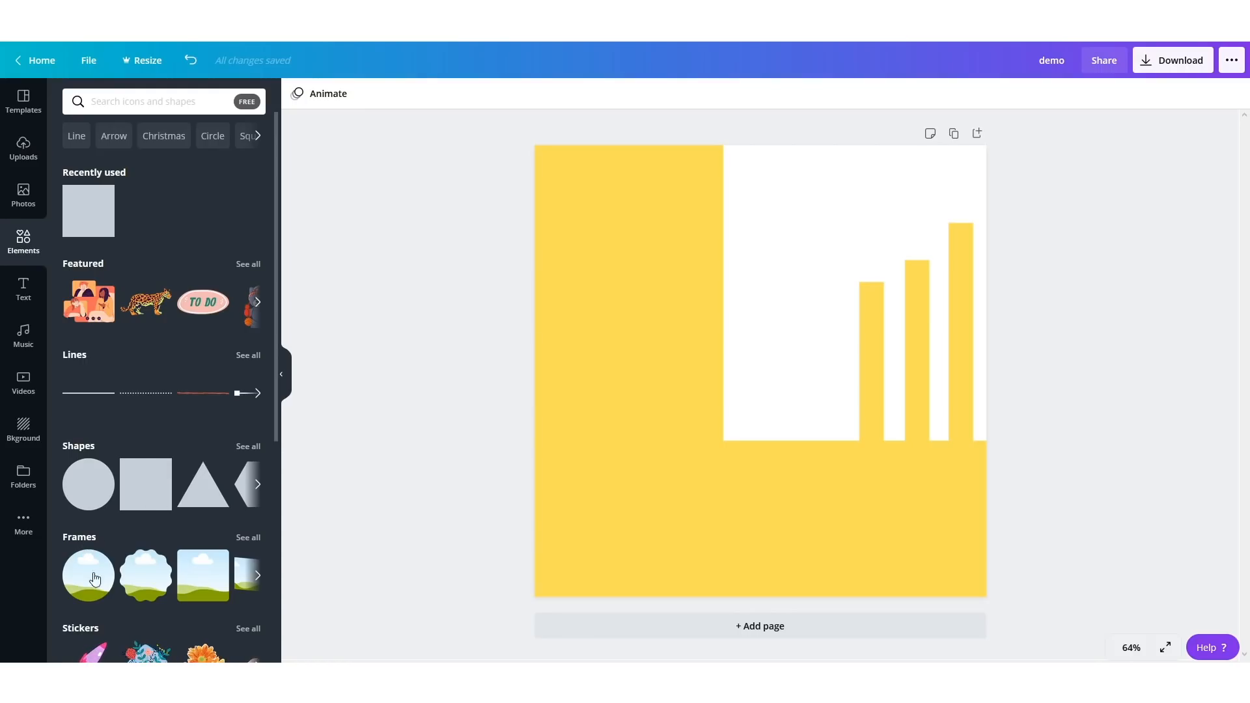
- Find a plain square picture frame in the full frames collection and add it to the page
scroll(196, 560, down, 1)
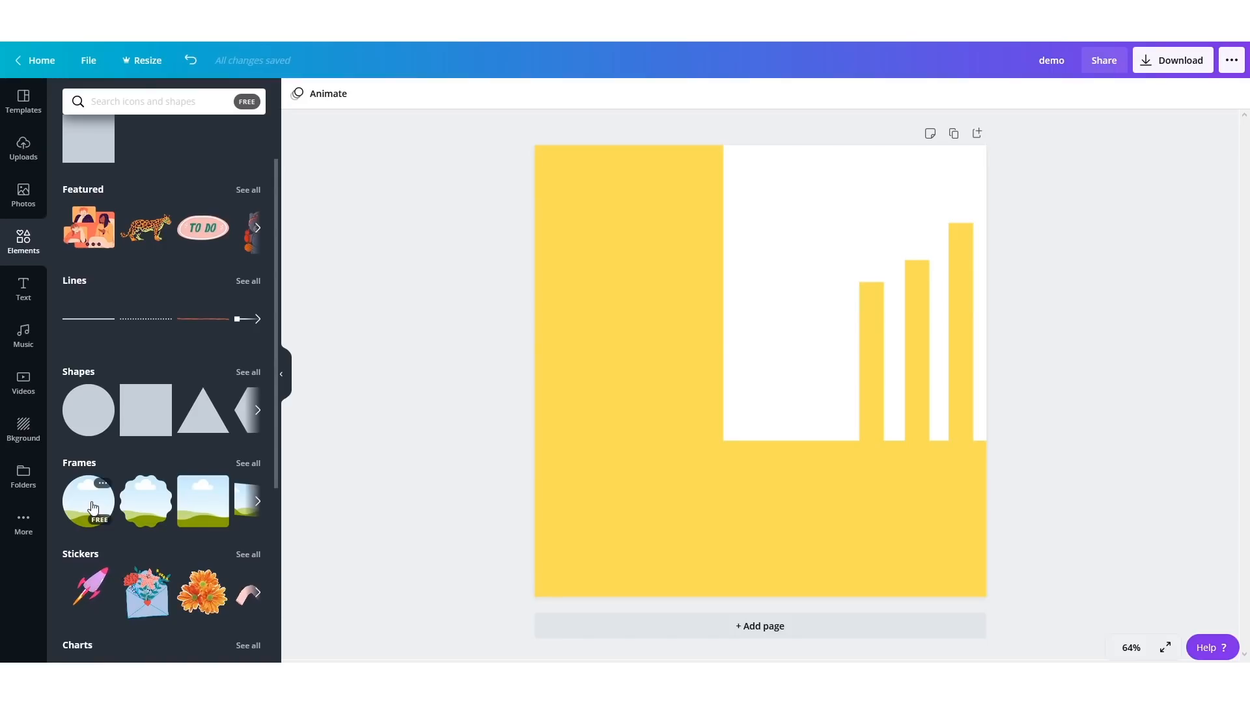
click(247, 463)
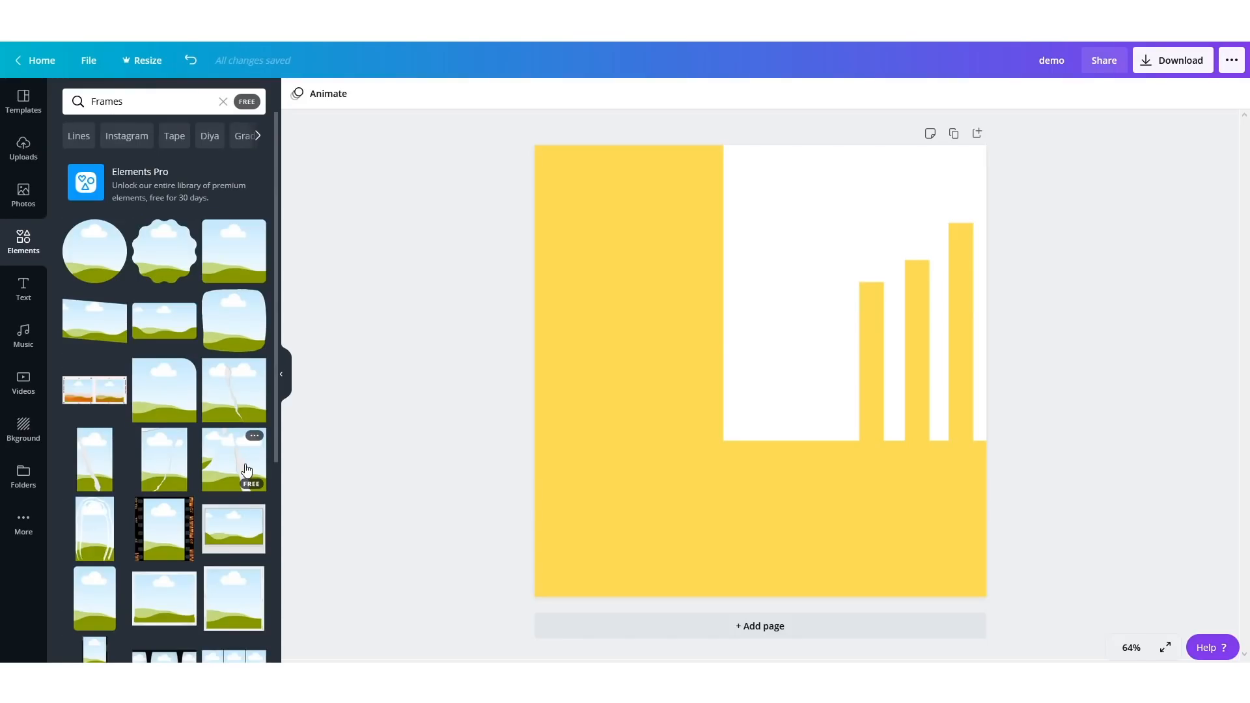
scroll(162, 336, down, 5)
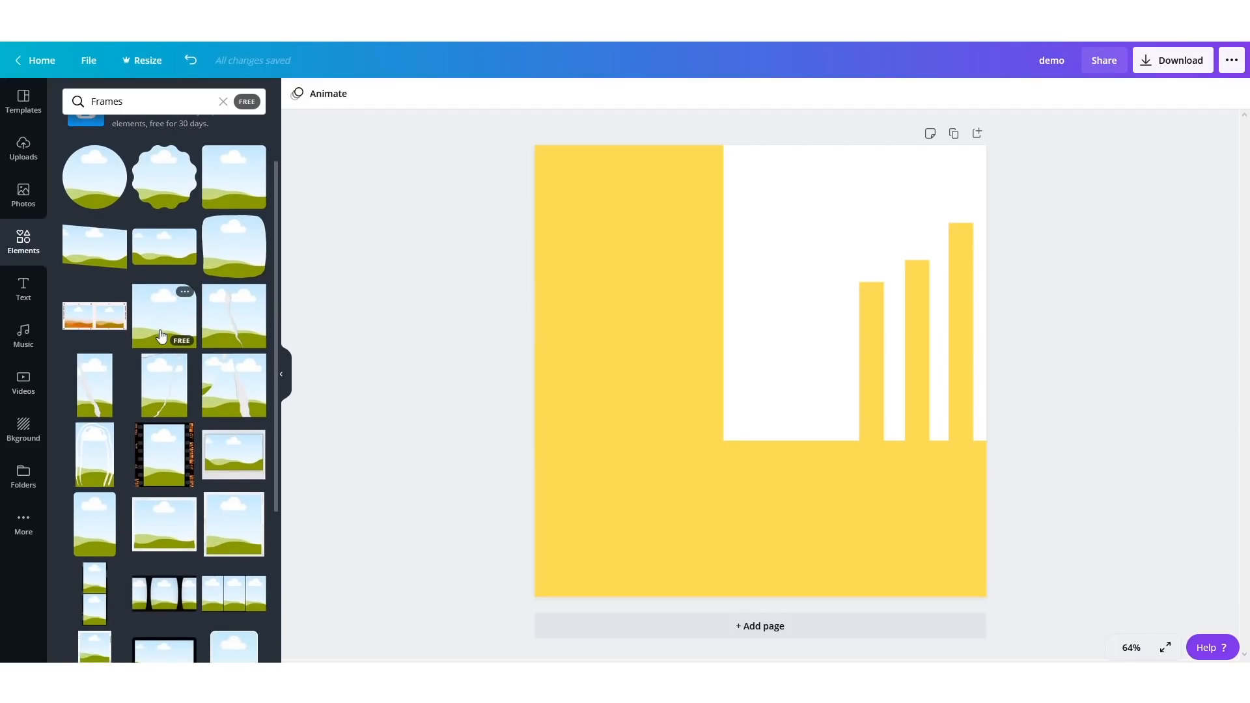
scroll(162, 339, up, 5)
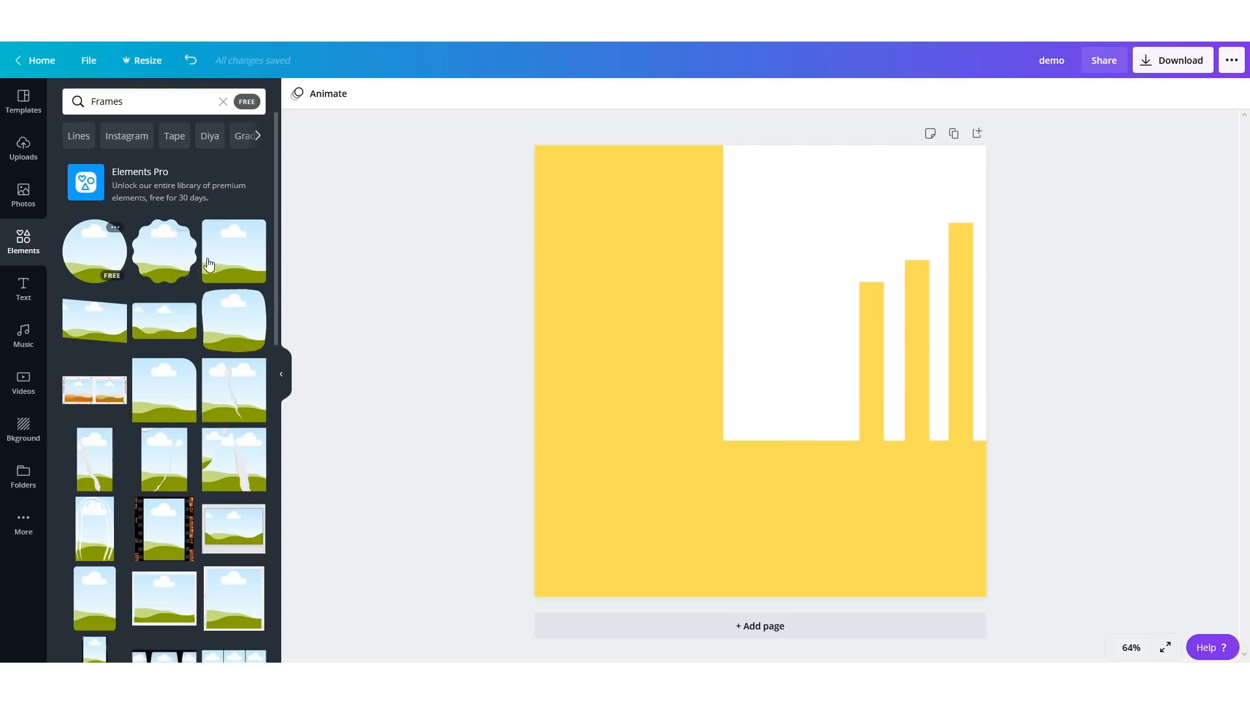
click(226, 389)
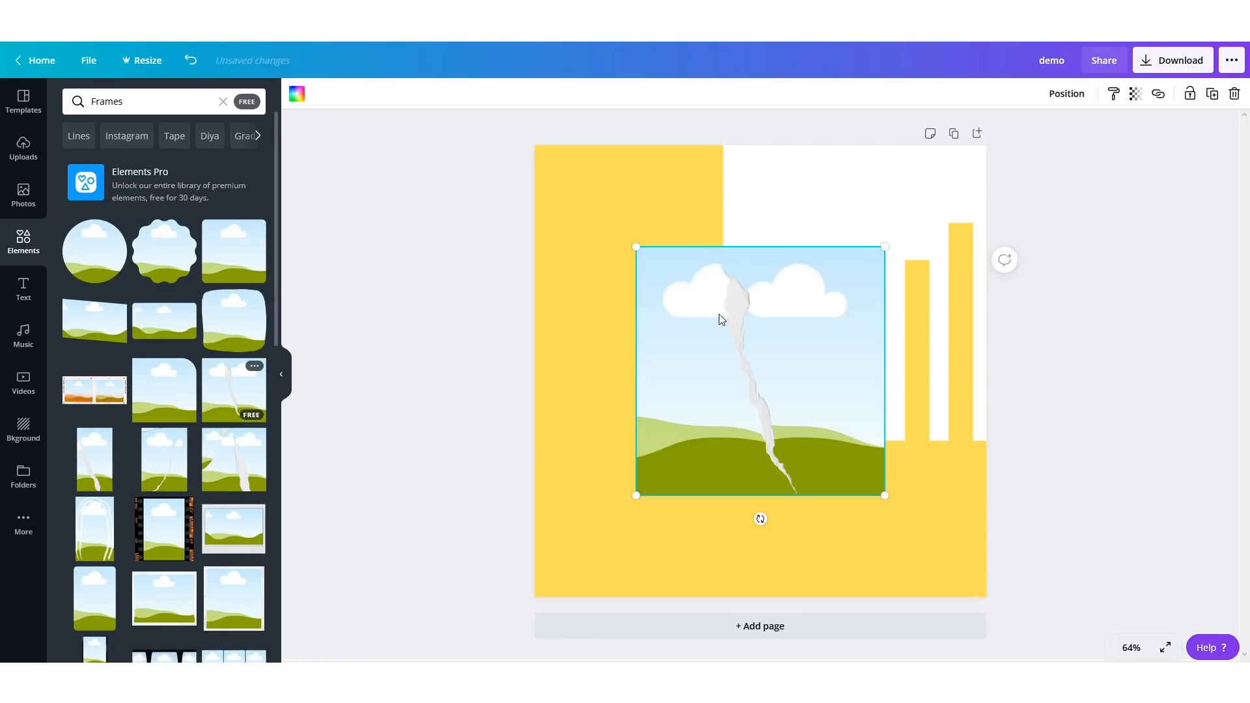
key(ctrl+z)
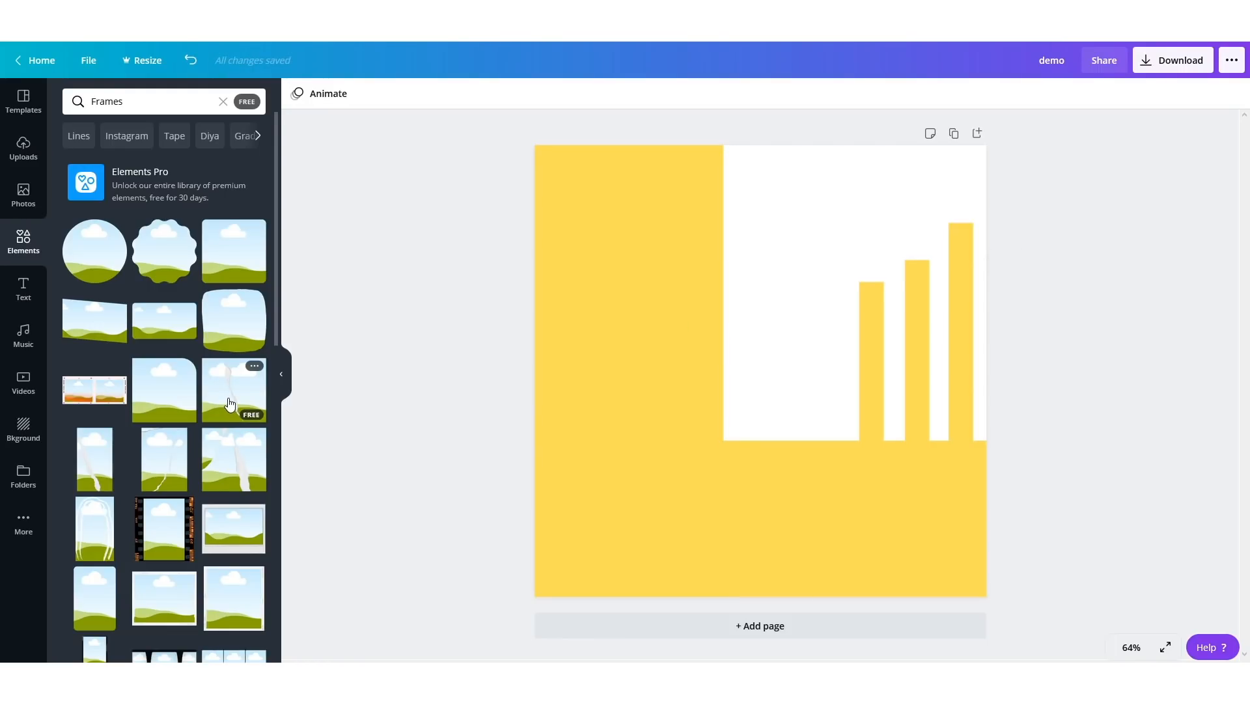
scroll(231, 402, down, 4)
scroll(234, 403, down, 5)
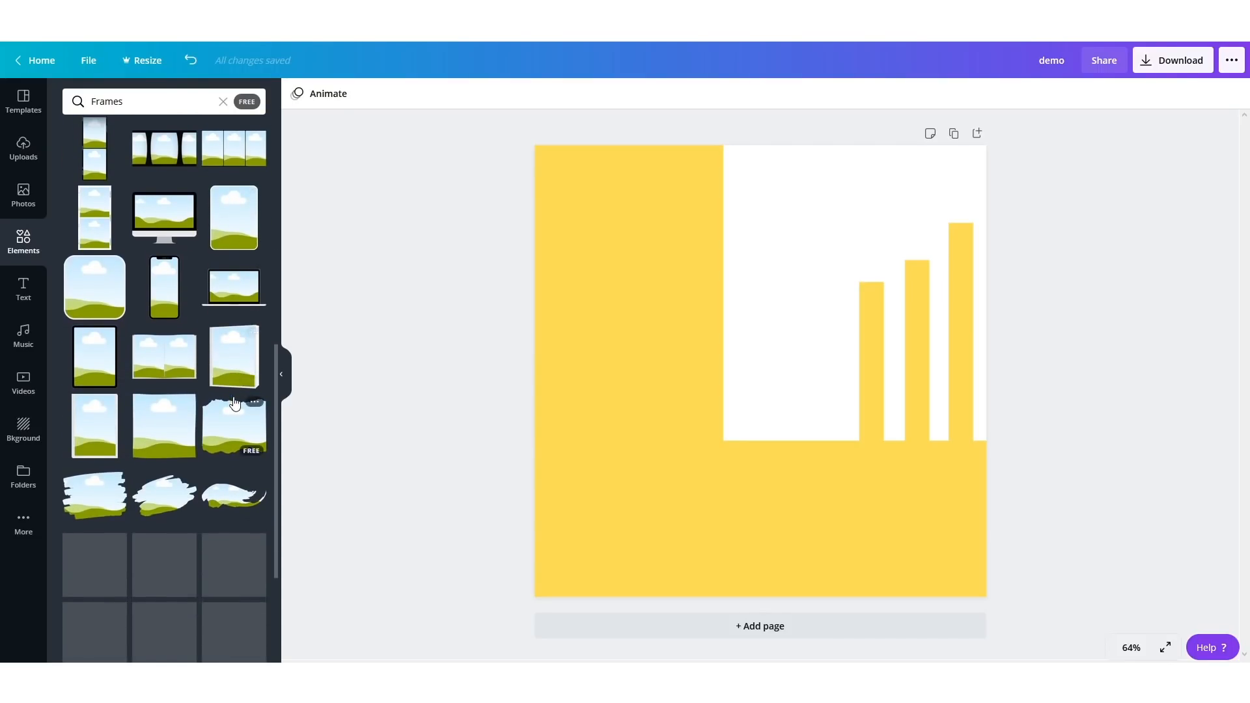
scroll(168, 570, down, 1)
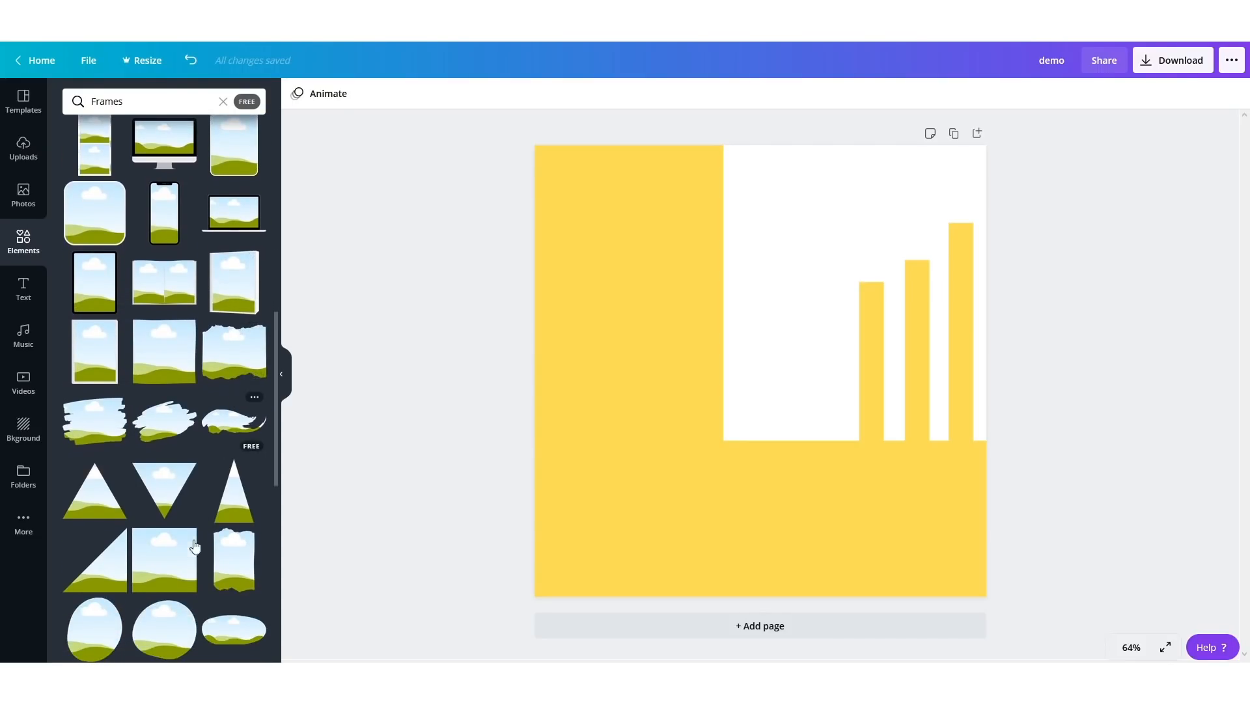
click(168, 565)
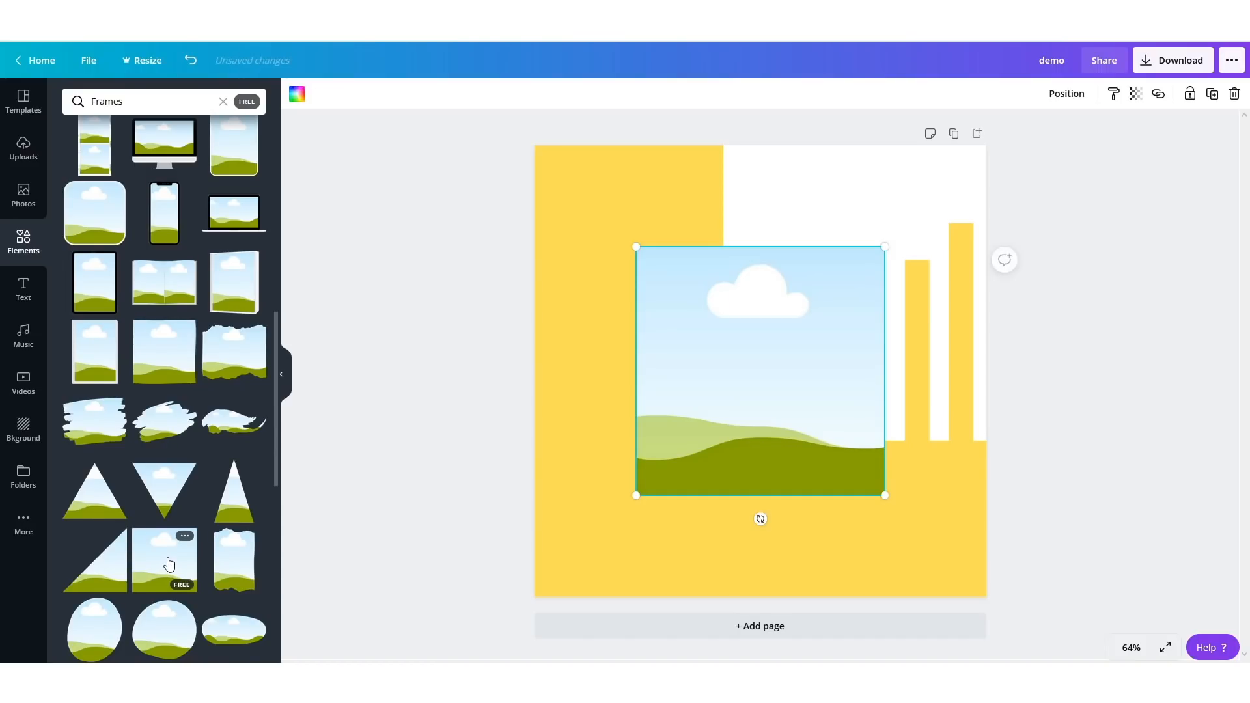
- Move the square frame over the tall yellow block, enlarge it, and position it overlapping the bottom band, just left of the thin bars
drag(748, 357, 687, 288)
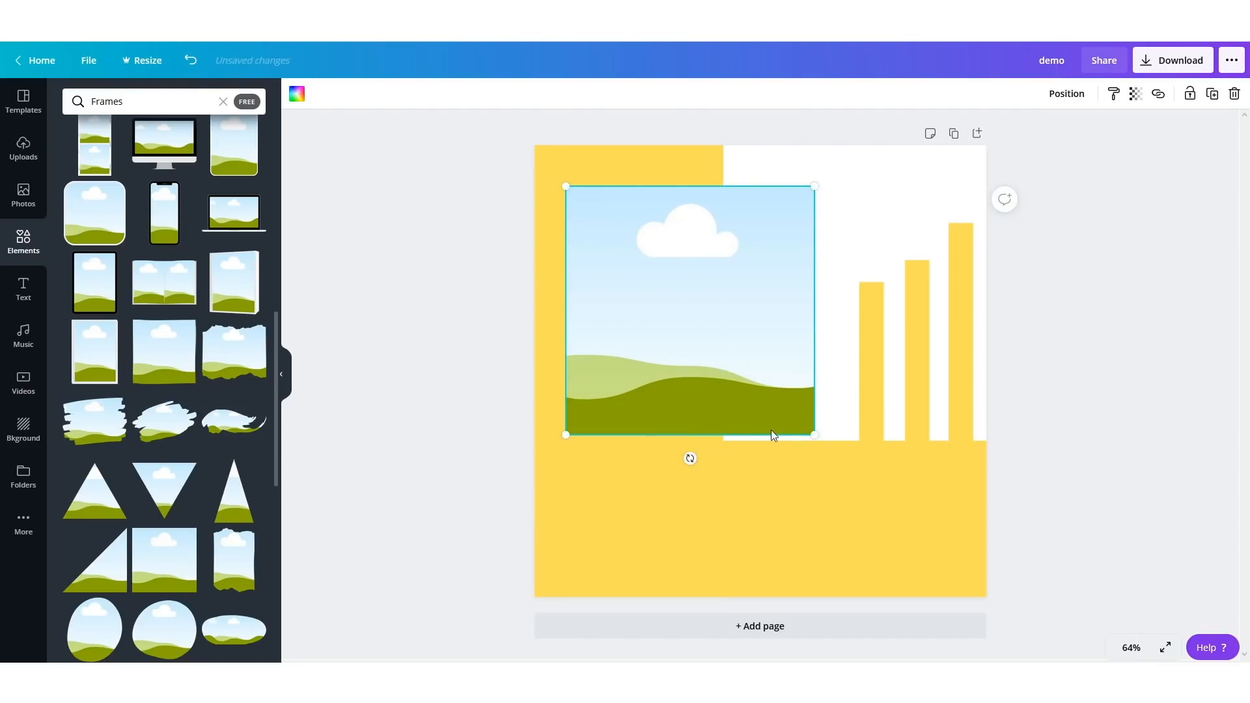
drag(814, 435, 805, 493)
drag(743, 363, 744, 399)
click(1163, 324)
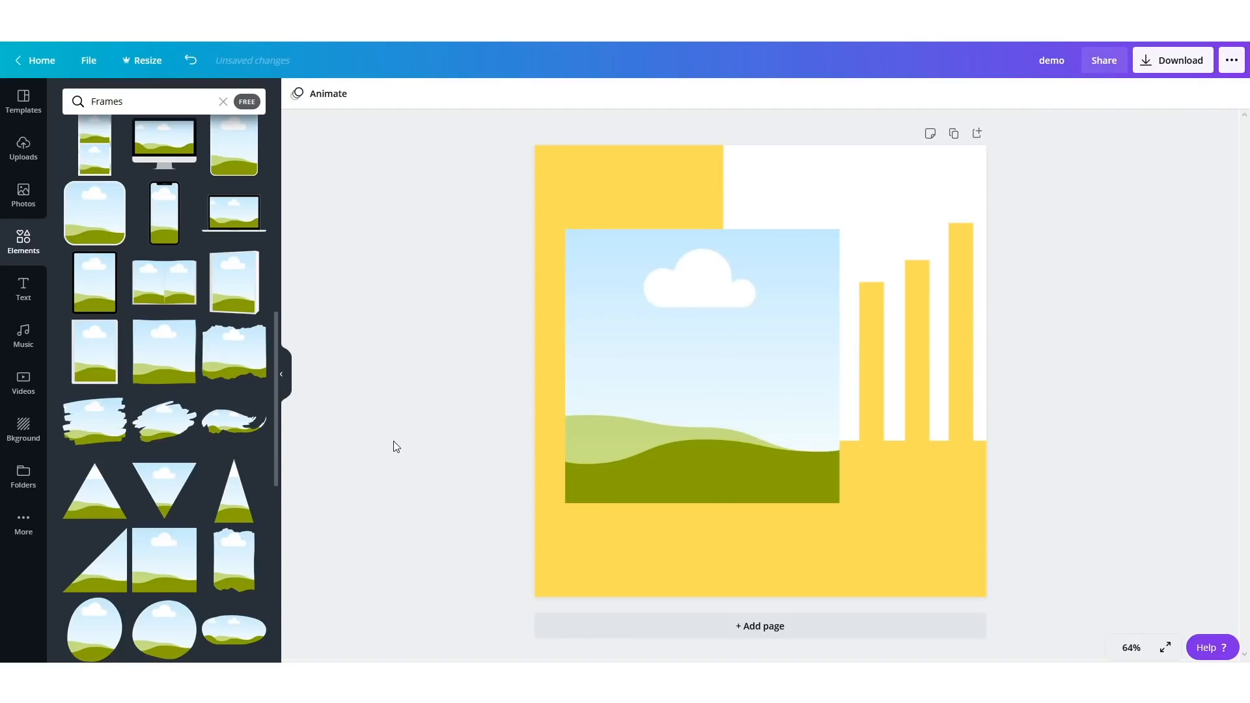
- Duplicate the tall yellow block behind the picture frame and recolour the copy black
click(640, 187)
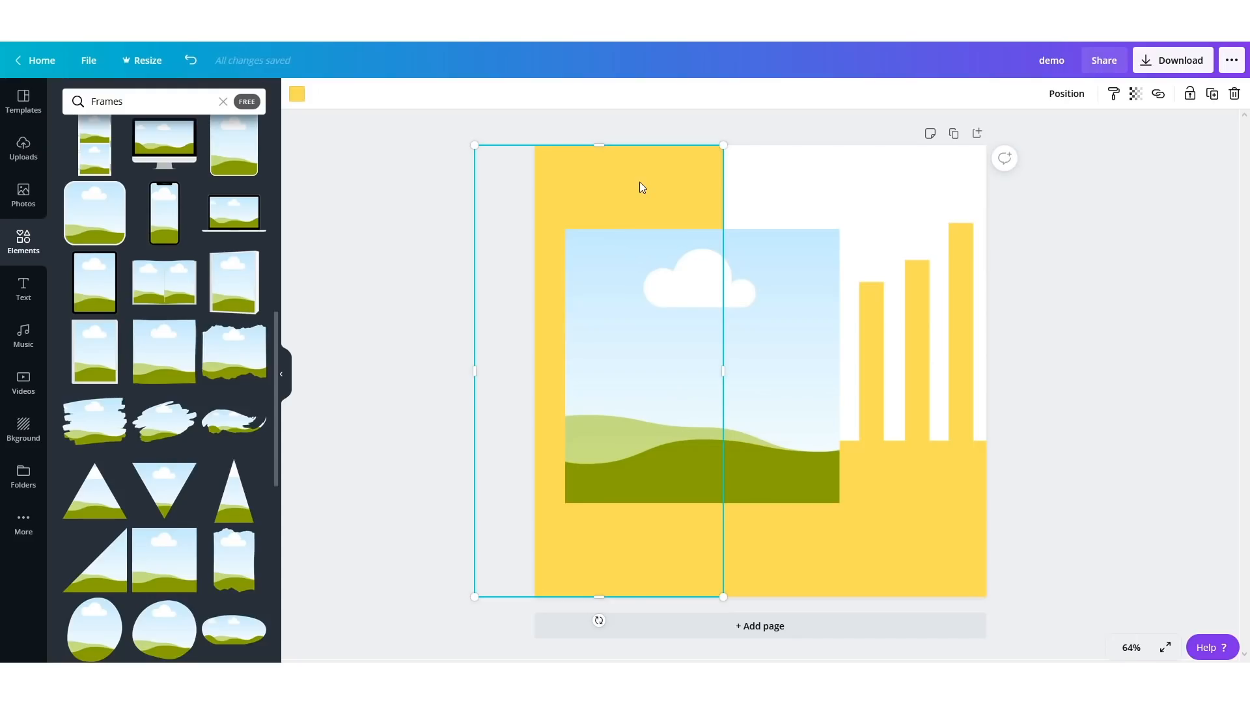
key(ctrl+d)
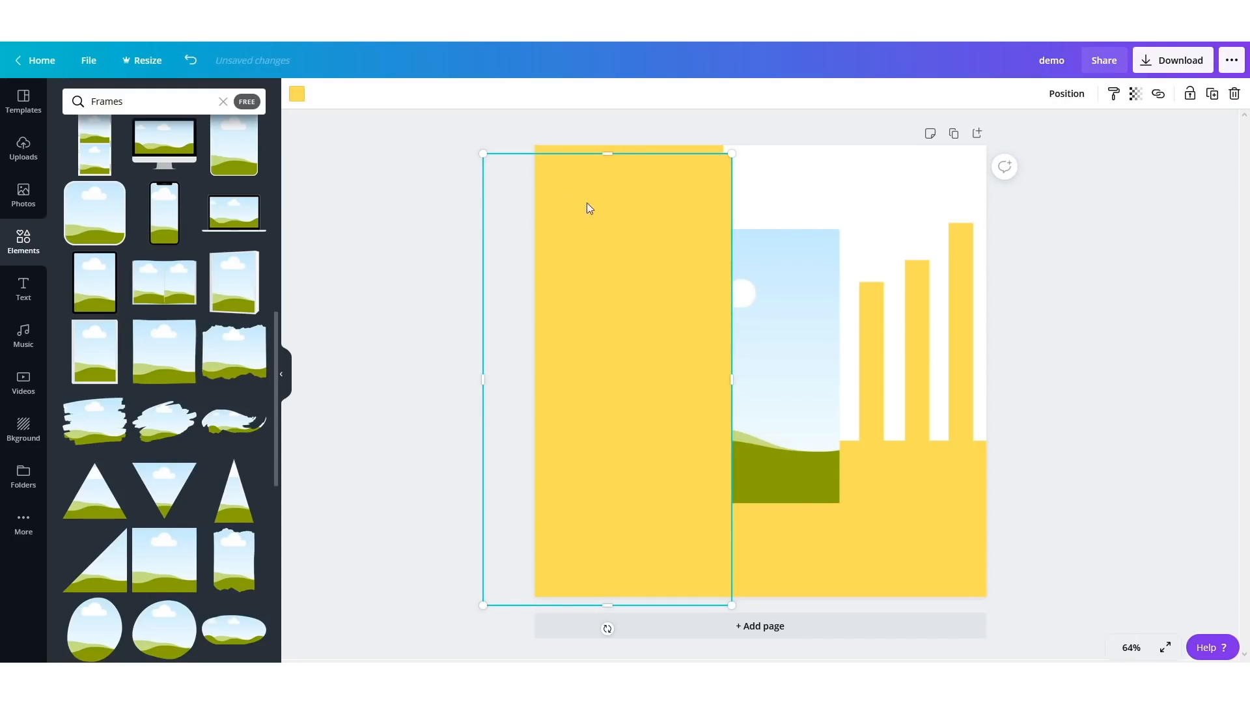
click(297, 95)
click(76, 282)
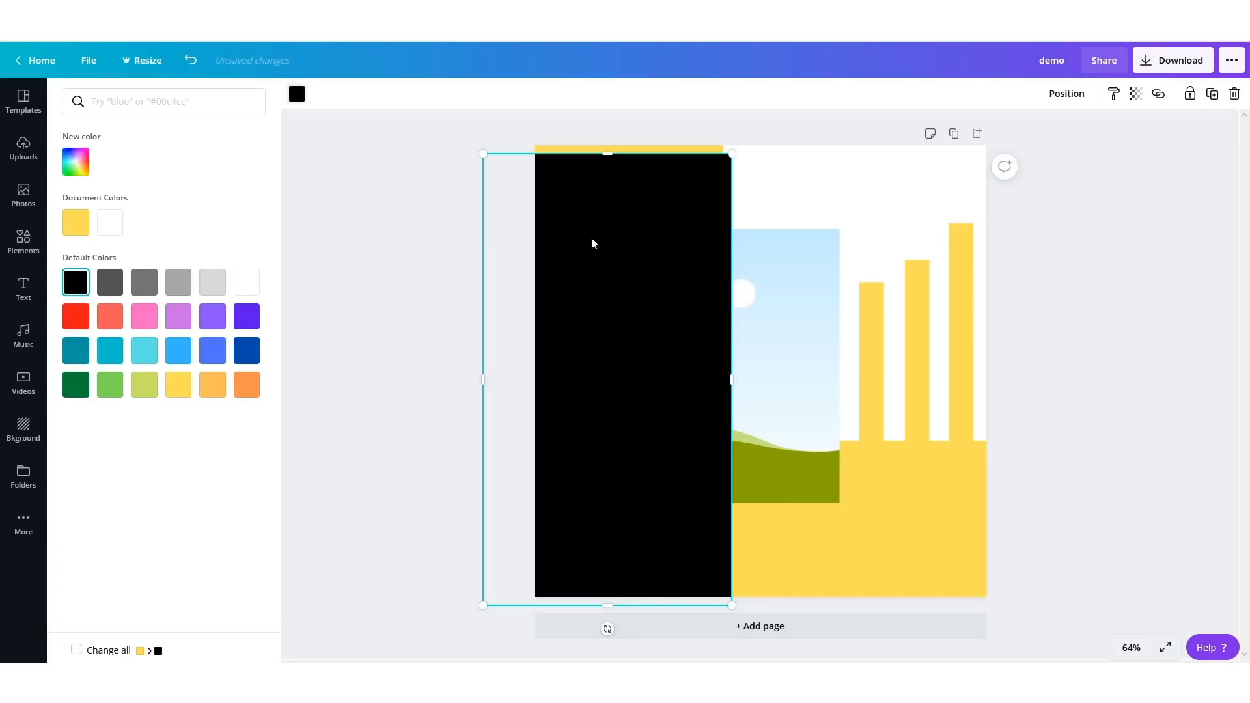
- Move the black block over the frame's lower part, widen it to about 695 px, and trim its height to end just below the frame
drag(594, 243, 664, 374)
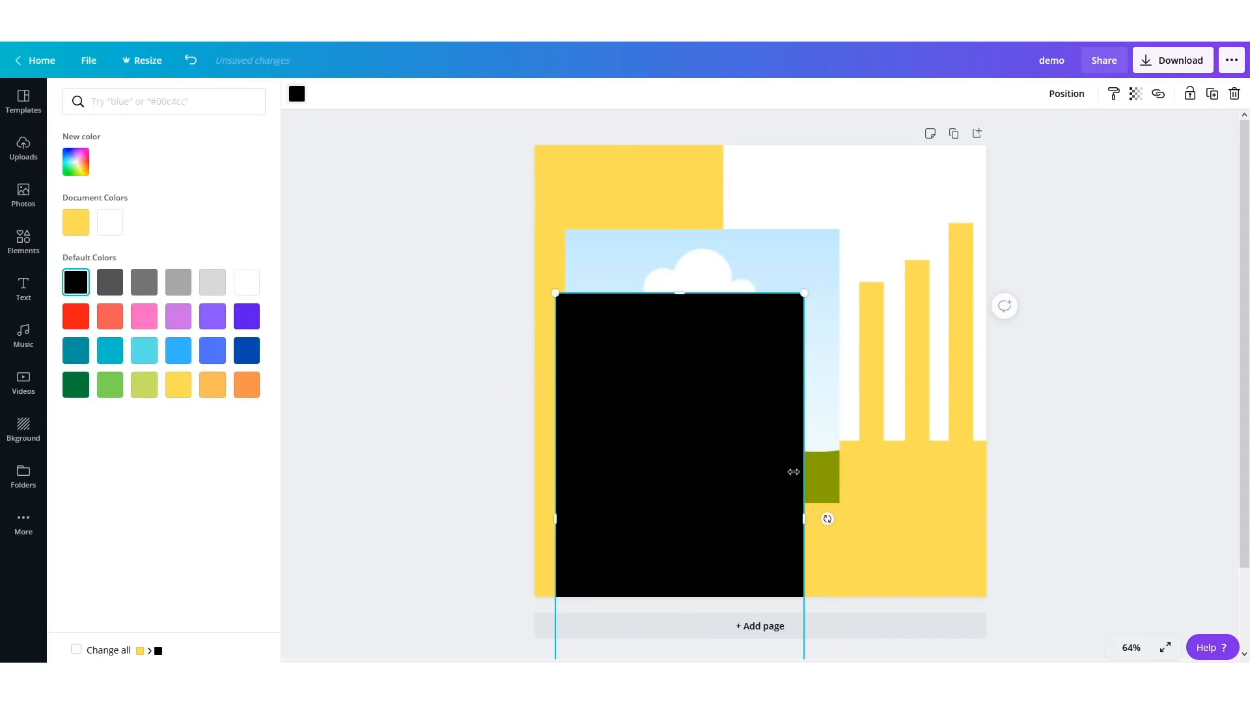
drag(806, 514, 825, 513)
drag(846, 511, 848, 510)
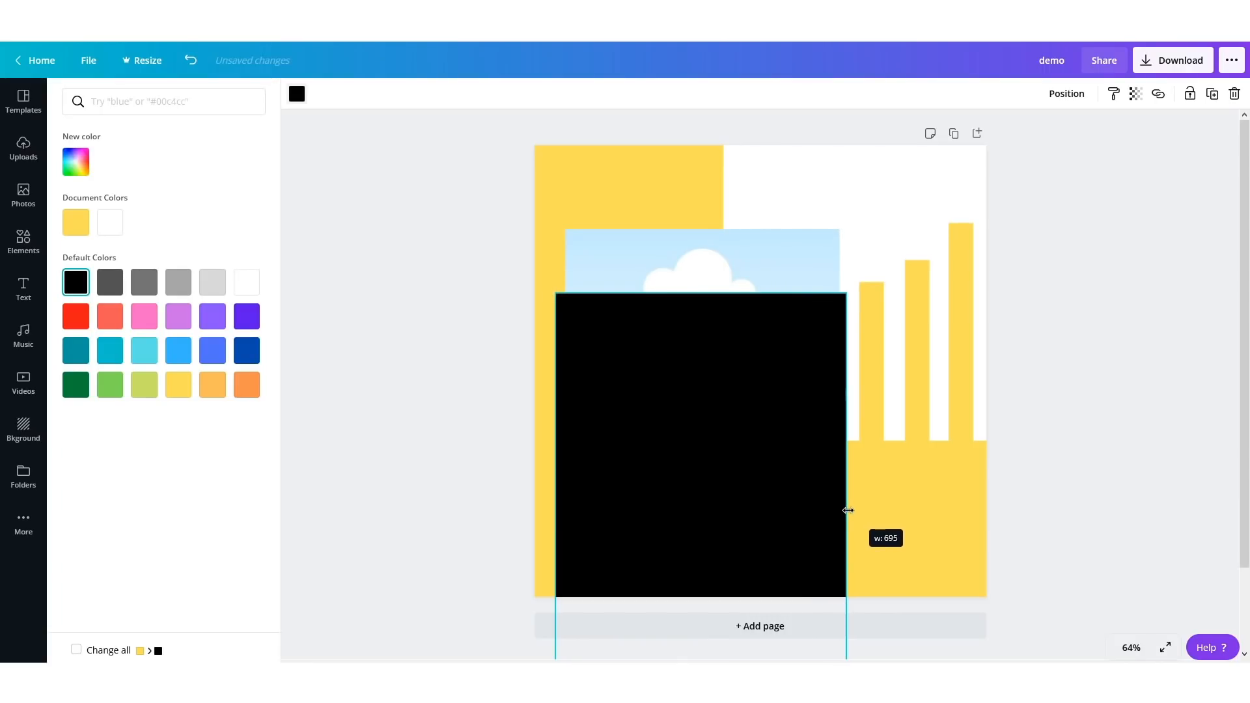
drag(697, 294, 697, 399)
scroll(1042, 429, down, 2)
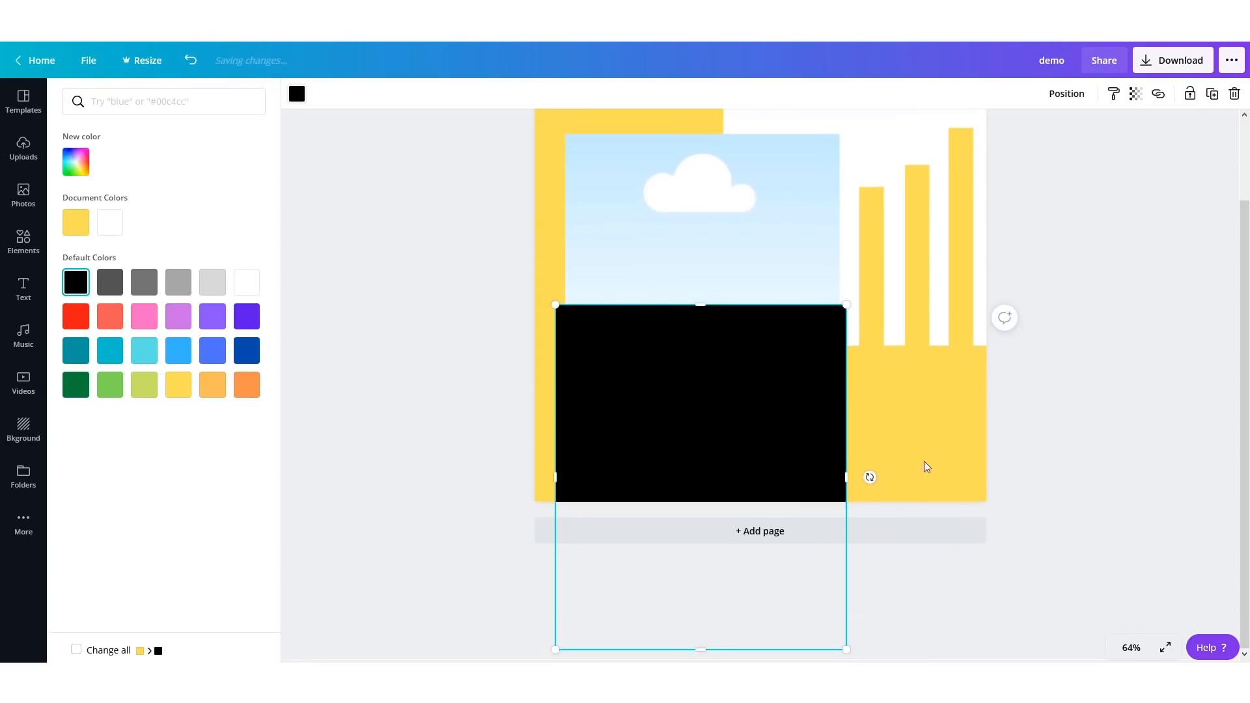
drag(704, 649, 705, 512)
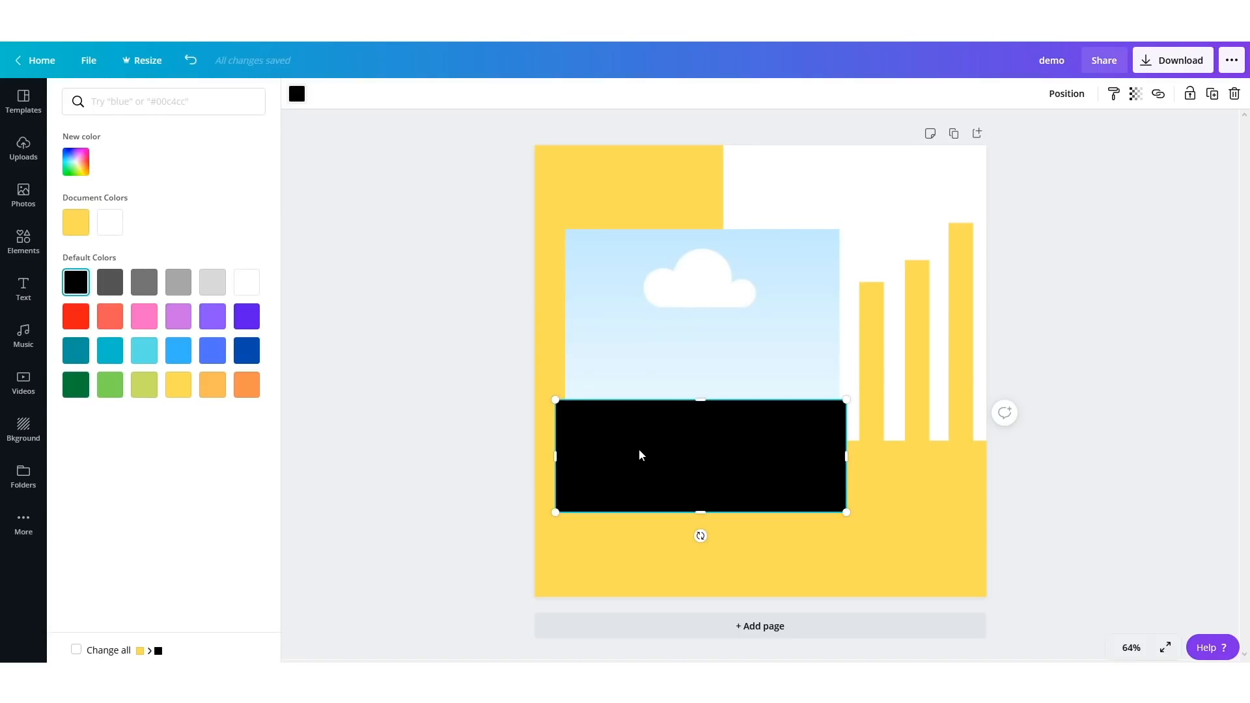
- Send the black block one level backward behind the picture frame and centre-align the two horizontally
click(1069, 95)
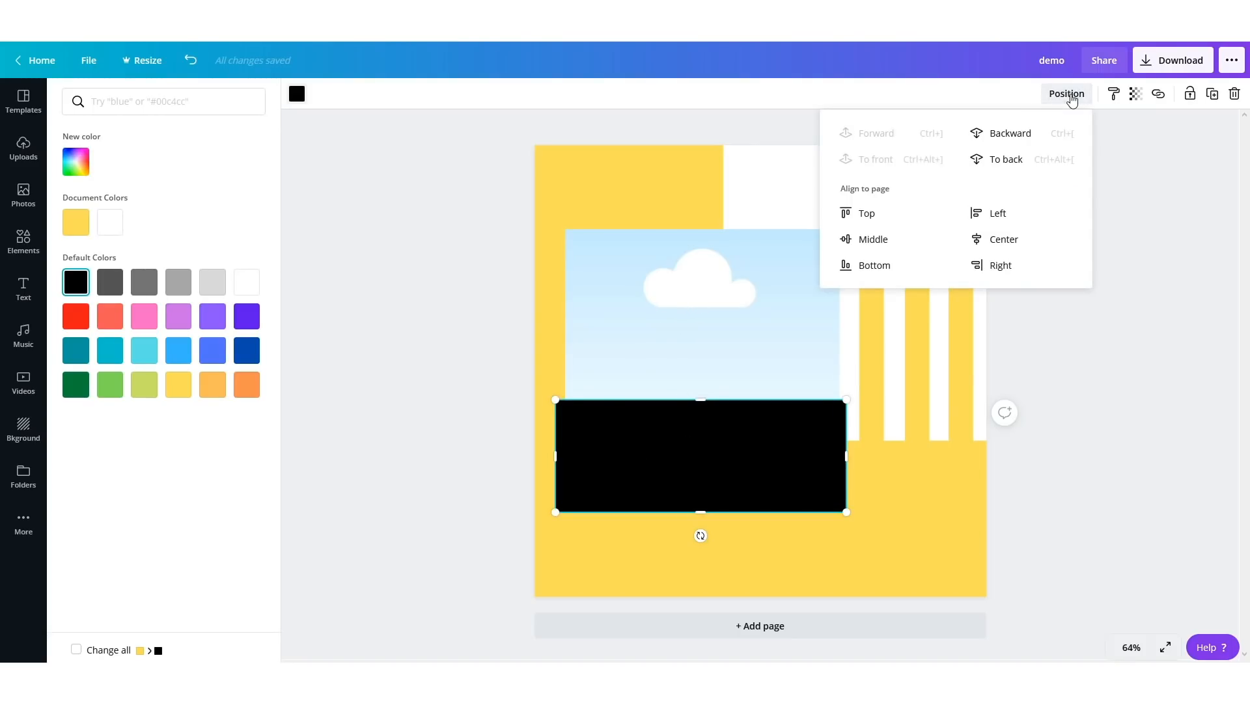
click(1010, 134)
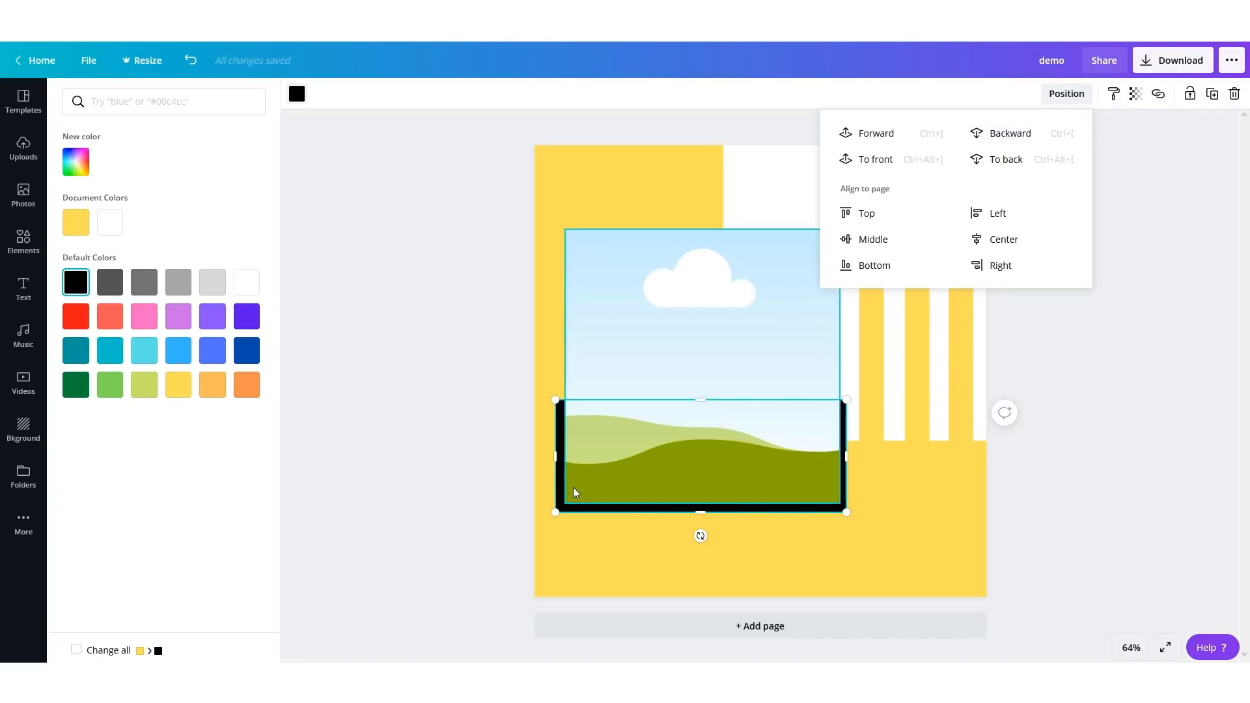
shift+click(664, 314)
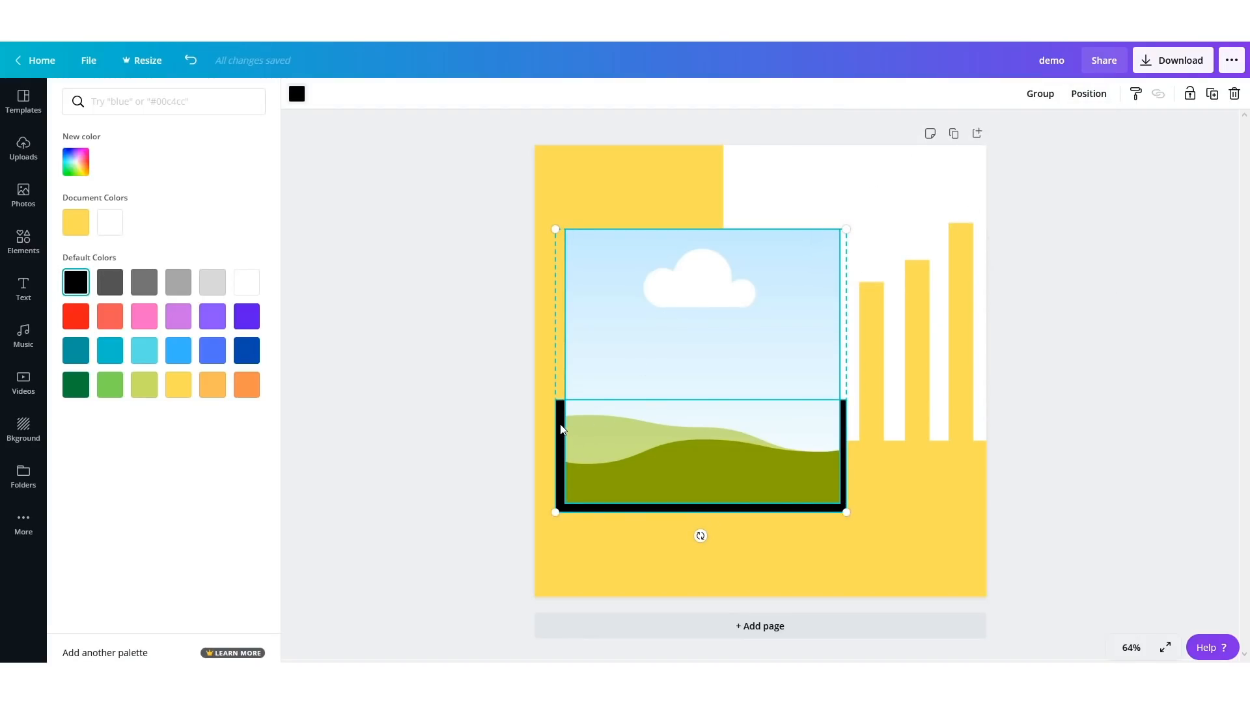
click(1084, 101)
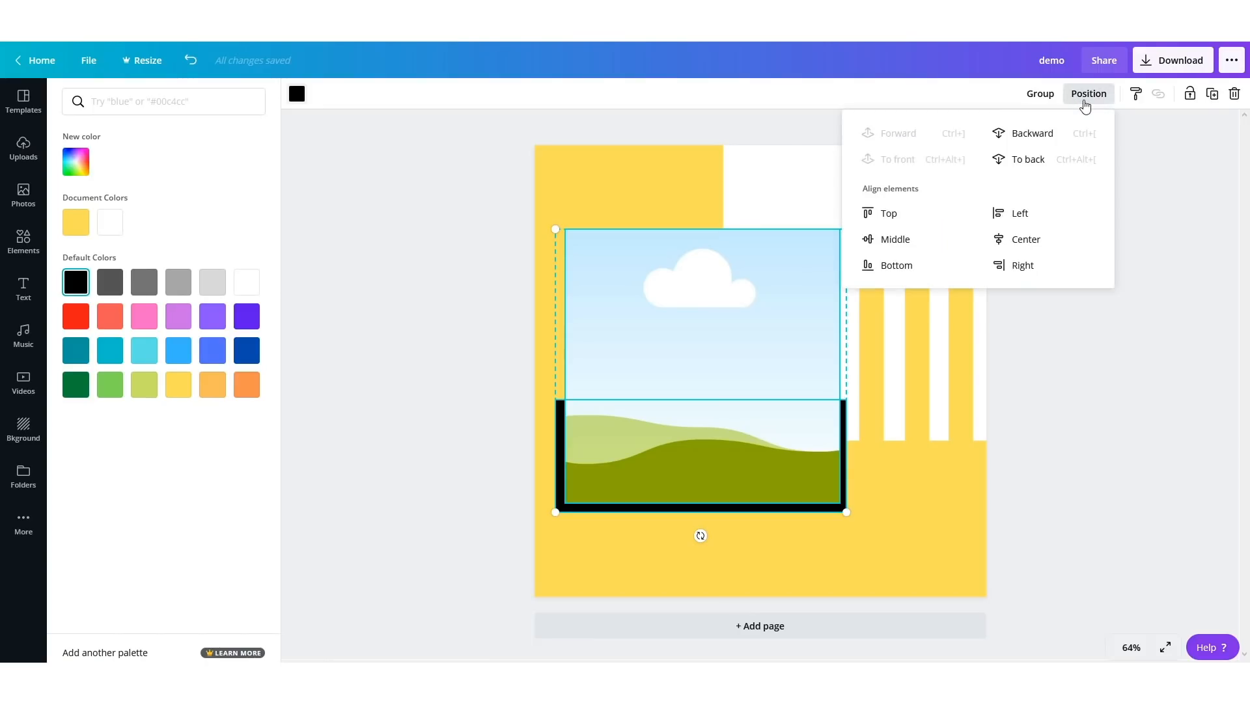
click(1030, 248)
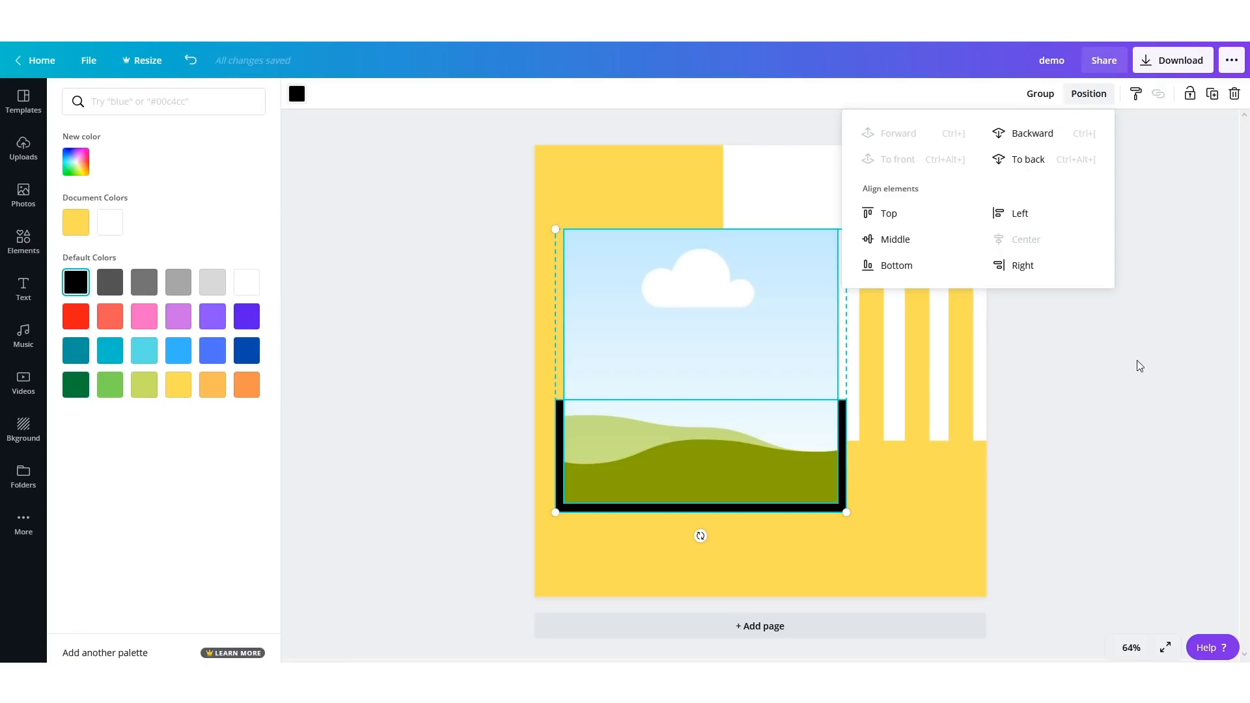
click(1205, 402)
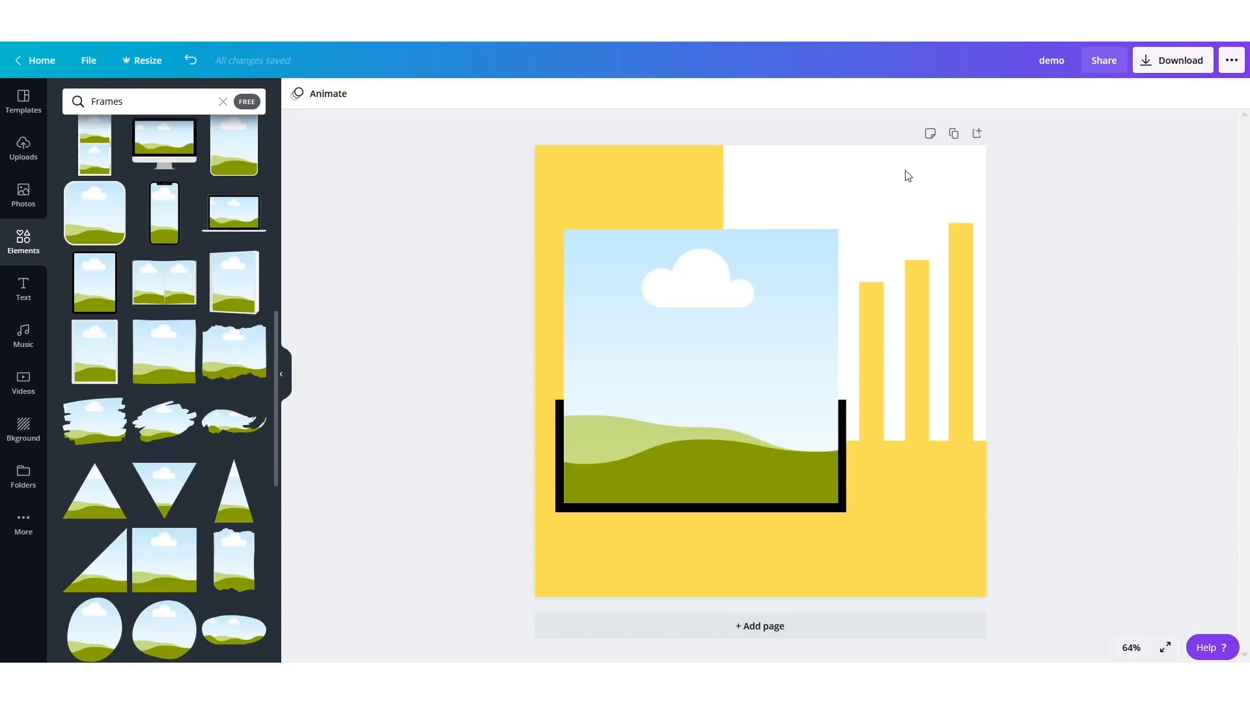
click(37, 170)
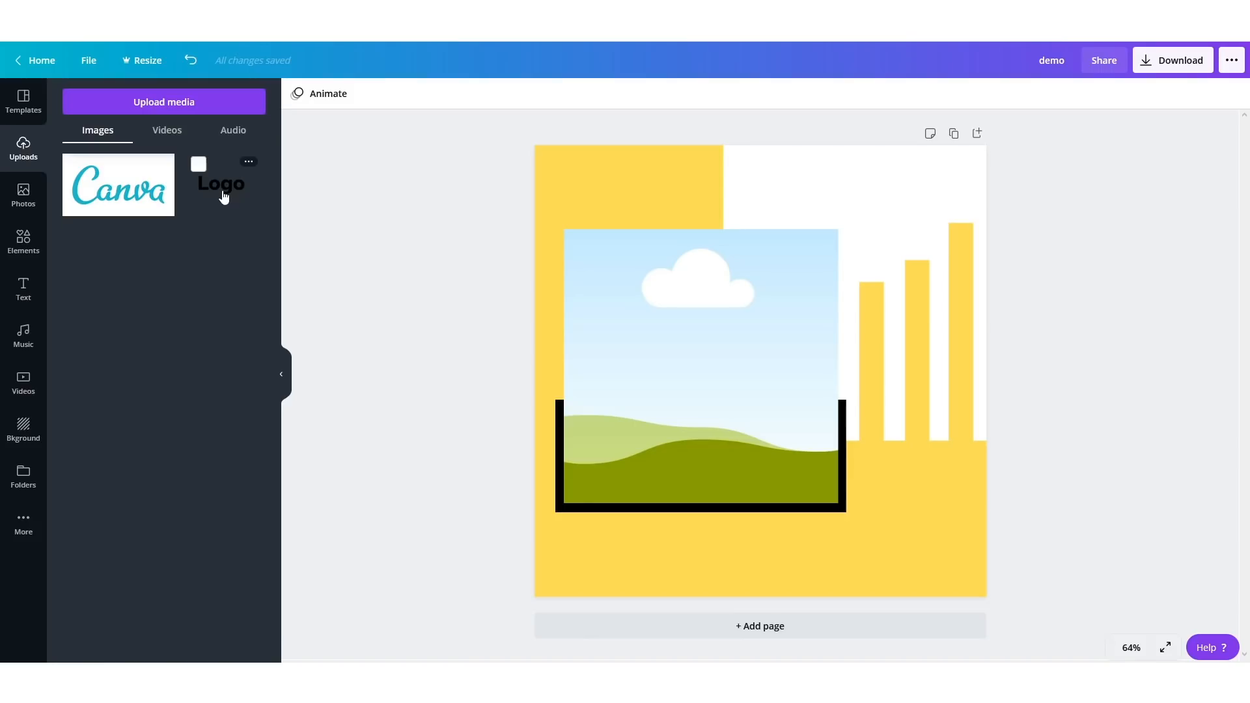
click(223, 197)
drag(744, 374, 887, 175)
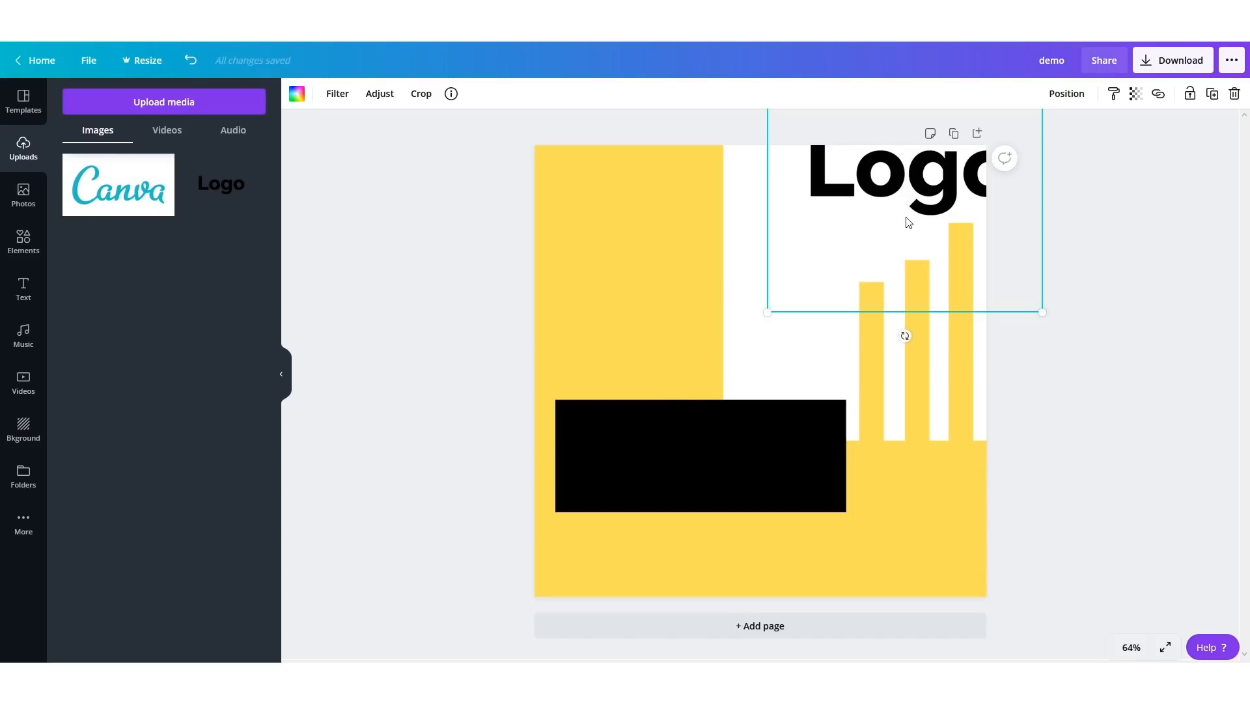
key(ctrl+z)
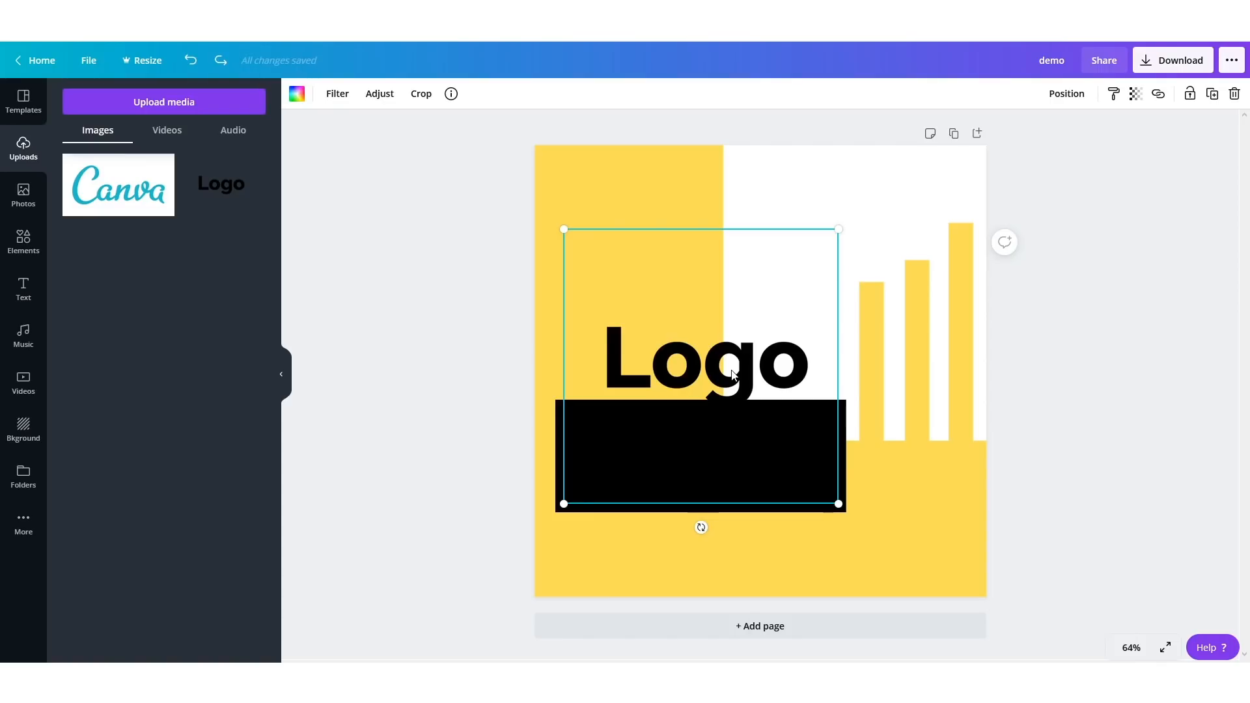
key(Delete)
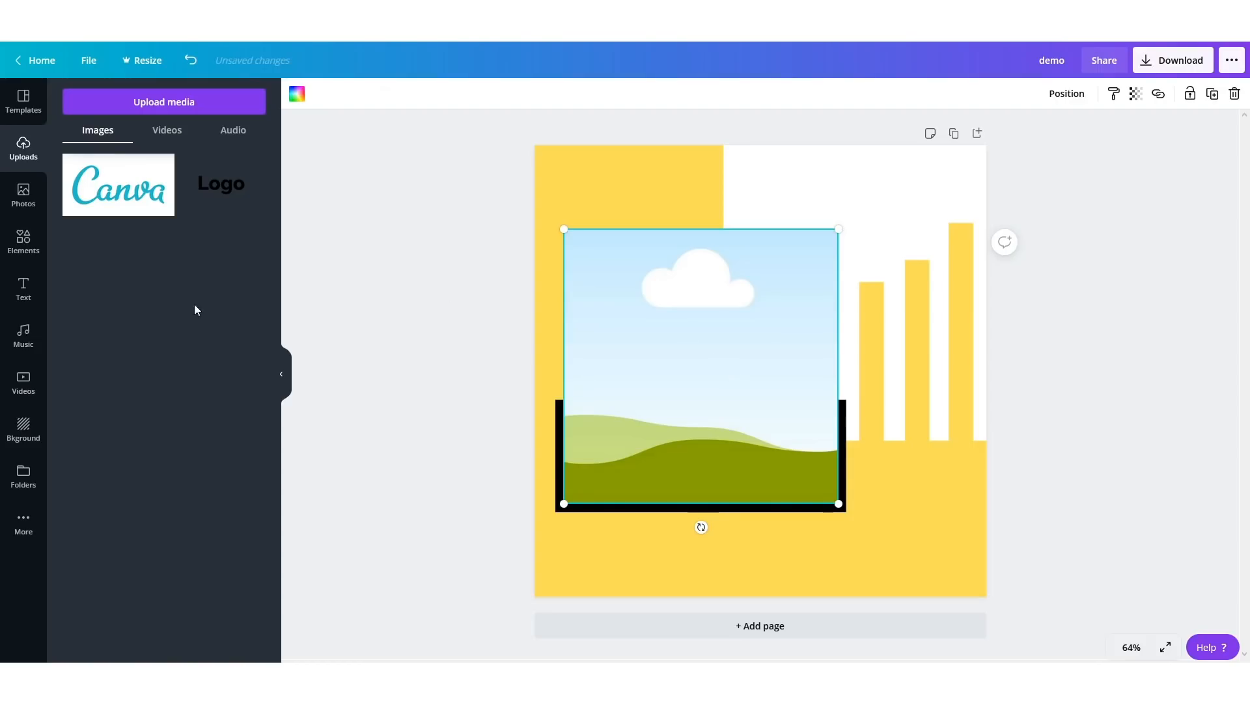
- Add the uploaded Logo image, shrink it to about 387 × 300 px, and place it in the page's top-right corner above the thin bars
click(229, 189)
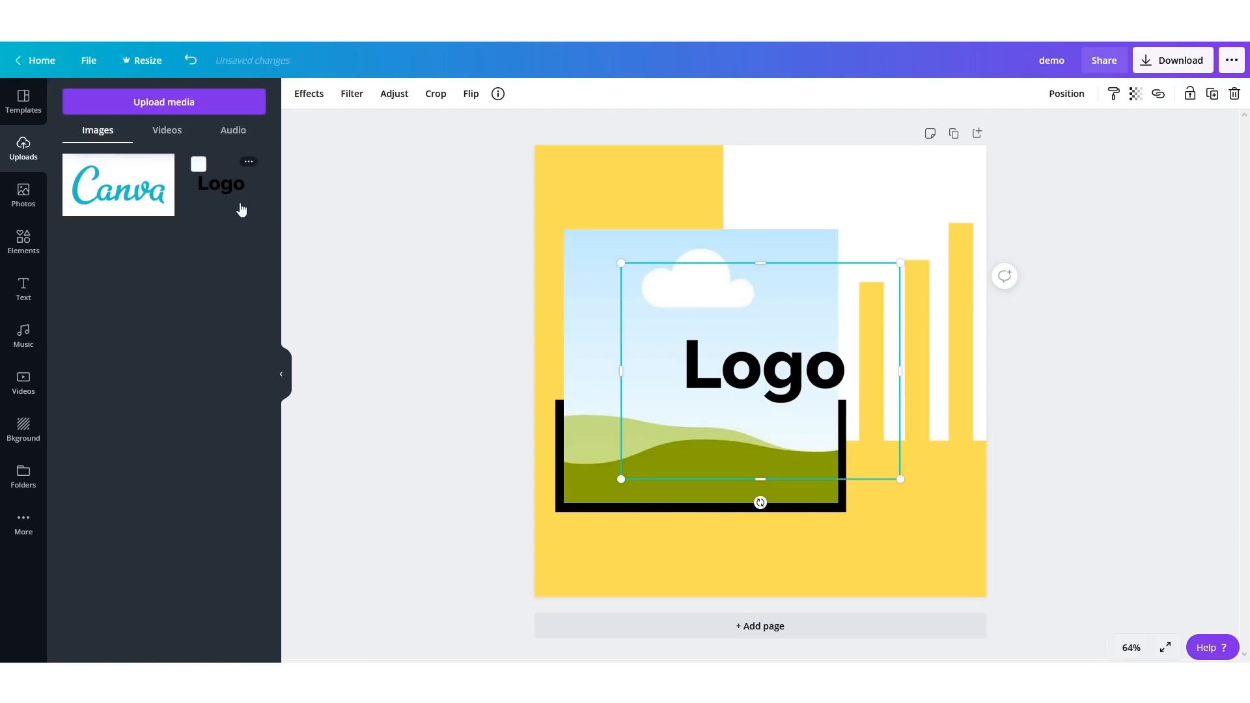
drag(740, 373, 873, 184)
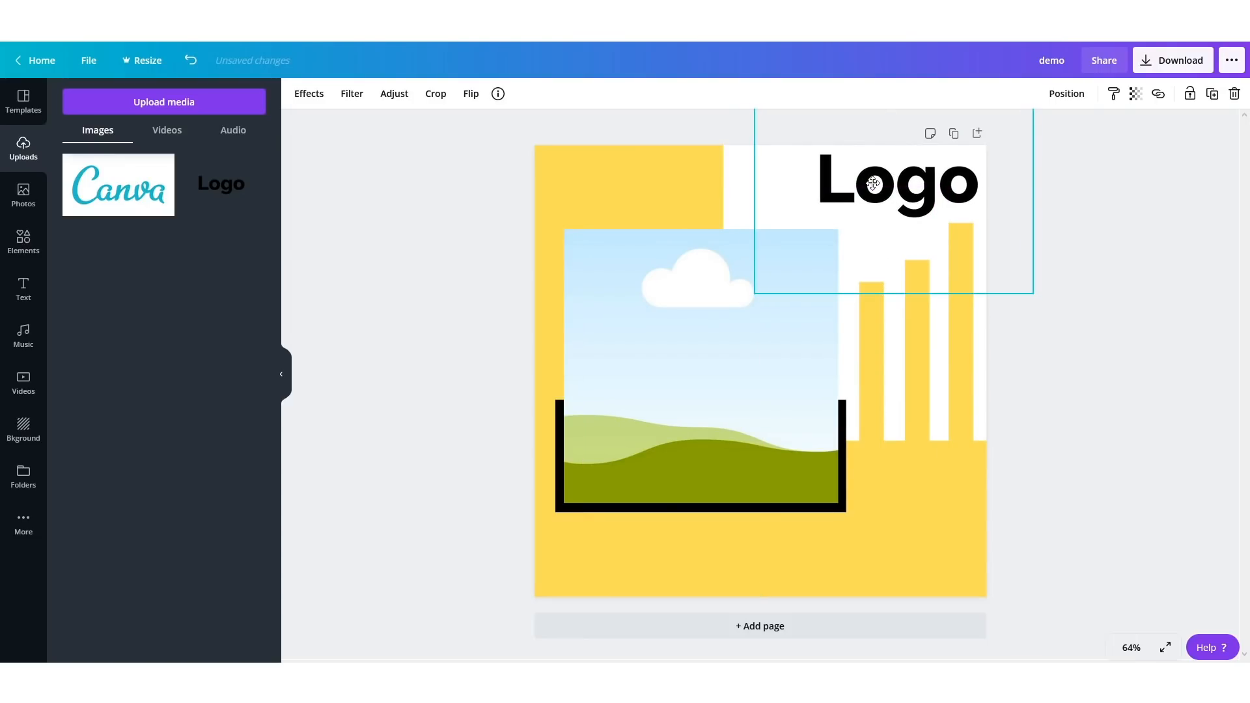
drag(755, 293, 879, 208)
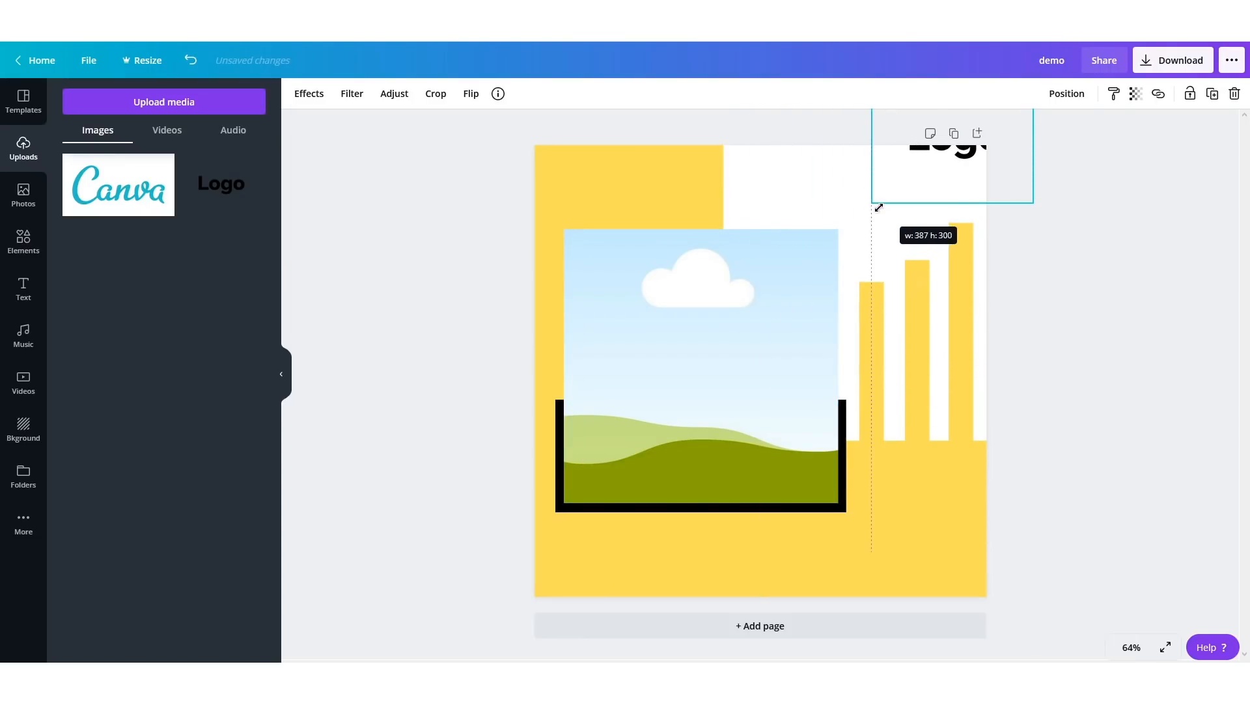
drag(952, 155, 918, 197)
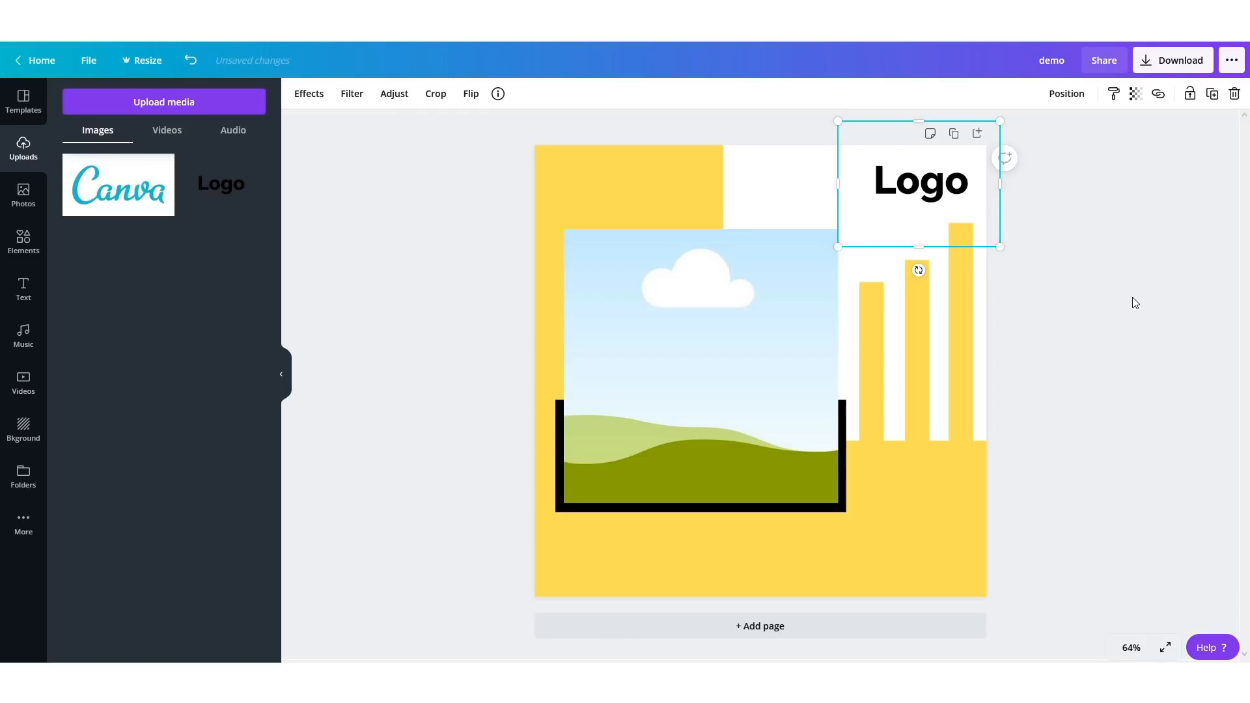
click(1104, 318)
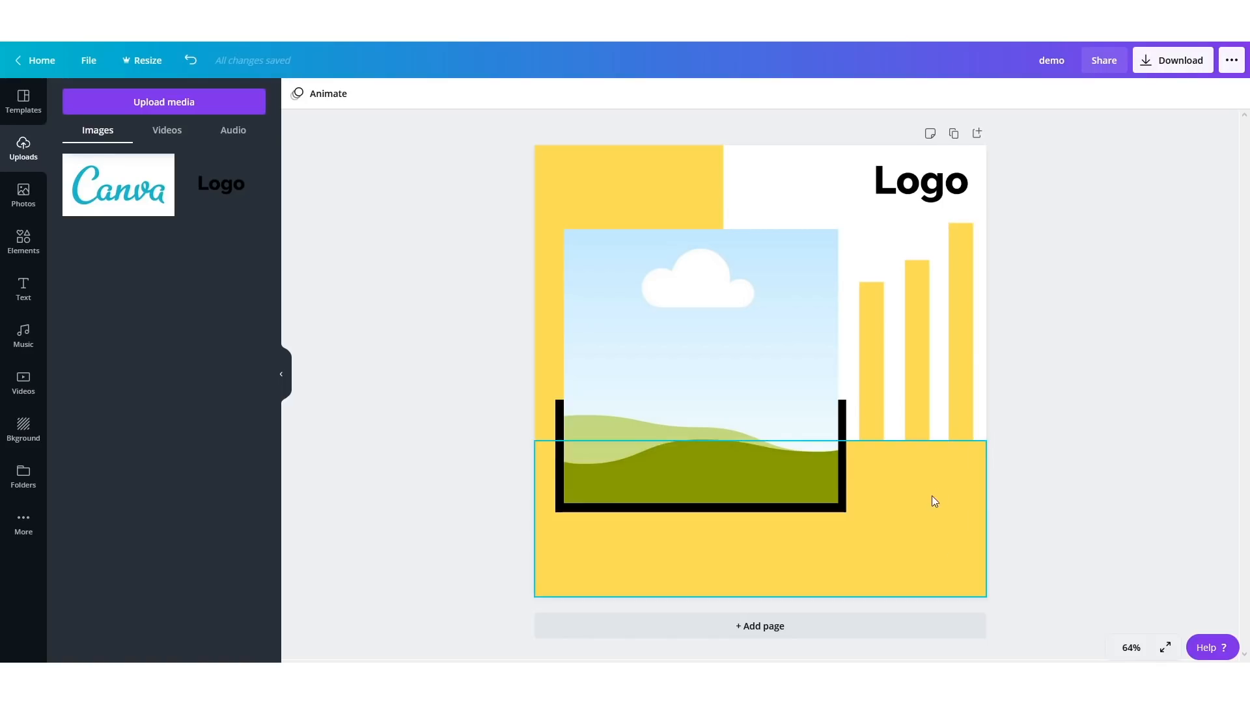
- Upload four clips from the video folder: the slow-motion wheelchair shot, walking business people, jogger with artificial limb, and young disabled woman
click(167, 134)
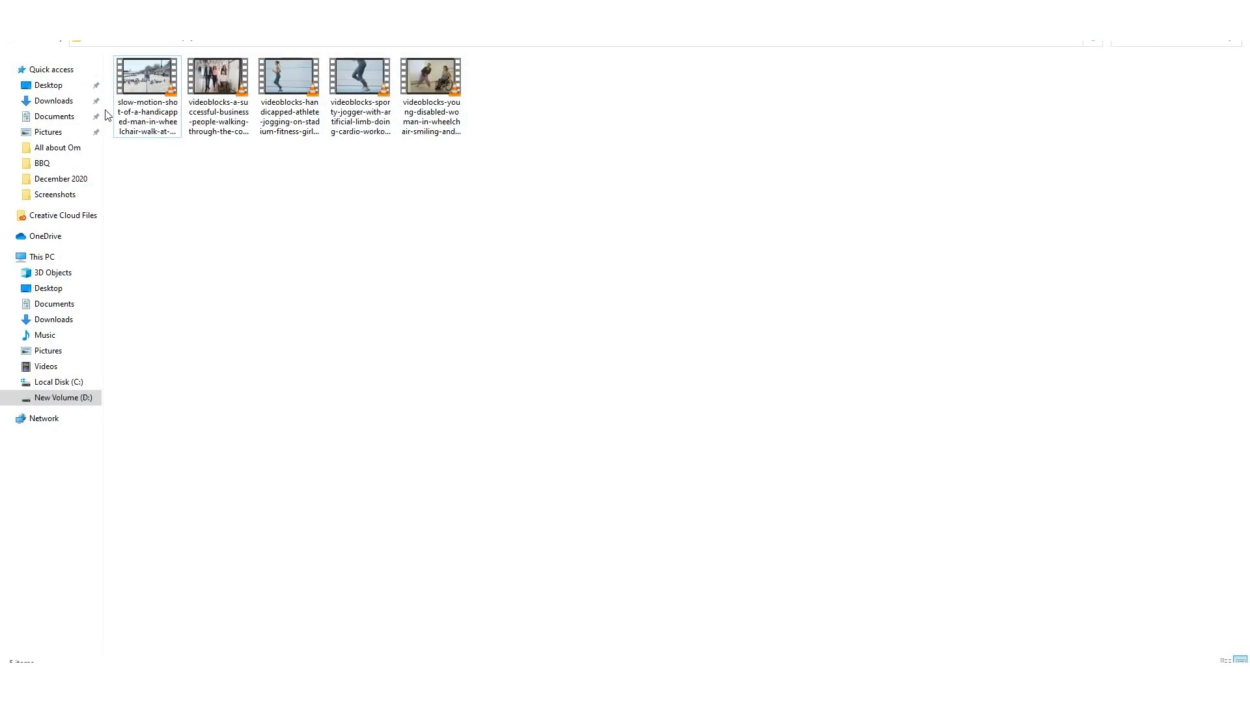
click(146, 81)
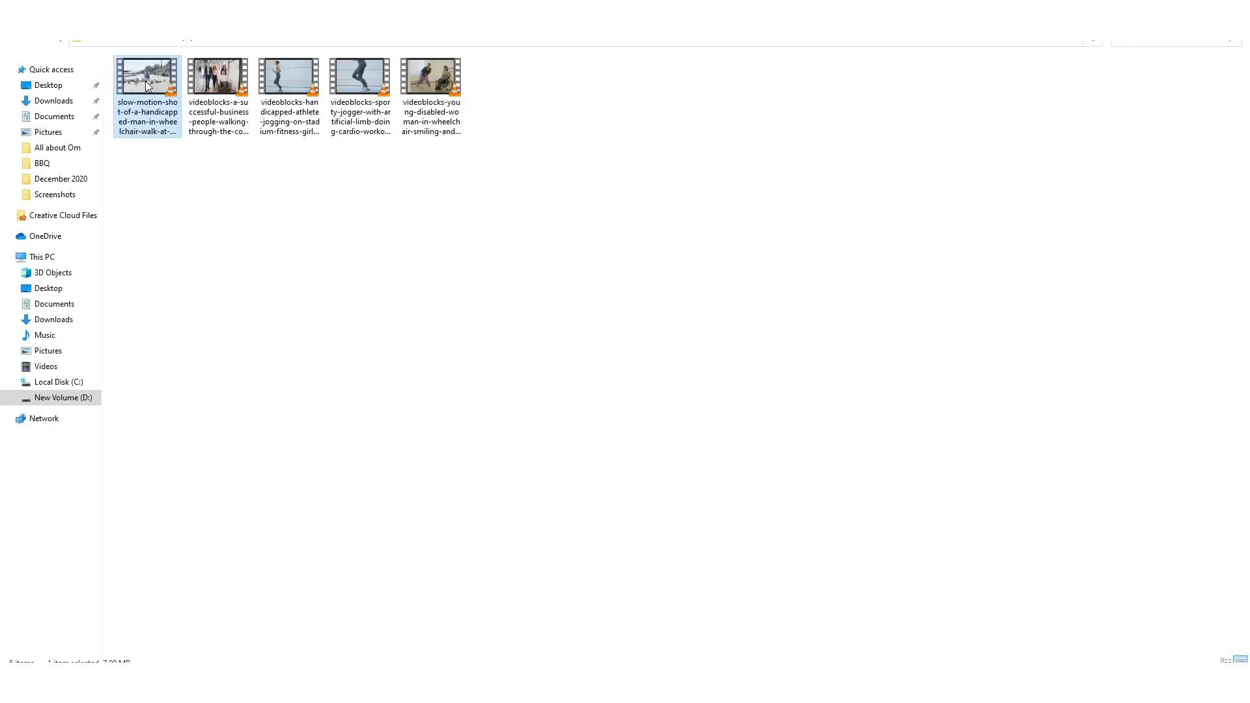
ctrl+click(352, 88)
ctrl+click(401, 77)
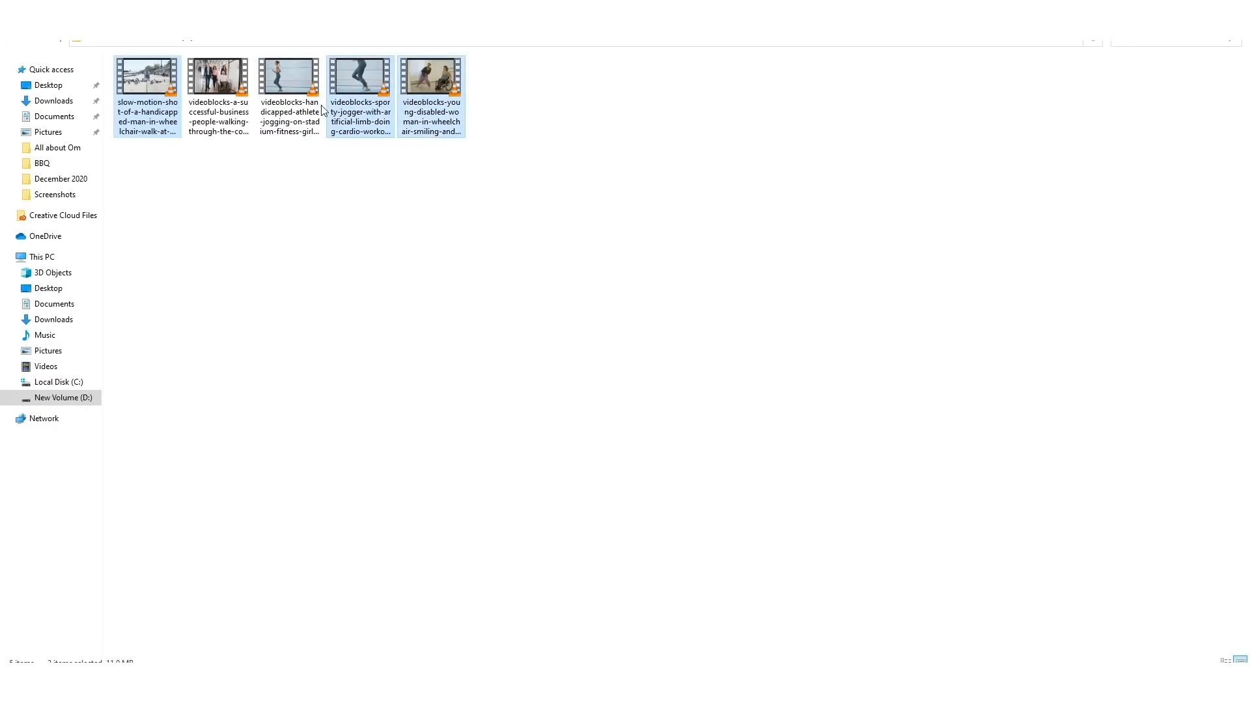
ctrl+click(221, 98)
drag(222, 97, 183, 352)
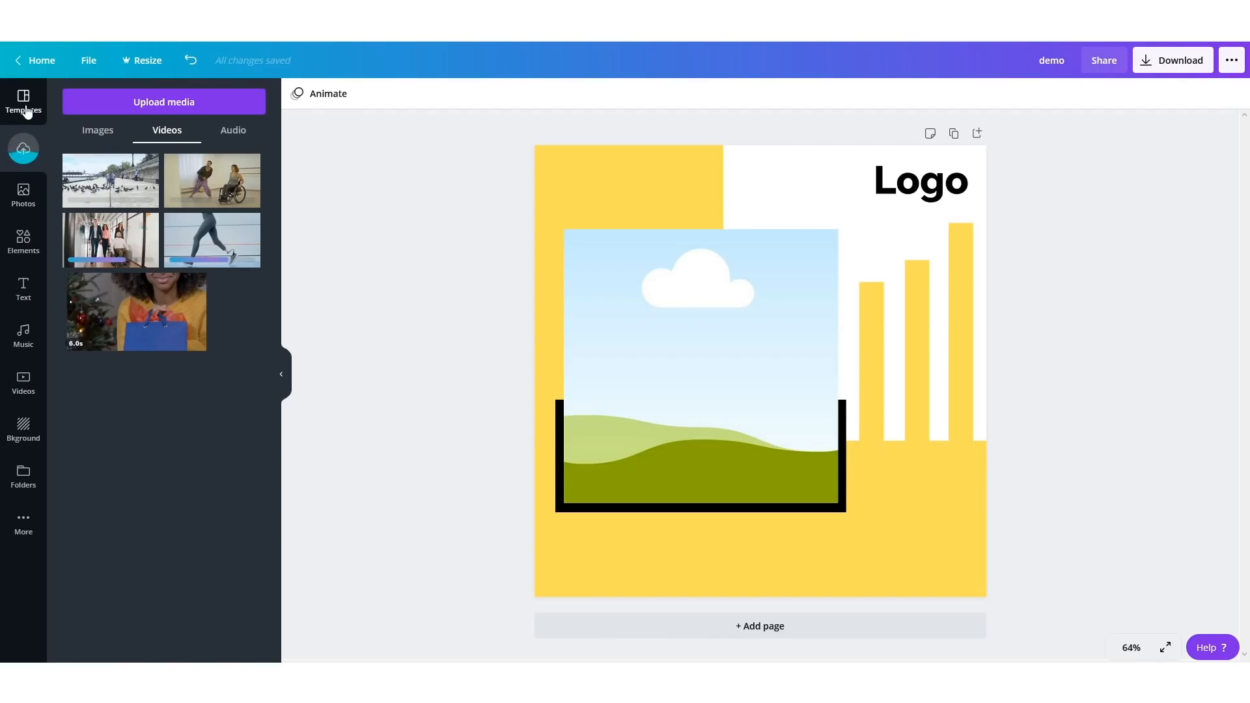
- Add a heading text and place it in the yellow bottom band below the picture frame
click(23, 290)
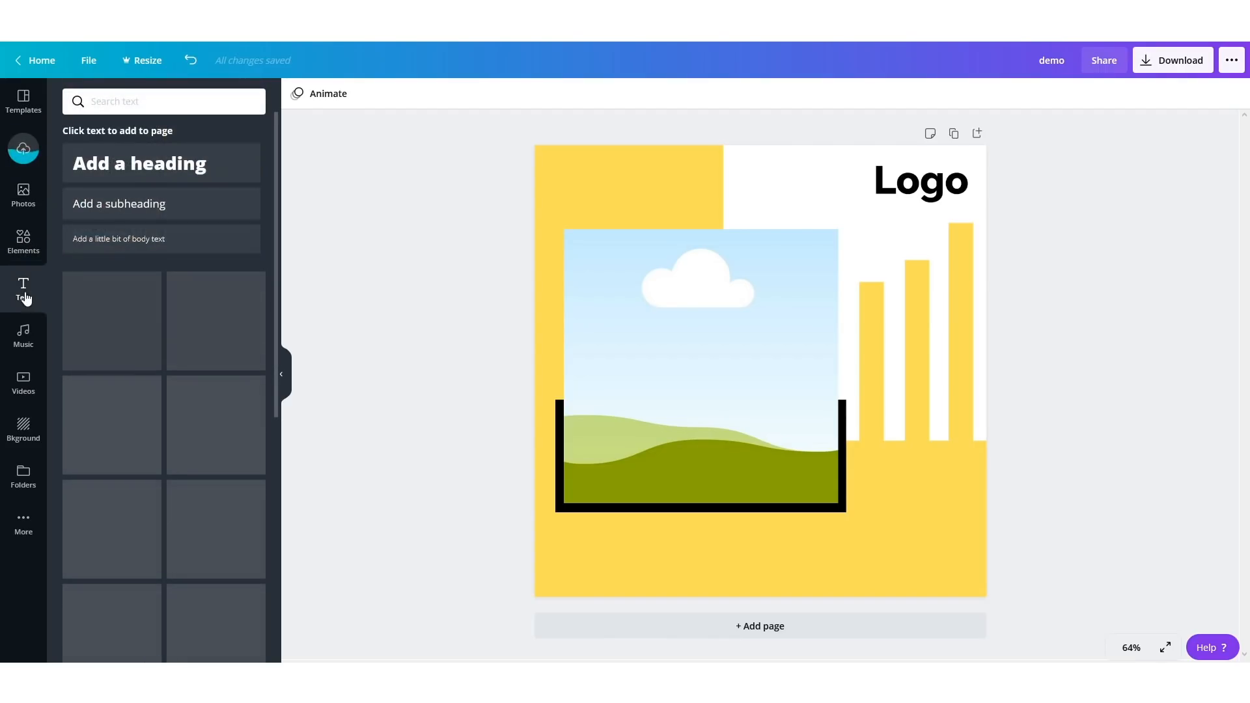
click(152, 170)
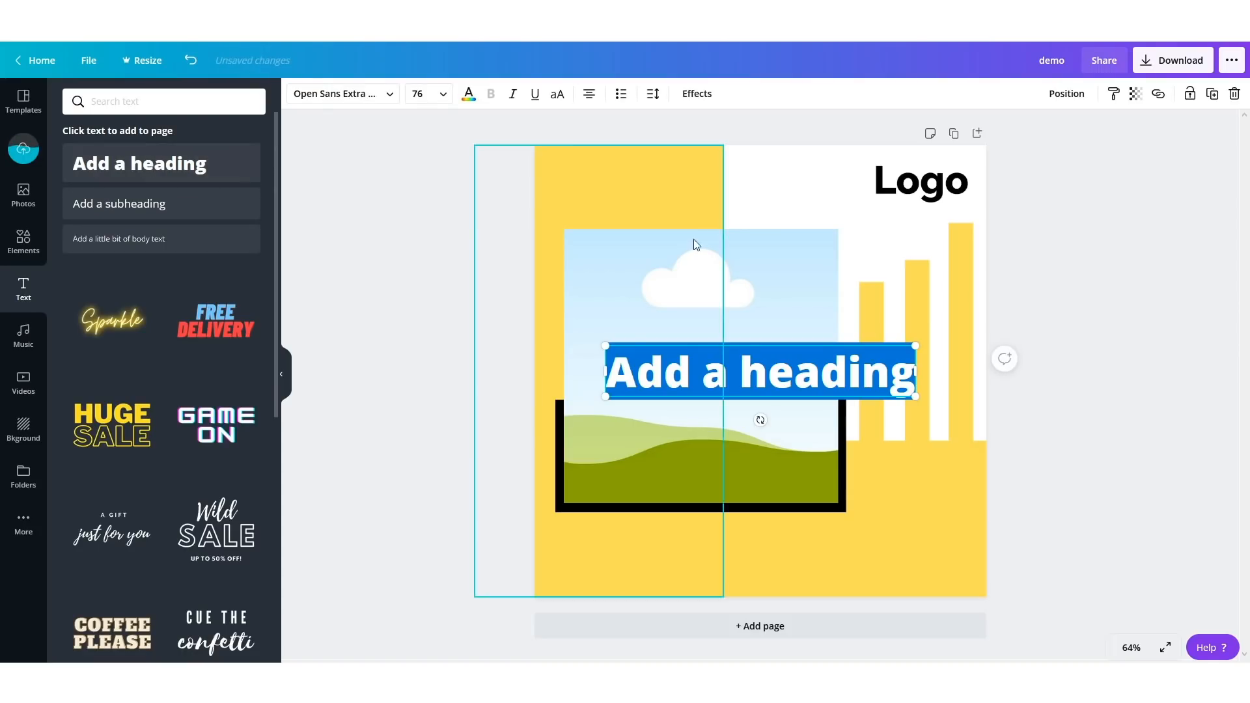
click(1114, 400)
drag(806, 377, 753, 557)
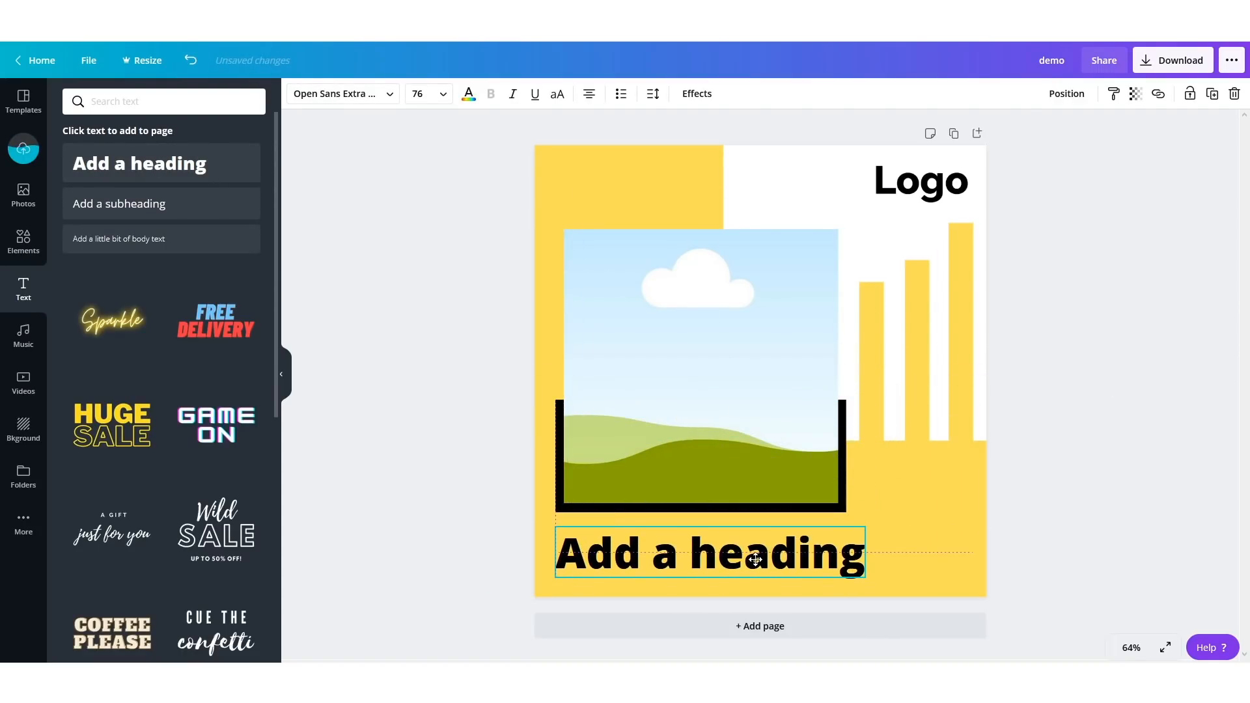
- Replace the heading's placeholder text with "It's a day"
double_click(716, 563)
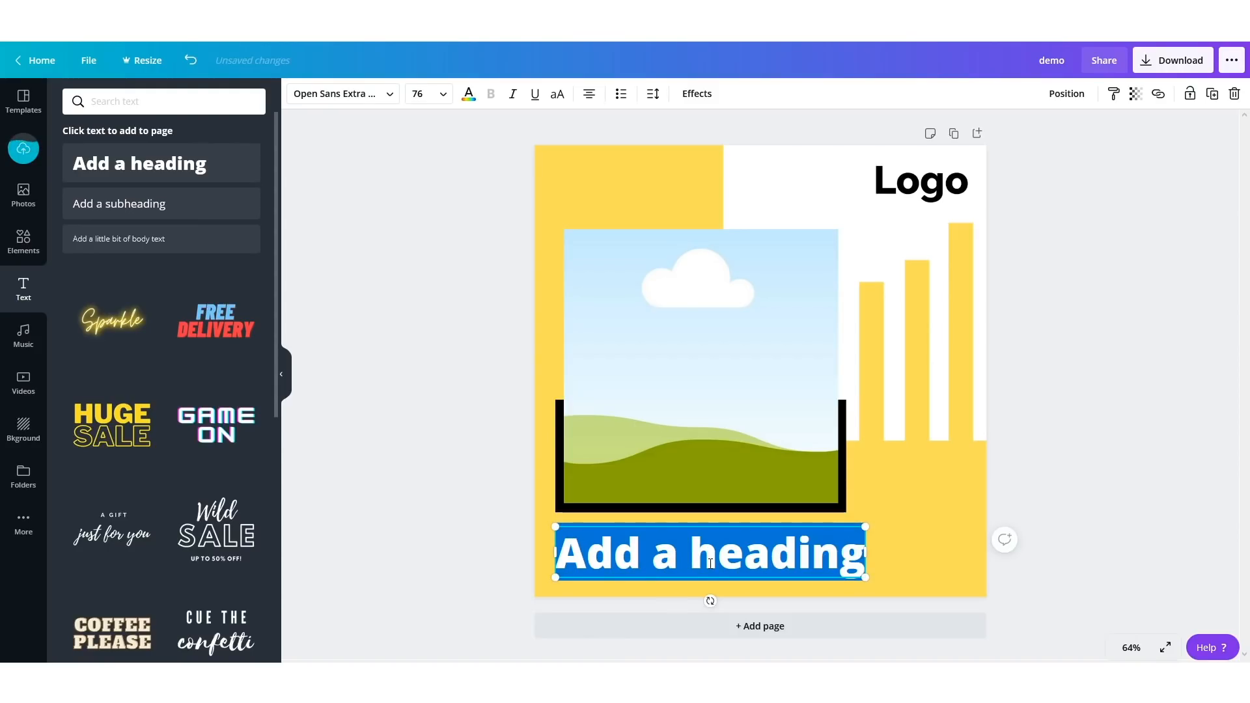
text(I)
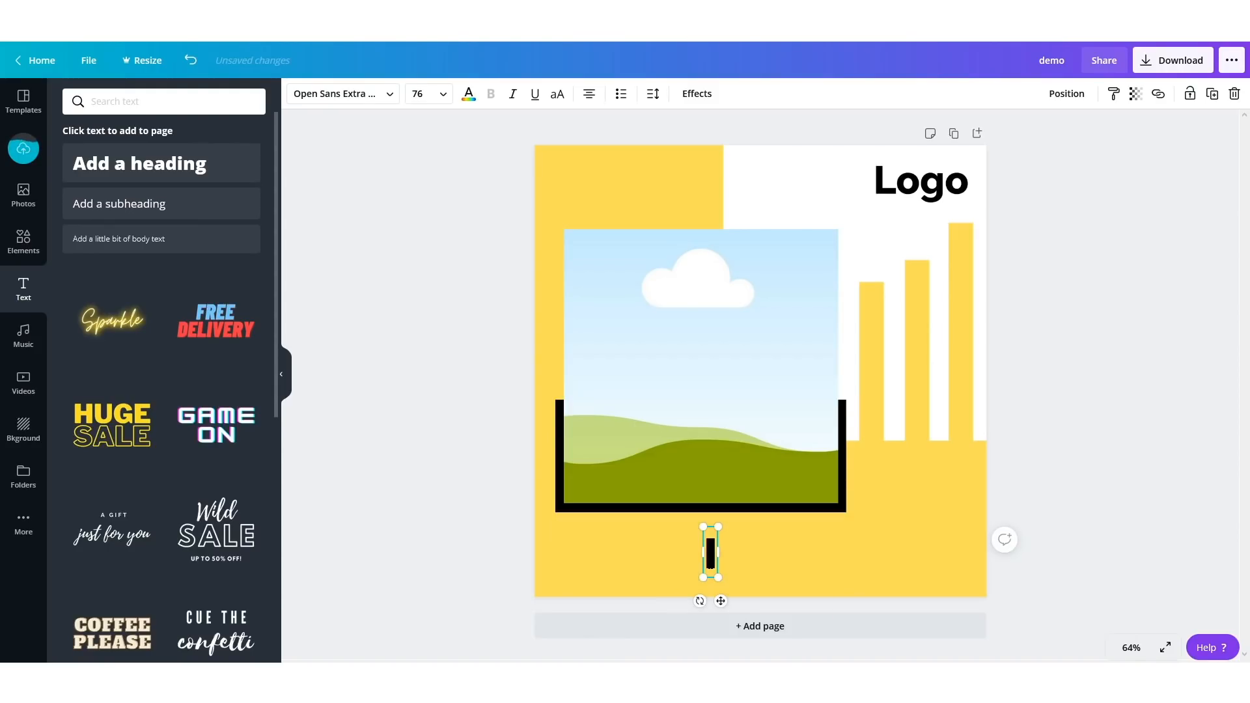
text(t's a)
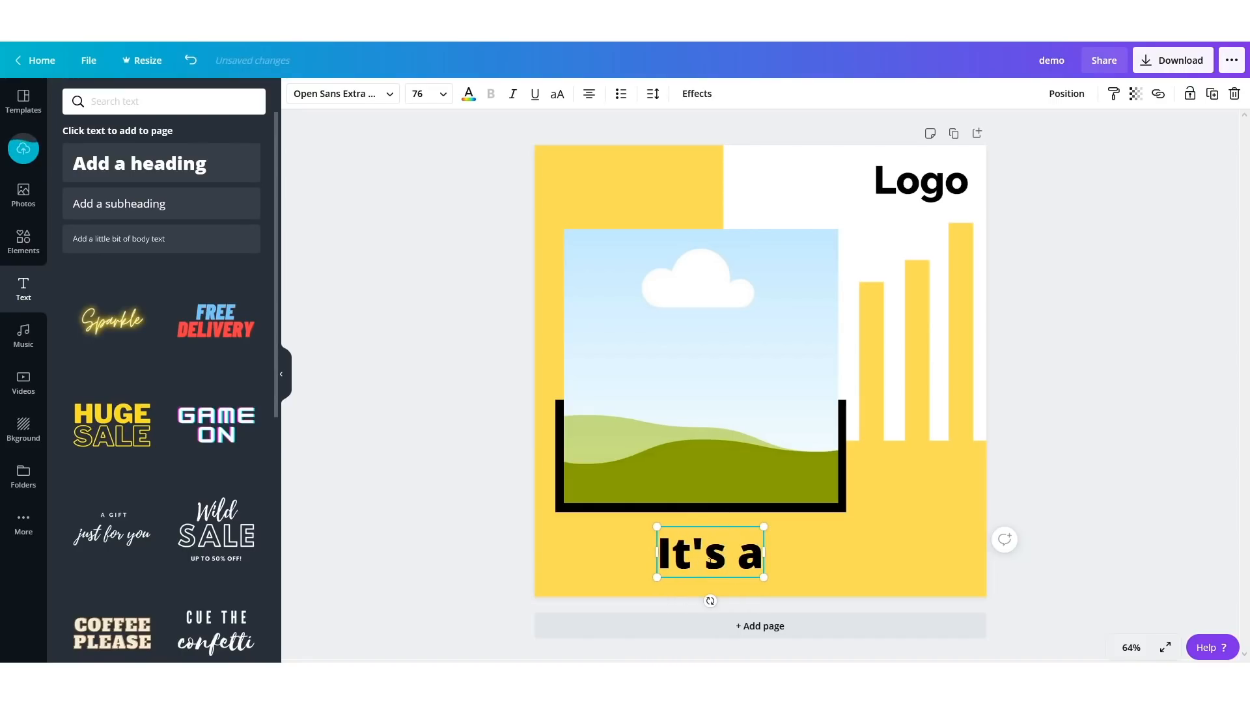
text( day)
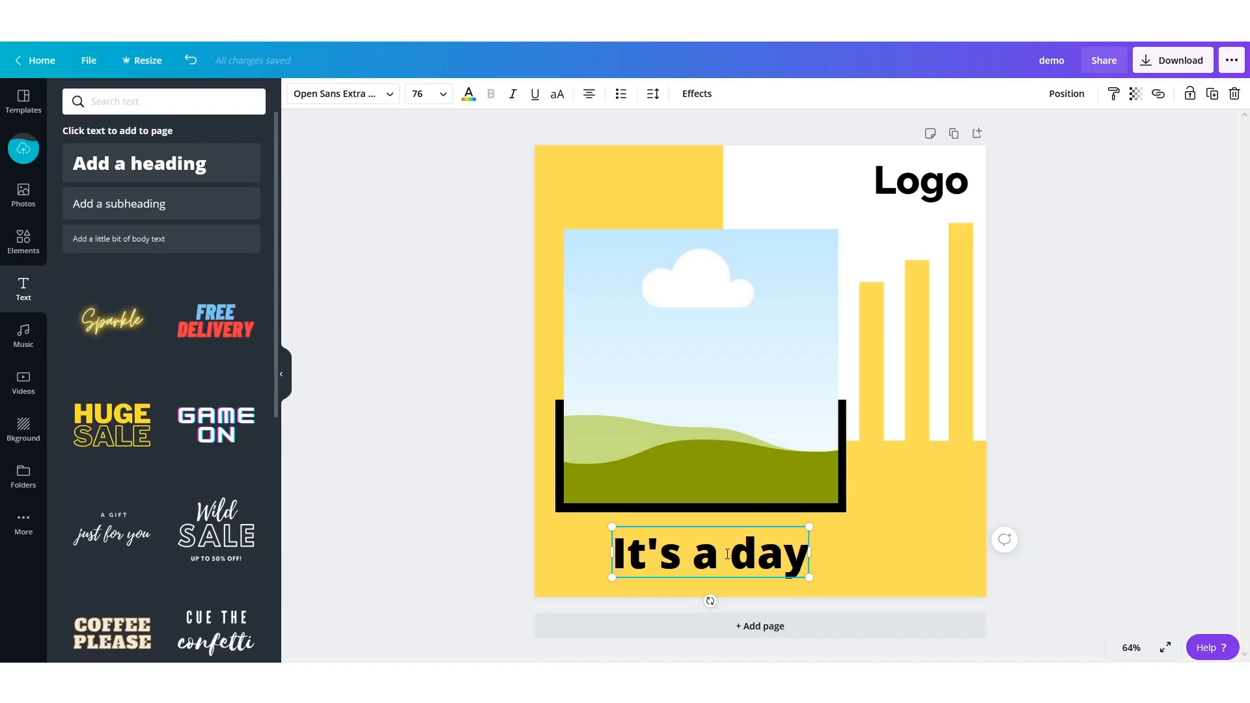
- Duplicate the "It's a day" heading and line up both copies side by side in the yellow bottom band
drag(760, 557, 874, 548)
click(697, 560)
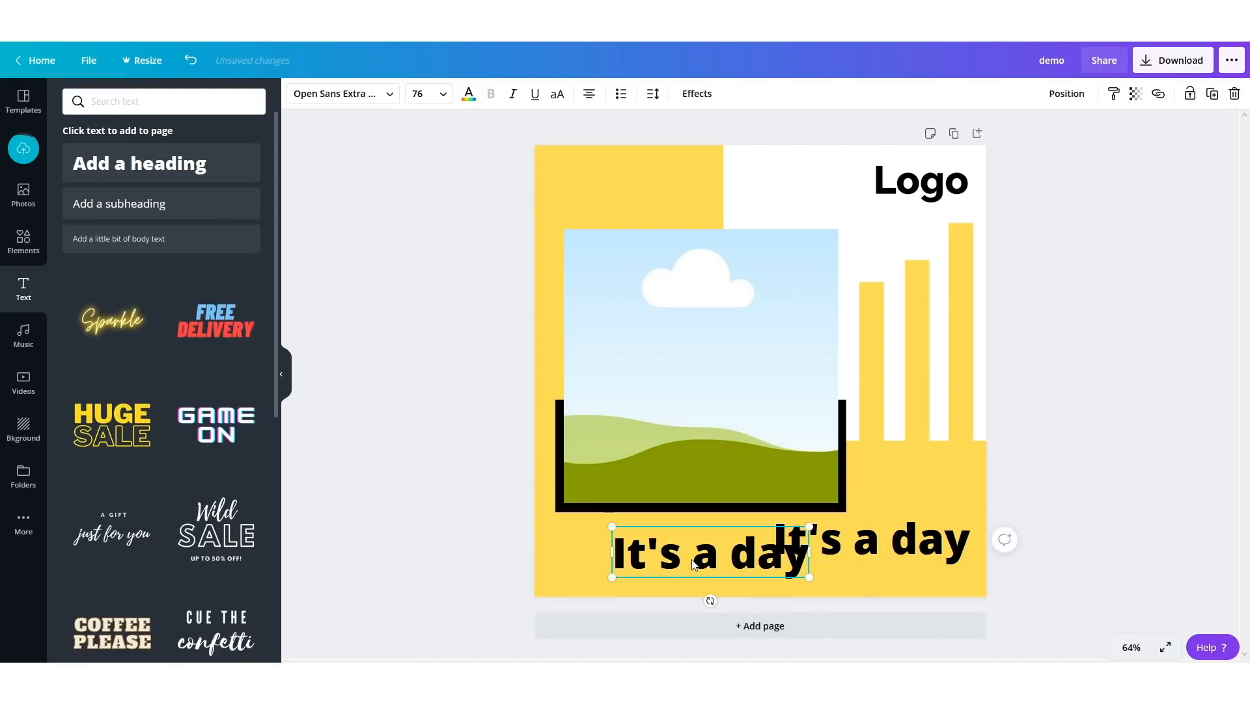
drag(695, 561, 648, 561)
drag(850, 541, 847, 556)
- Replace the text of the right-hand heading copy with "of optimism"
click(847, 557)
double_click(848, 555)
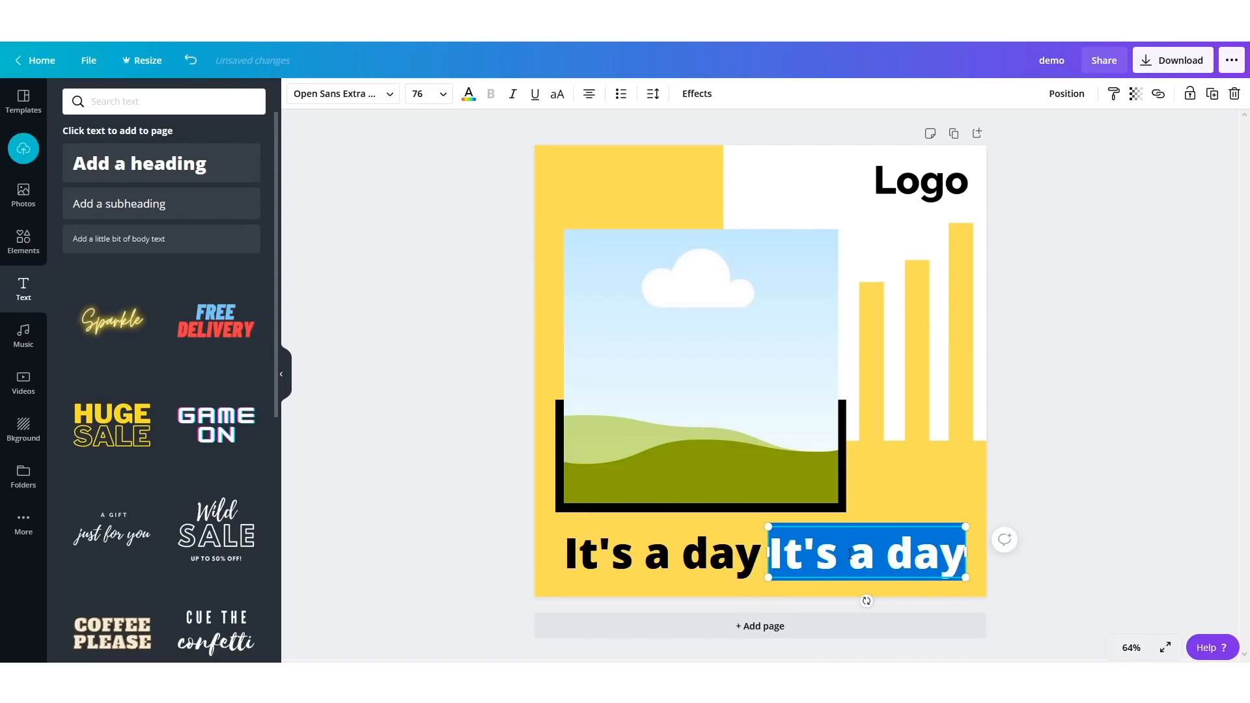
text(of)
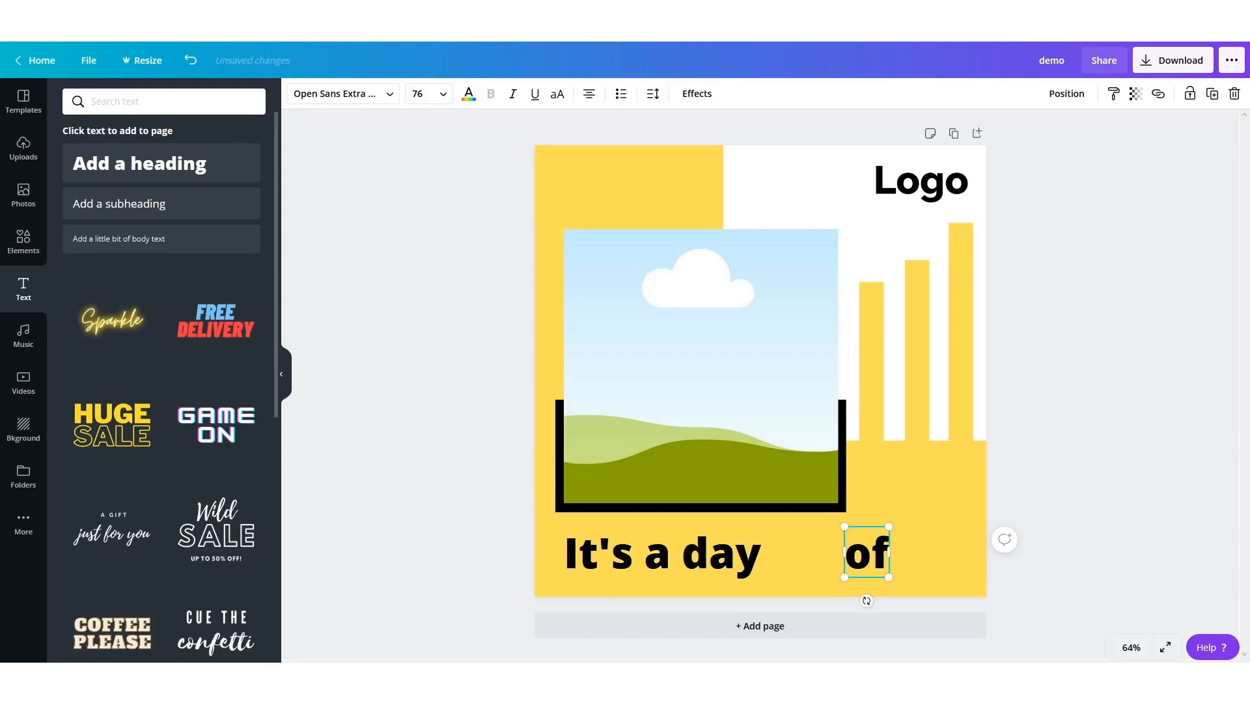
text( optimisn)
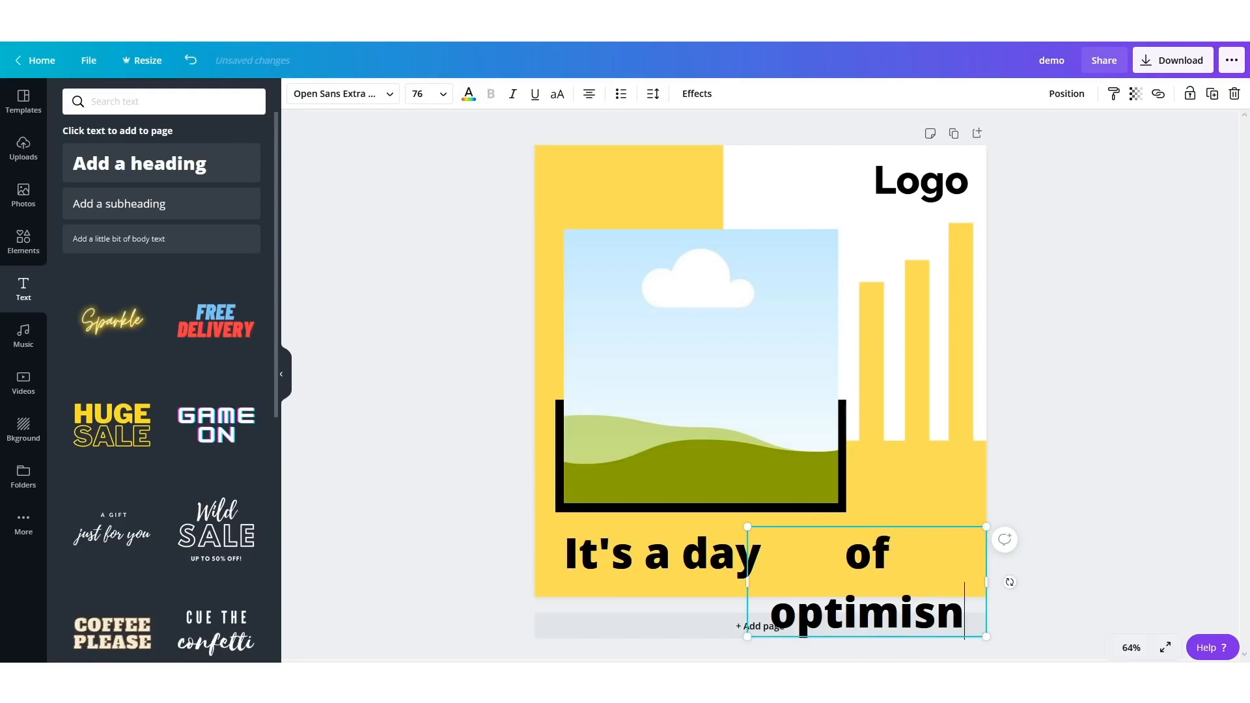
key(BackSpace)
text(m)
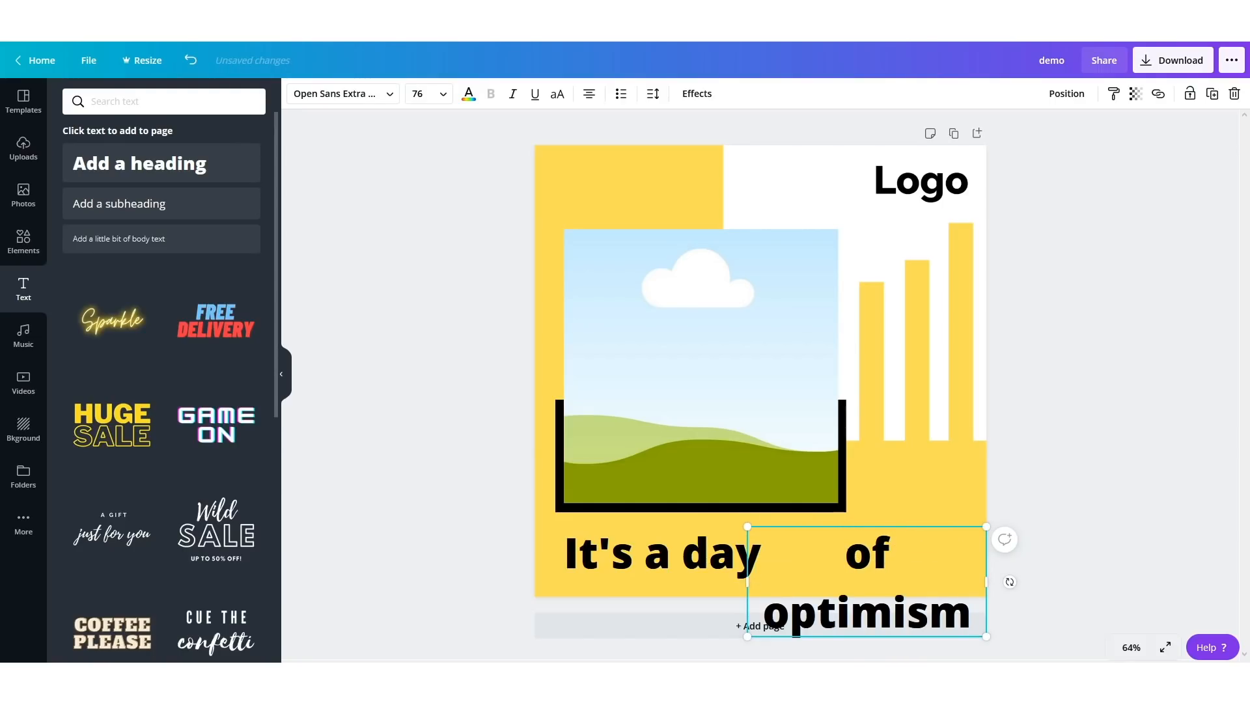
- Change the font of the "It's a day" heading to Playfair Display
click(671, 552)
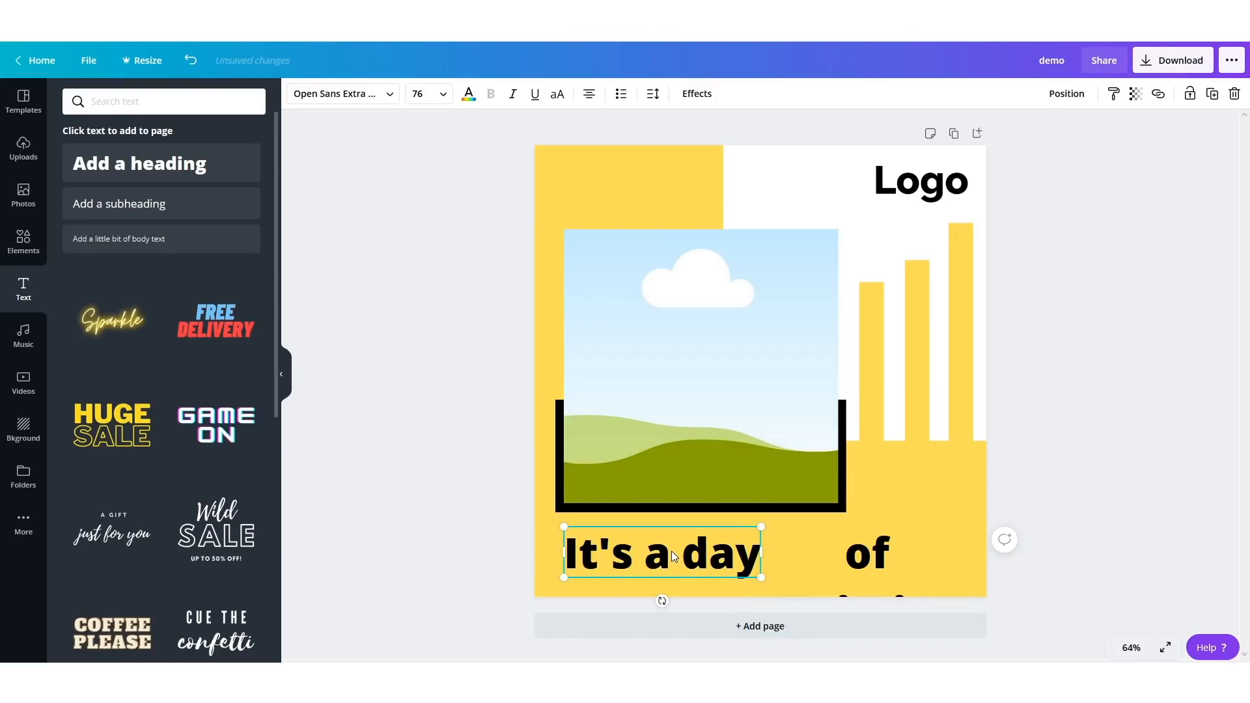
click(670, 551)
click(339, 97)
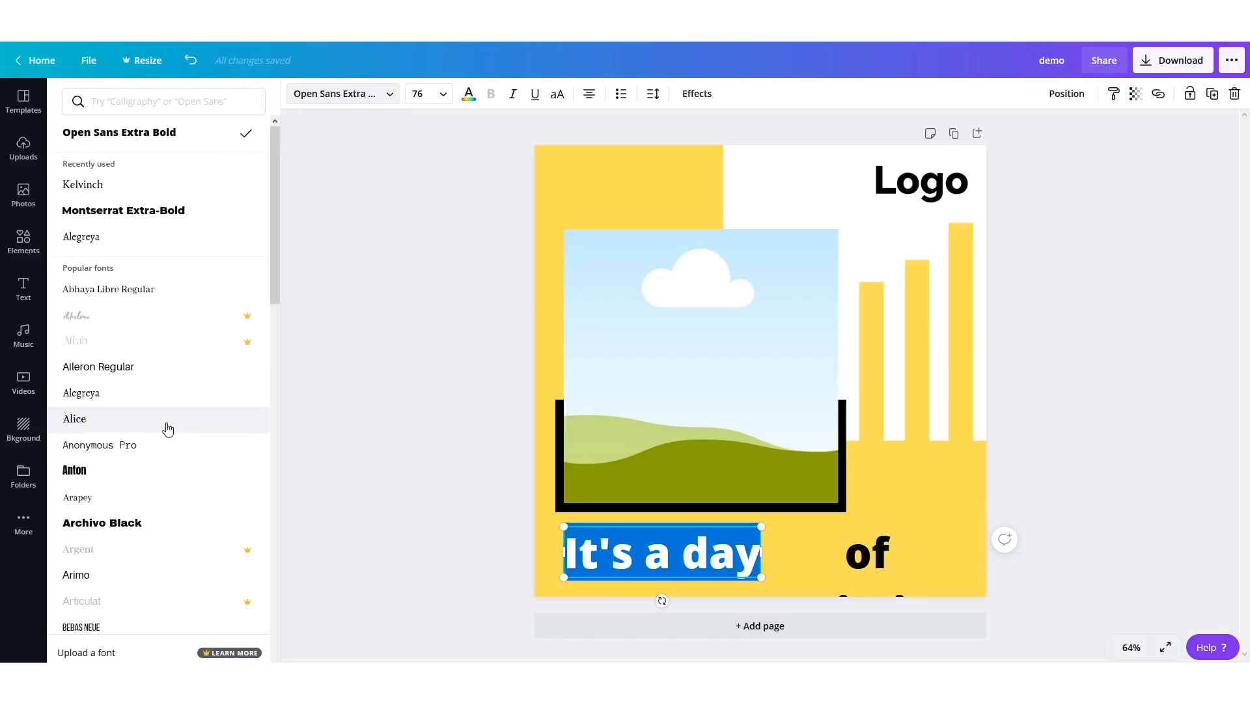
scroll(168, 449, down, 10)
scroll(150, 352, up, 10)
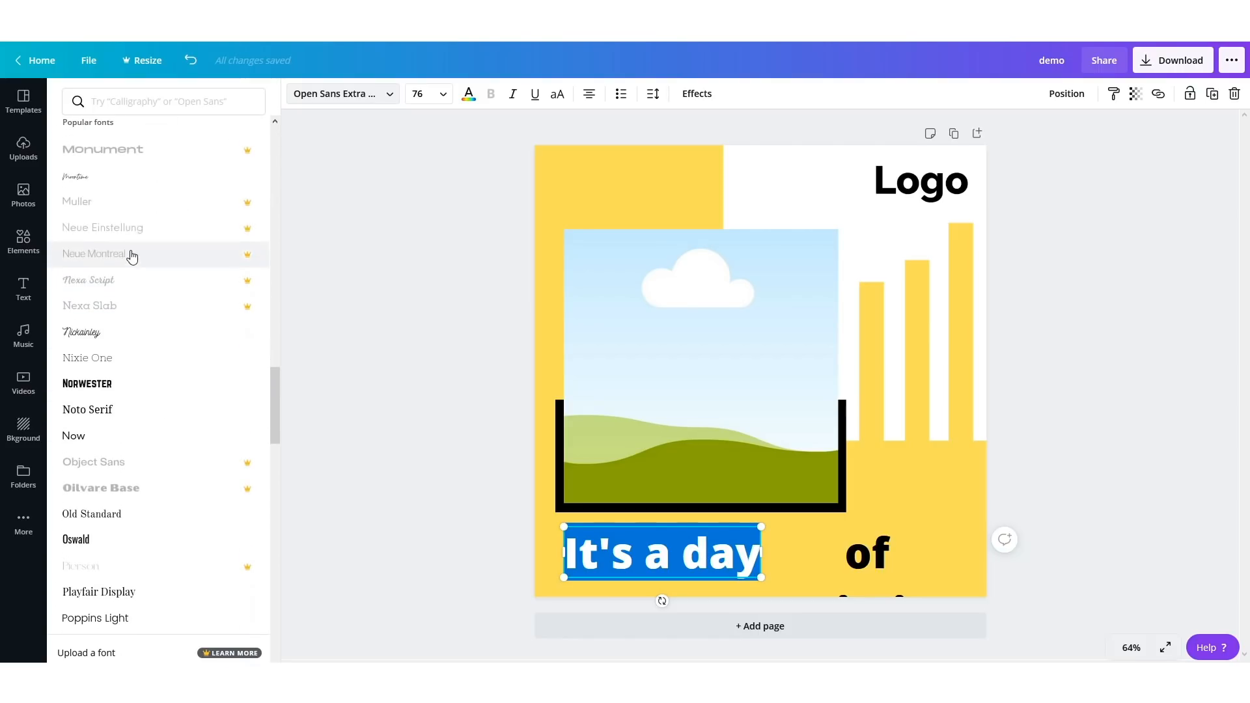
click(145, 101)
text(pla)
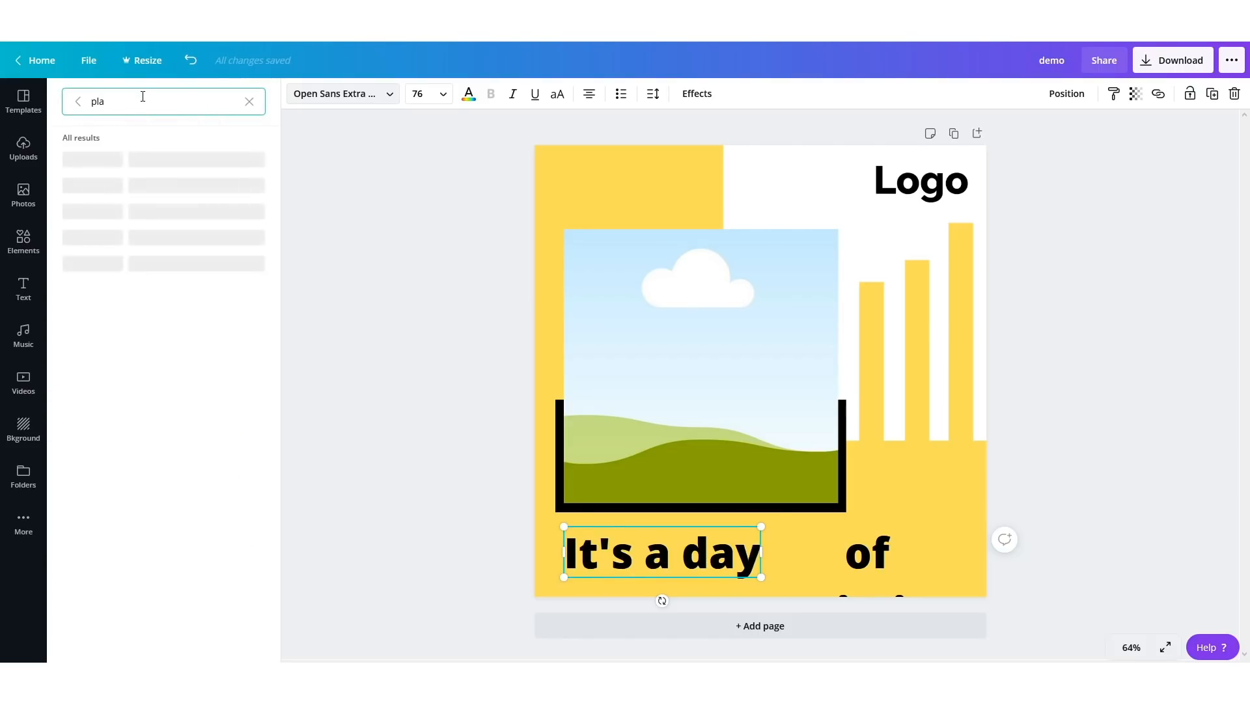
click(121, 158)
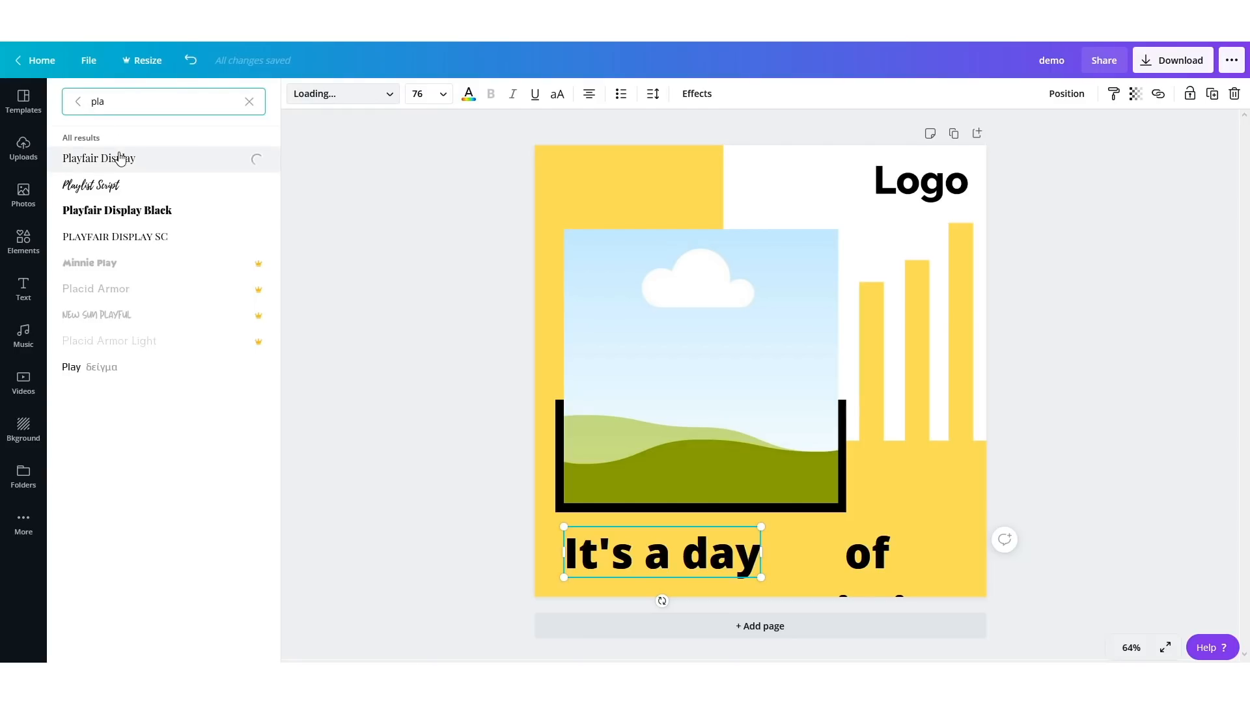
- Change the font of the "of optimism" heading to Playfair Display as well
click(749, 558)
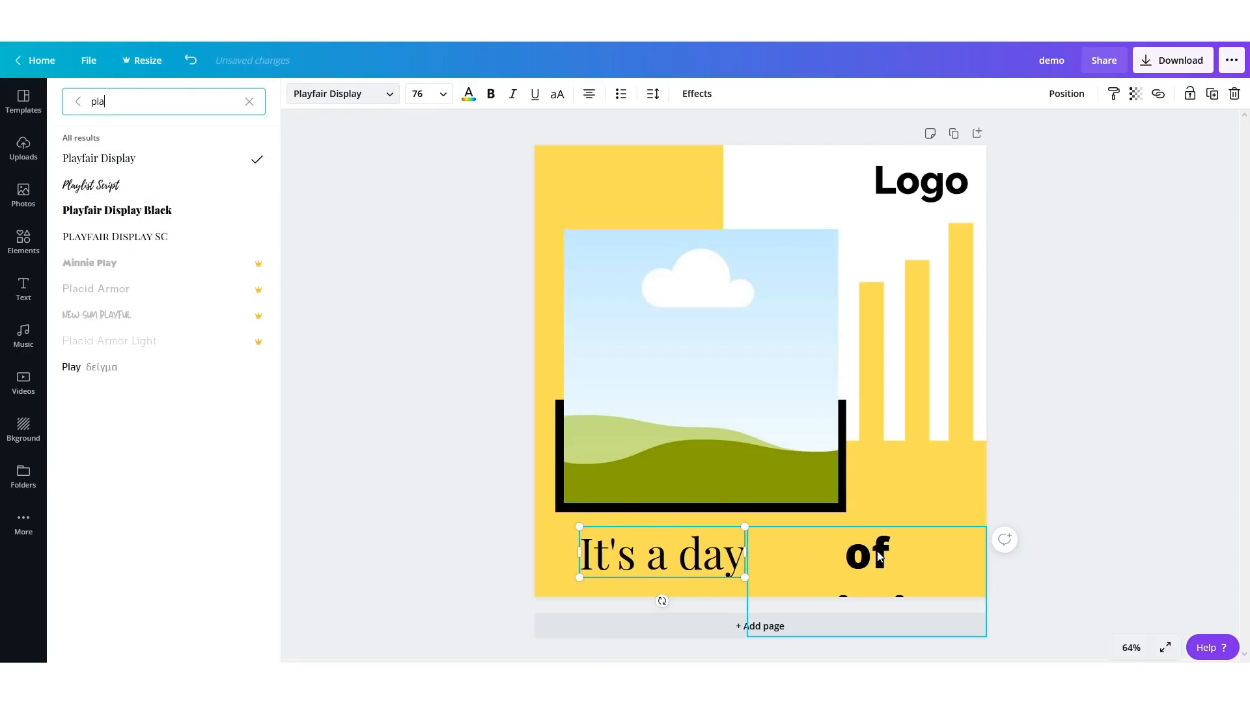
click(362, 98)
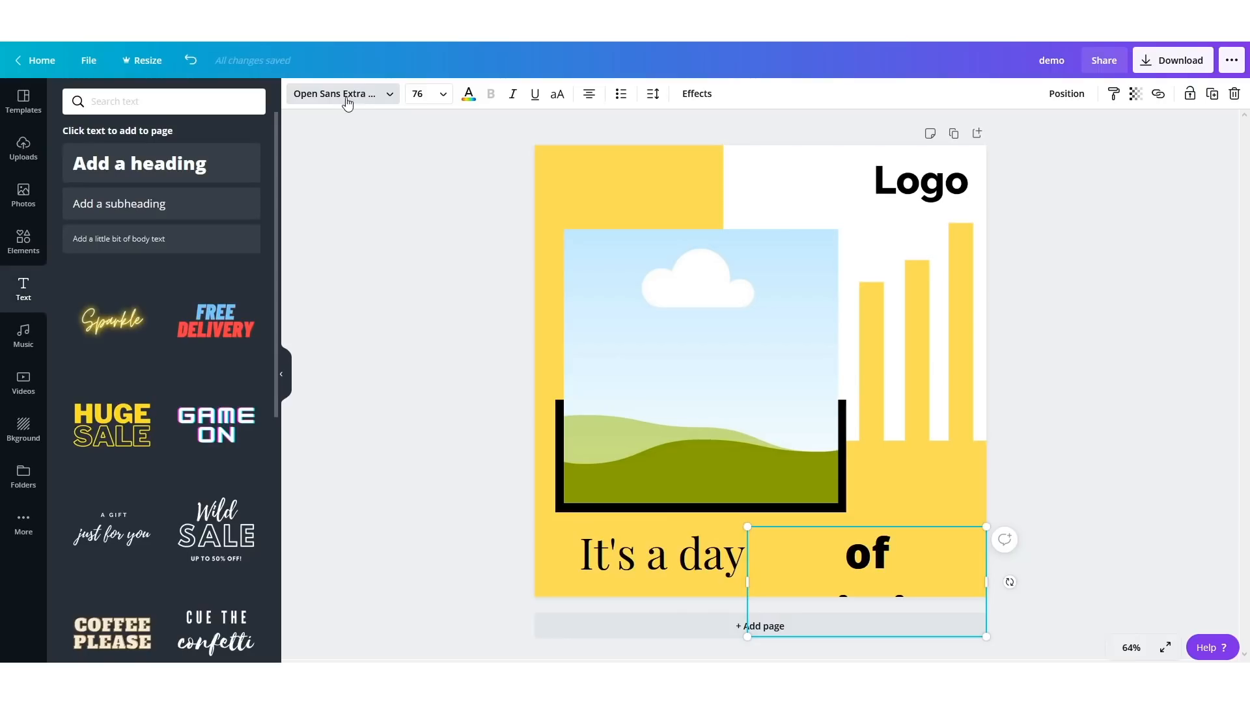
click(345, 95)
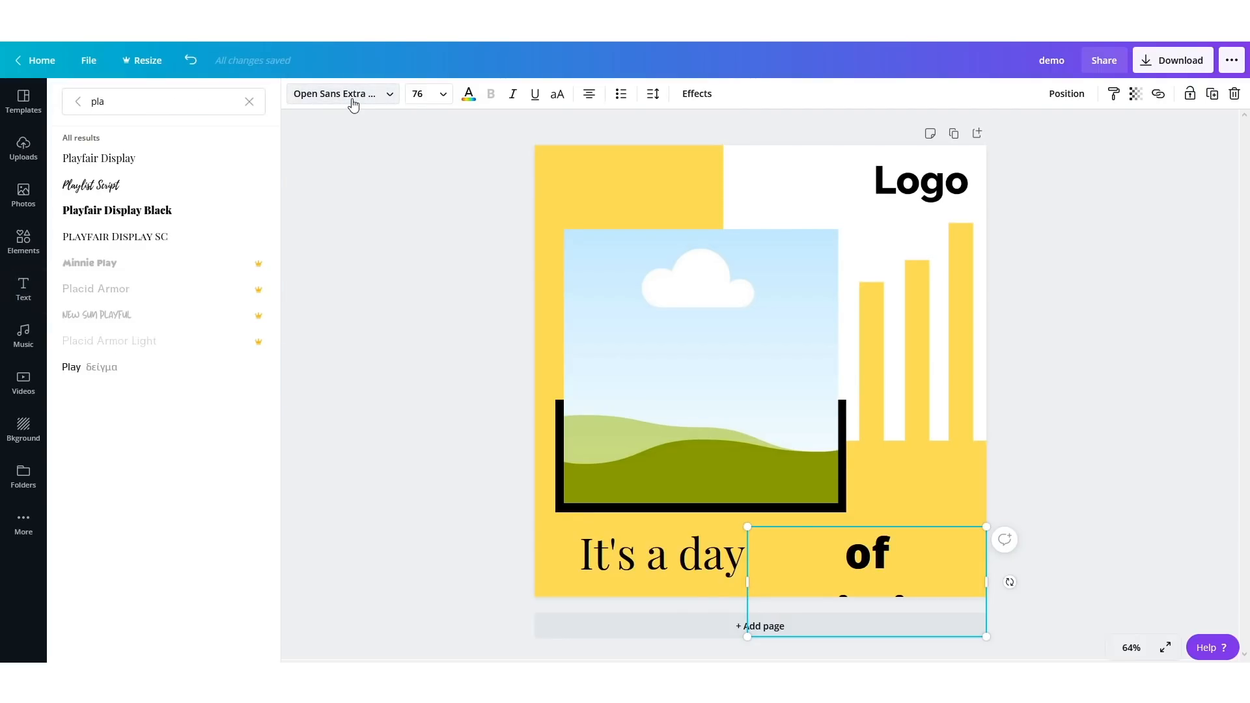
click(119, 159)
- Shift both heading parts slightly left so the whole line sits within the yellow bottom band
click(705, 568)
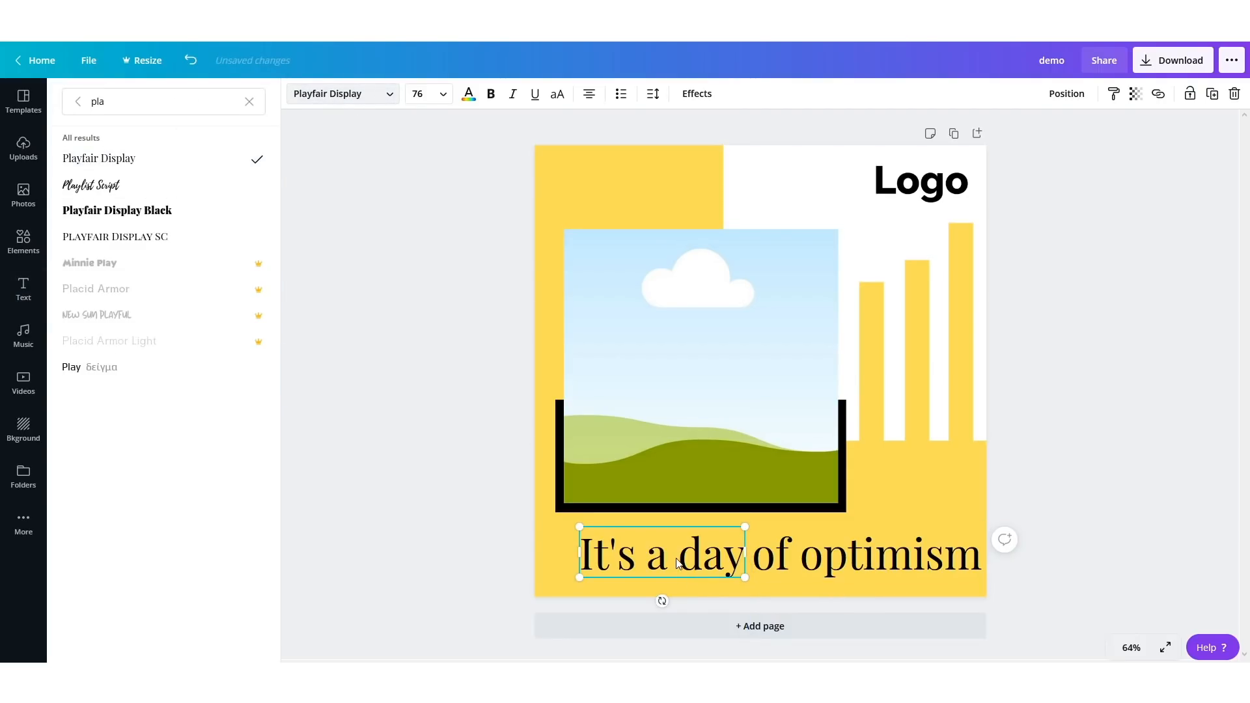
drag(692, 554, 670, 552)
click(873, 560)
drag(873, 560, 851, 558)
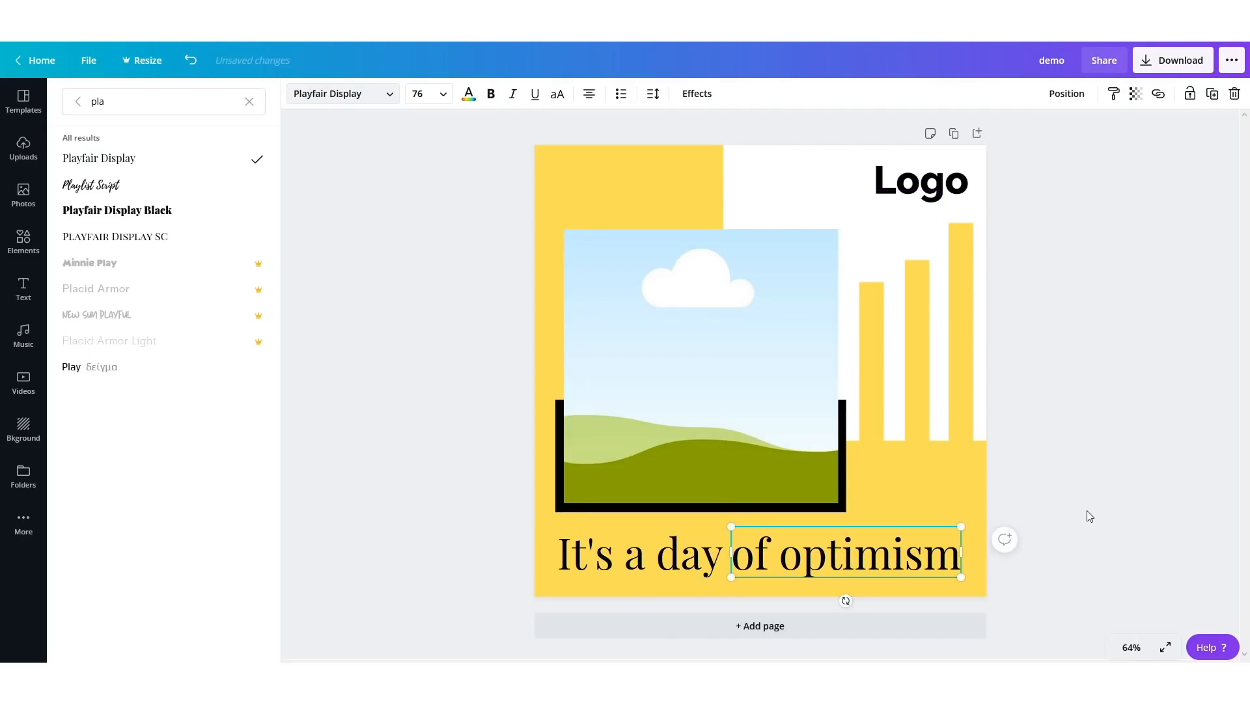
- Set the font size of both "It's a day" and "of optimism" to 65
click(631, 569)
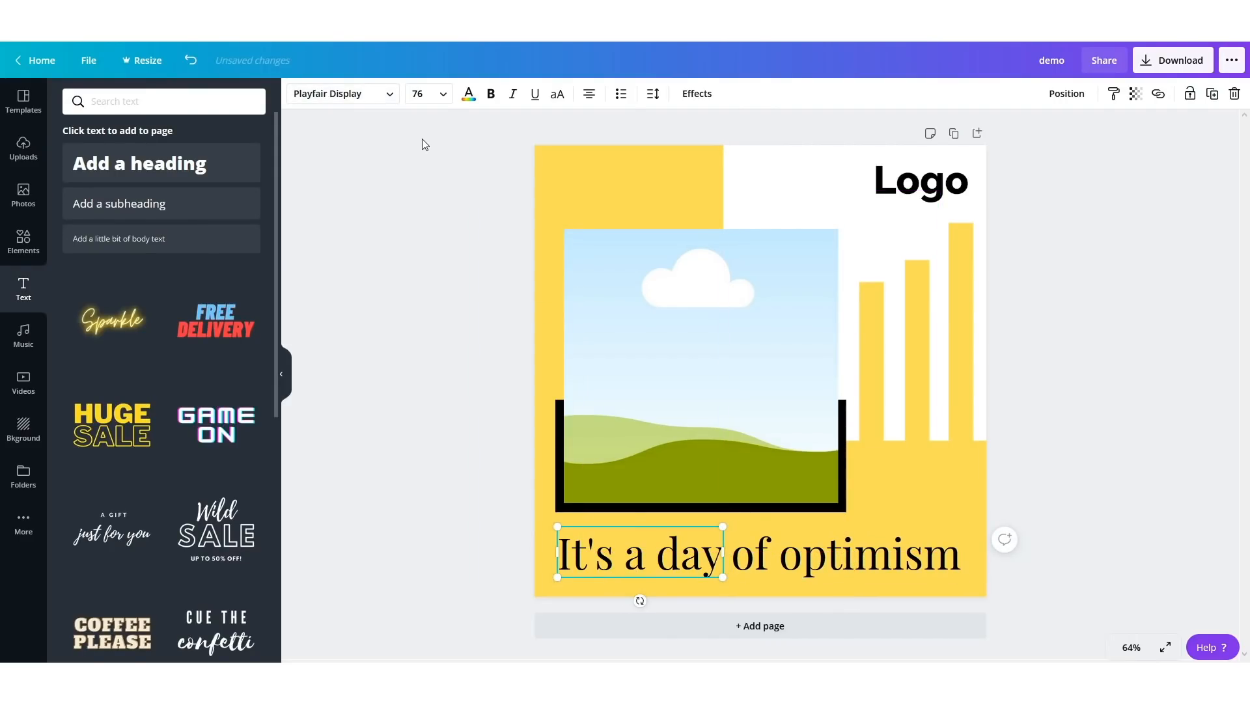
click(422, 94)
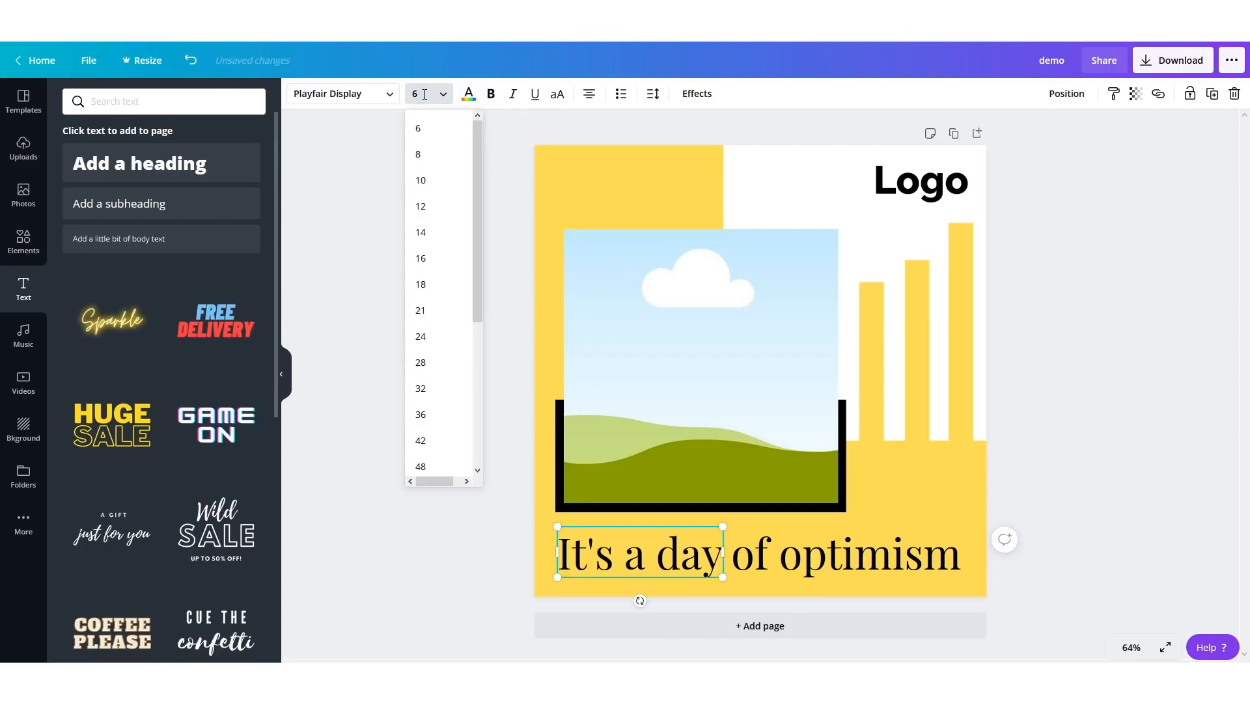
text(65)
key(Return)
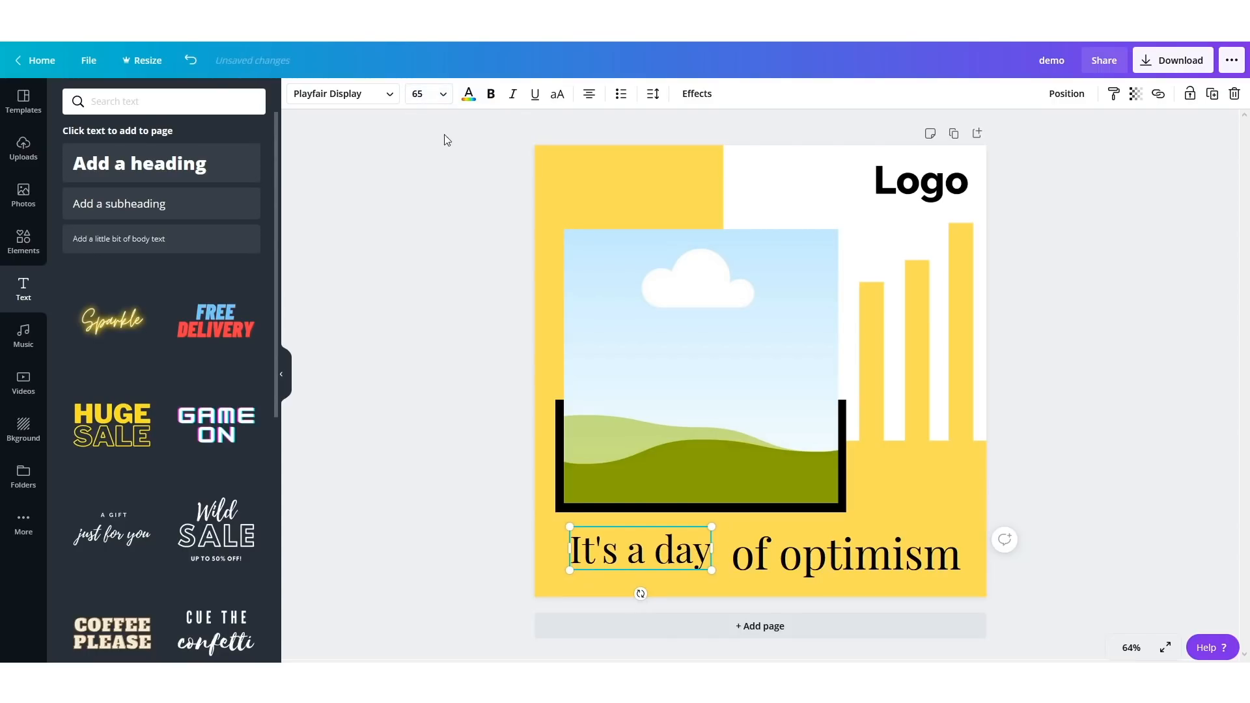
click(796, 558)
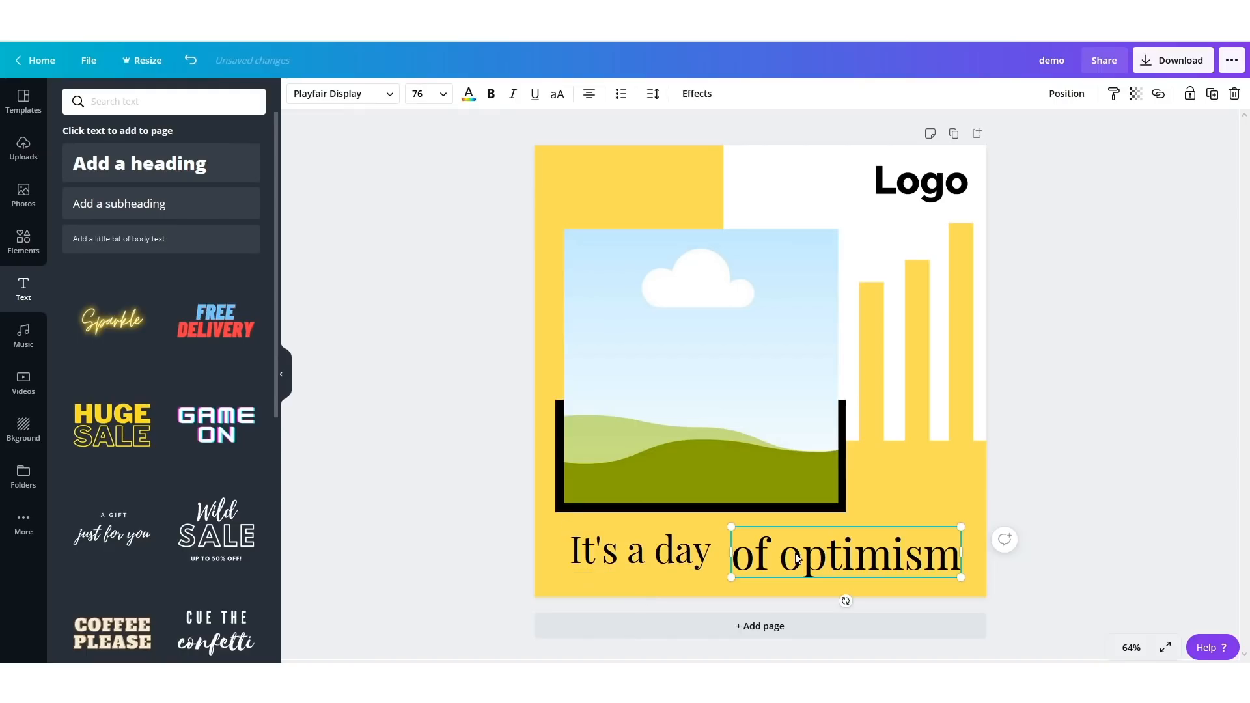
click(427, 95)
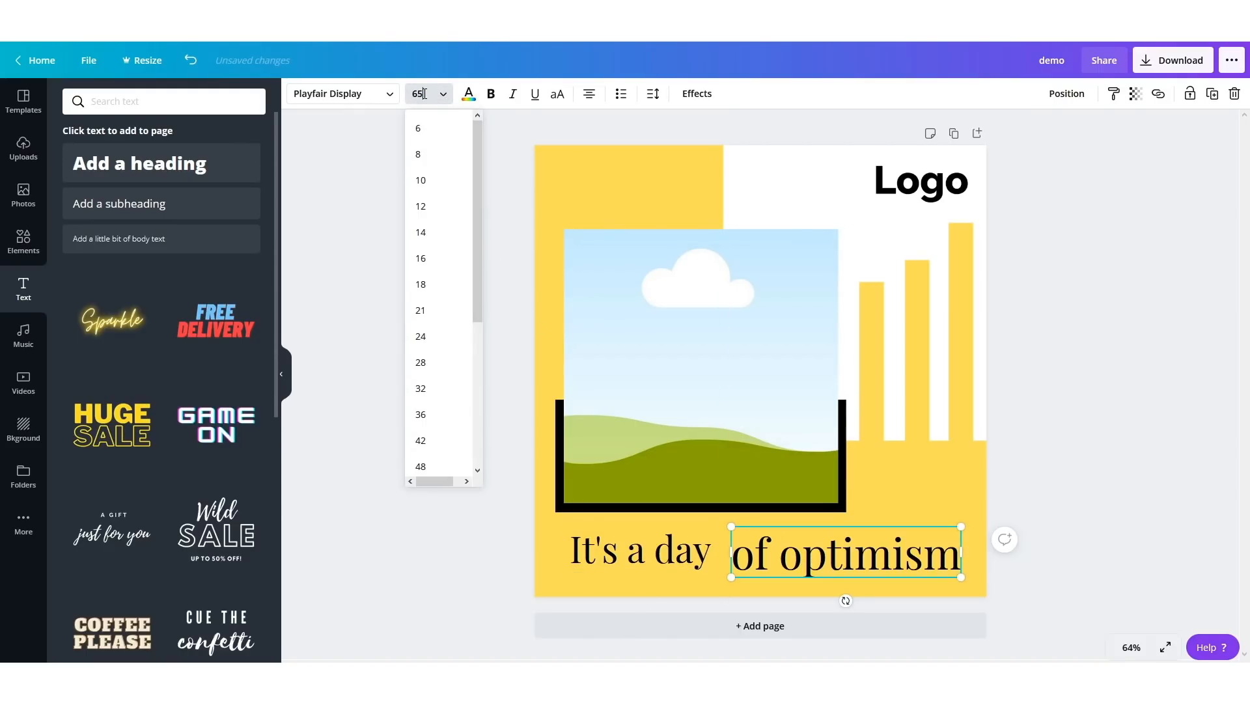
text(65)
key(Return)
- Make both the "It's a day" and "of optimism" headings bold
click(615, 543)
click(490, 95)
click(826, 539)
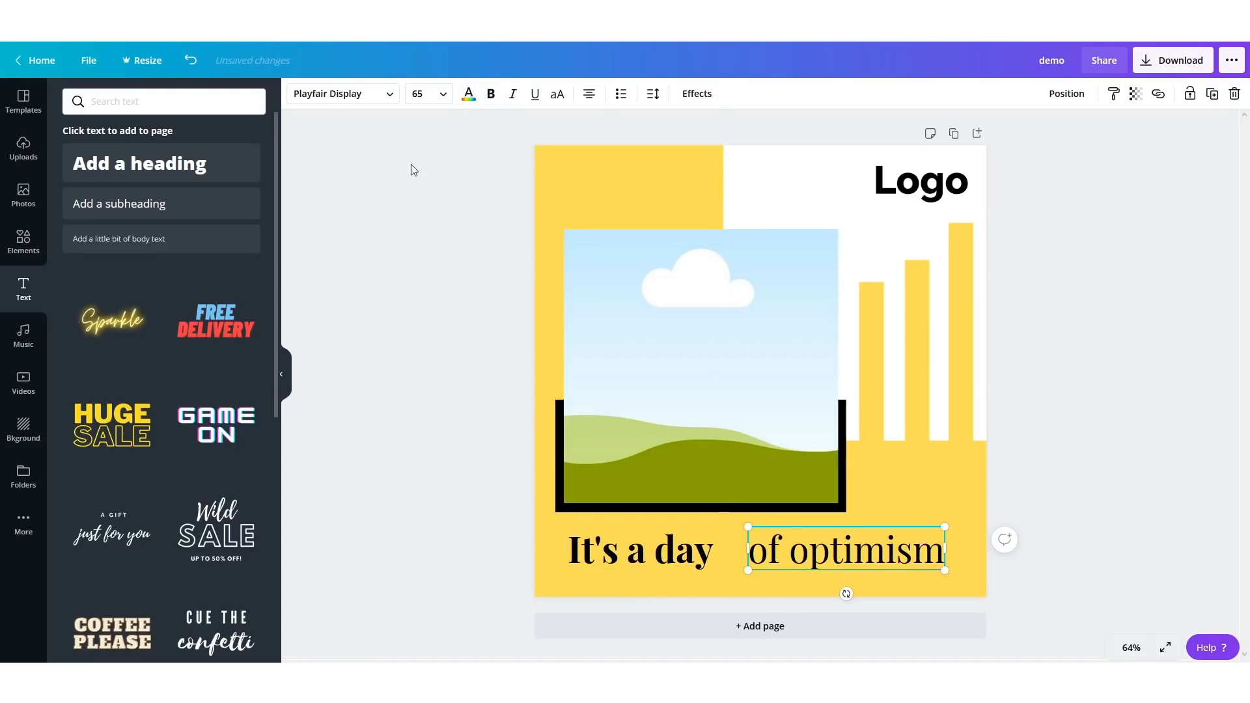
click(491, 94)
- Move "It's a day" right until it sits directly beside "of optimism" on the same line
click(645, 558)
drag(645, 558, 669, 558)
click(1053, 534)
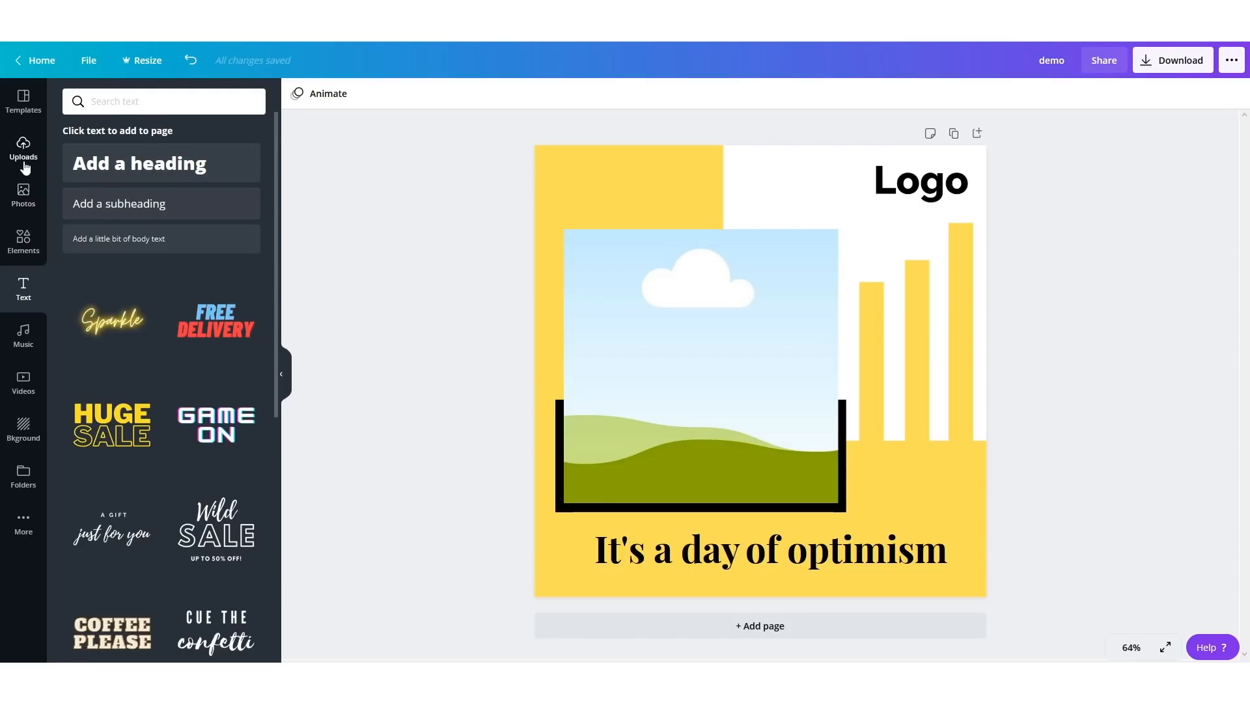
- Add a square shape, flatten it into a low rectangle, and fit it behind the words "It's a day of"
click(22, 241)
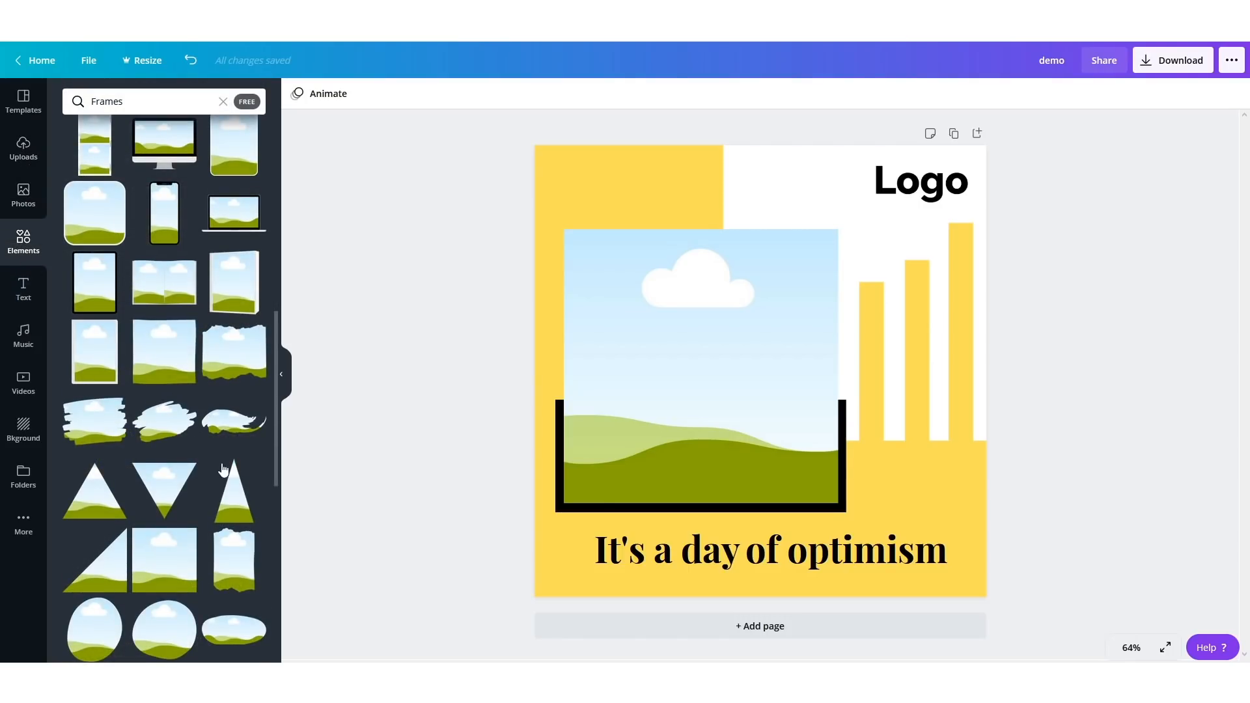
click(223, 102)
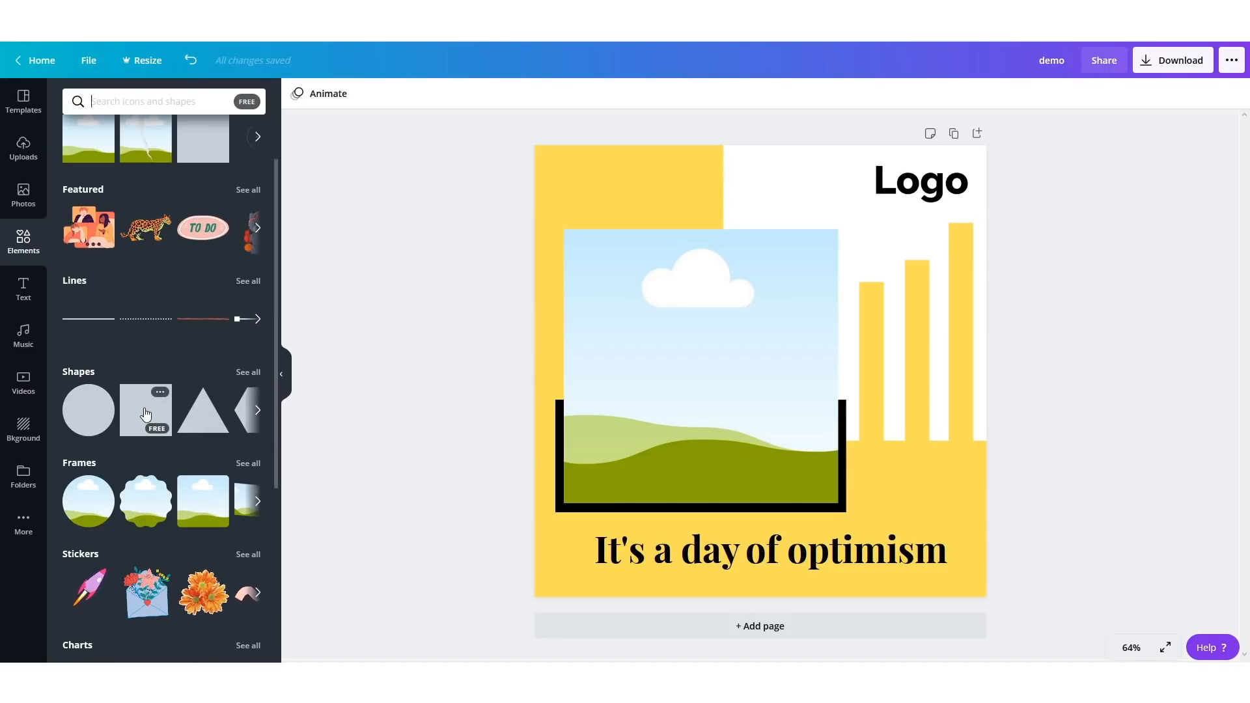
click(146, 415)
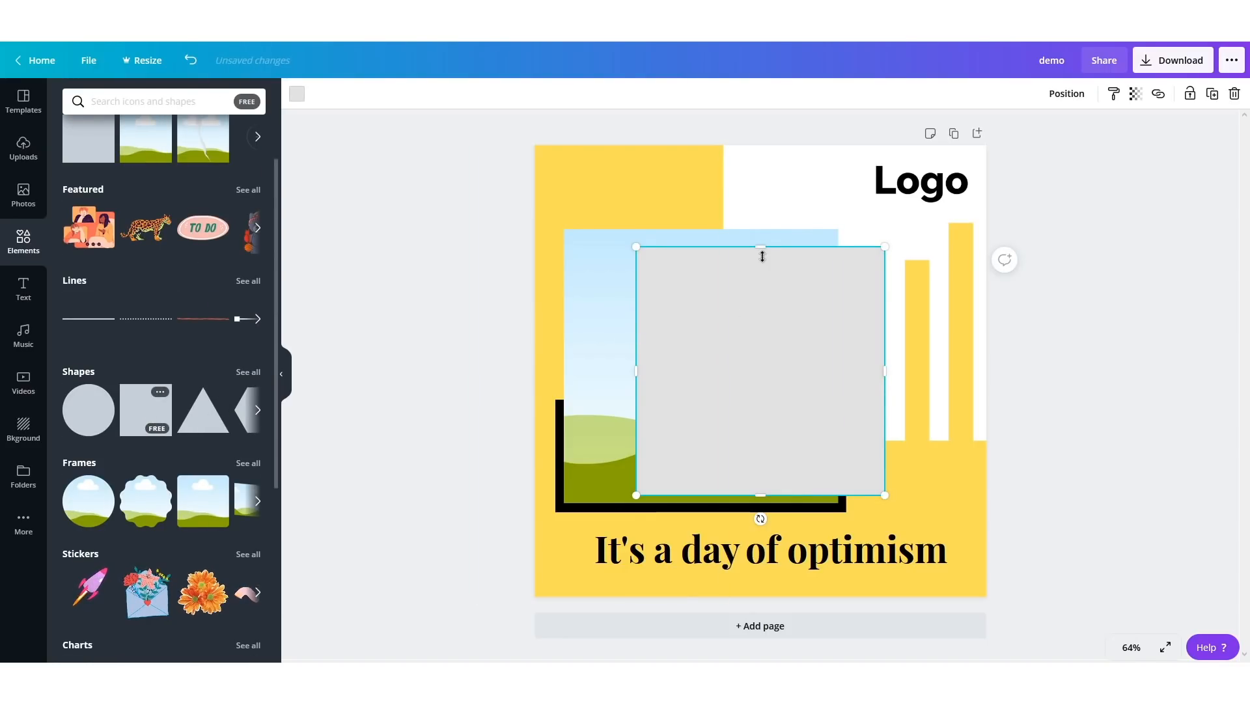
drag(762, 247, 761, 441)
drag(680, 470, 635, 547)
drag(838, 546, 786, 546)
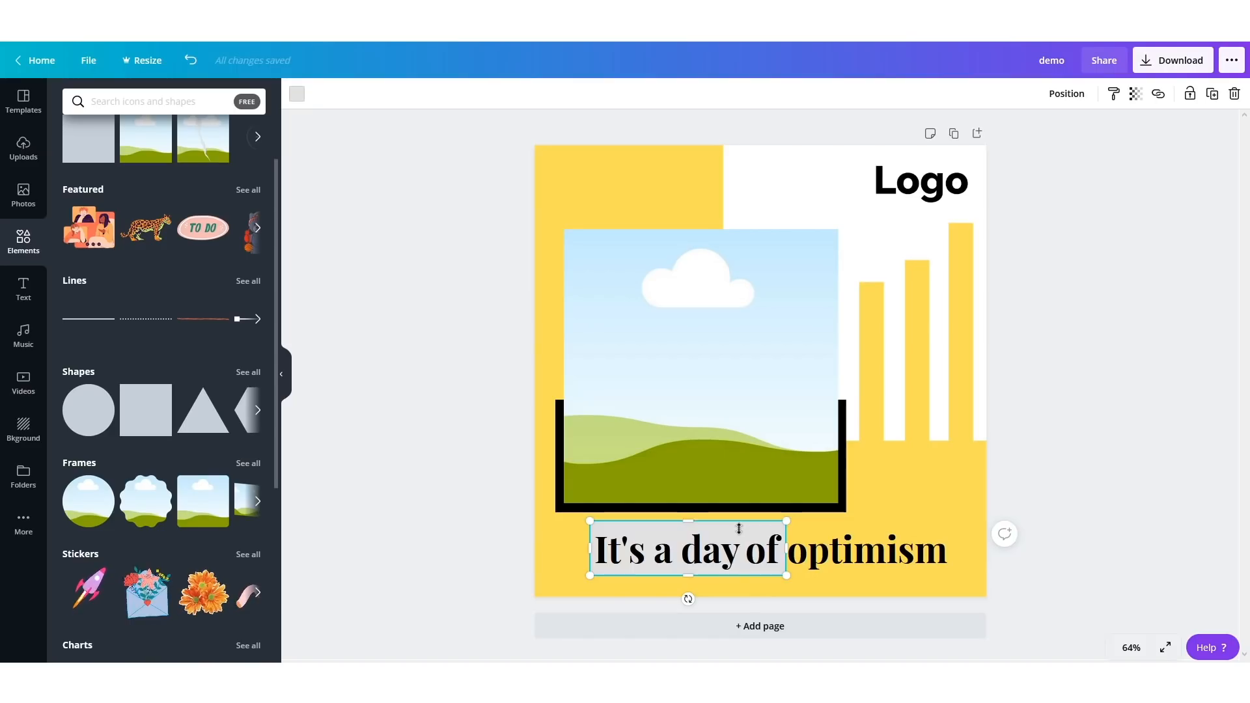
- Fill the rectangle behind "It's a day of" with white
click(297, 94)
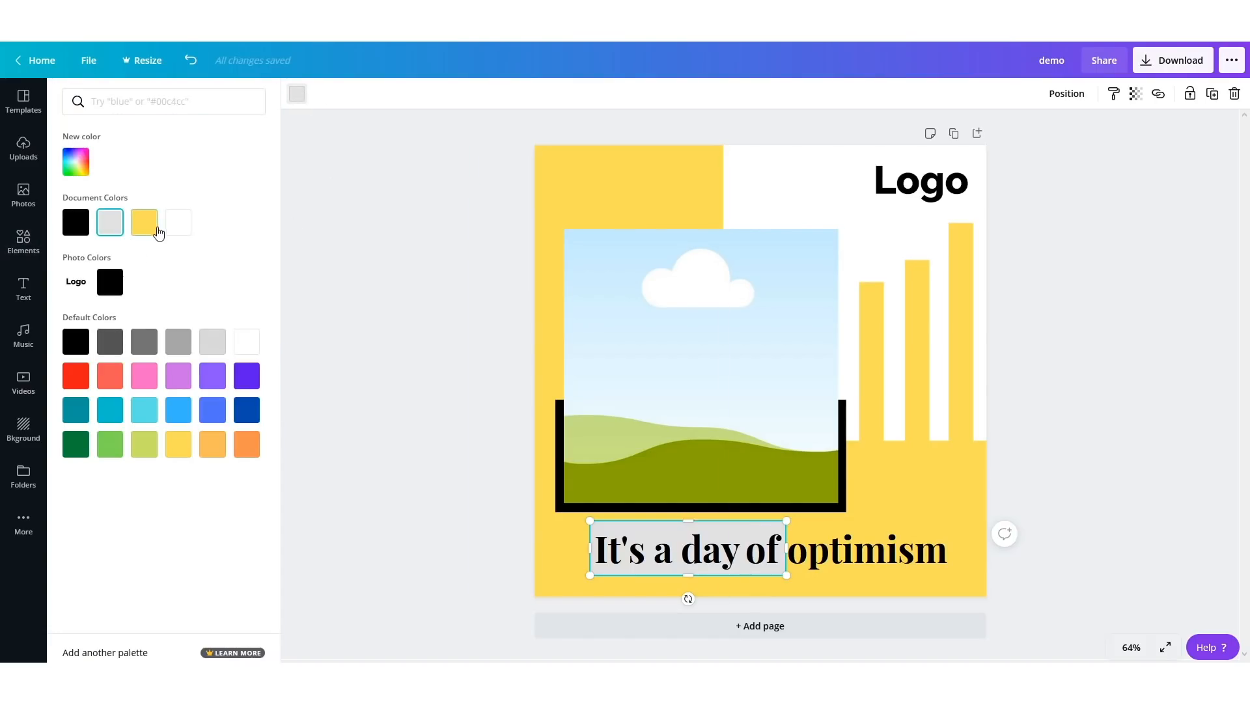
click(180, 224)
click(689, 530)
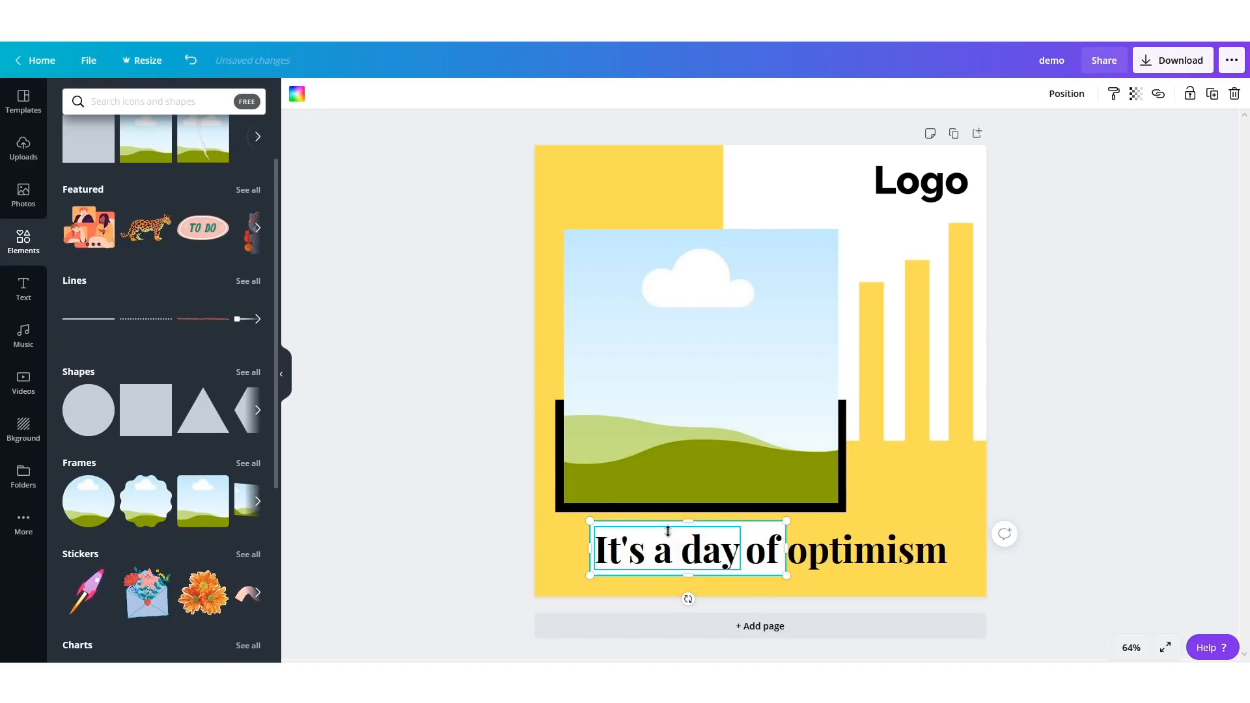
- Duplicate the white rectangle and place the copy flush against its right edge, over the word "optimism"
key(ctrl+d)
drag(696, 529, 775, 524)
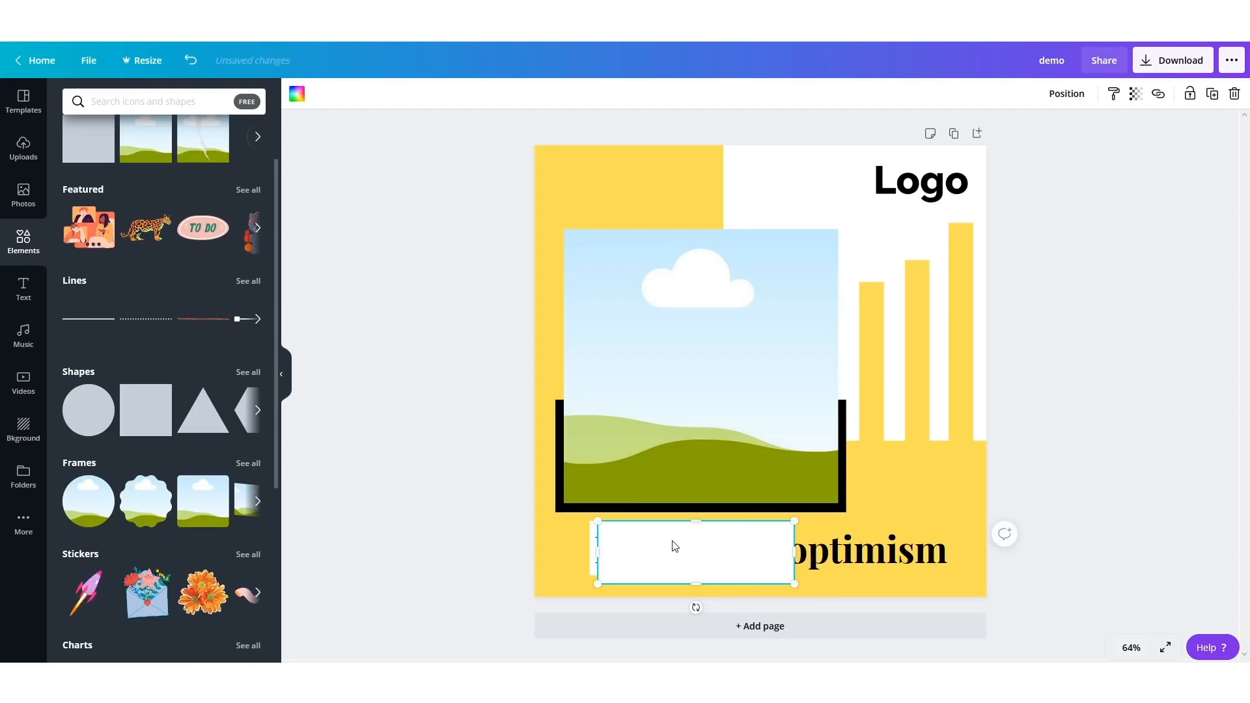
key(ctrl+z)
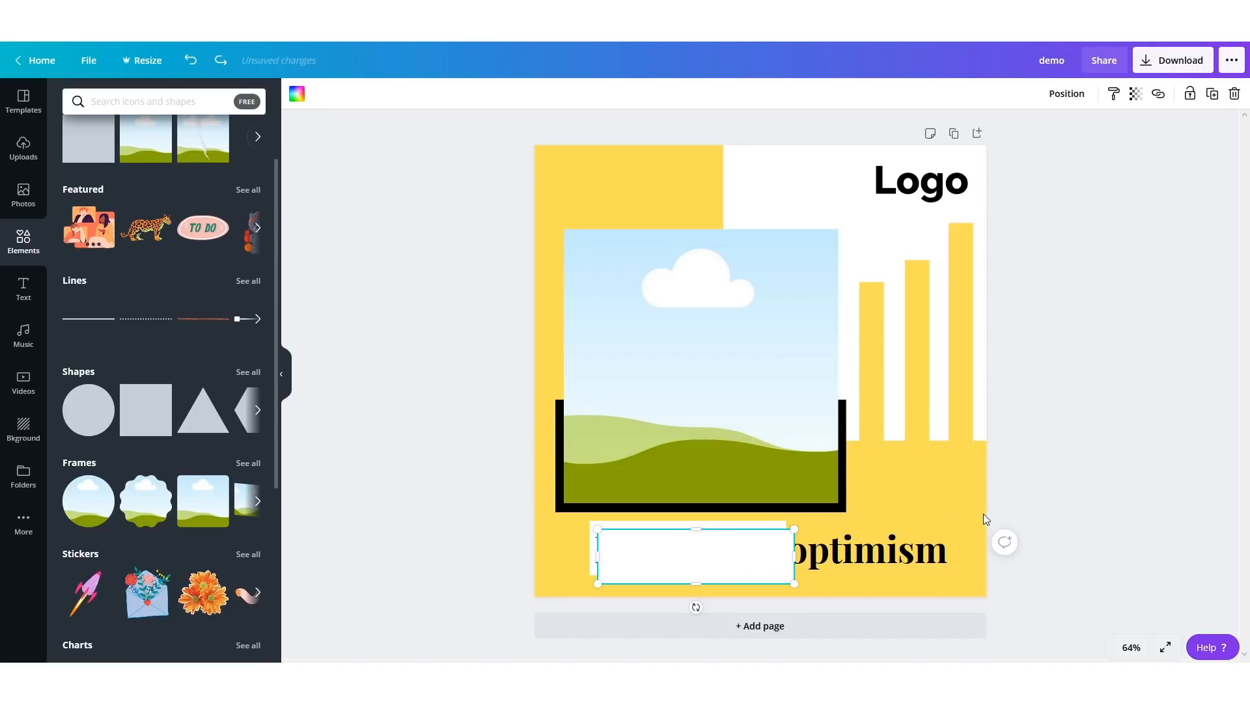
drag(672, 560, 862, 547)
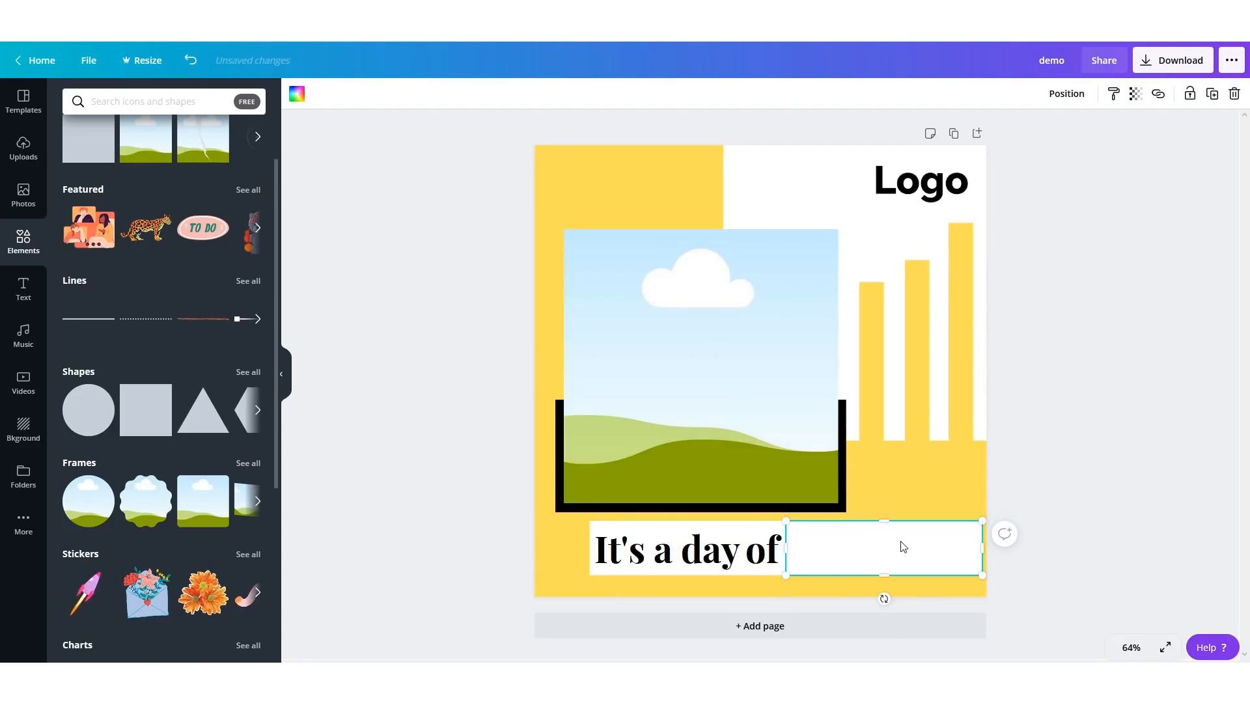
- Fill the copied rectangle with black and send it one level backward
click(297, 95)
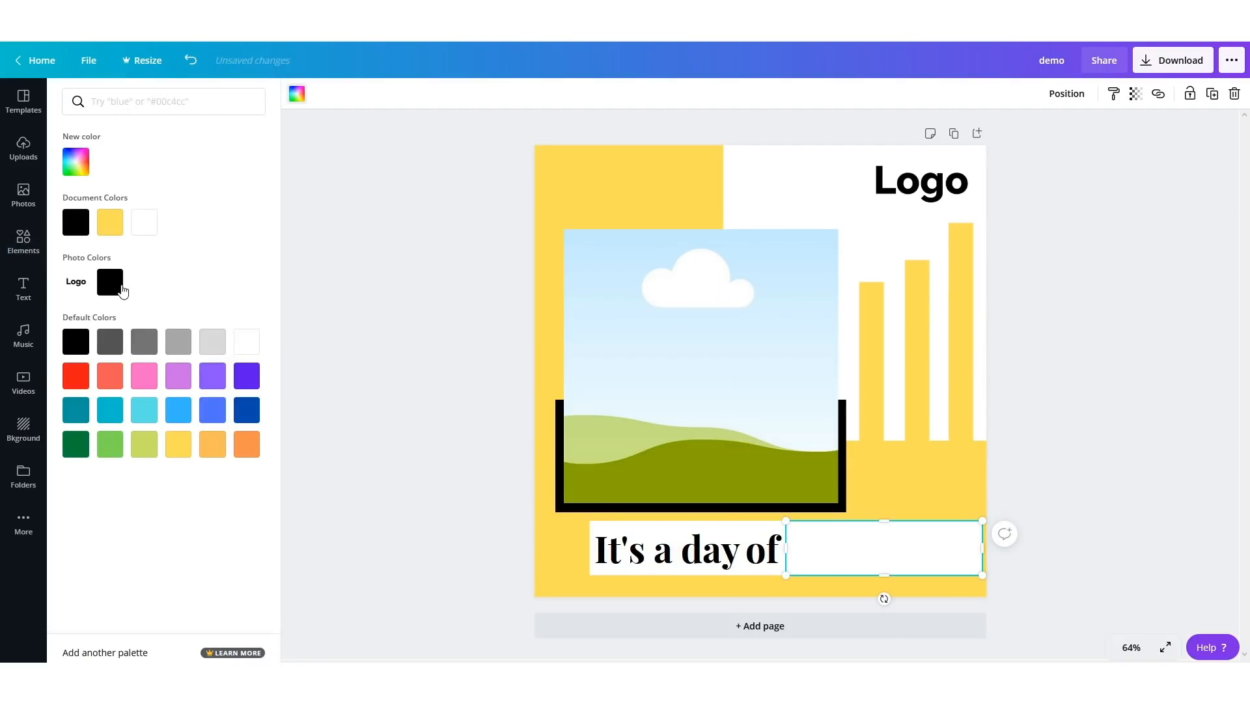
click(122, 288)
click(1066, 98)
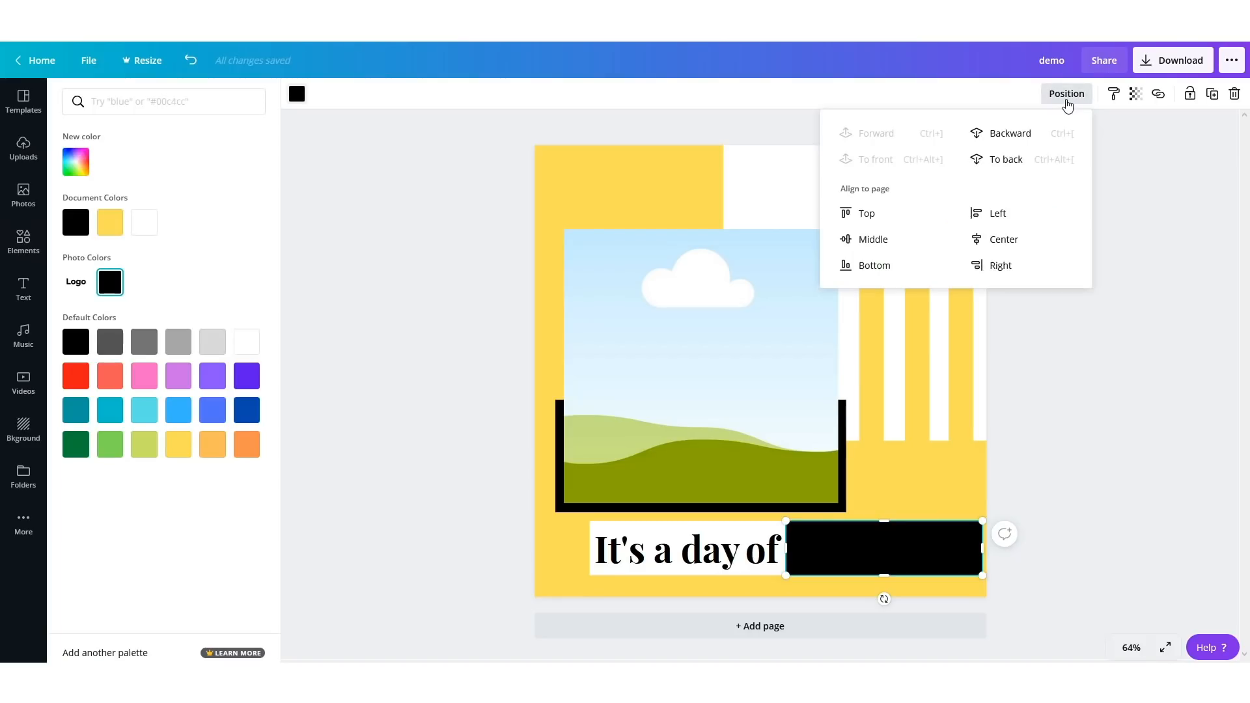
click(1008, 133)
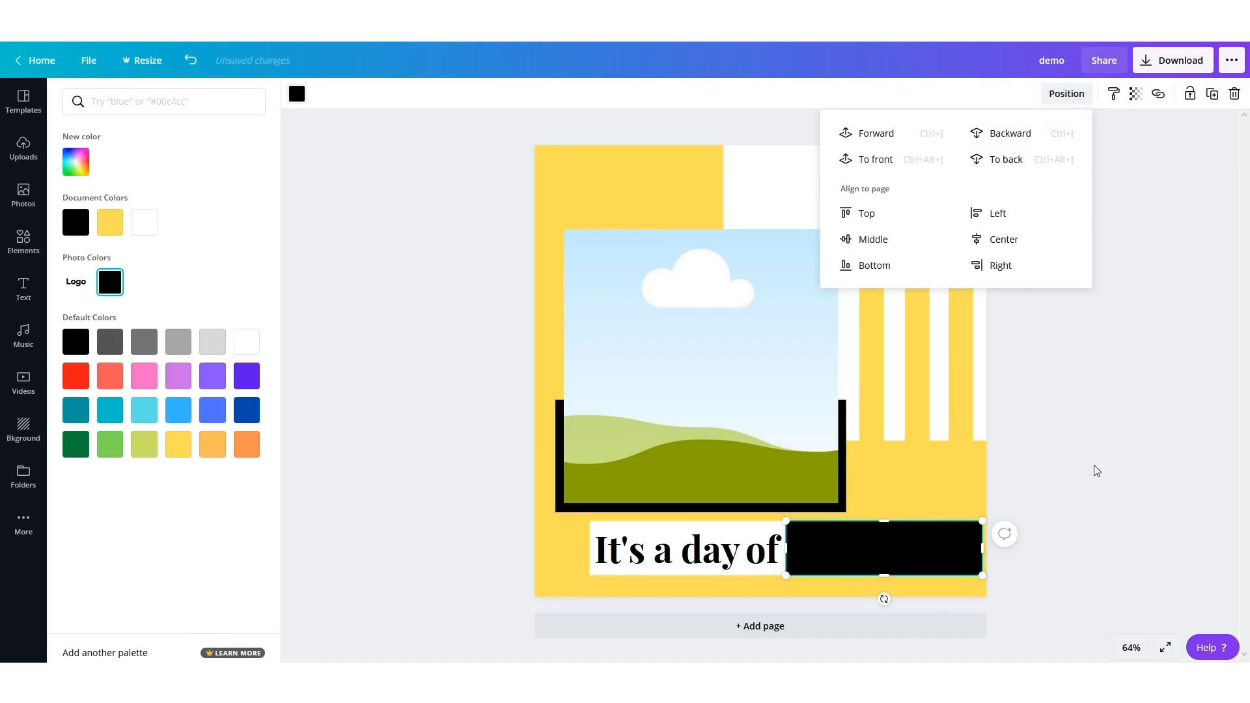
- Change the color of the heading text "of optimism" to white
click(923, 544)
click(920, 548)
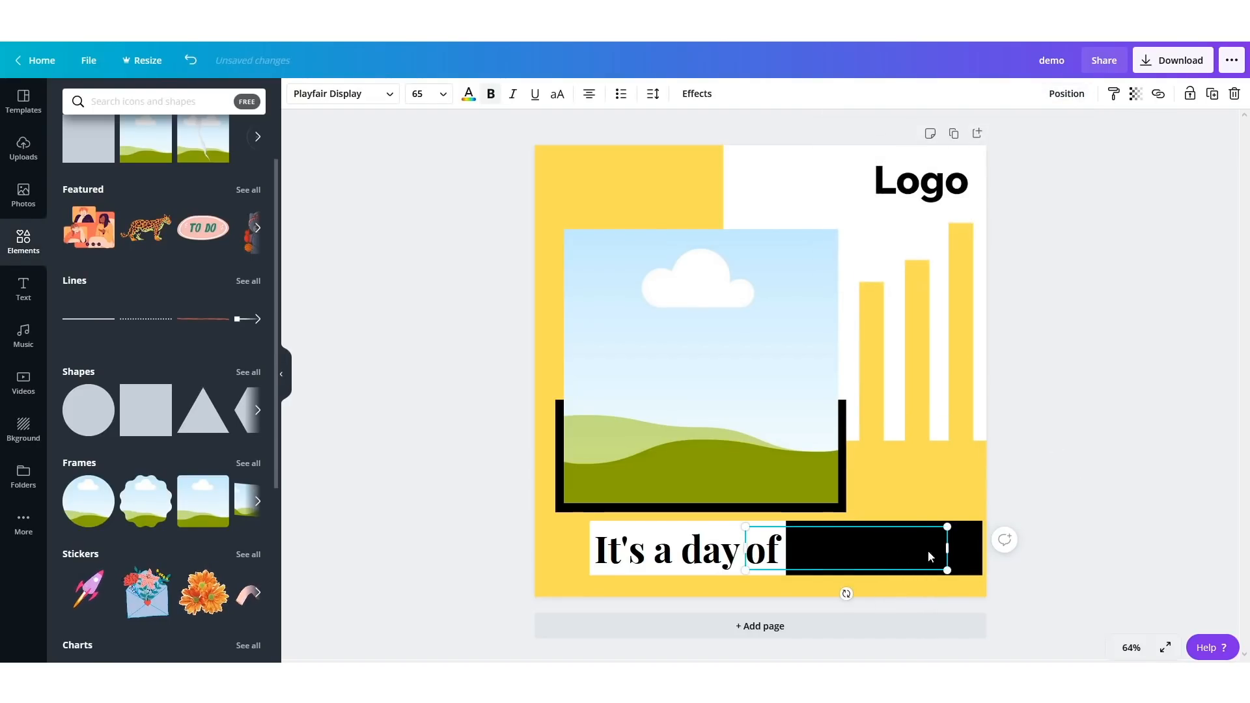
click(1123, 522)
click(927, 553)
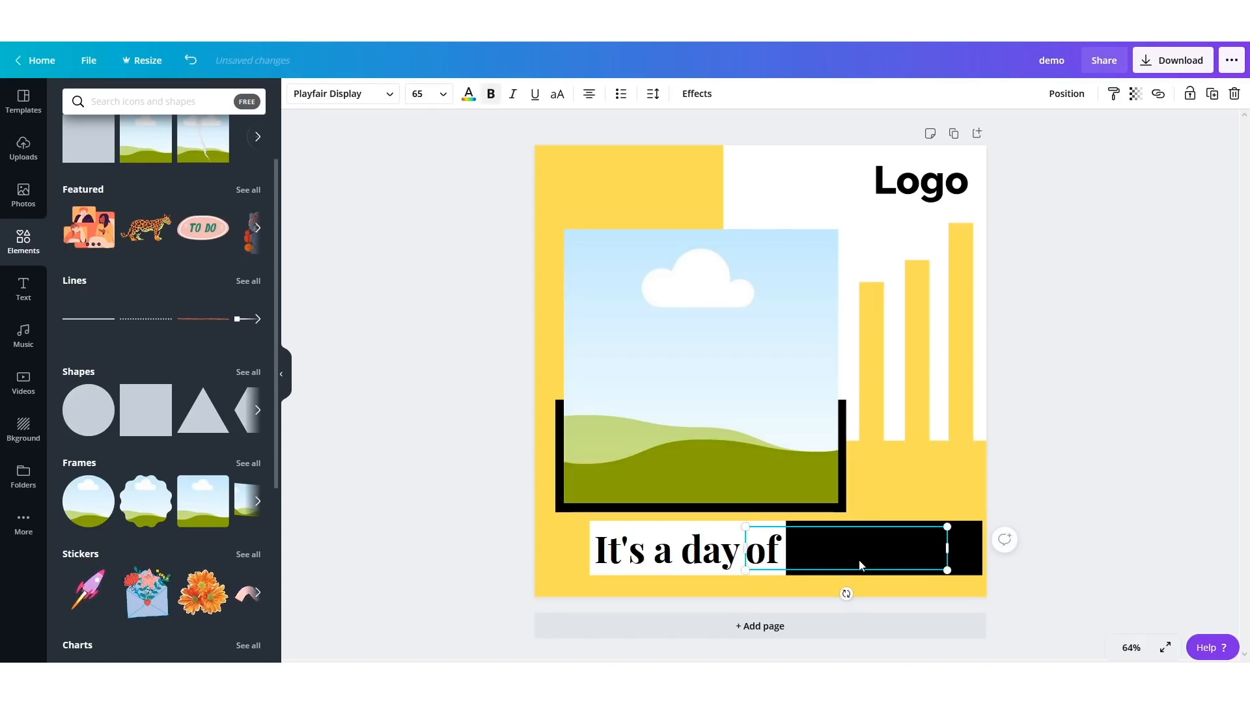
click(1060, 508)
click(769, 553)
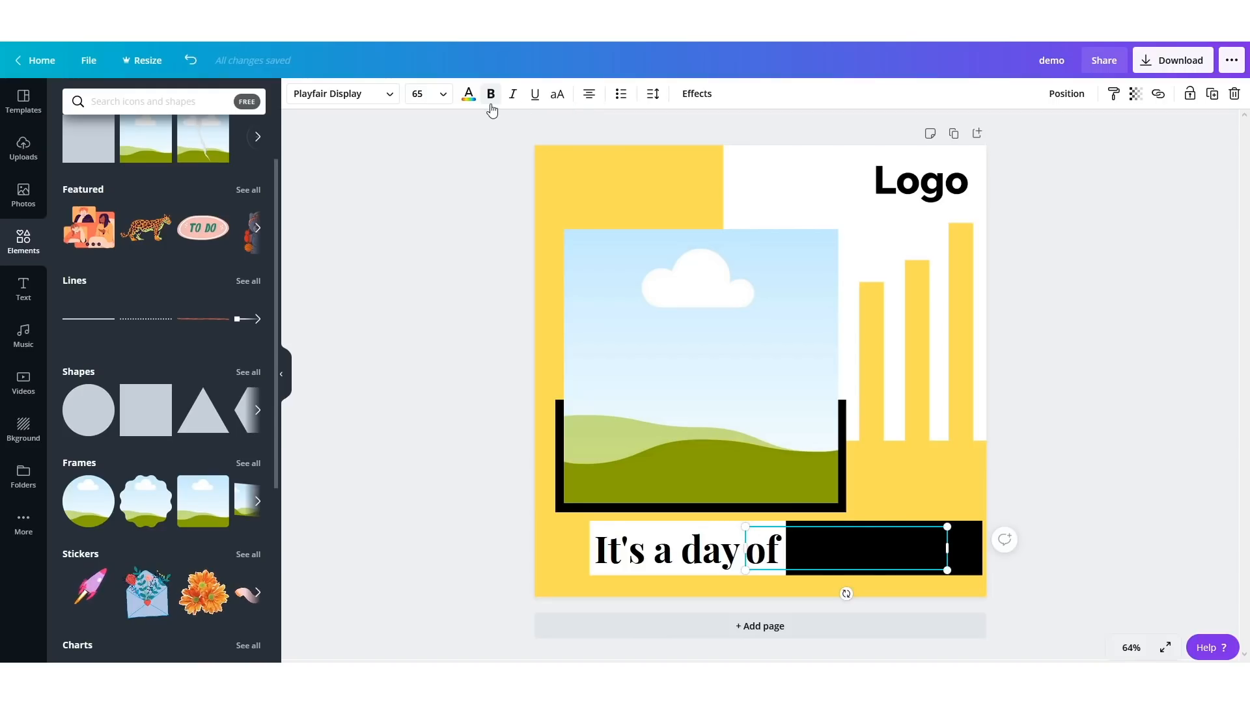
click(470, 99)
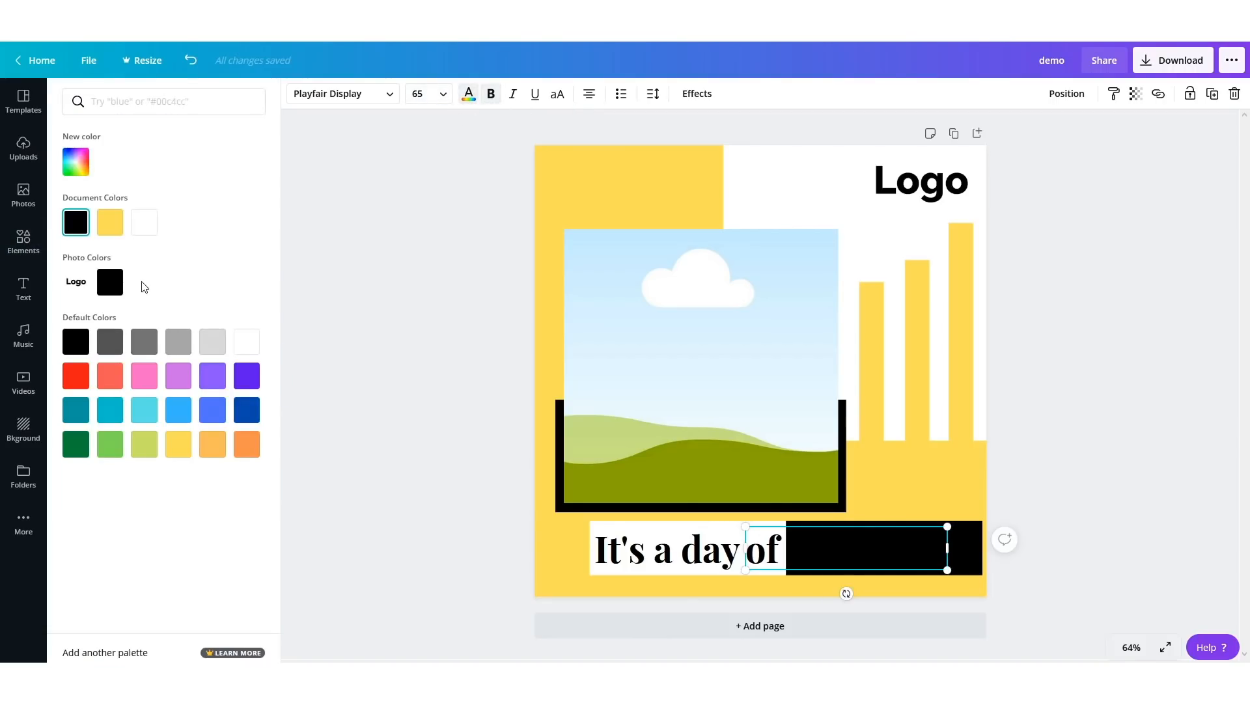
click(144, 222)
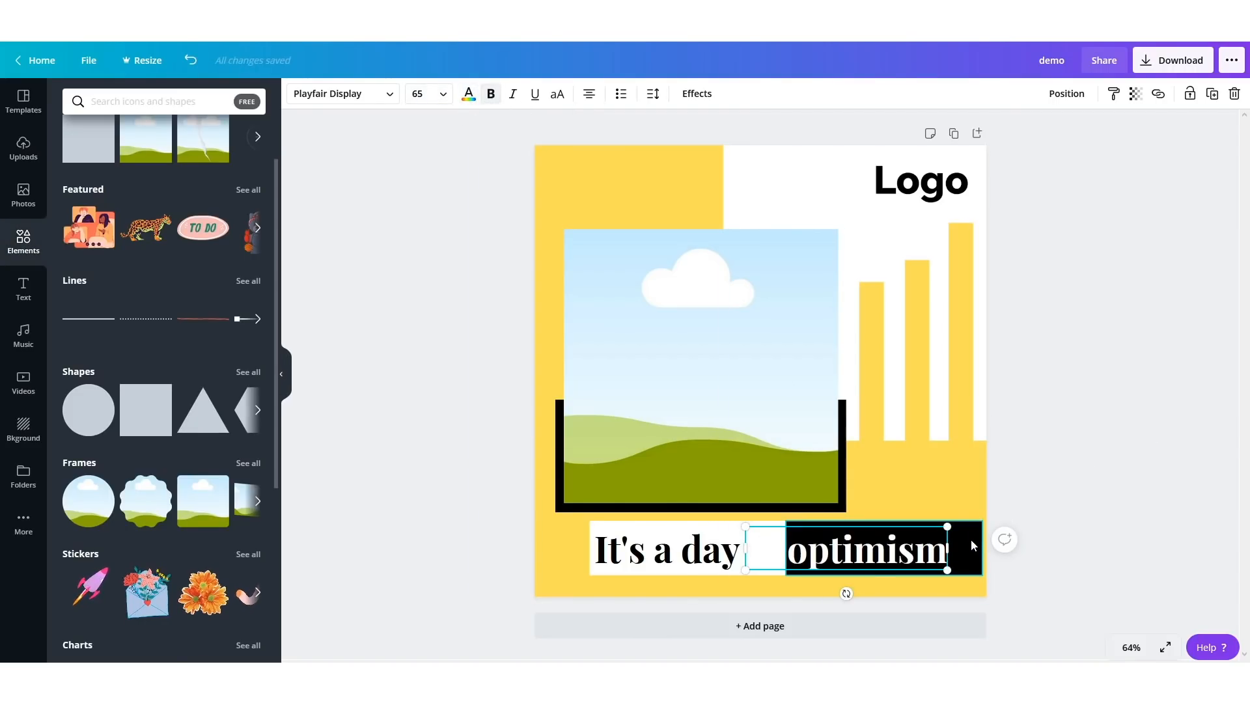
- Extend the black rectangle leftward to about 580 px wide so that it also backs the word "of"
click(860, 573)
drag(783, 547, 738, 547)
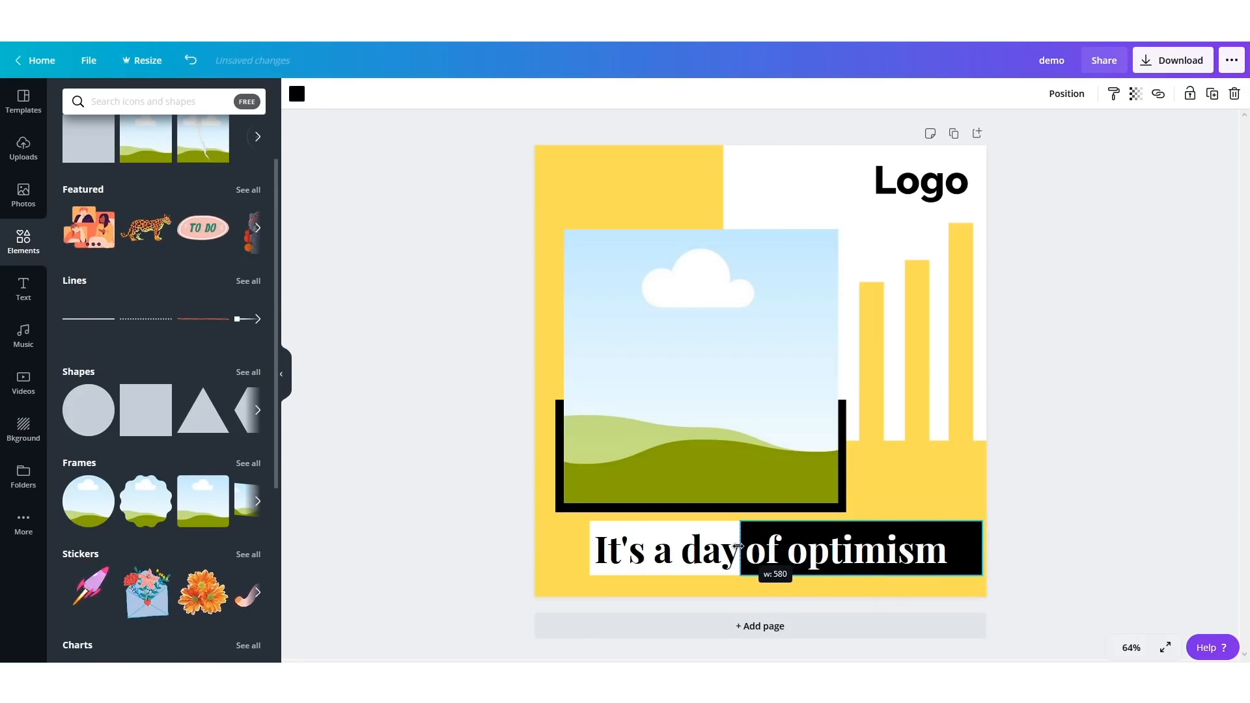
drag(740, 546, 740, 546)
click(1020, 482)
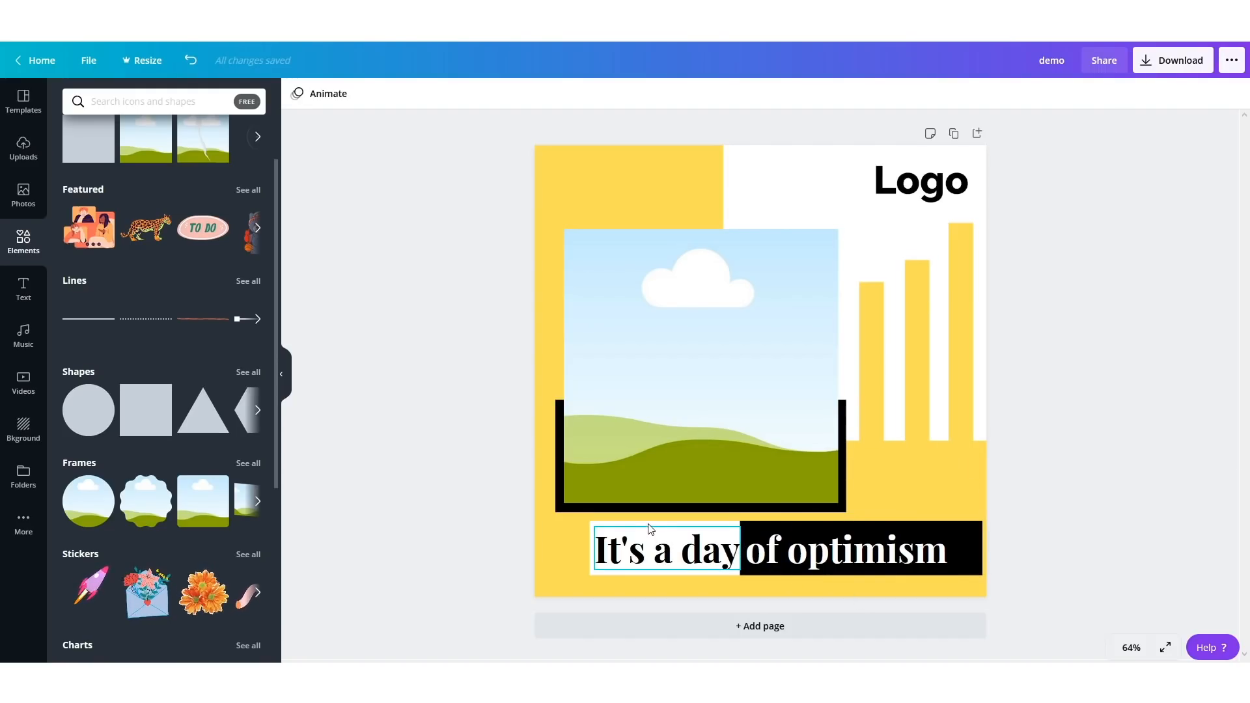
- Stretch the white rectangle left to the picture frame's left edge and the black rectangle right to the page edge
click(608, 530)
drag(588, 544, 564, 546)
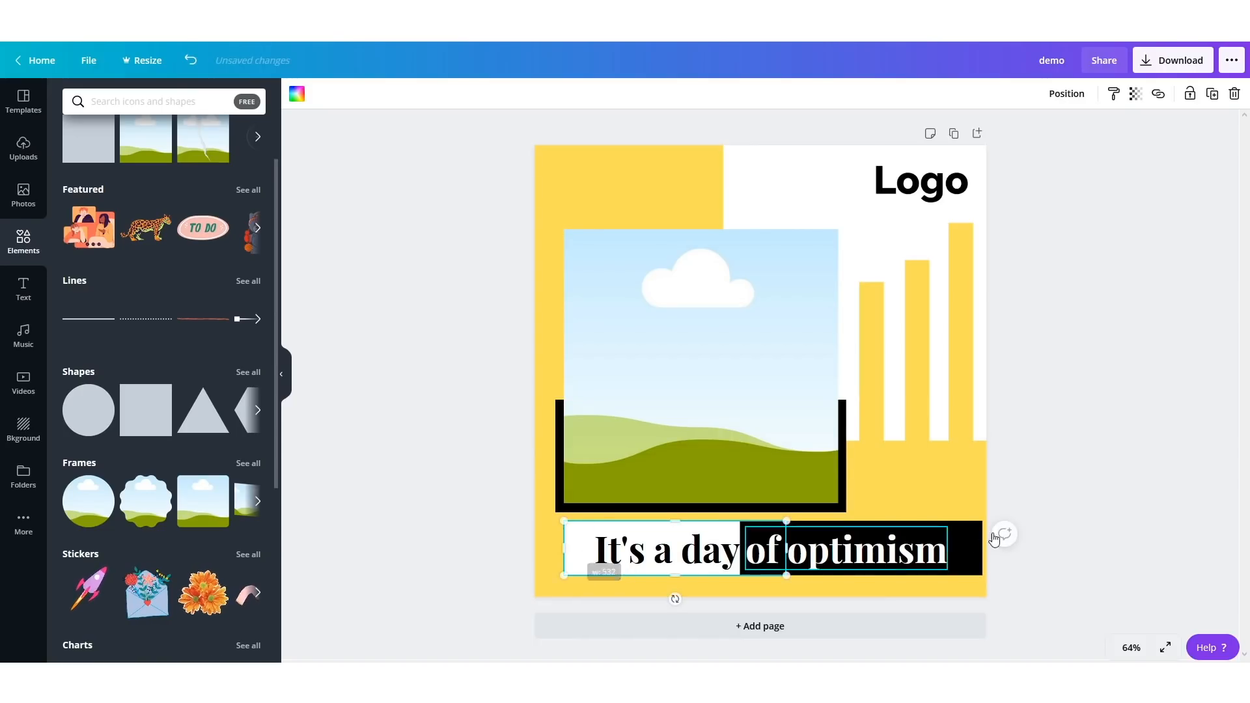
click(975, 542)
drag(982, 548, 989, 551)
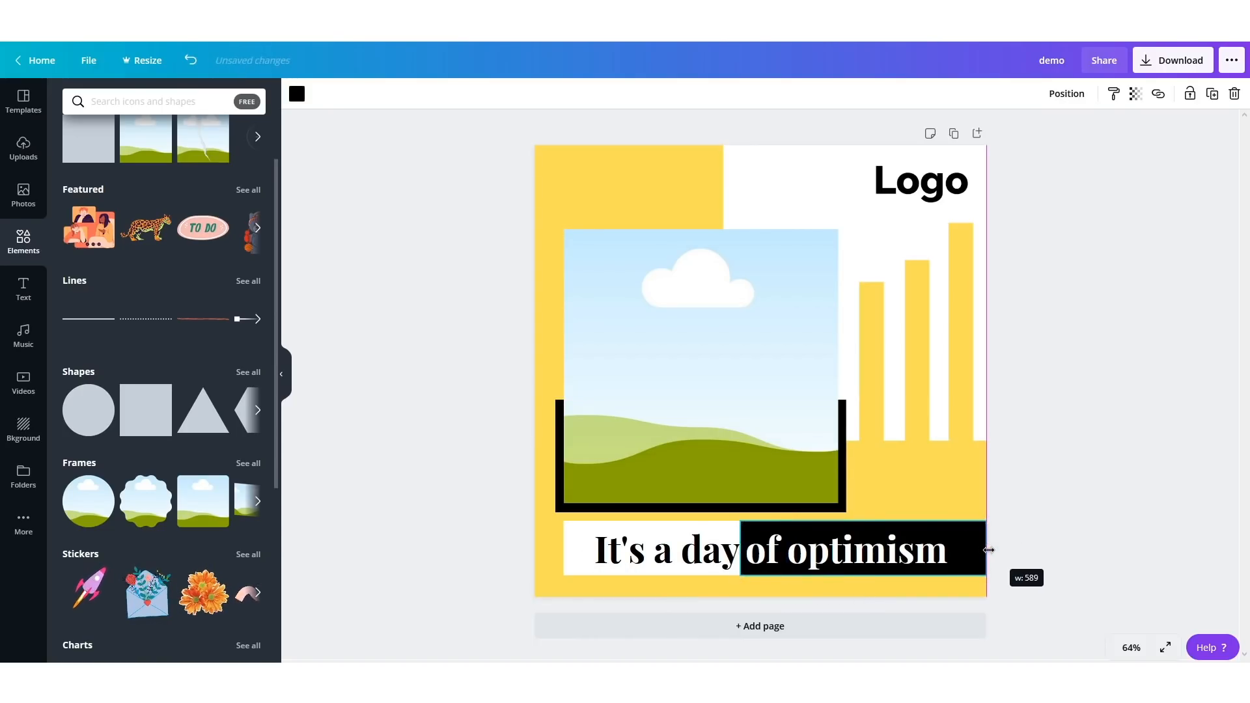
click(1086, 533)
- Nudge "It's a day" slightly left and "of optimism" slightly right to space them around the white and black boundary
click(706, 557)
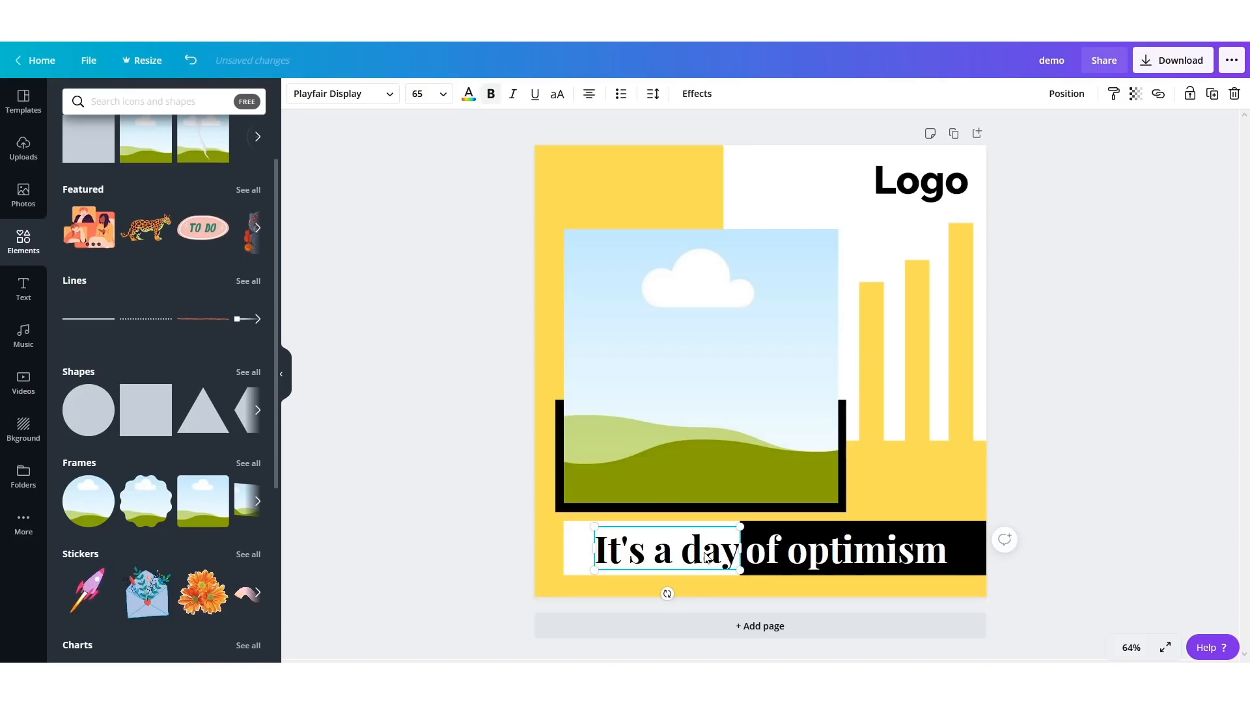
key(shift+Left)
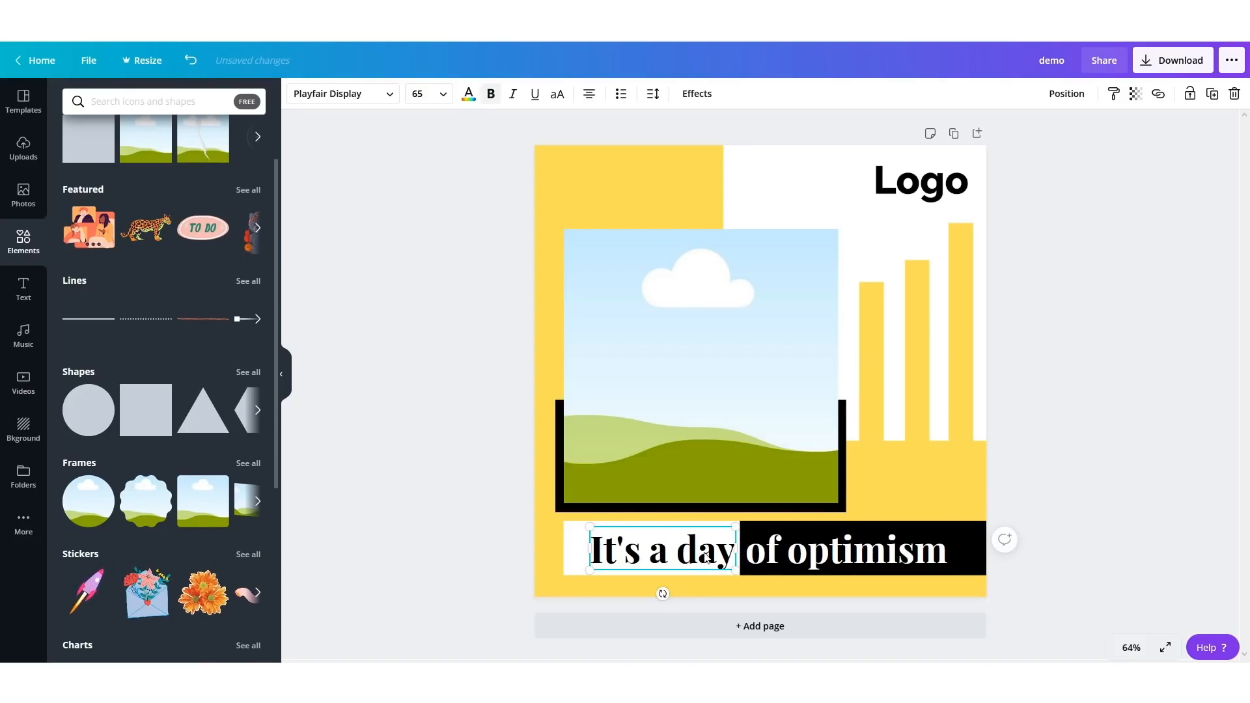
click(820, 564)
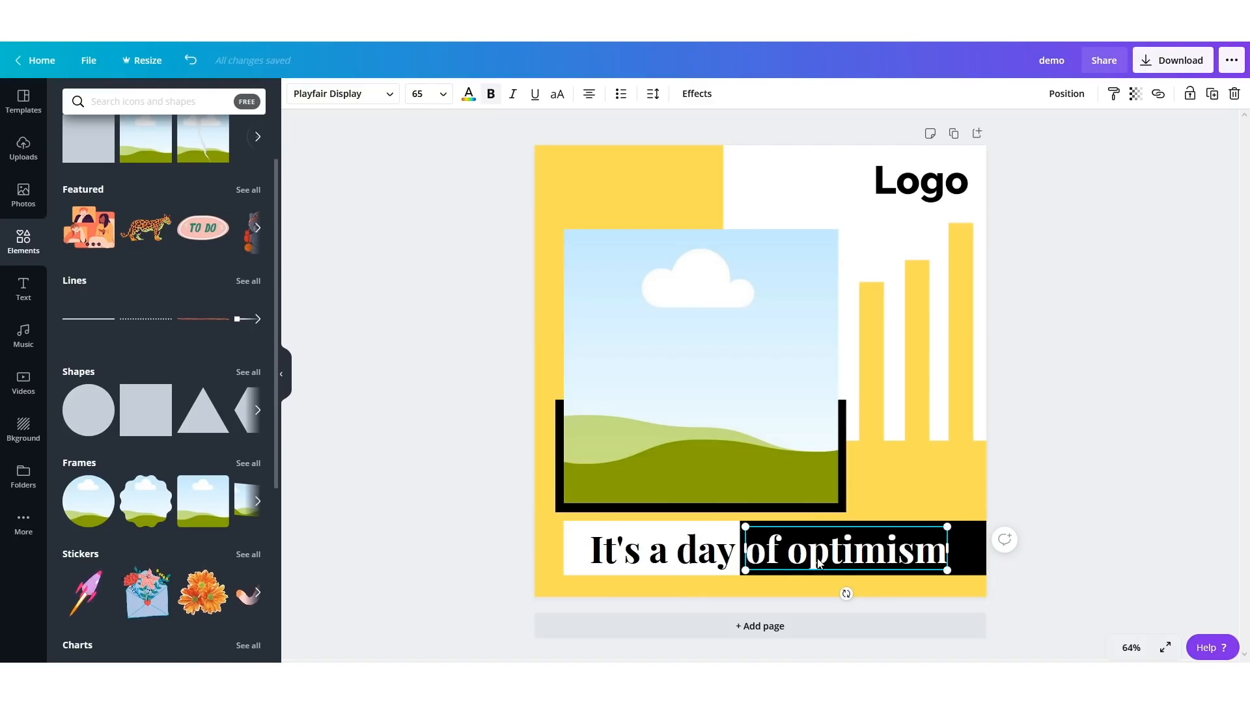
key(Right)
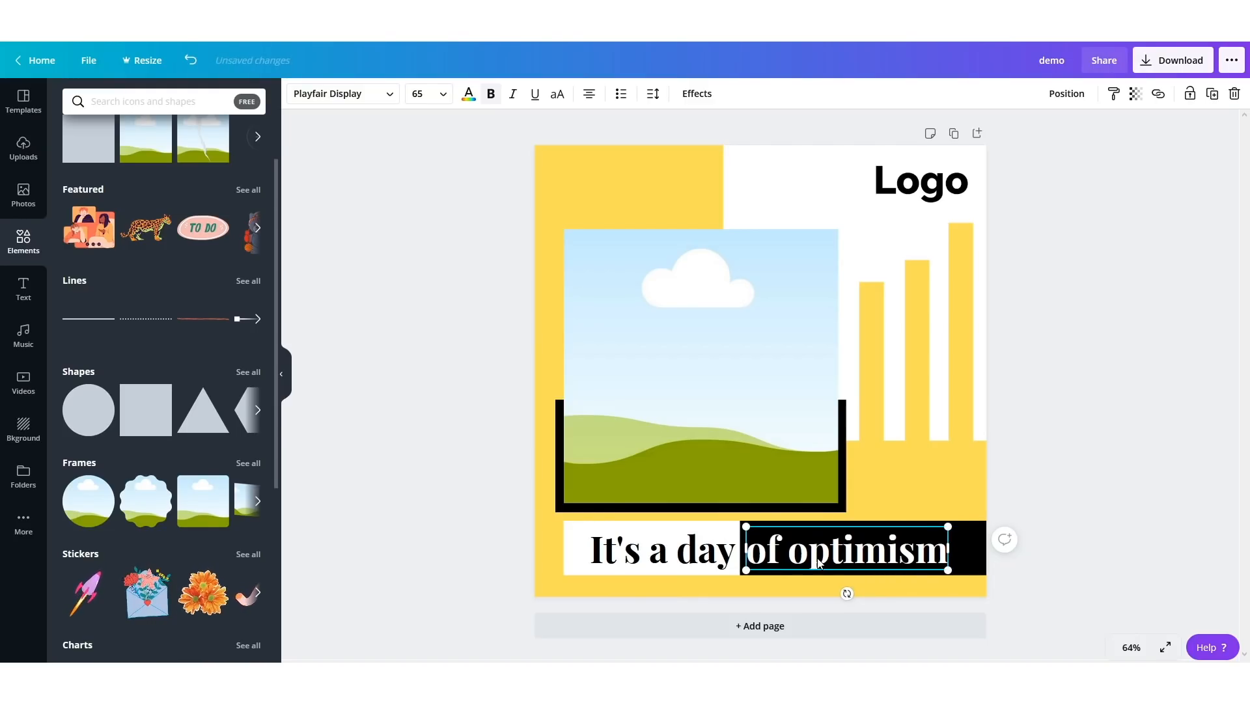
click(1093, 415)
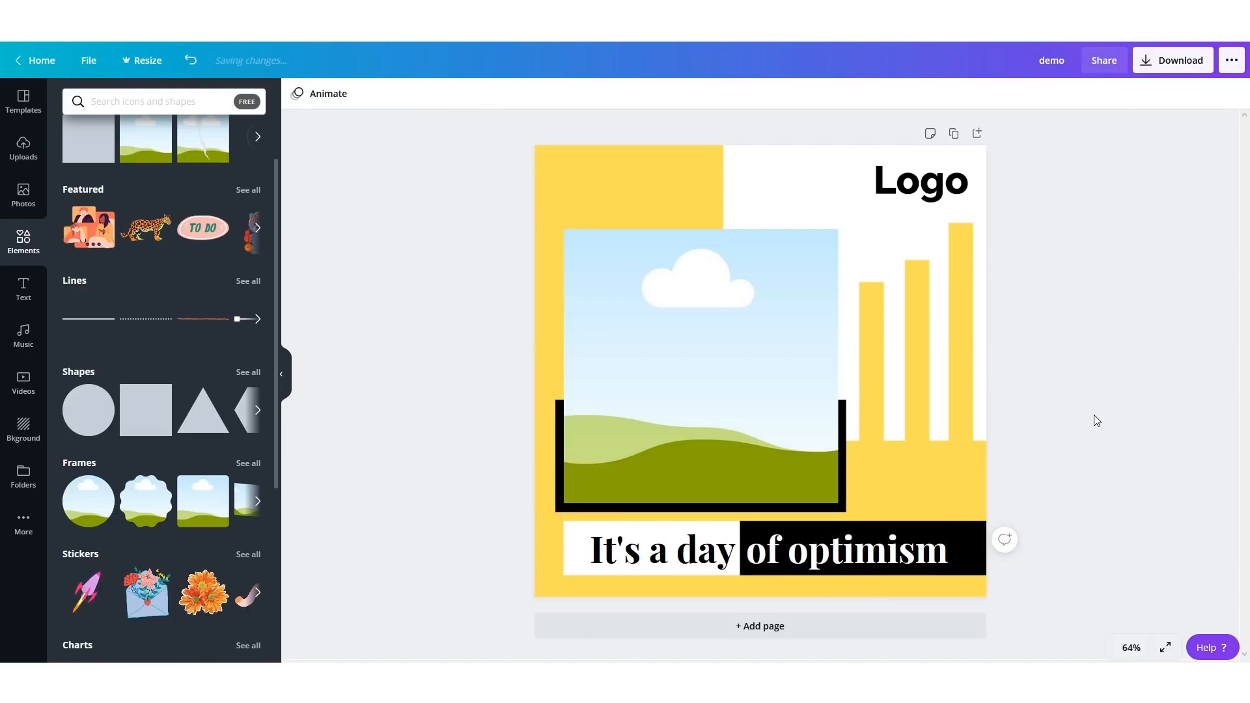
click(669, 559)
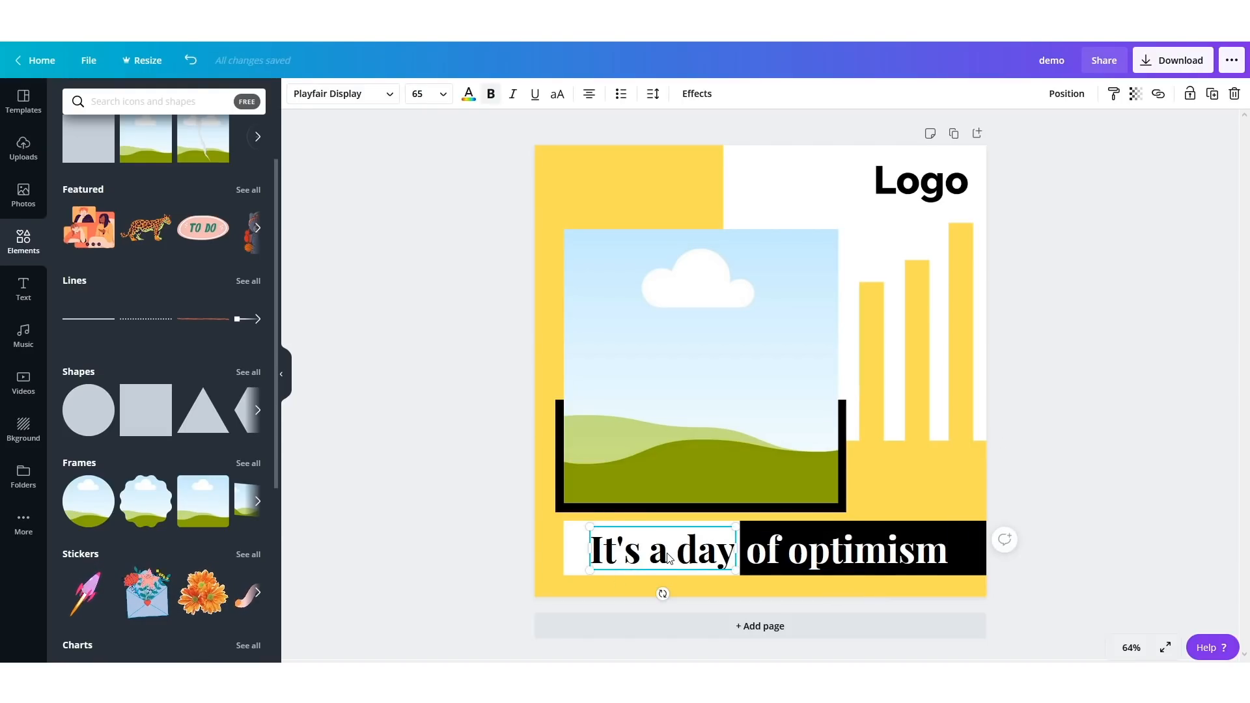
key(shift+Left)
click(766, 552)
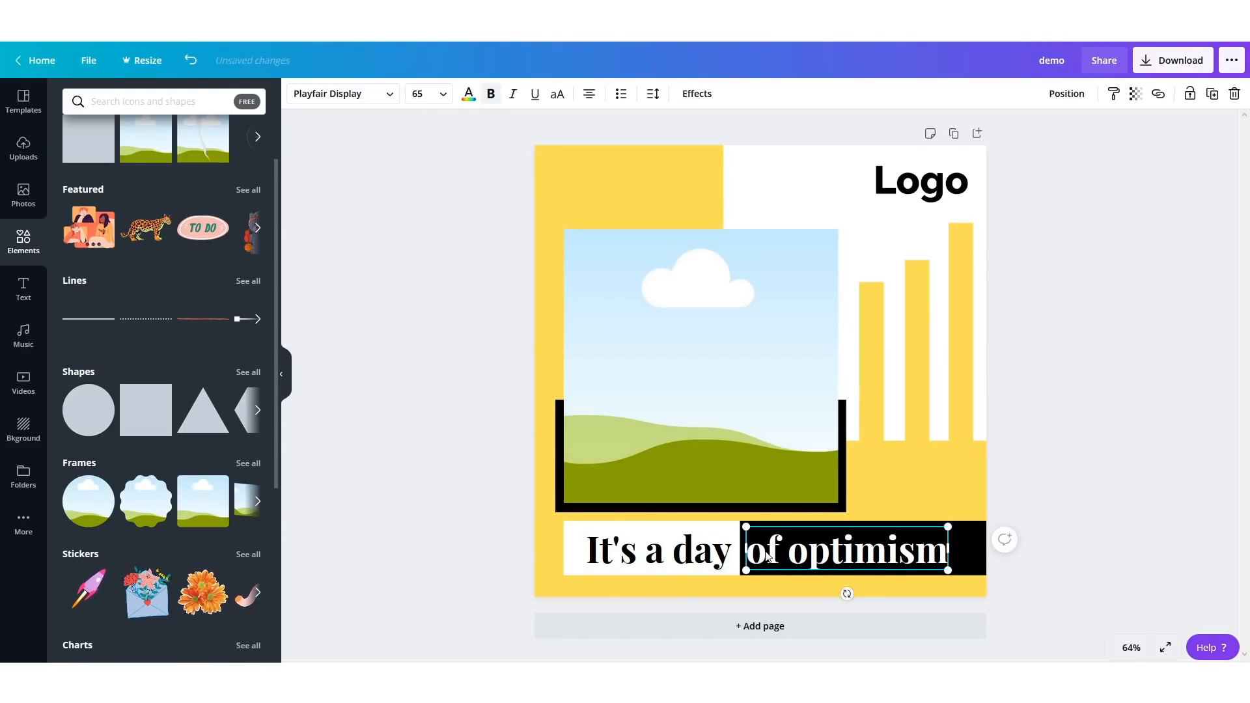
click(1166, 510)
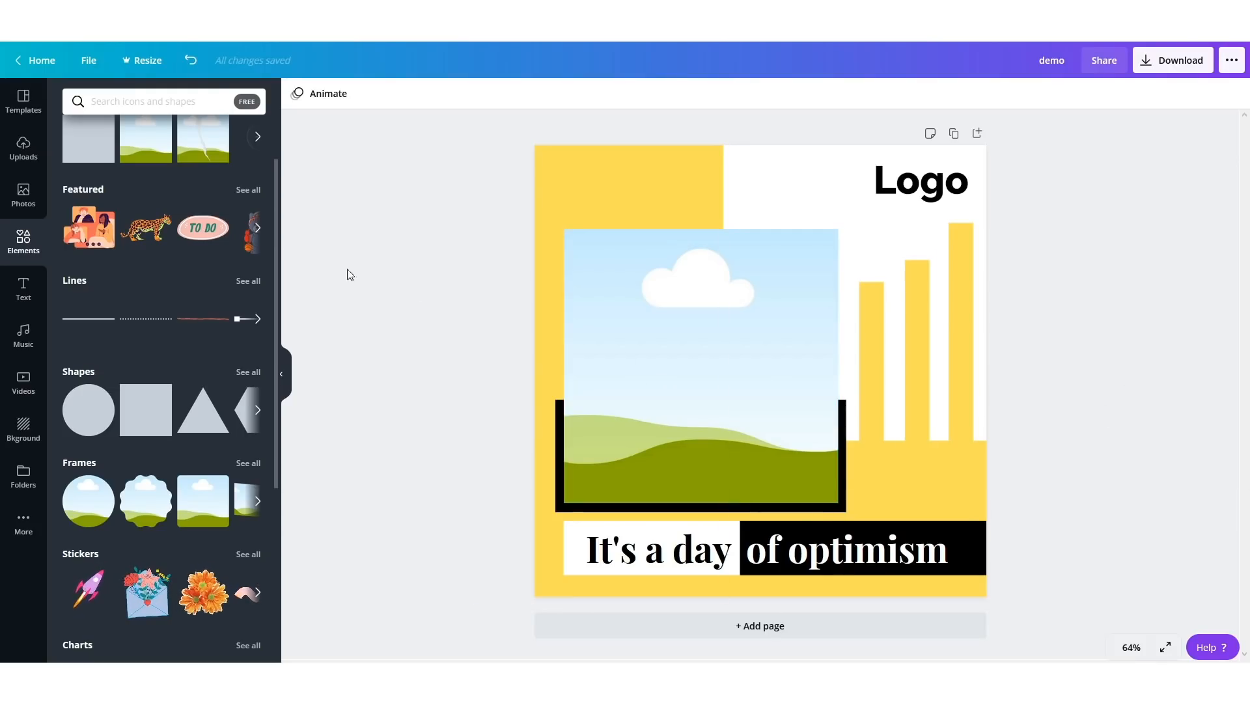
- Insert the uploaded 12.0s video of the wheelchair user among pigeons and drop it into the picture frame
click(24, 148)
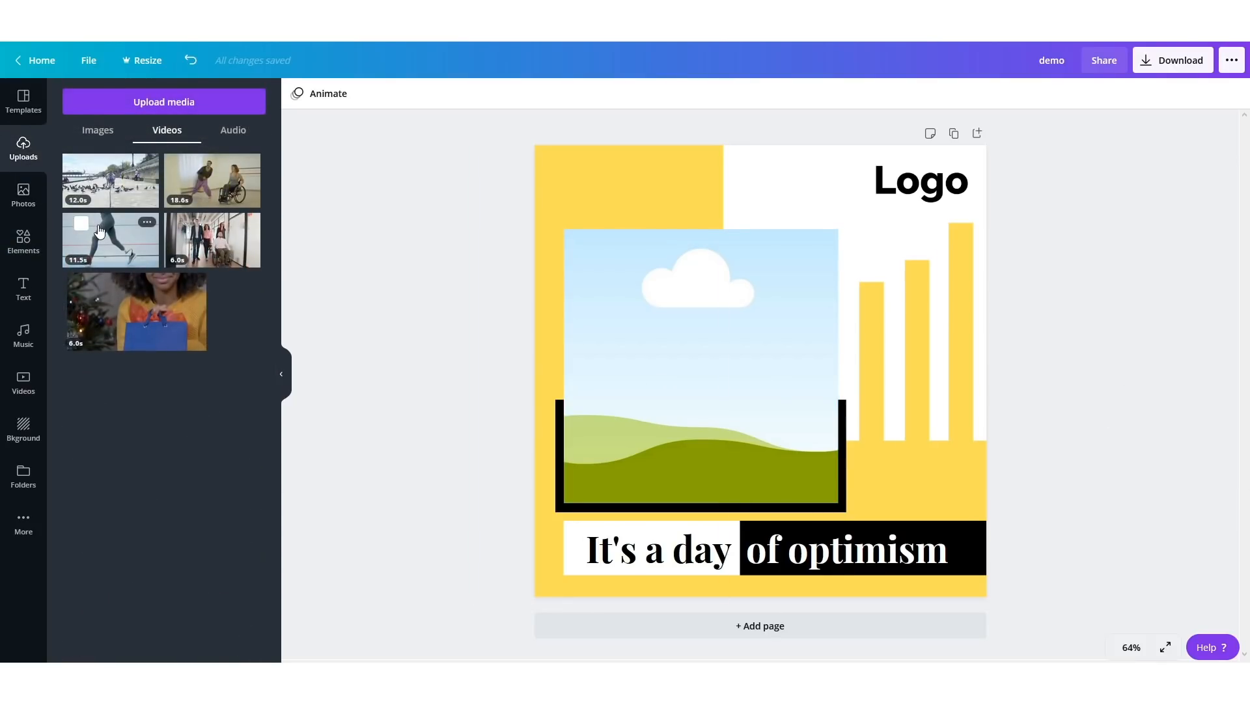
click(109, 189)
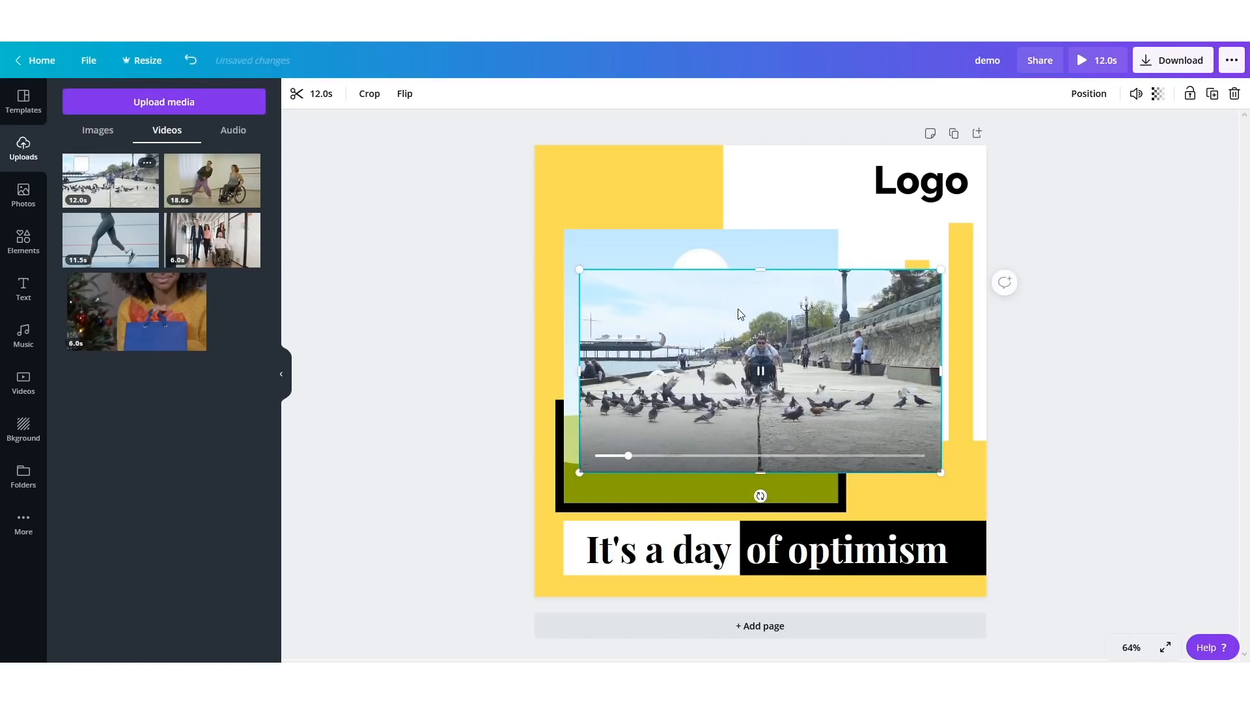
drag(738, 315, 731, 303)
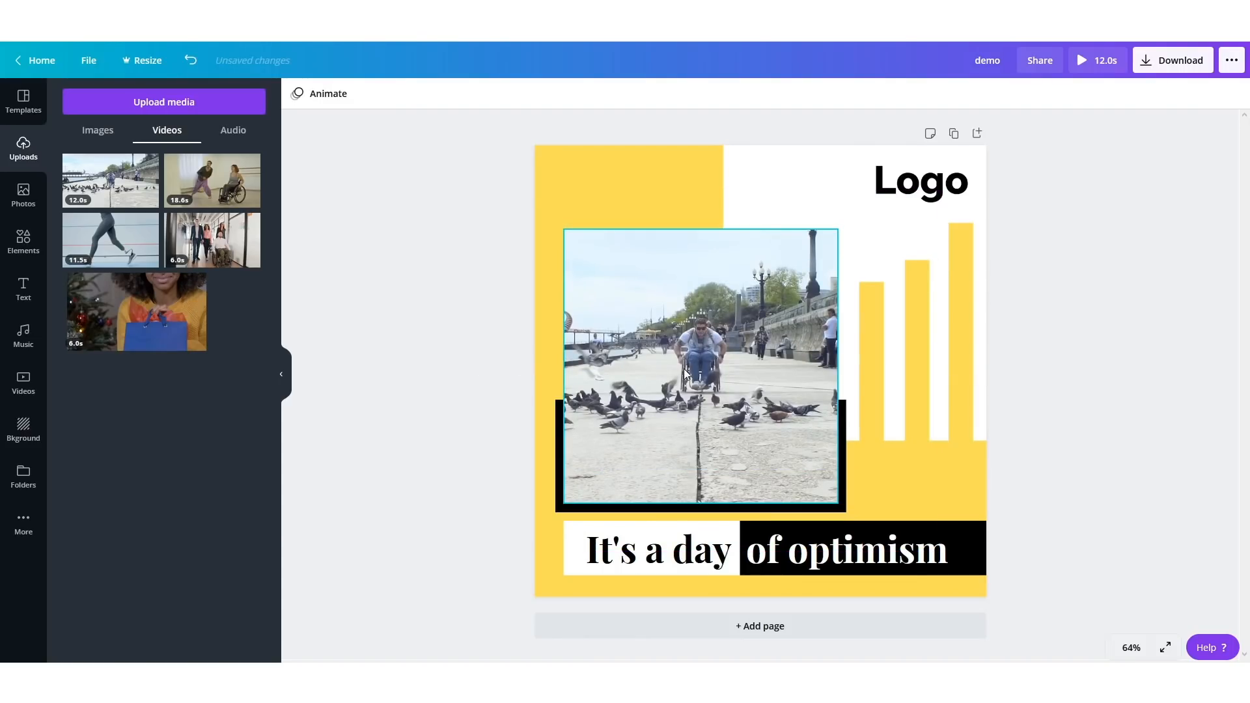
- Shift the video slightly left within its frame to adjust the crop
click(697, 303)
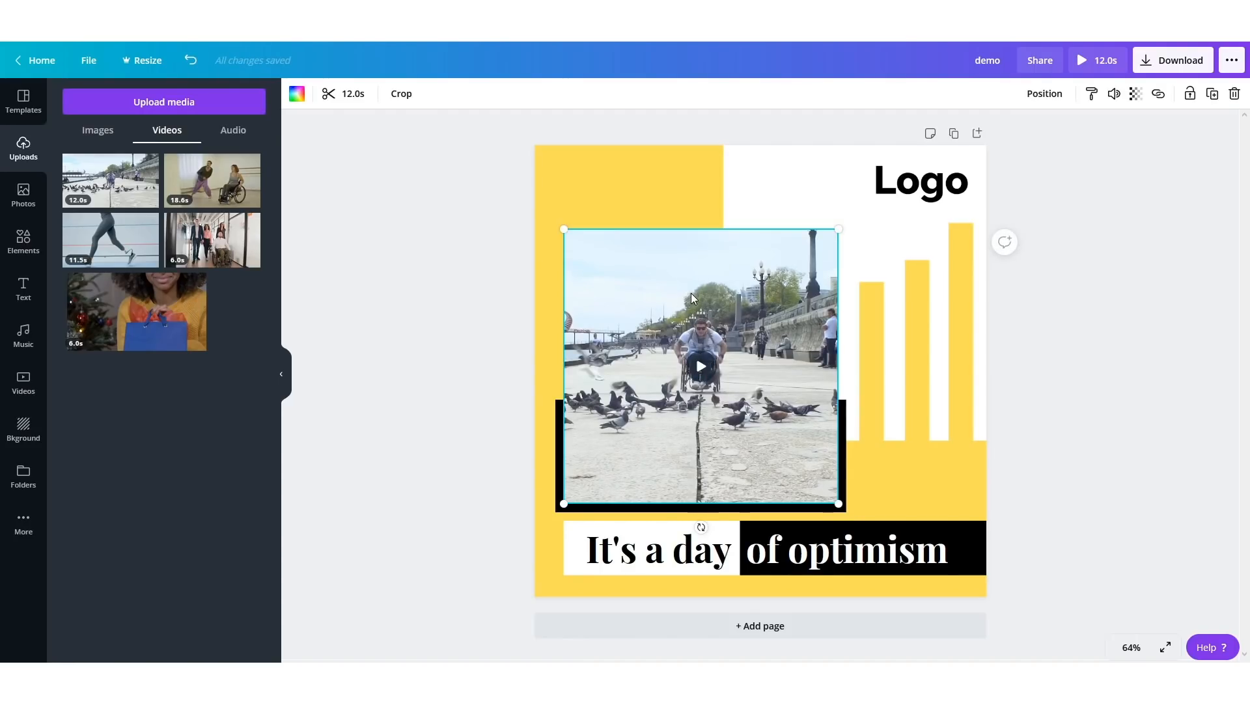
double_click(693, 293)
mouse_move(697, 288)
mouse_down()
mouse_move(671, 288)
mouse_move(754, 287)
mouse_move(689, 287)
mouse_up()
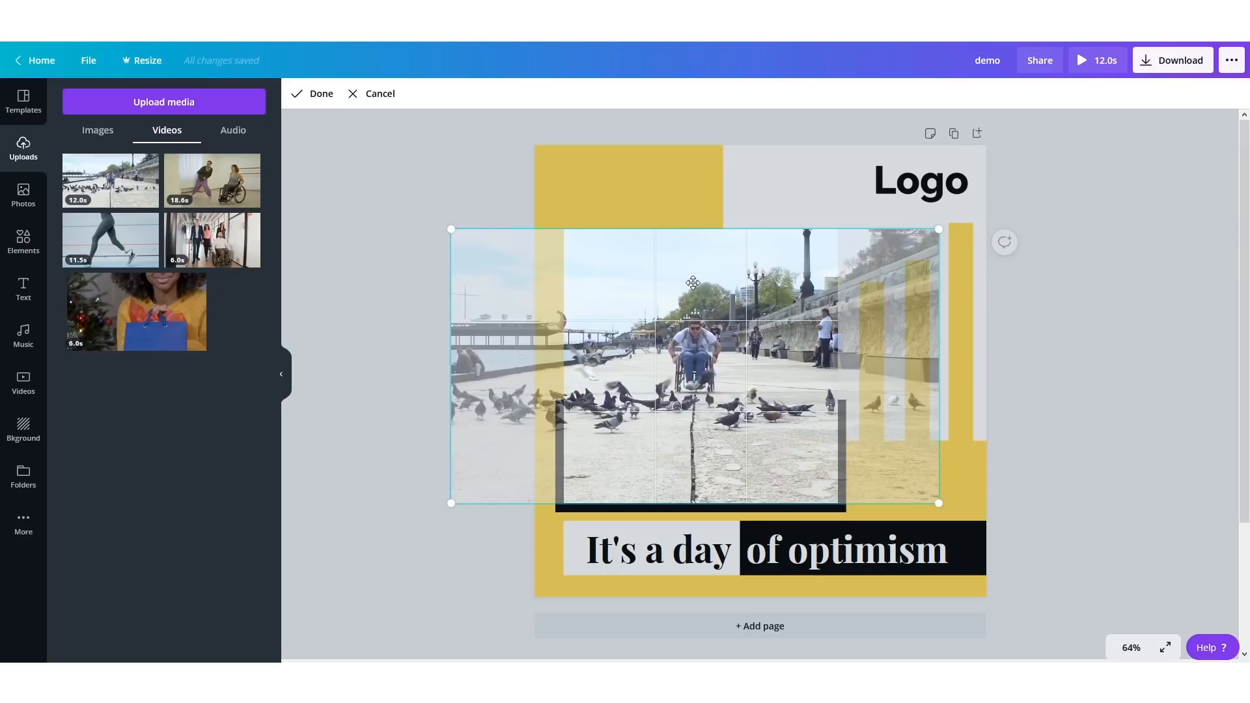
click(1037, 259)
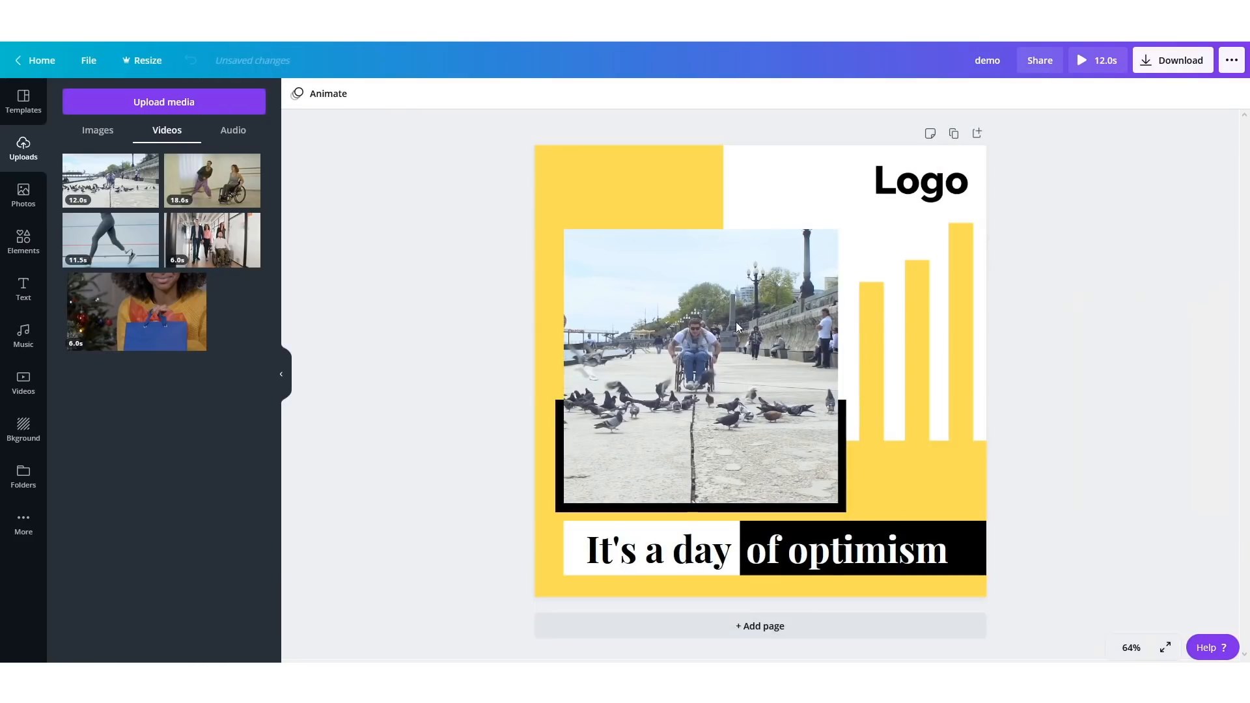
- Trim the end of the framed video so that the clip lasts 5.0 seconds
click(689, 289)
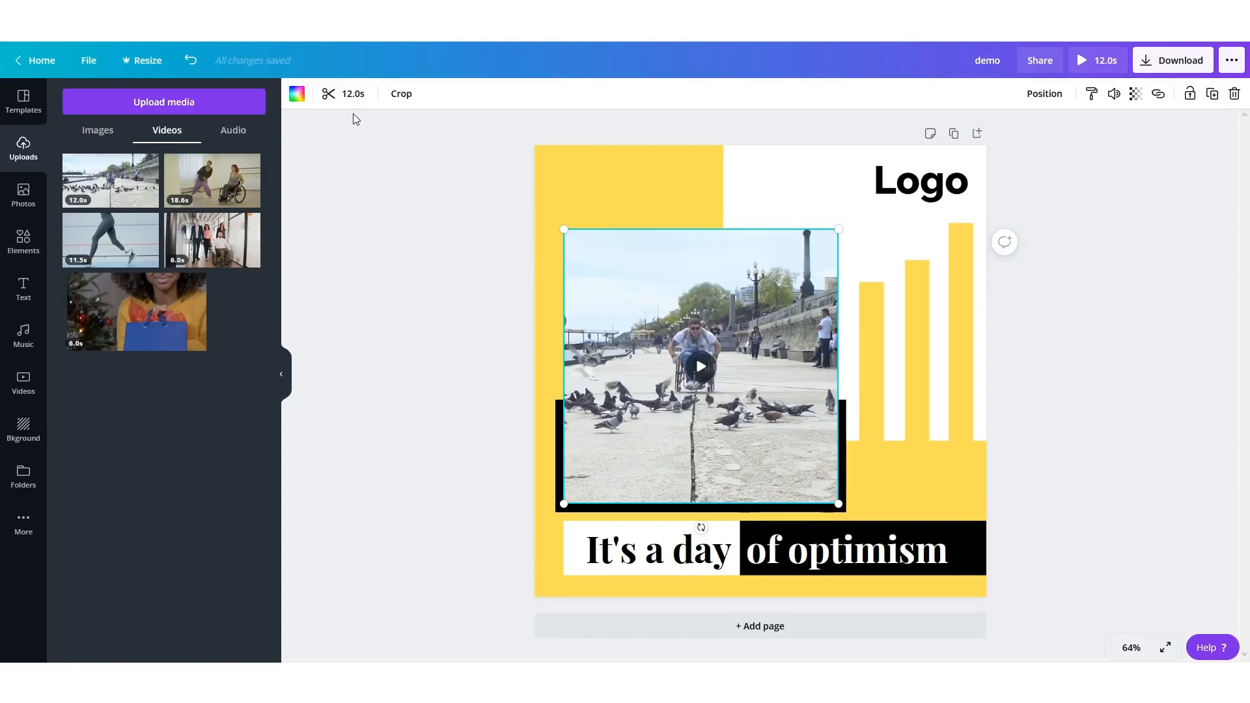
click(348, 94)
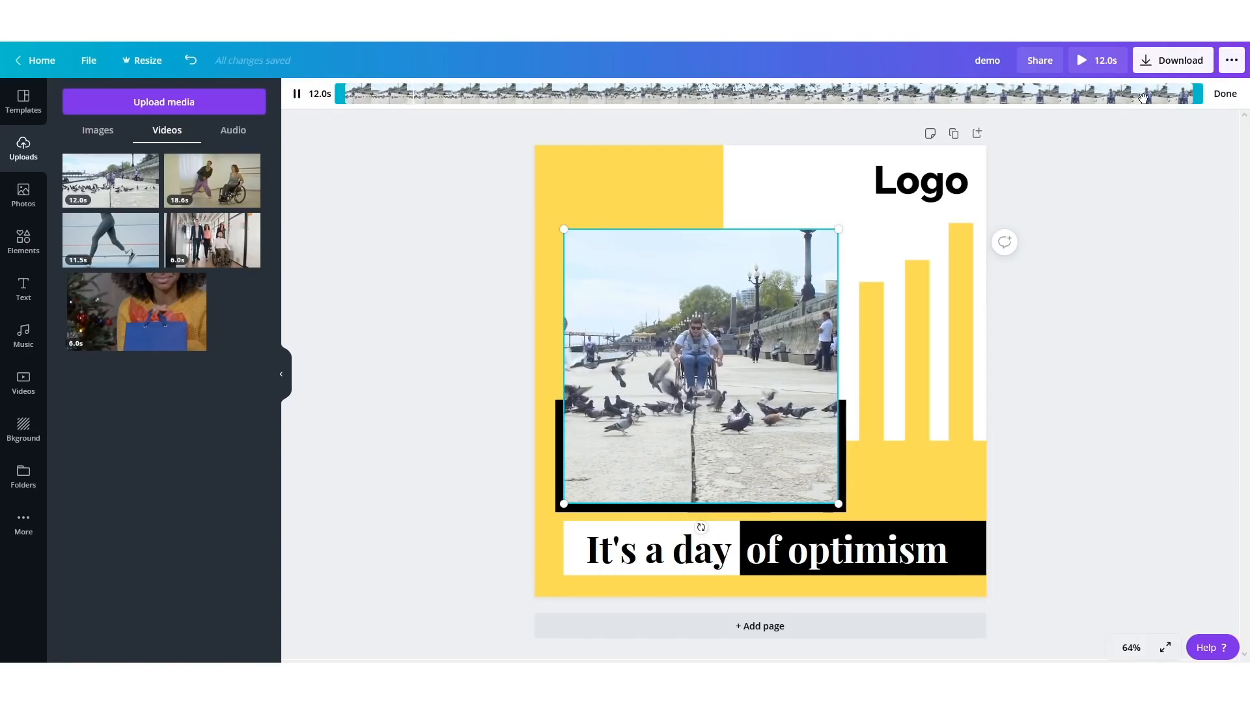
drag(1198, 94, 693, 98)
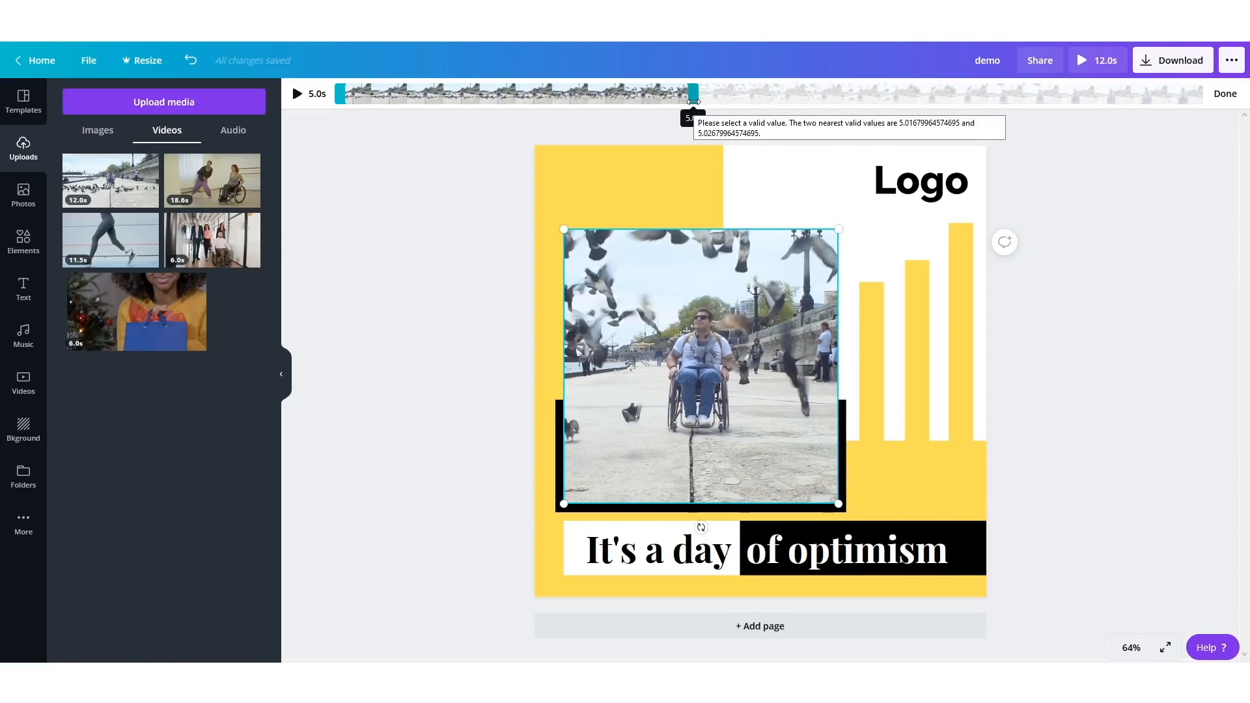
drag(693, 101, 694, 102)
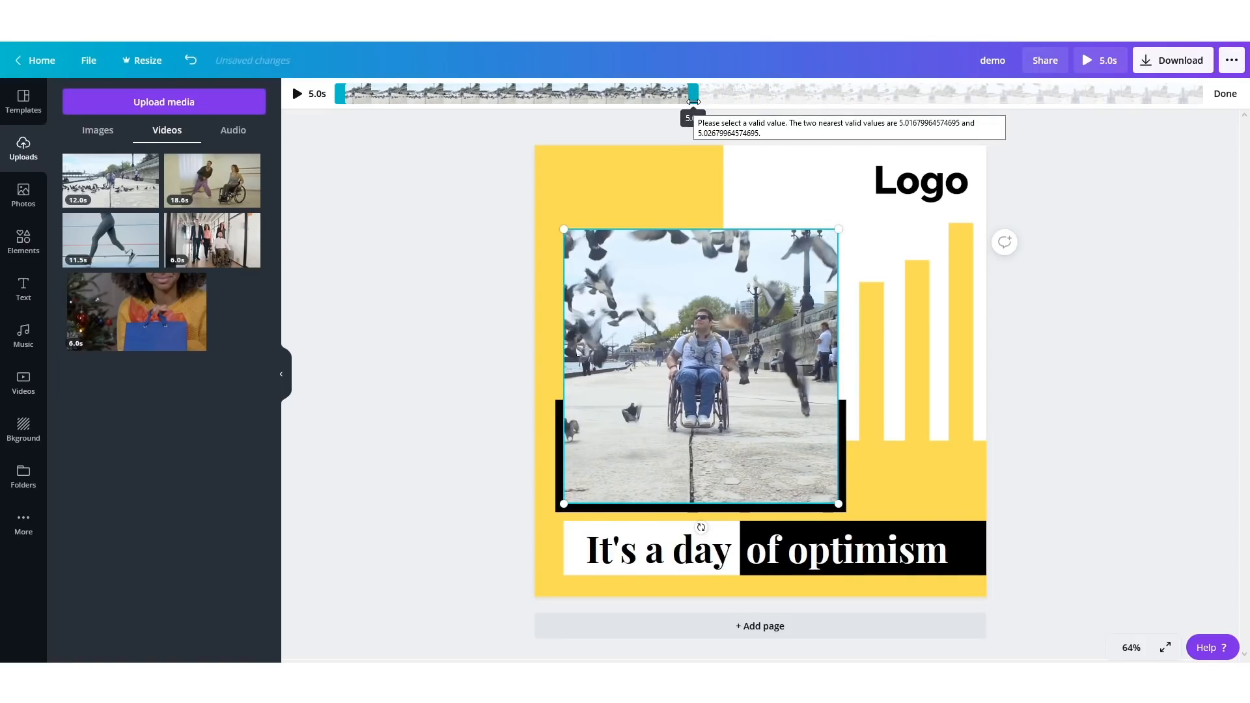
click(1227, 103)
- Move the 5.0-second trim selection to a later portion of the framed video and apply it
click(347, 103)
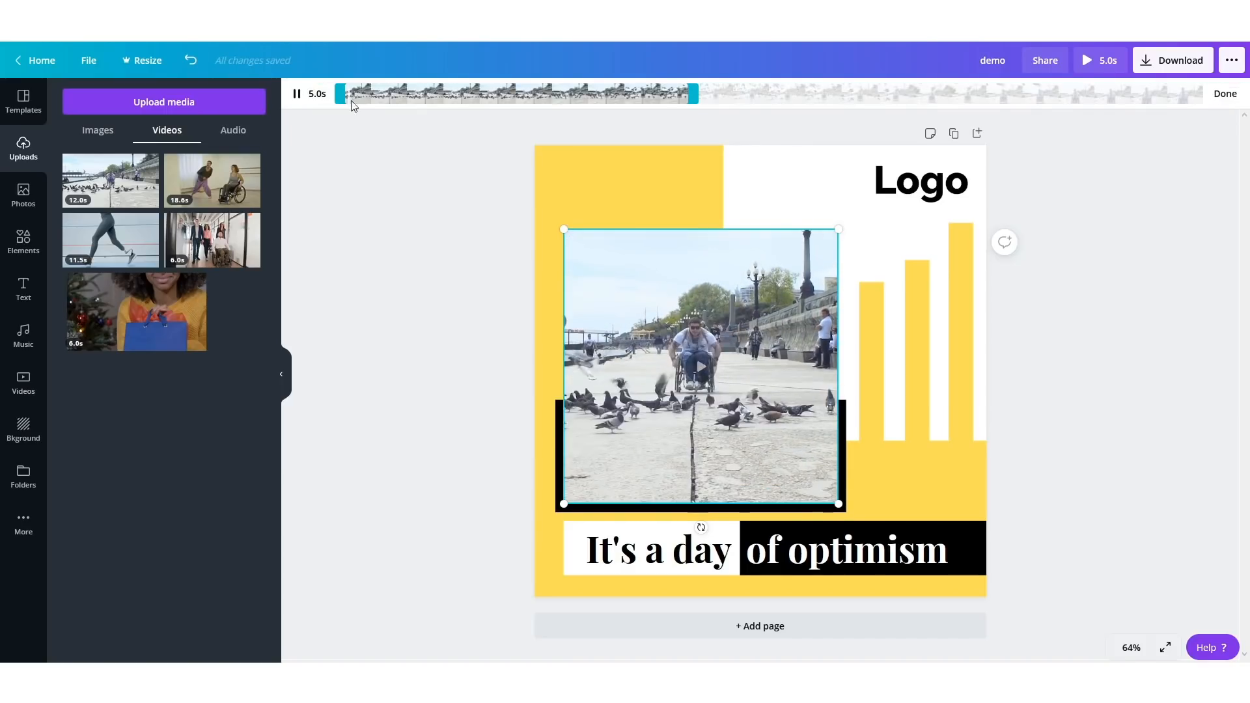
drag(519, 107, 618, 115)
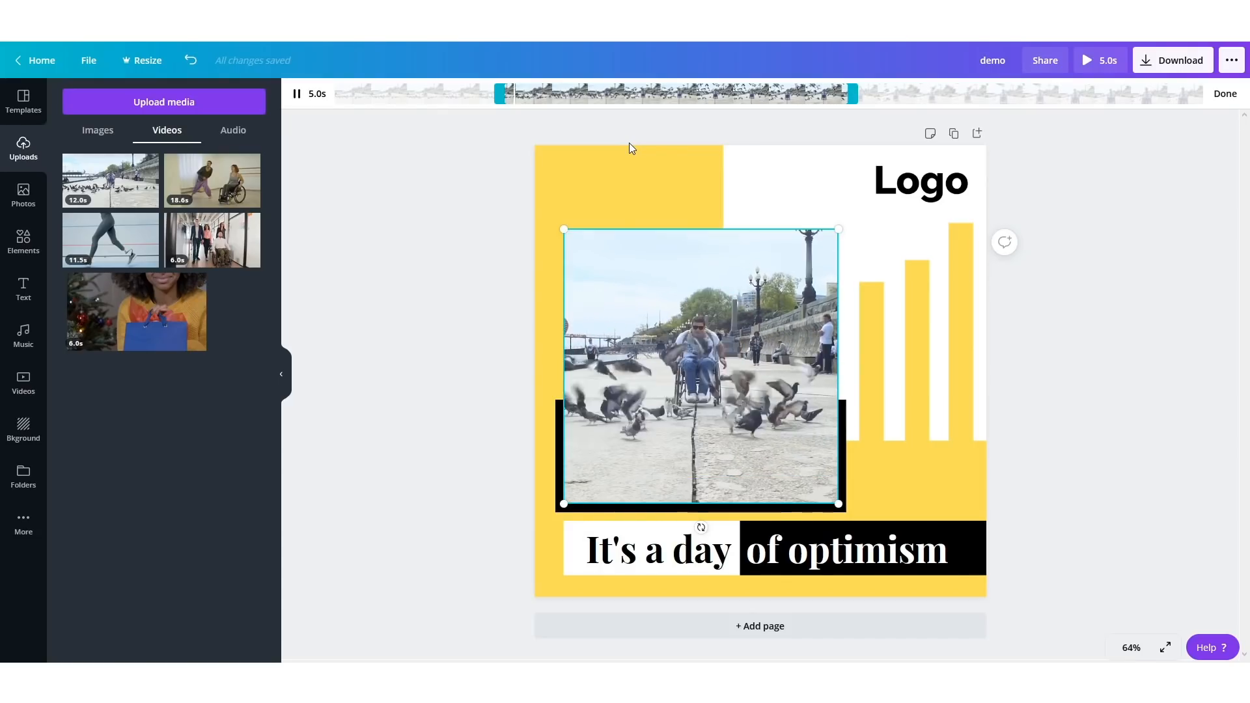
click(1225, 94)
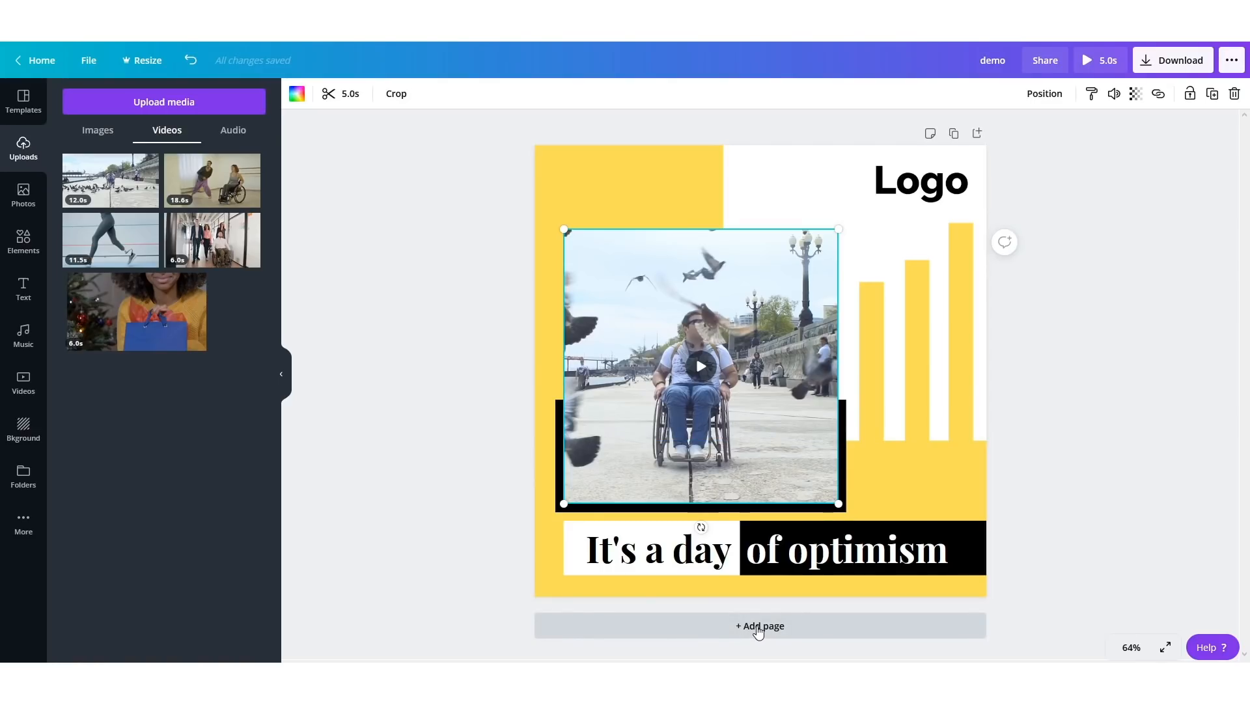
- Add a second page and paste a copy of all page 1 elements onto it
click(758, 627)
scroll(1045, 385, up, 7)
drag(478, 132, 1038, 606)
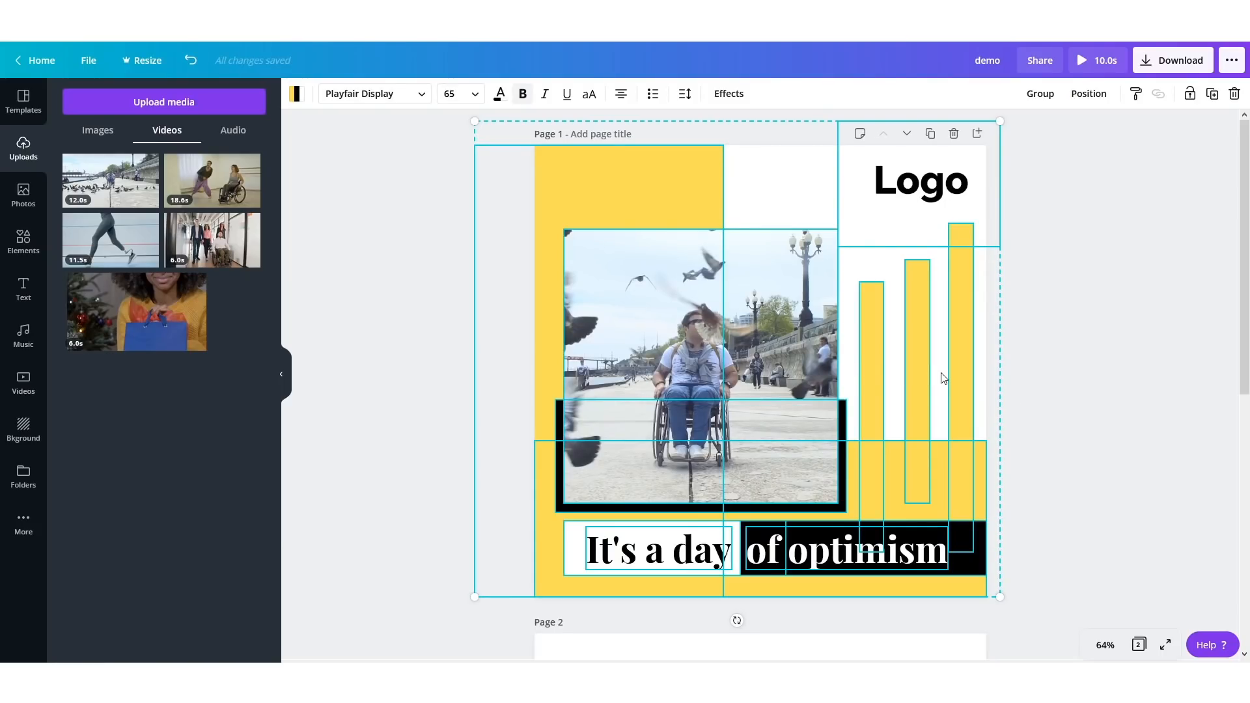
scroll(945, 374, down, 7)
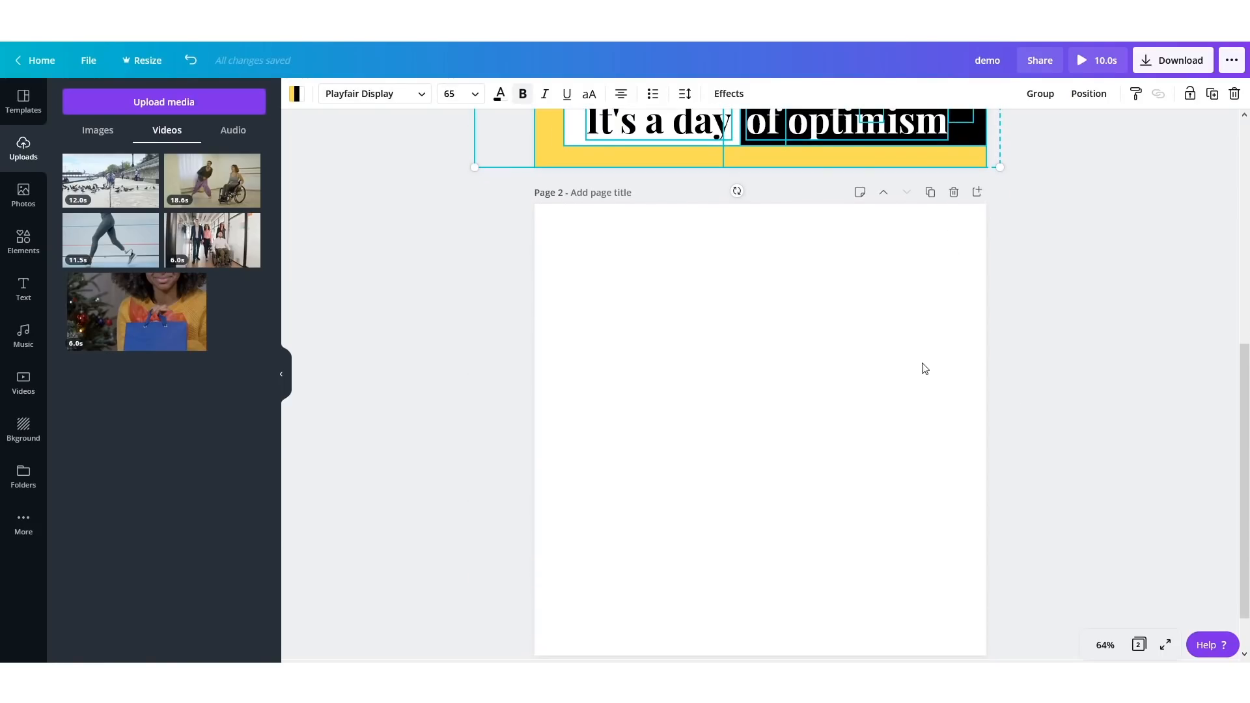
click(876, 375)
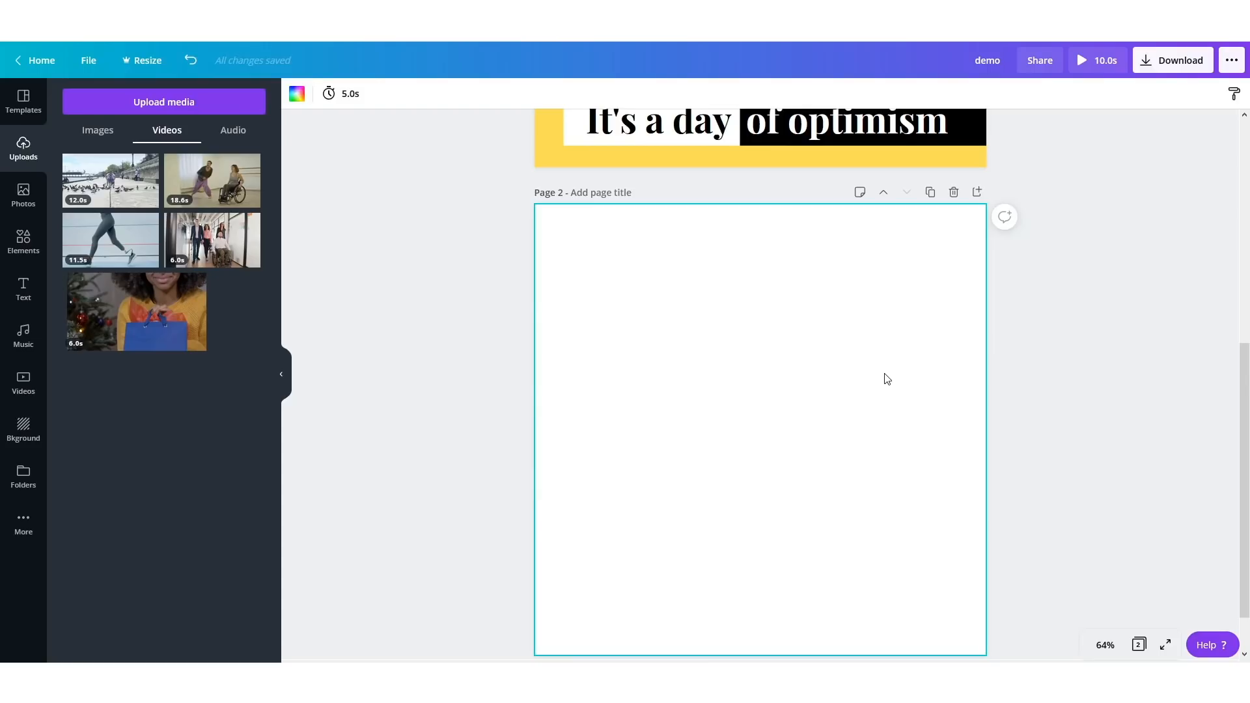
key(ctrl+v)
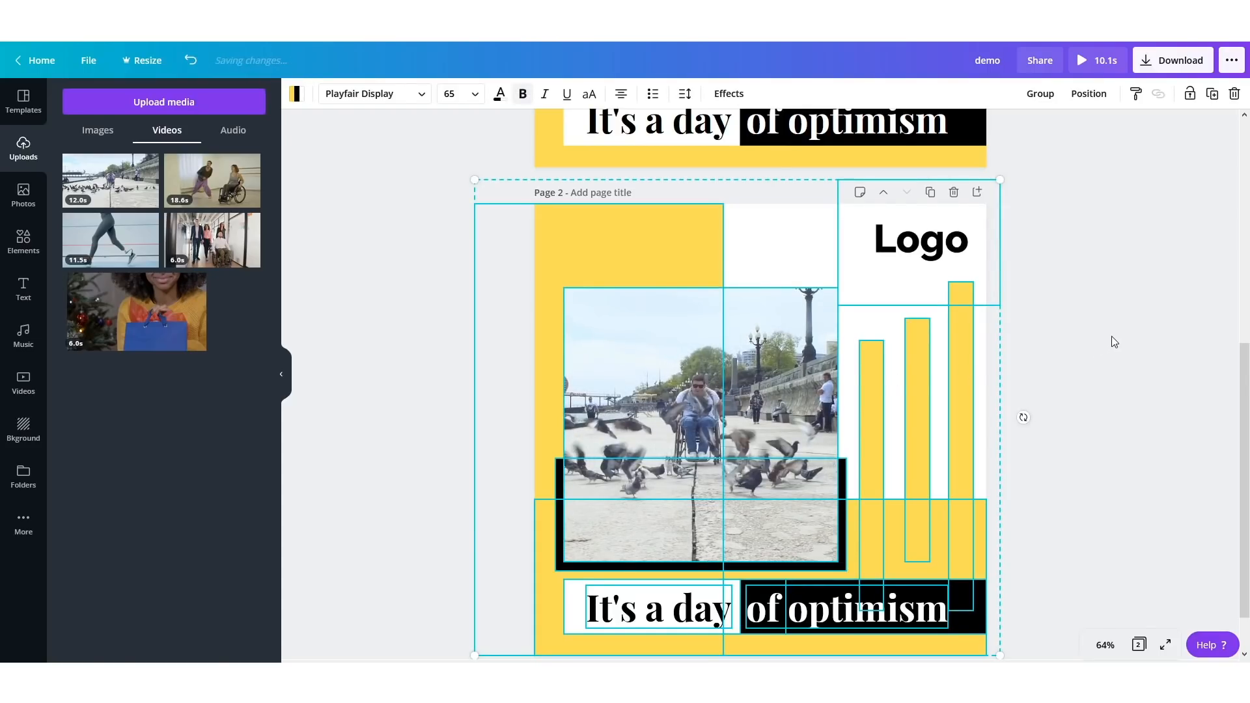
click(1113, 335)
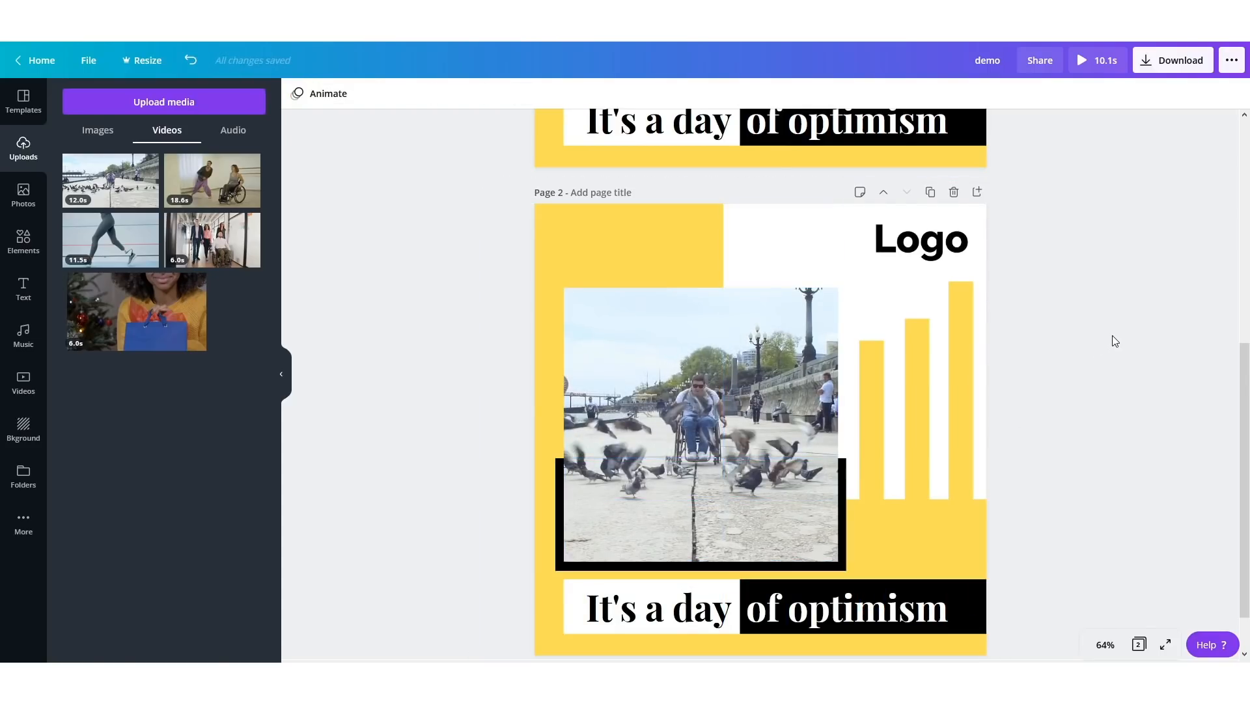
- Replace the video in page 2's frame with the uploaded 6.0-second clip of people walking down a corridor
click(715, 392)
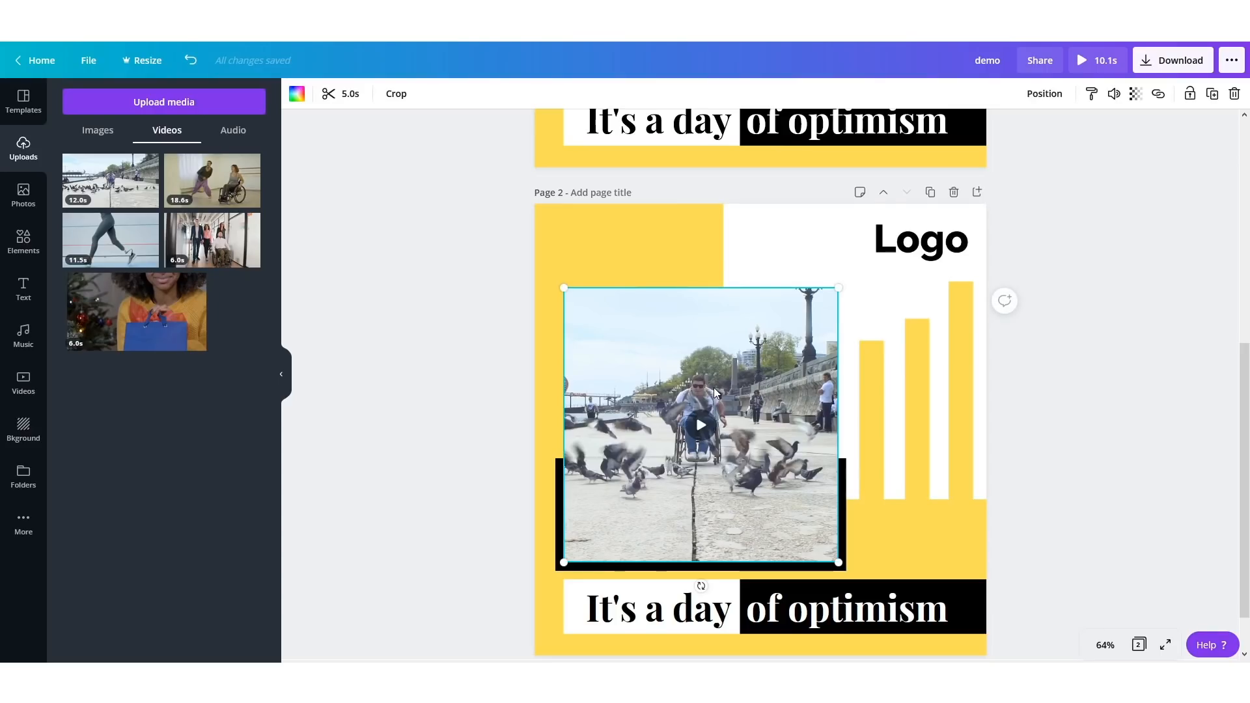
key(Delete)
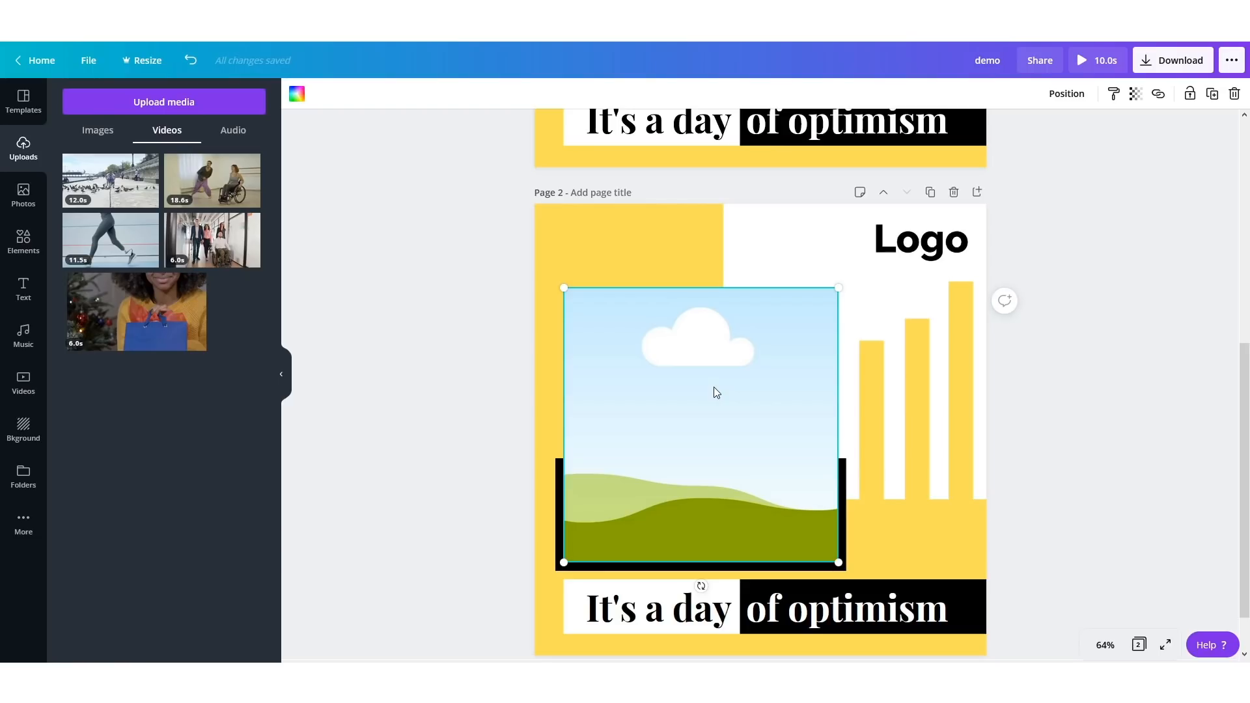
drag(207, 249, 735, 368)
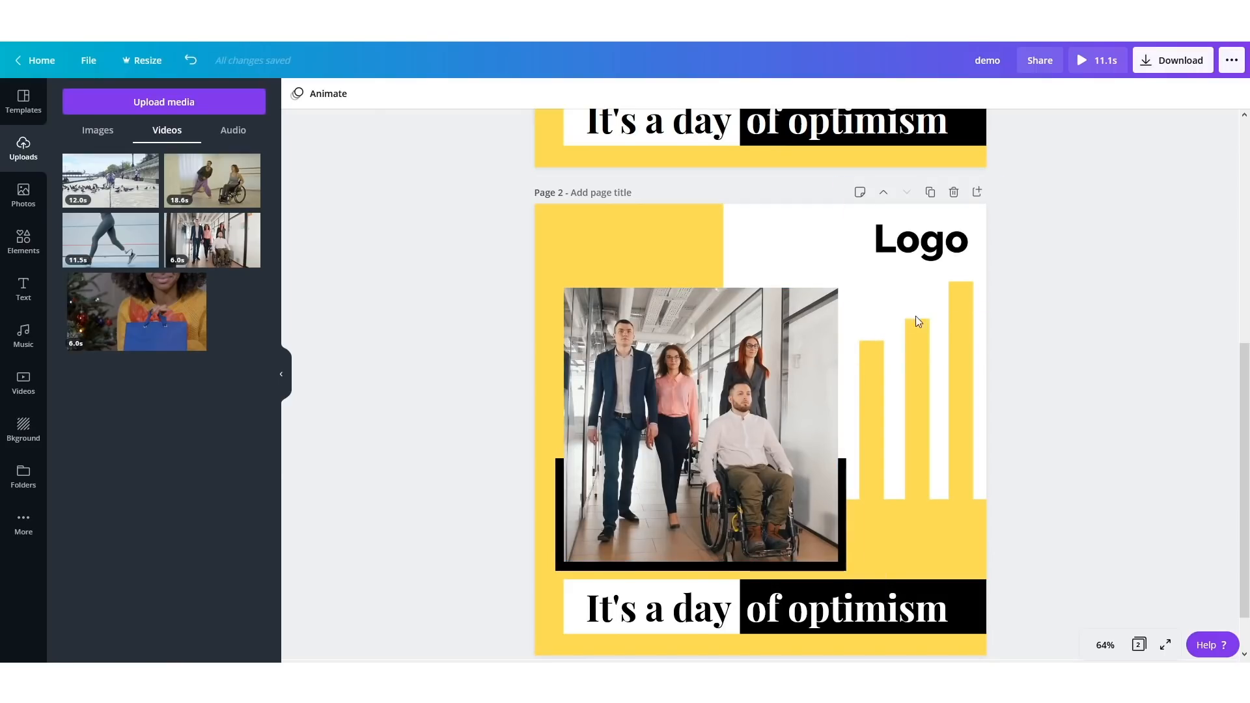
scroll(909, 314, up, 5)
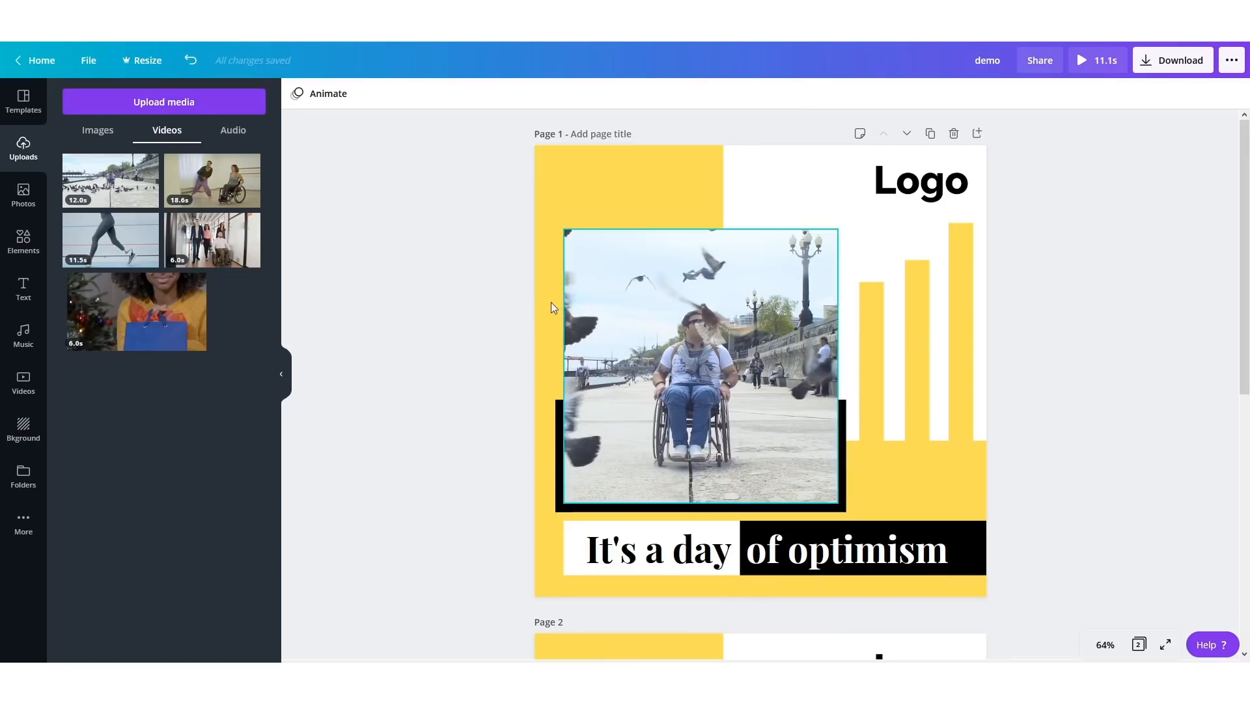
scroll(1057, 290, down, 5)
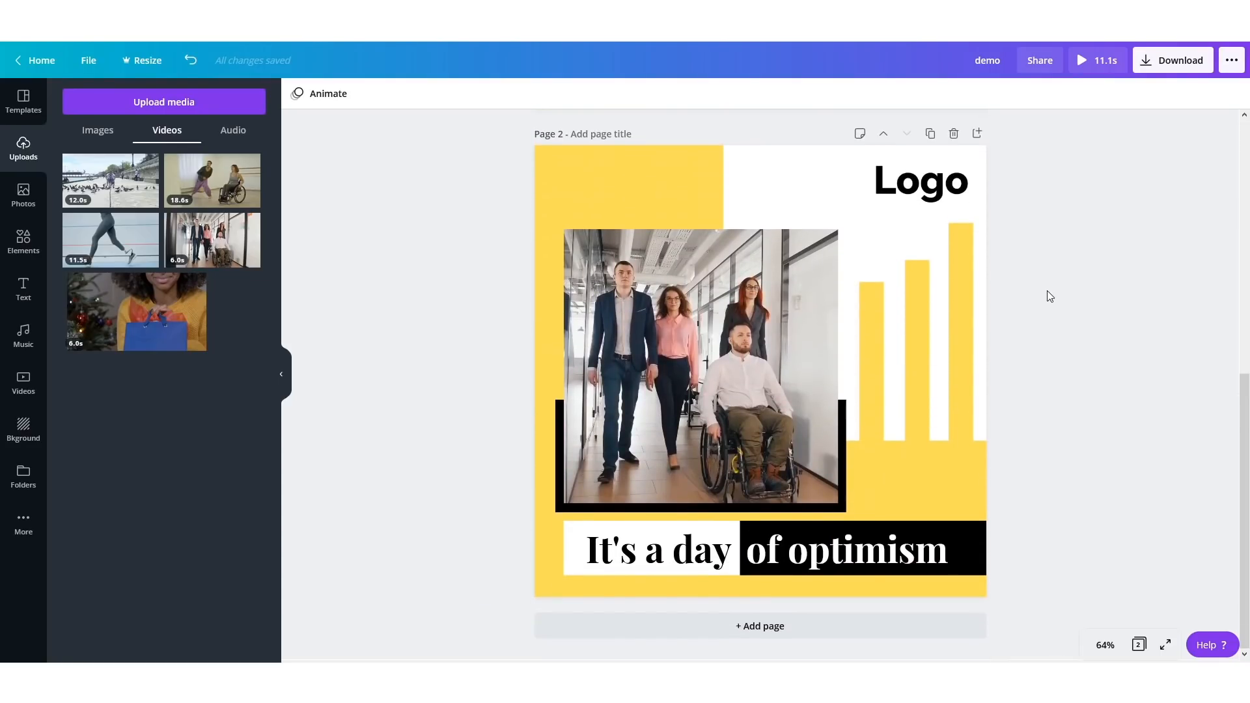
- Move "It's a day" and its white bar to the top-left edge of page 2, and extend the bar almost to the logo
click(595, 542)
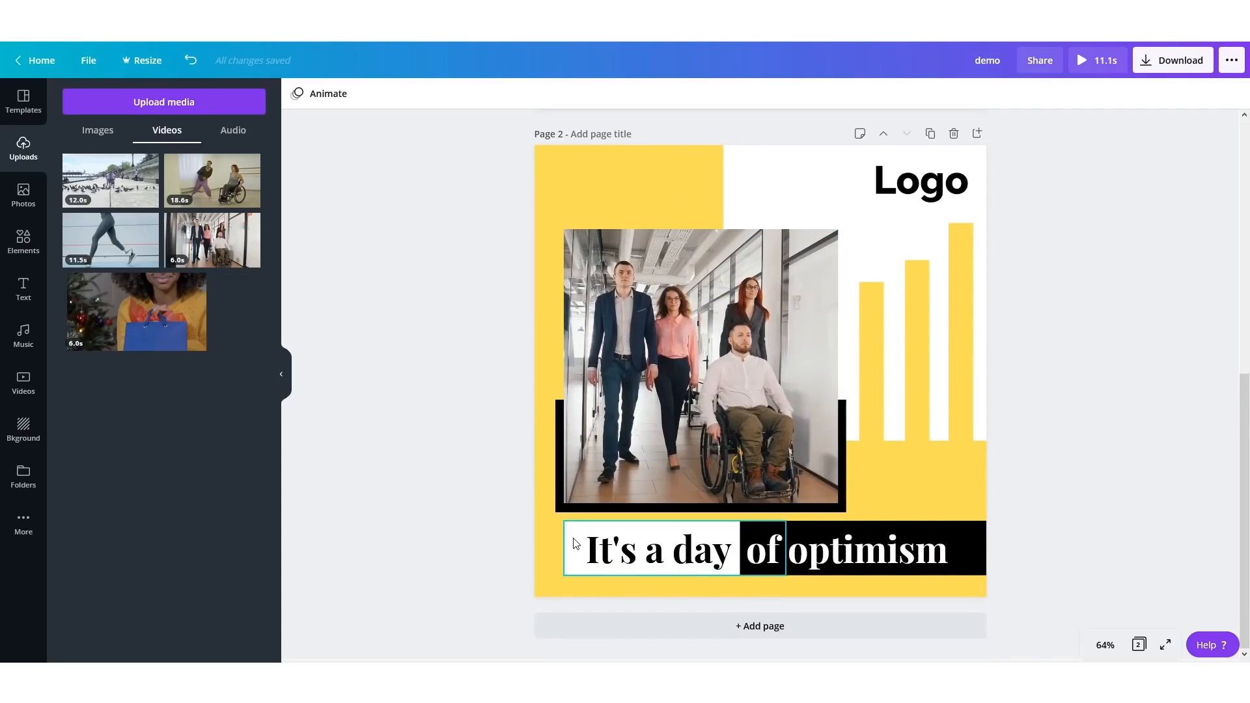
drag(638, 555, 608, 182)
drag(757, 184, 855, 181)
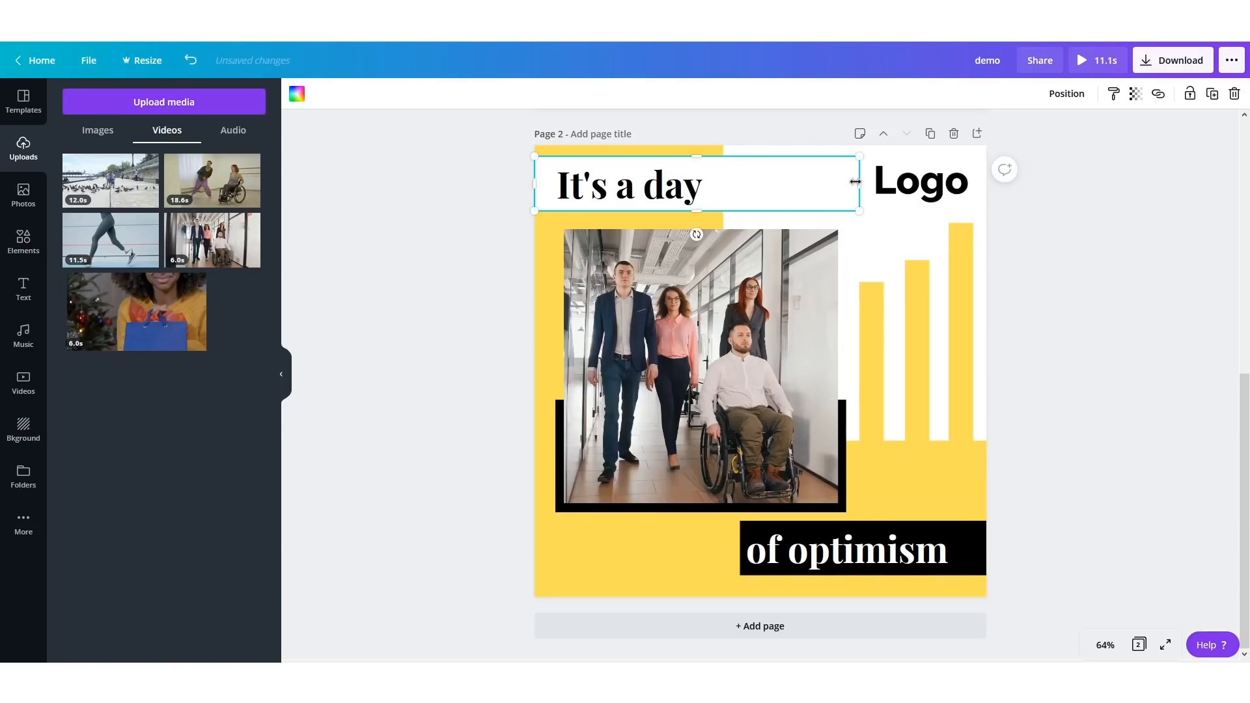
- Move the "of optimism" text together with its black bar up to just below the "It's a day" line
click(964, 539)
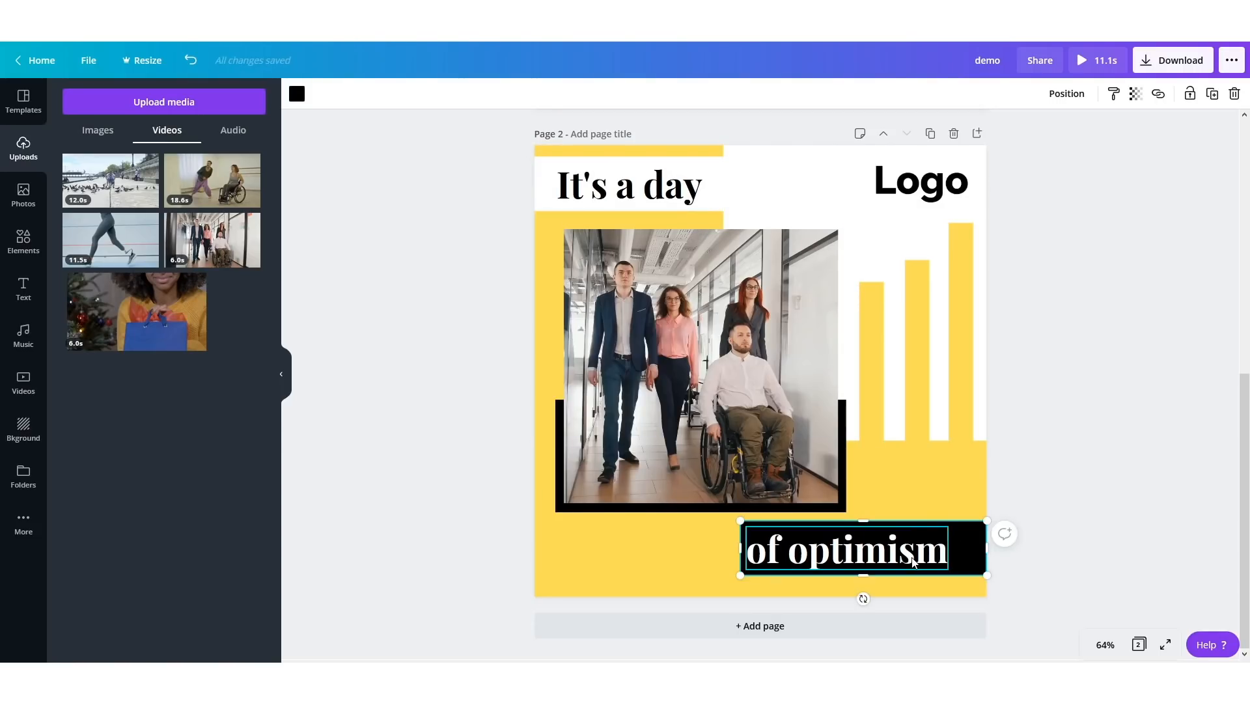
click(915, 564)
drag(884, 557, 826, 252)
- Move the framed video and its black border shape down together so they sit below the heading on page 2
click(573, 418)
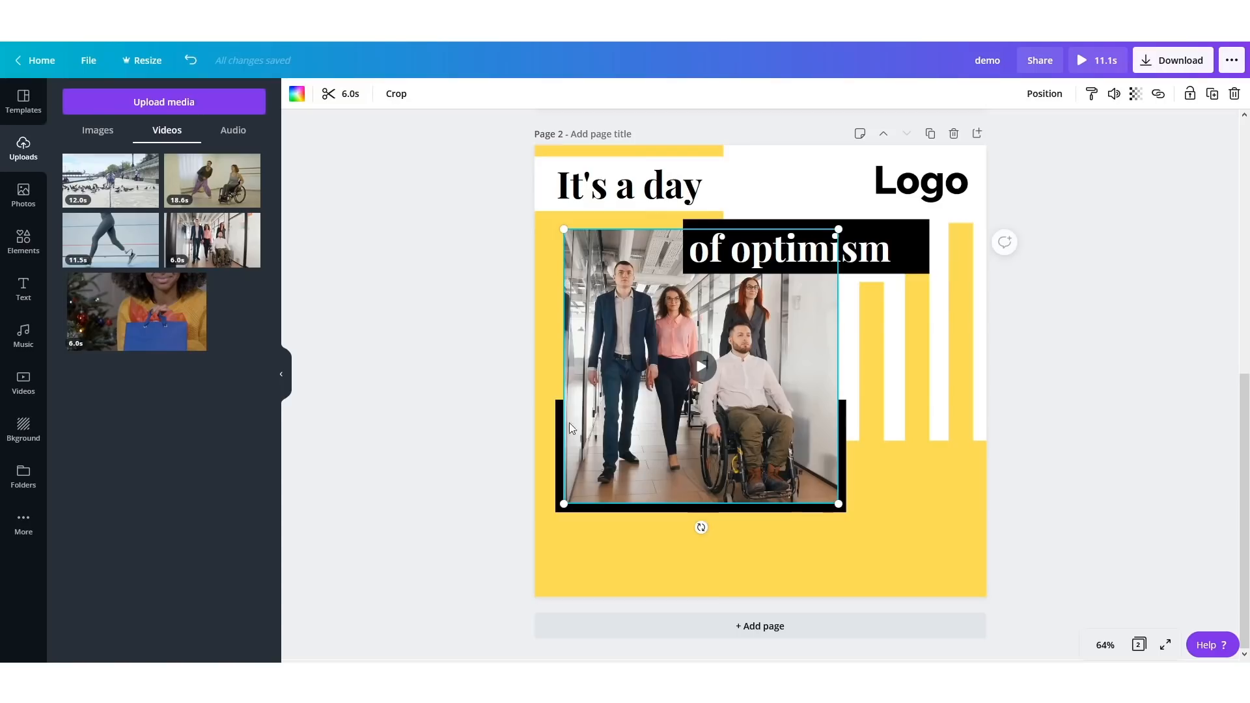
shift+click(558, 427)
drag(676, 342, 671, 401)
click(1119, 341)
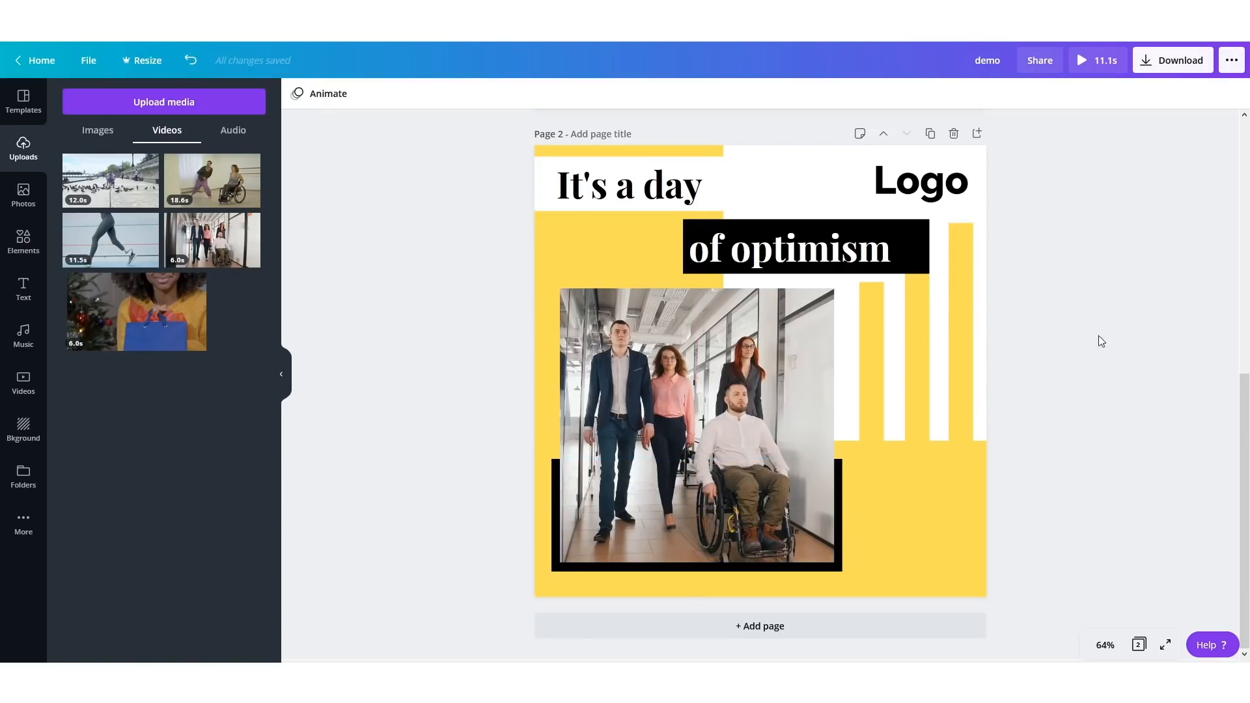
- Recolor the bar behind "It's a day" black and the text on it white
click(556, 184)
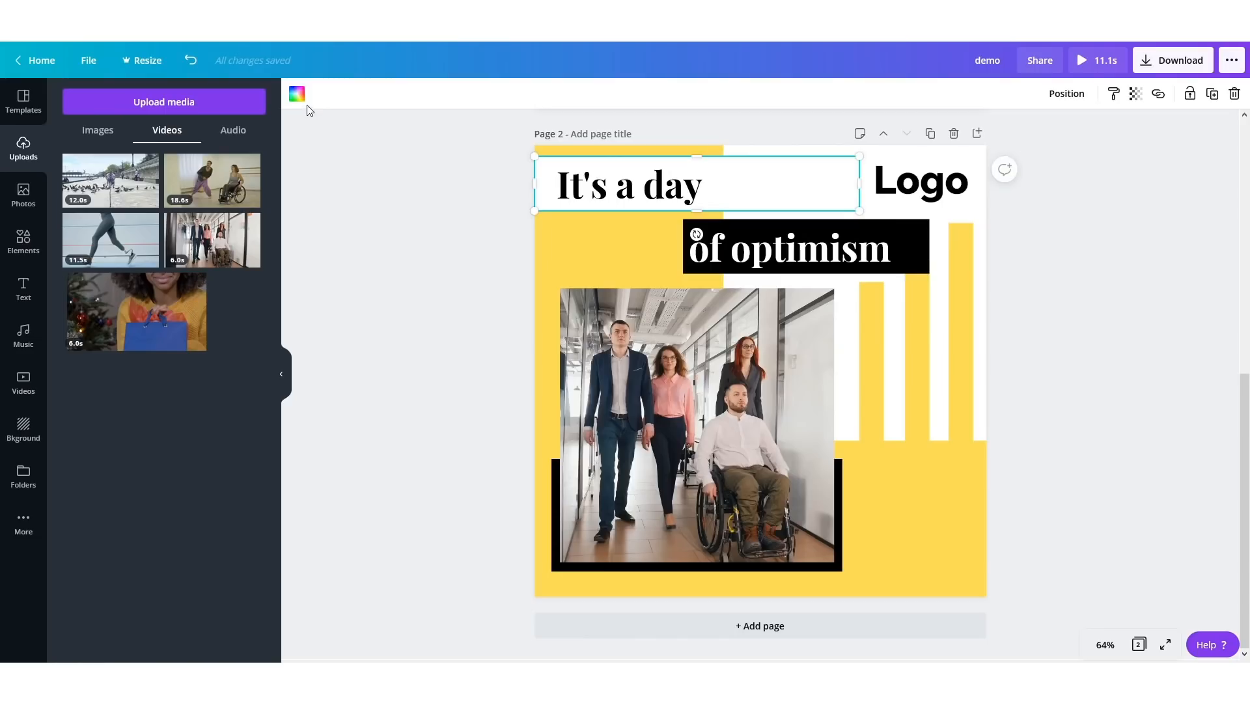
click(297, 95)
click(83, 233)
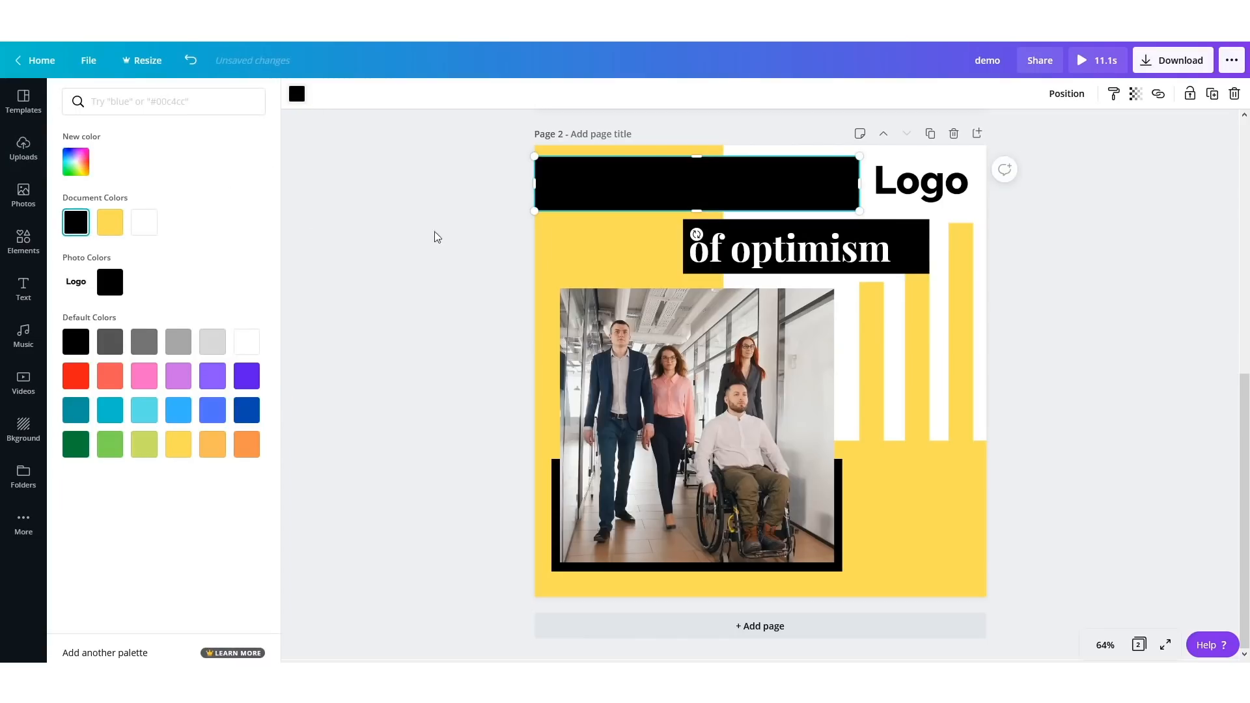
click(609, 197)
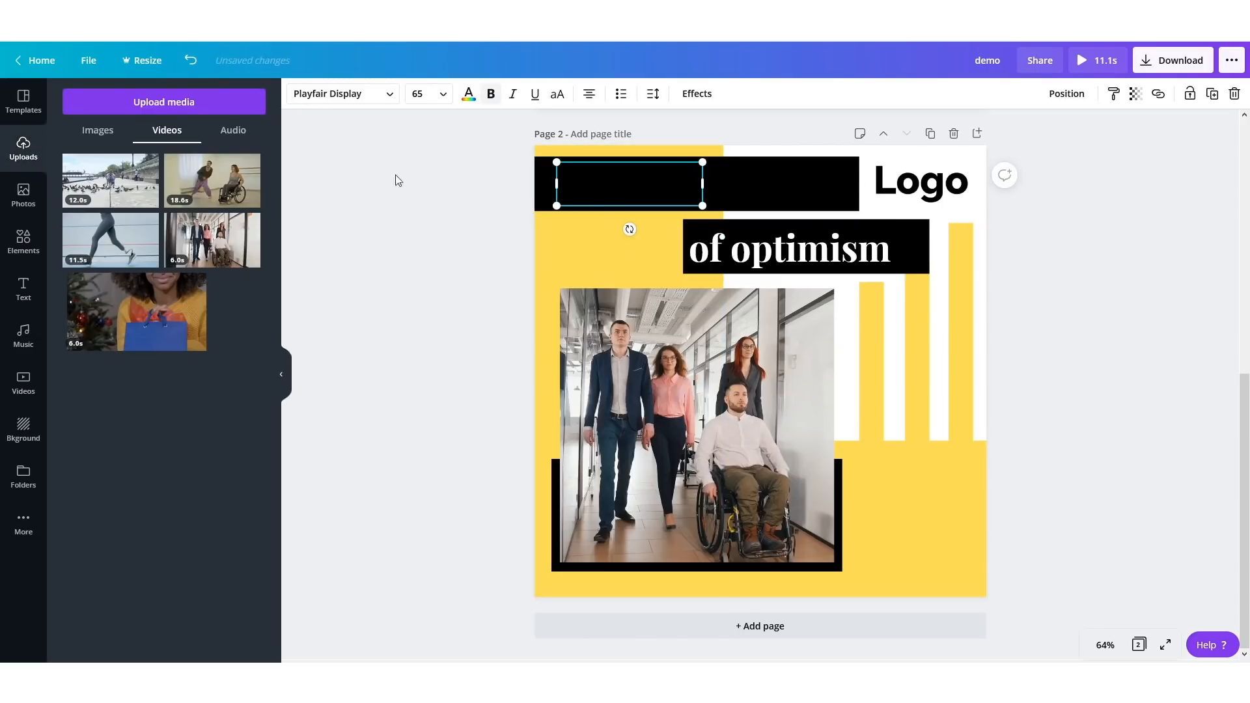
click(469, 95)
click(144, 222)
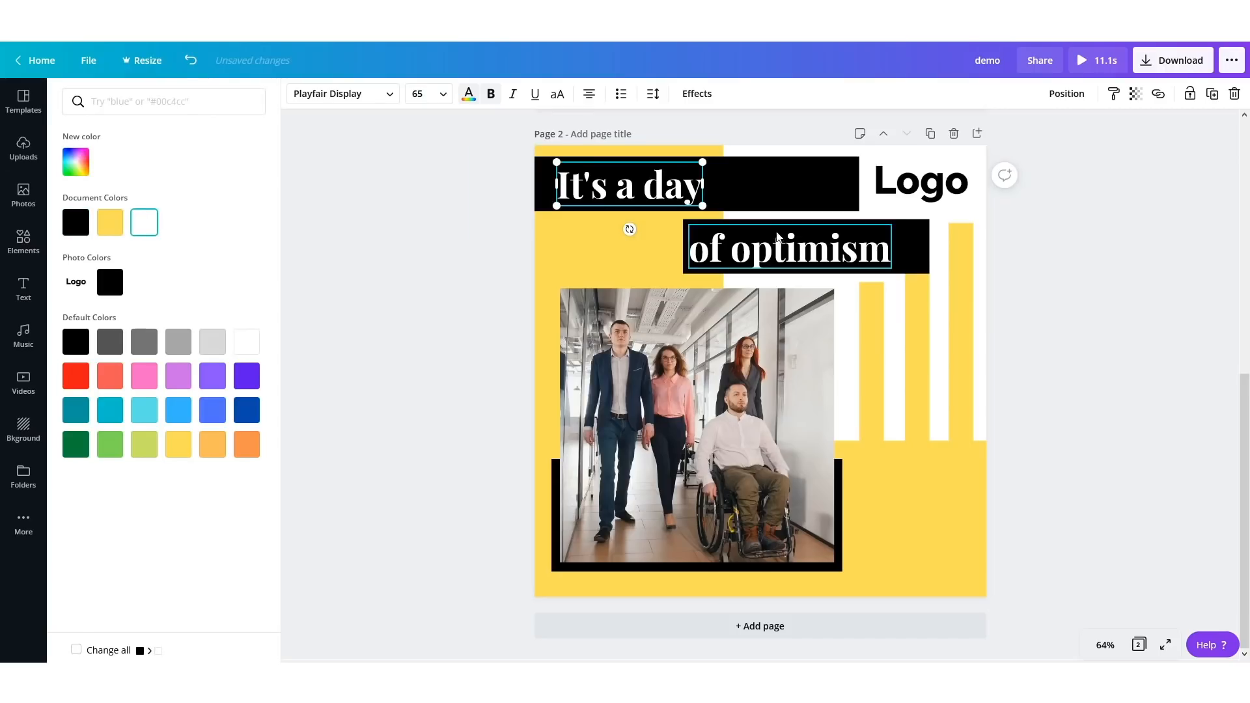
- Recolor the bar behind "of optimism" white and the text on it black
click(900, 236)
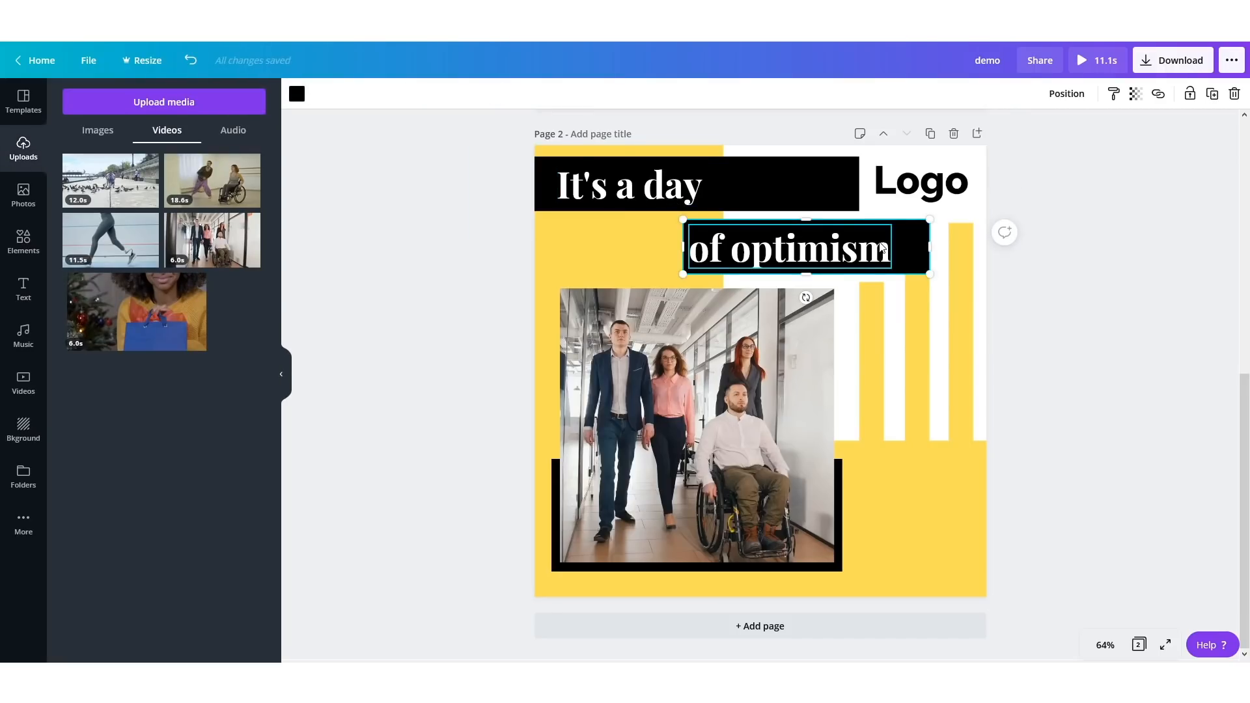
click(297, 94)
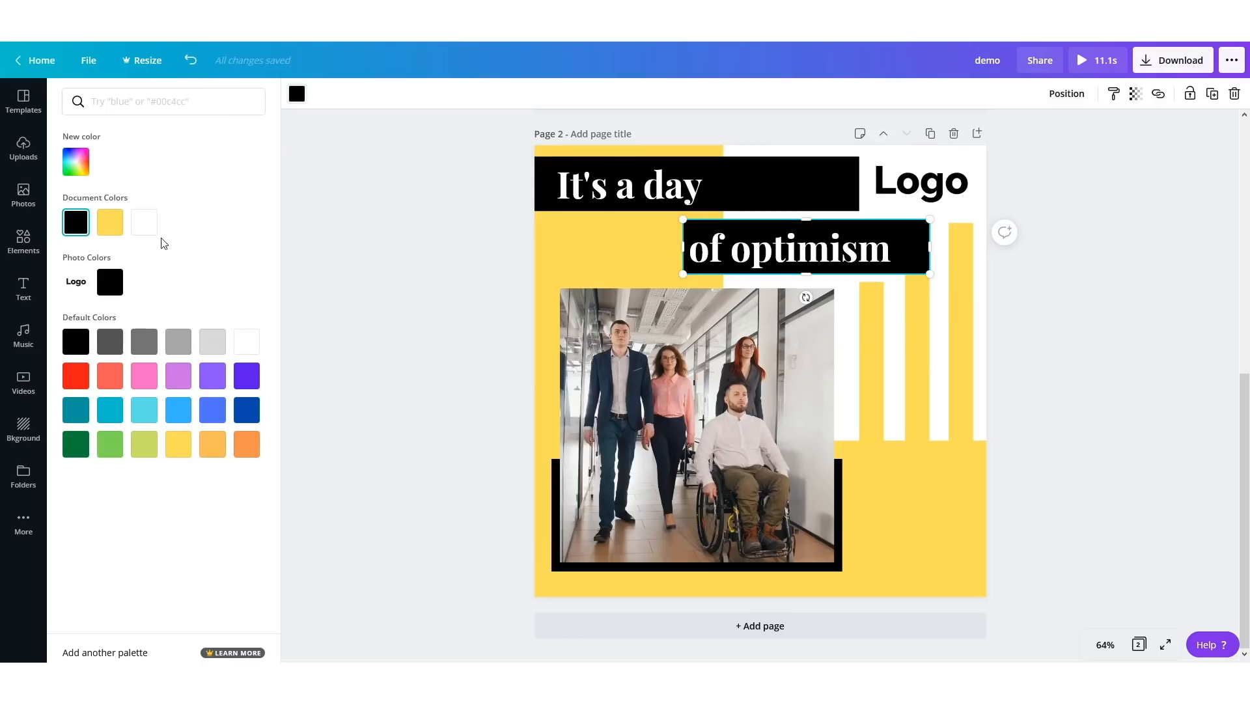
click(144, 222)
click(734, 244)
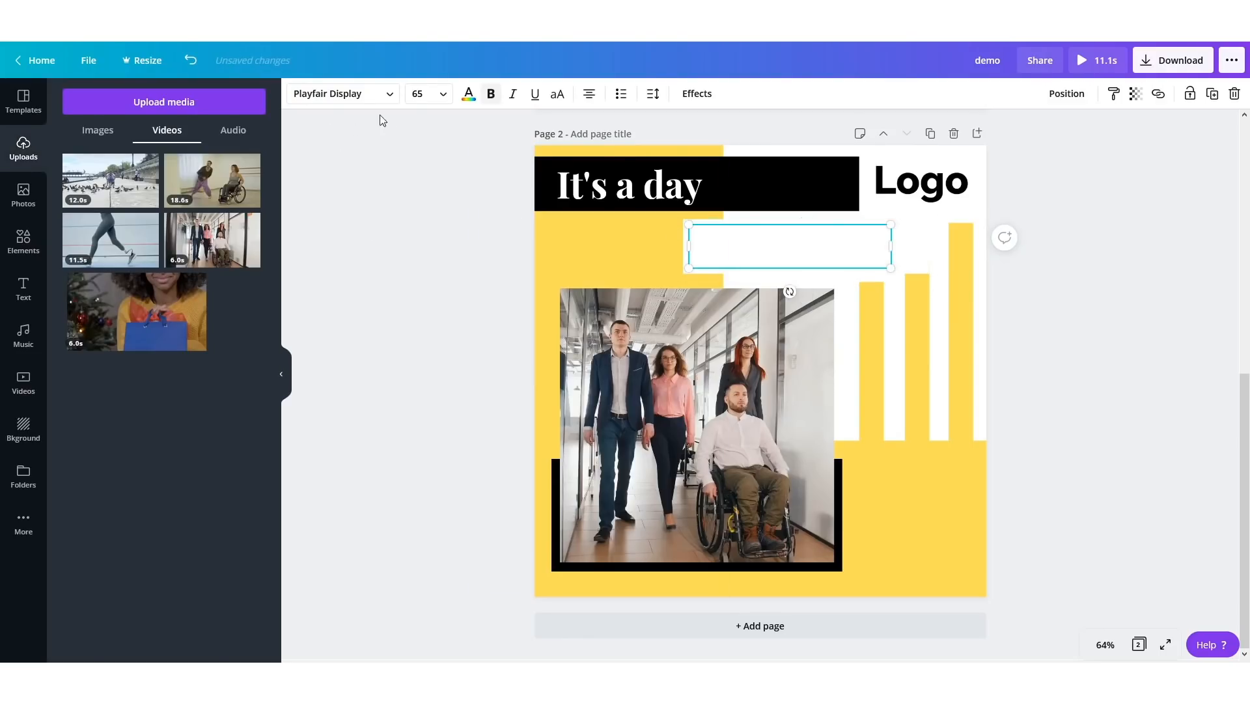
click(468, 94)
click(75, 222)
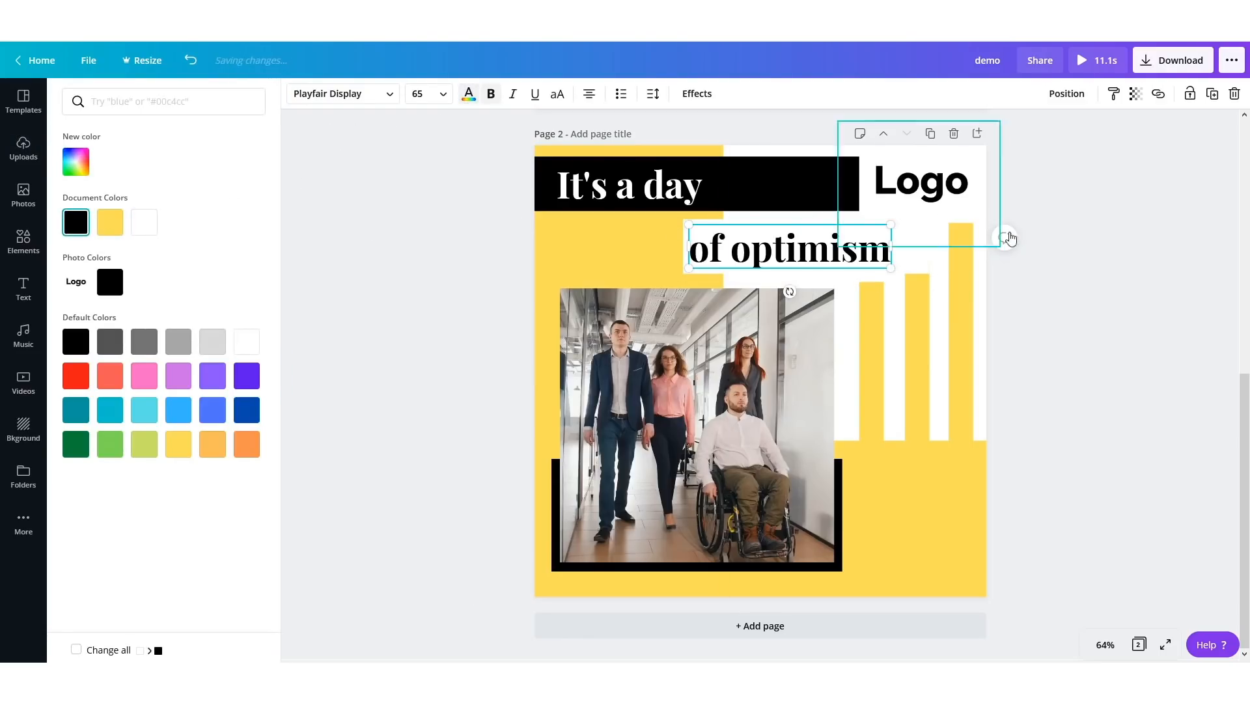
click(736, 216)
- Replace "It's a day" on page 2 with "People with disability" and widen the text box to fit it on one line
click(649, 191)
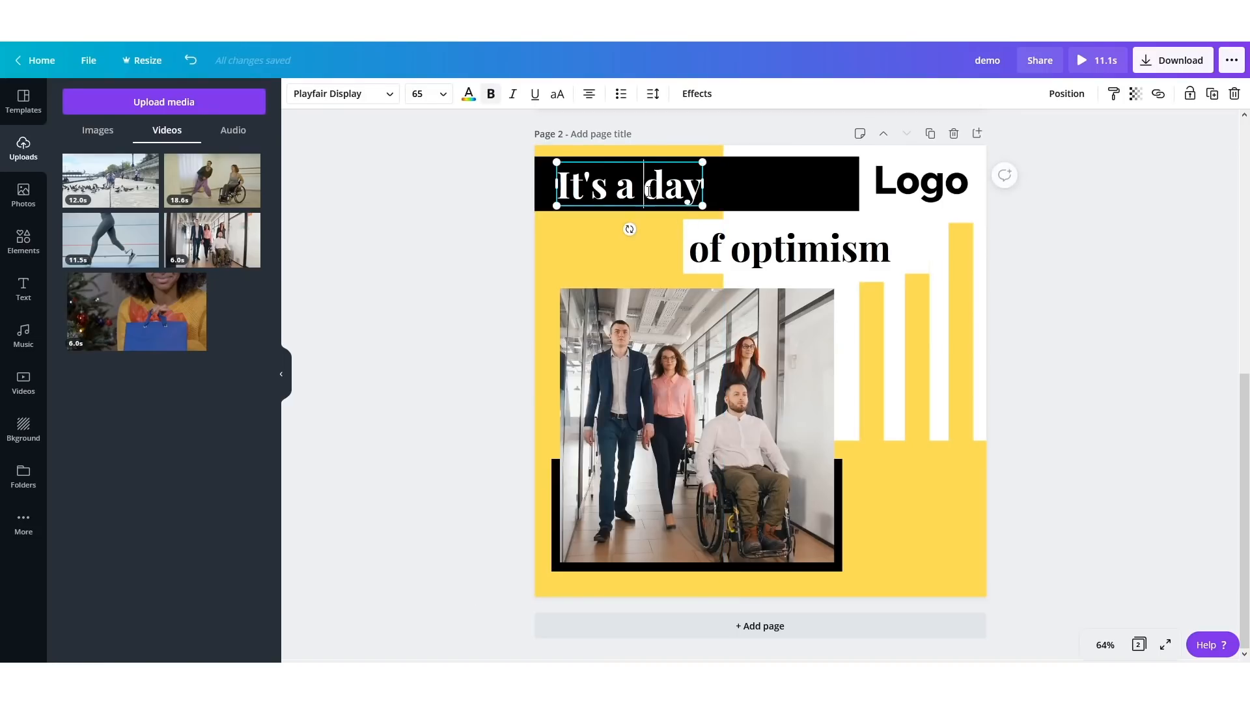
click(649, 190)
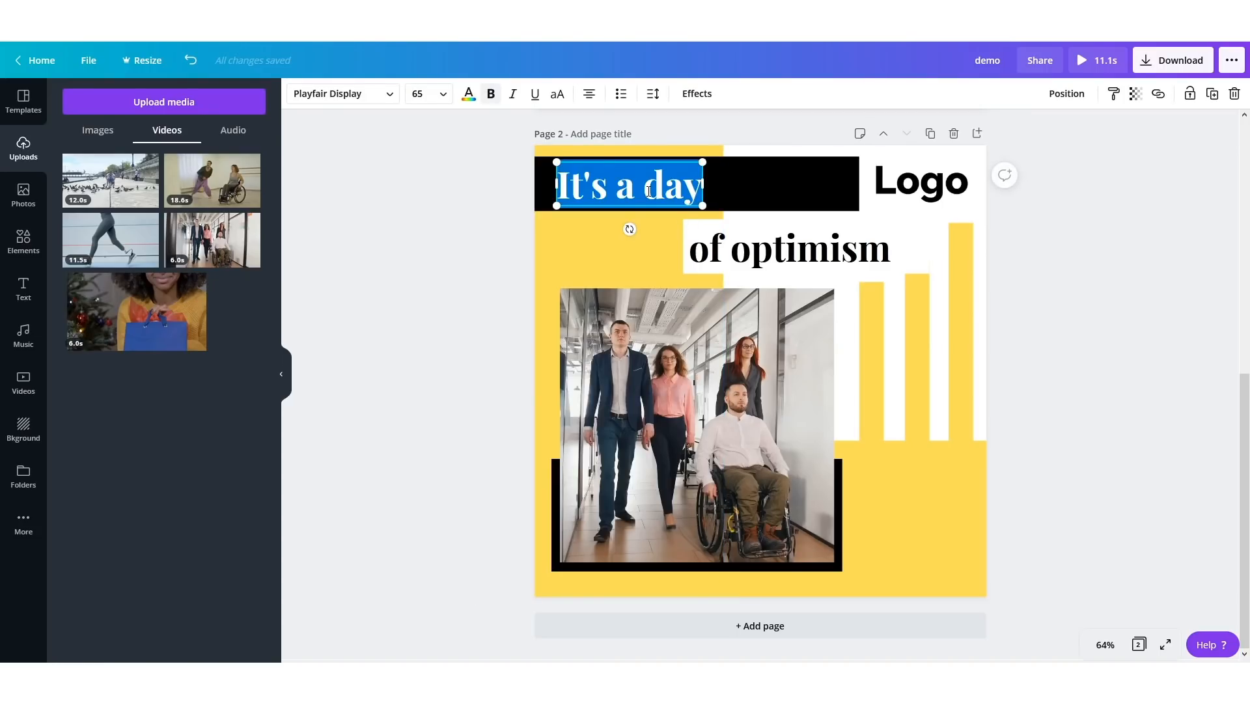
text(Peop)
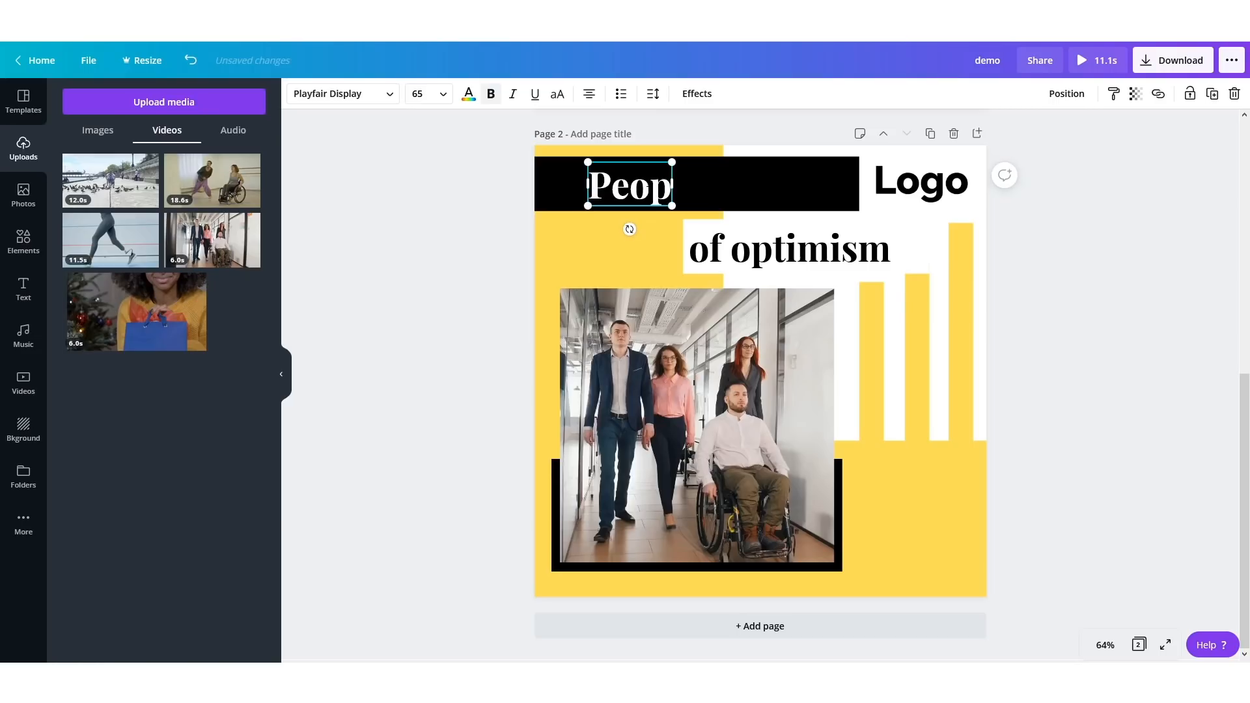
text(le with)
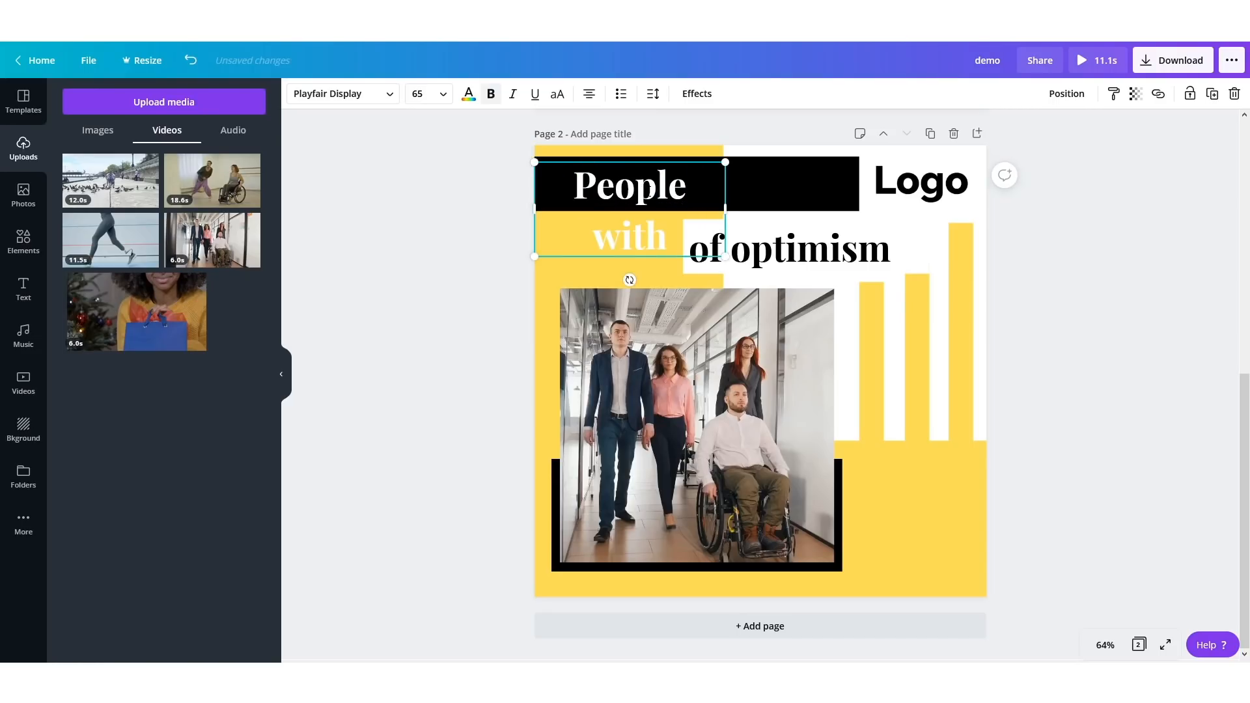
text( disability)
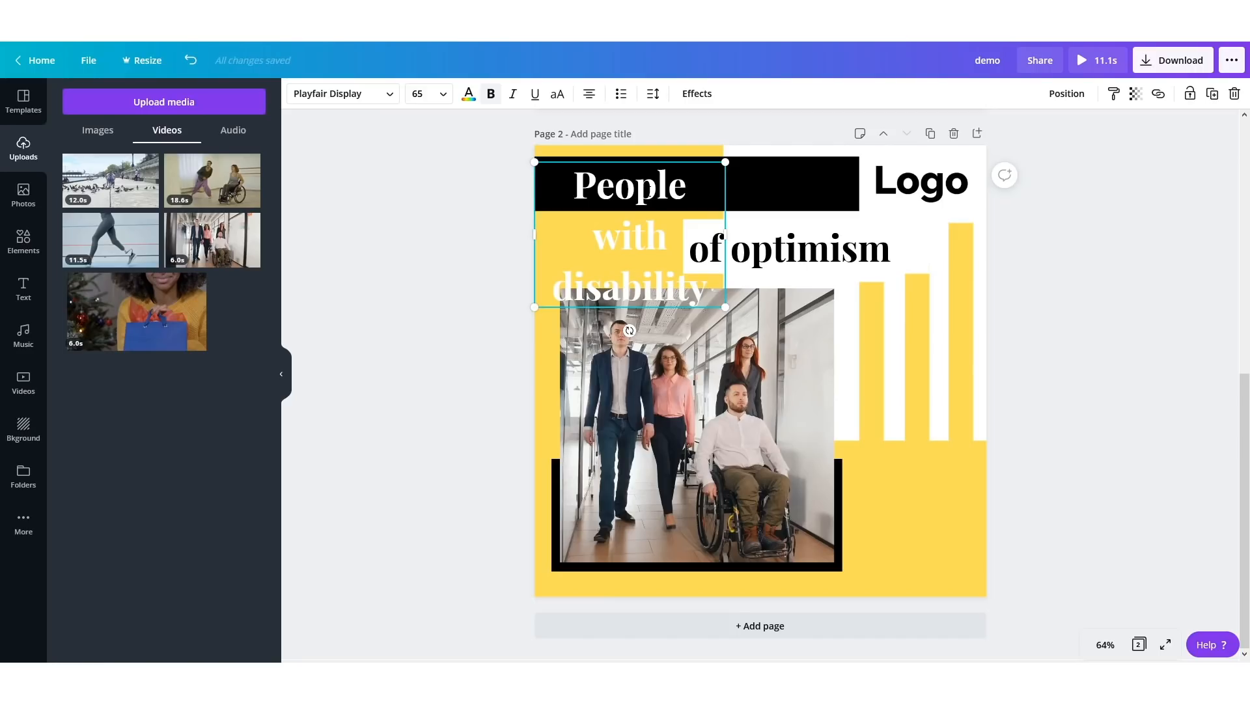
drag(731, 237, 904, 207)
- Set "People with disability" to font size 50, narrow its text box to fit, and center it within the black bar
triple_click(743, 183)
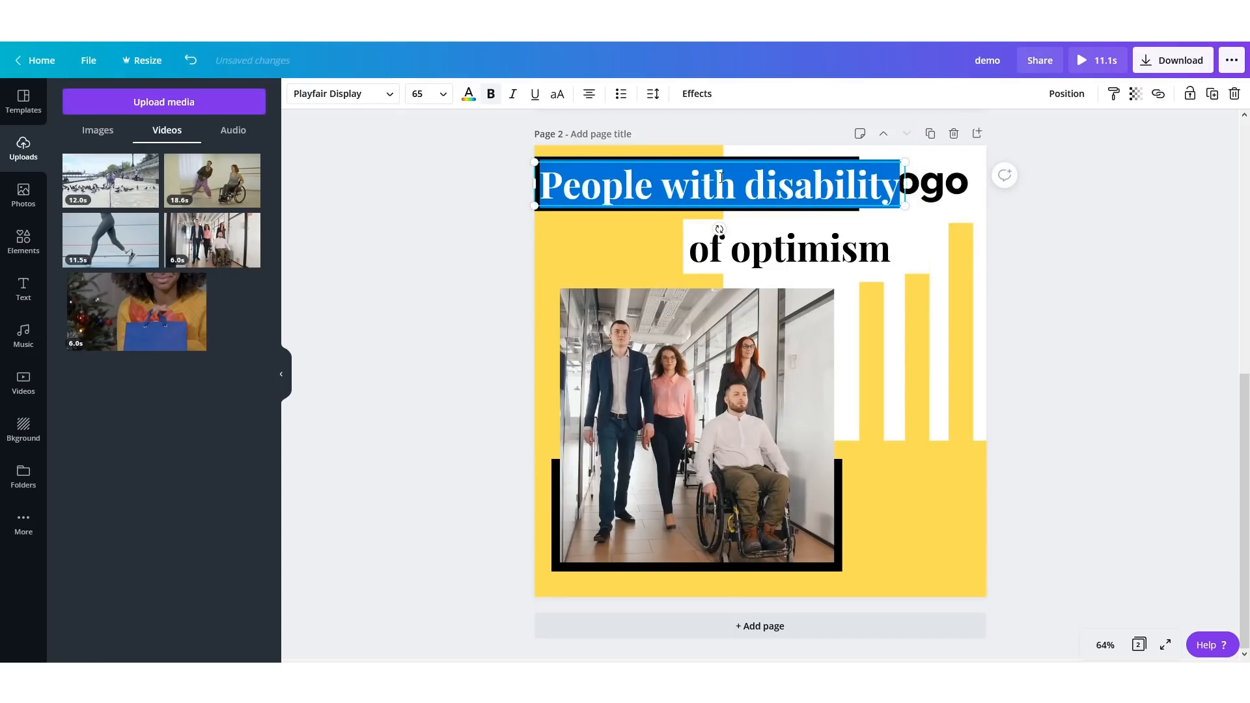
click(426, 91)
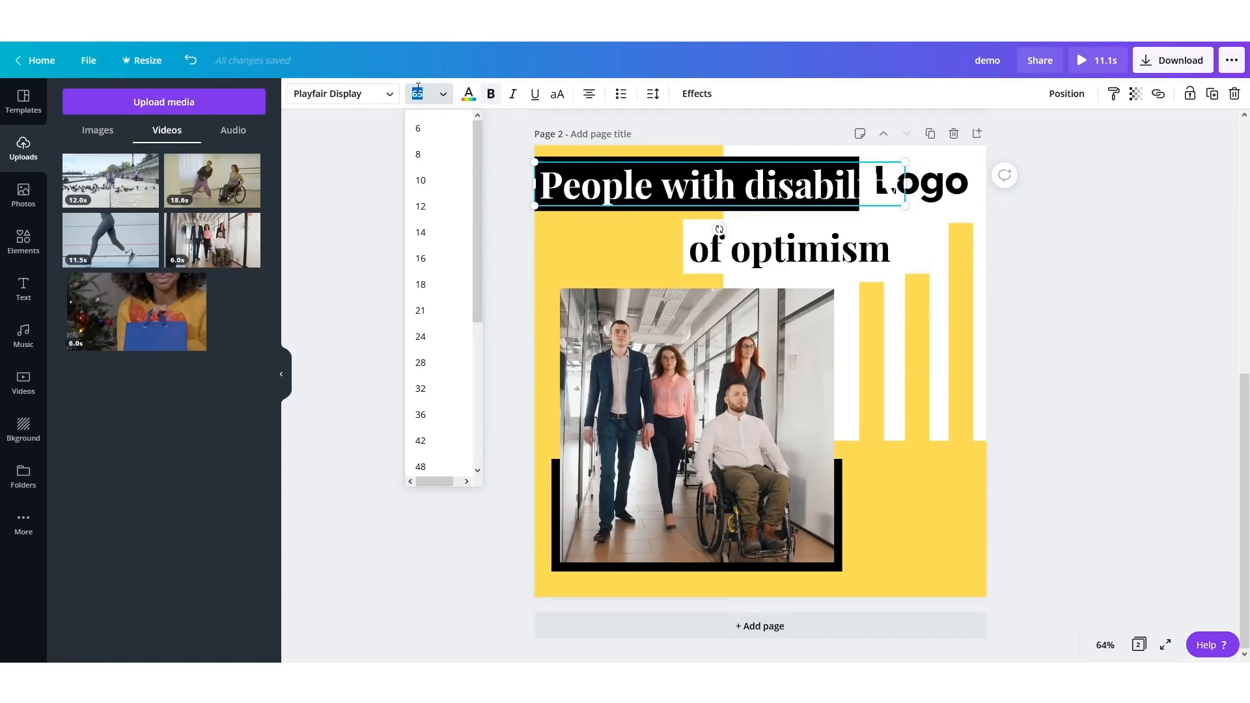
key(Return)
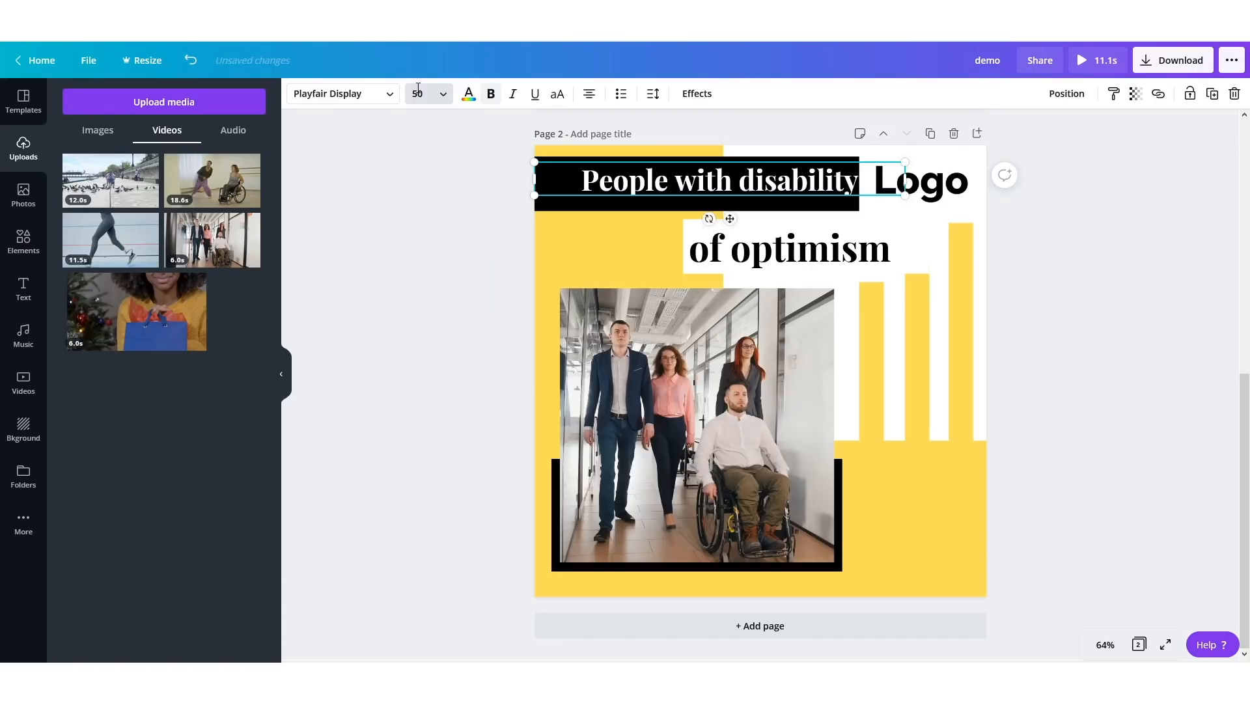
drag(893, 174, 817, 177)
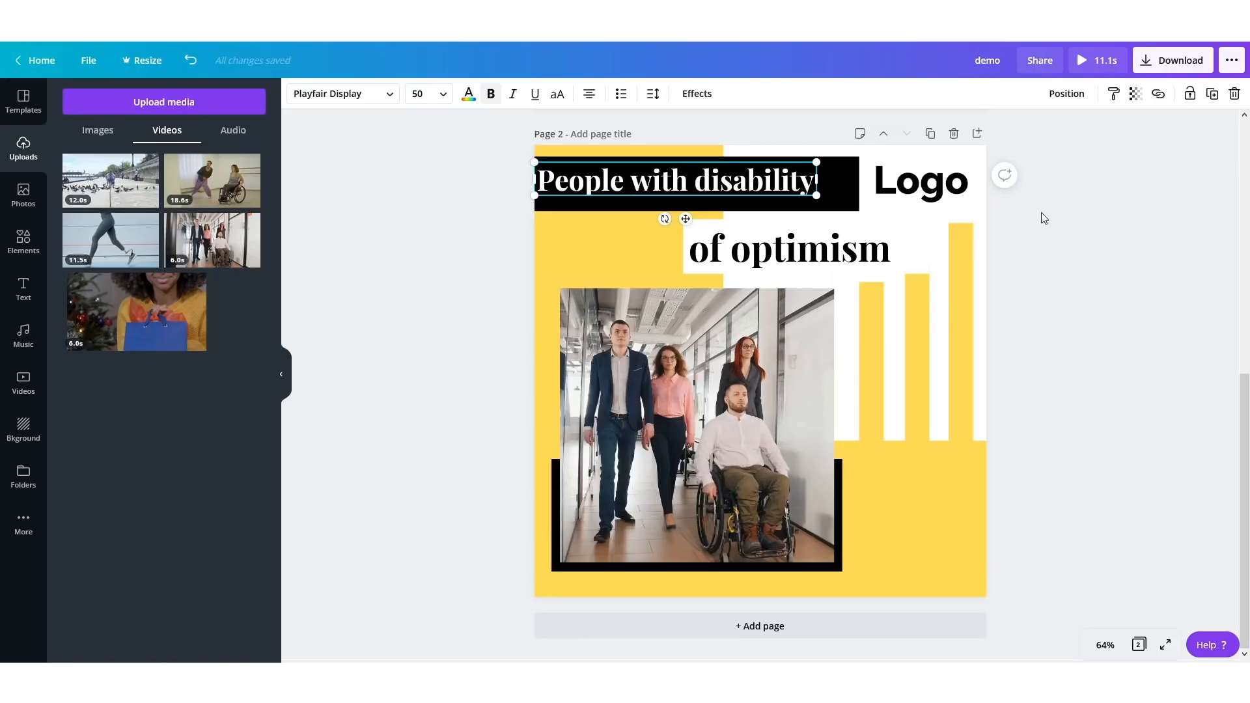
click(1141, 223)
drag(649, 183, 663, 188)
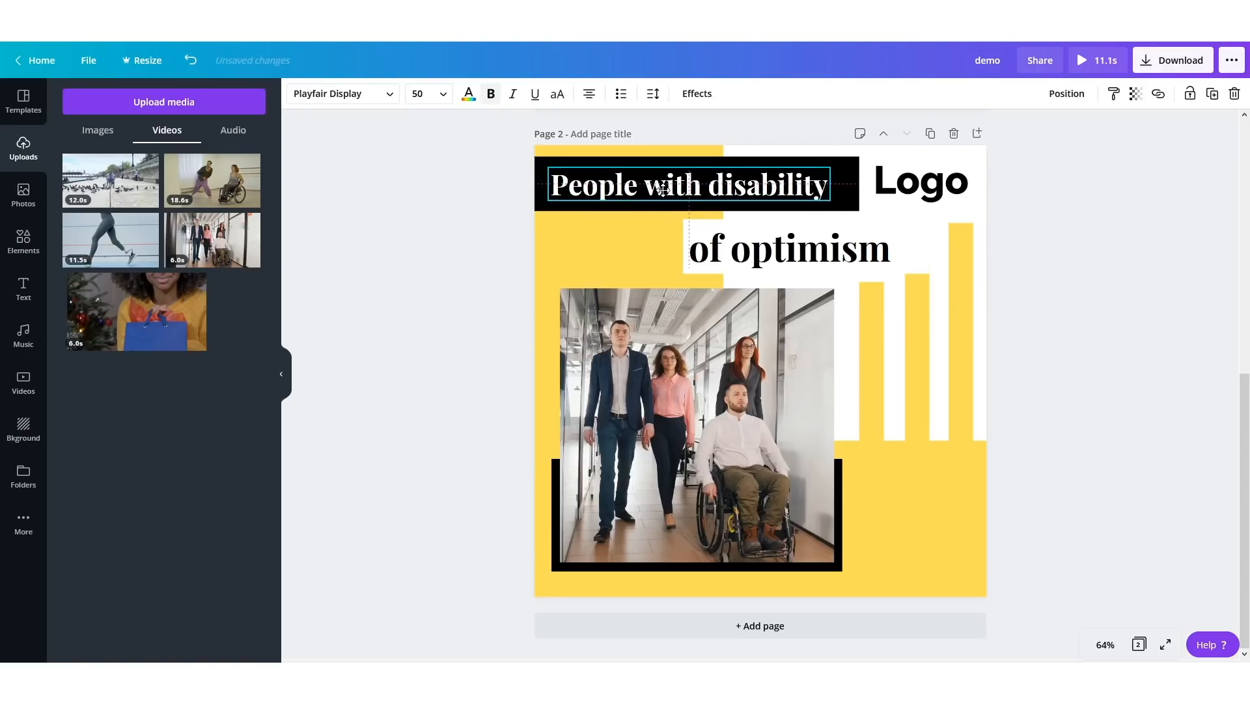
click(1228, 242)
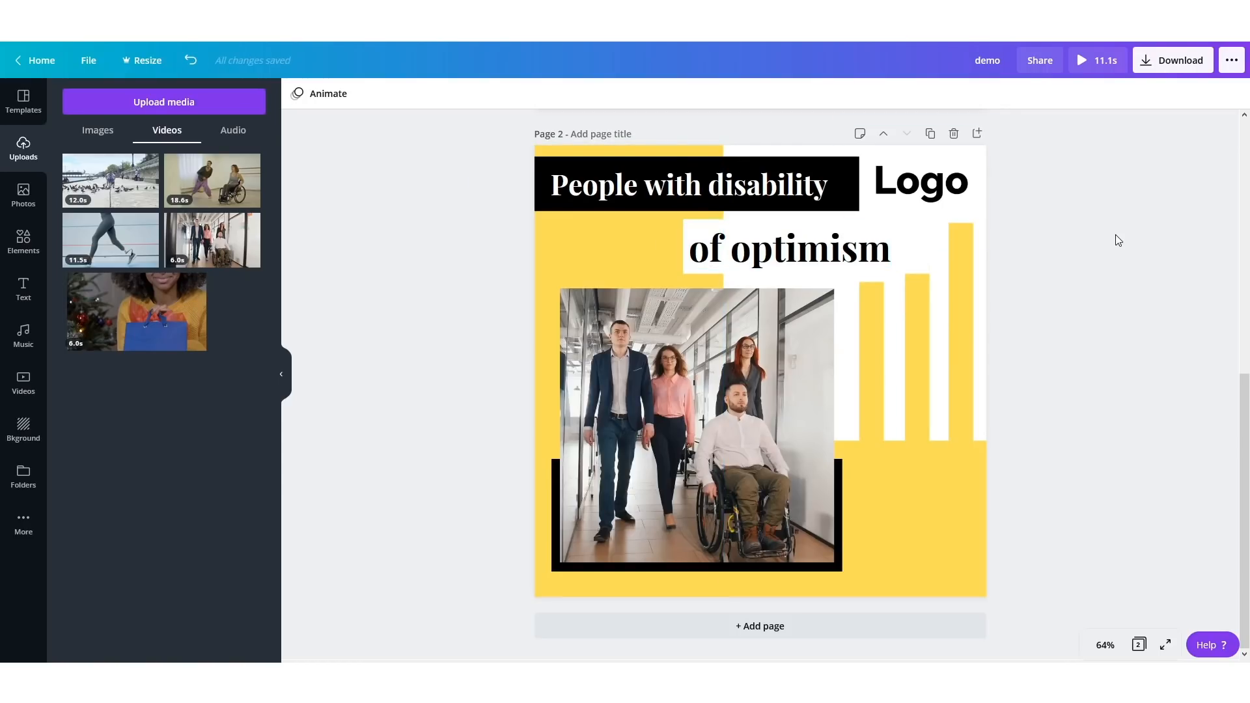
- Shift the white bar toward the page's left edge and replace "of optimism" with "needs equal chances"
drag(919, 247, 774, 239)
click(790, 246)
click(825, 254)
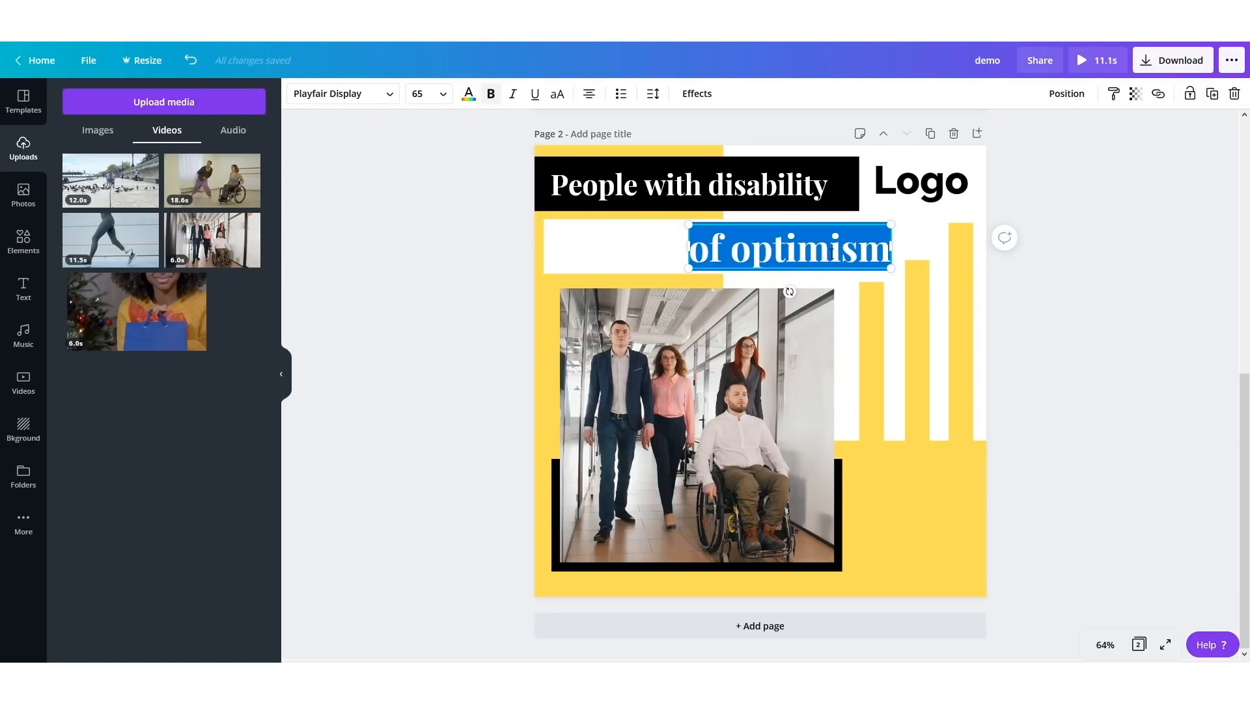
text(needs)
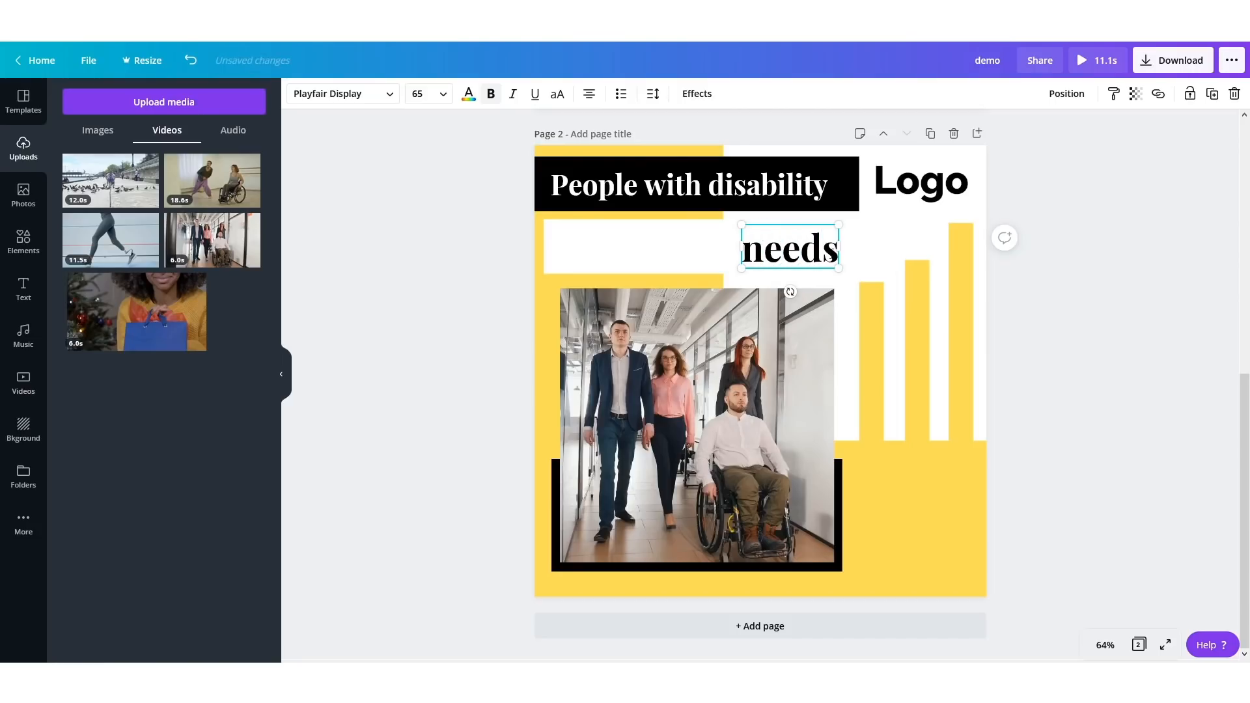
text( equak)
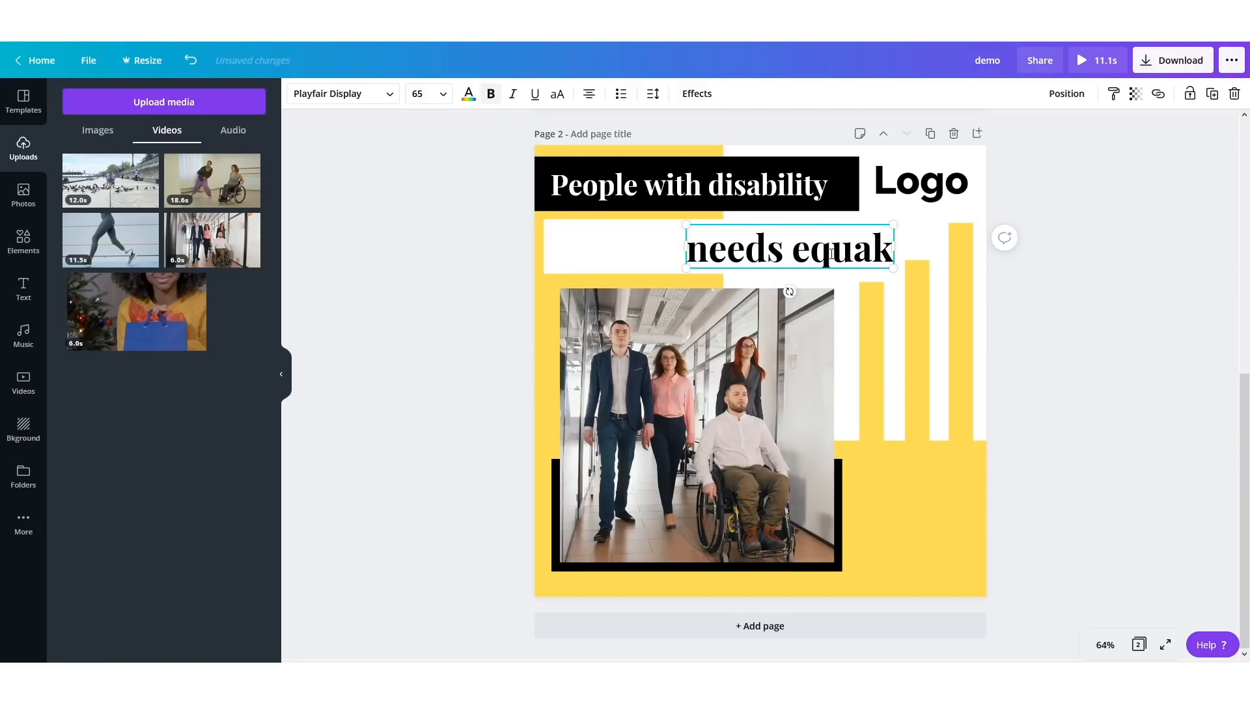
key(BackSpace)
text(l chances)
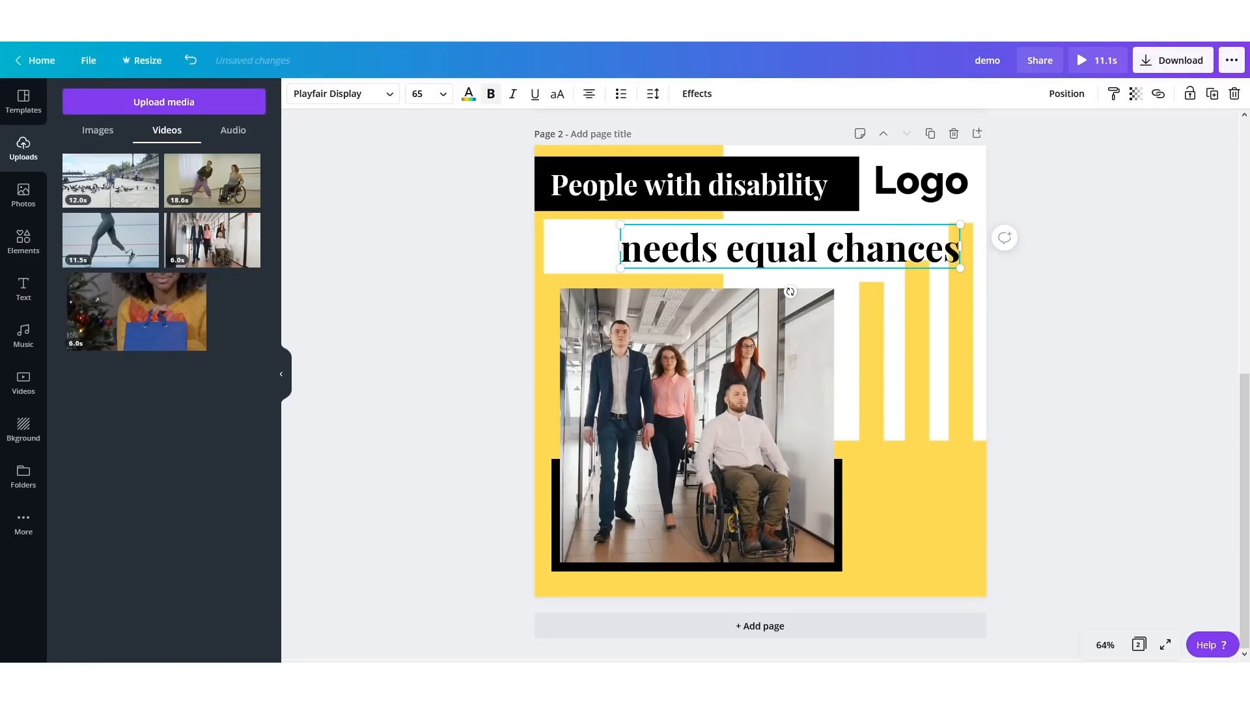
- Set "needs equal chances" to font size 50 and move the text to the start of the white bar
triple_click(833, 252)
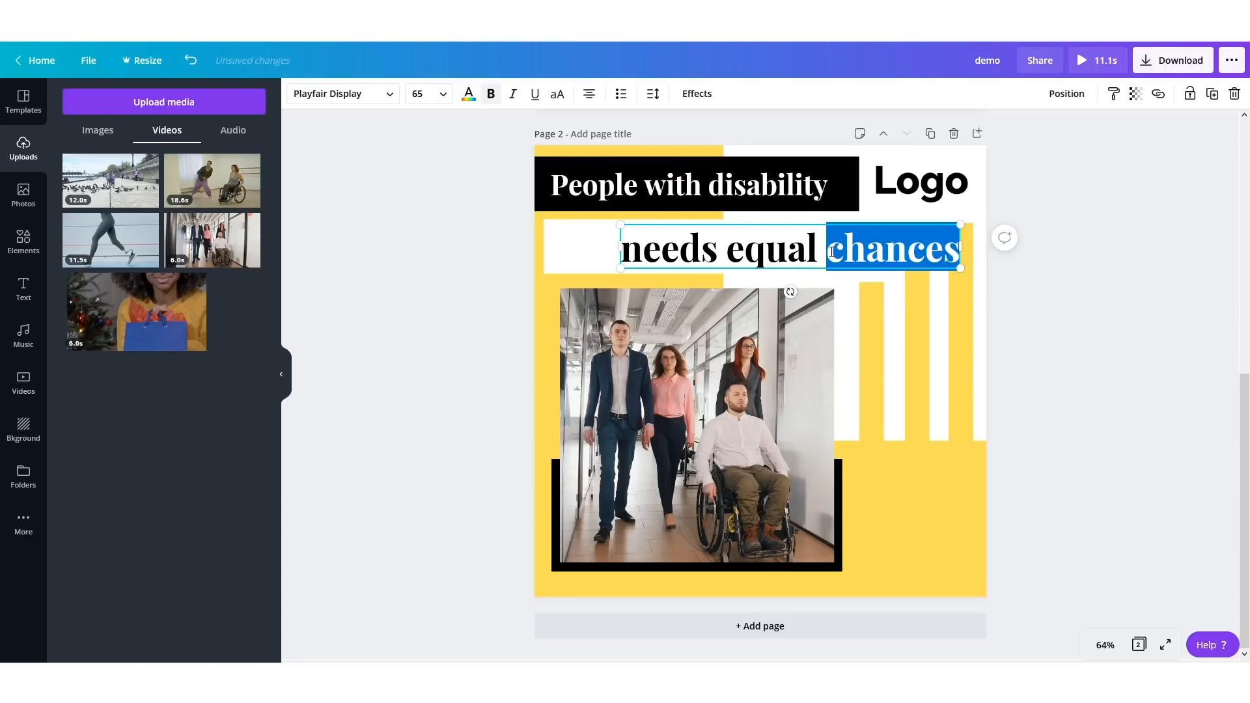
click(417, 94)
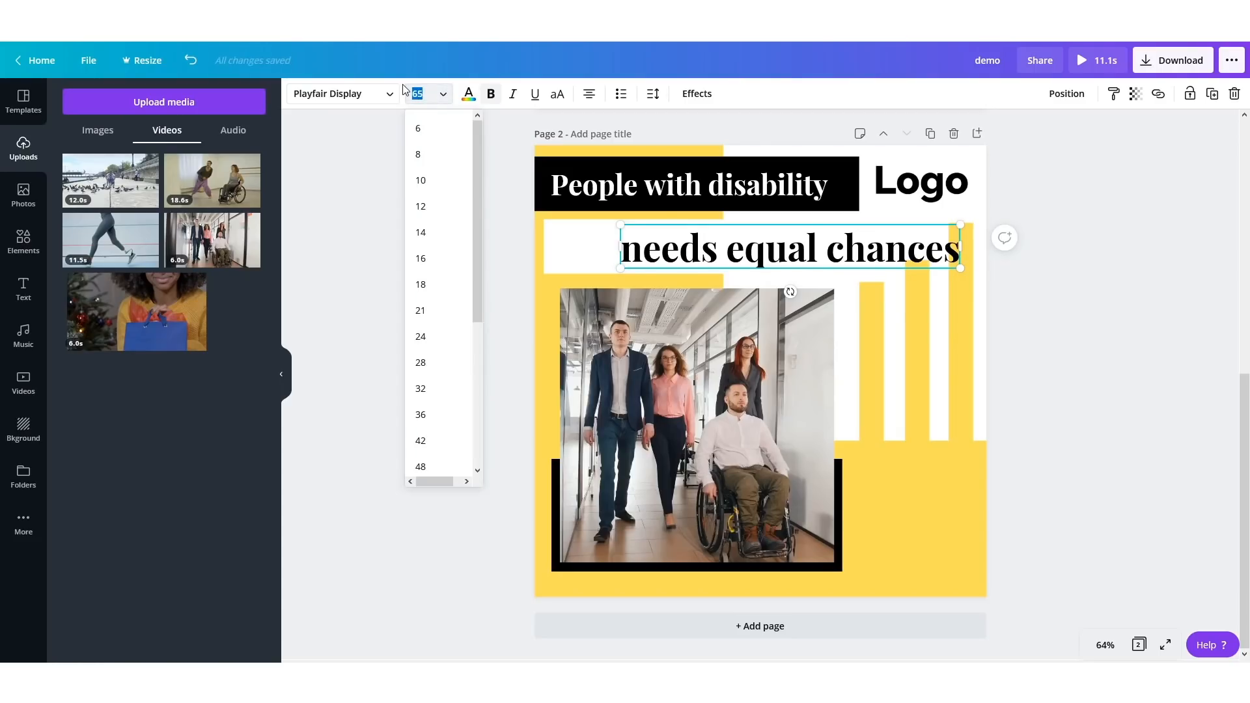
key(Return)
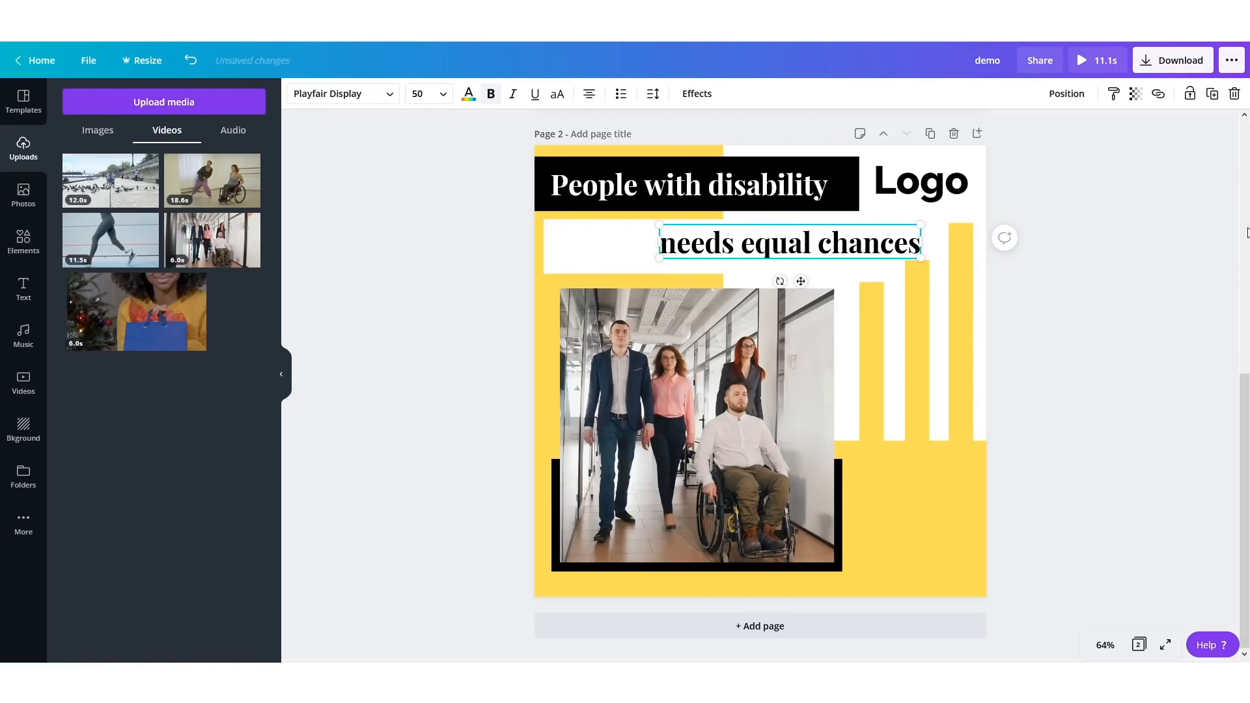
click(1247, 233)
drag(720, 246, 612, 249)
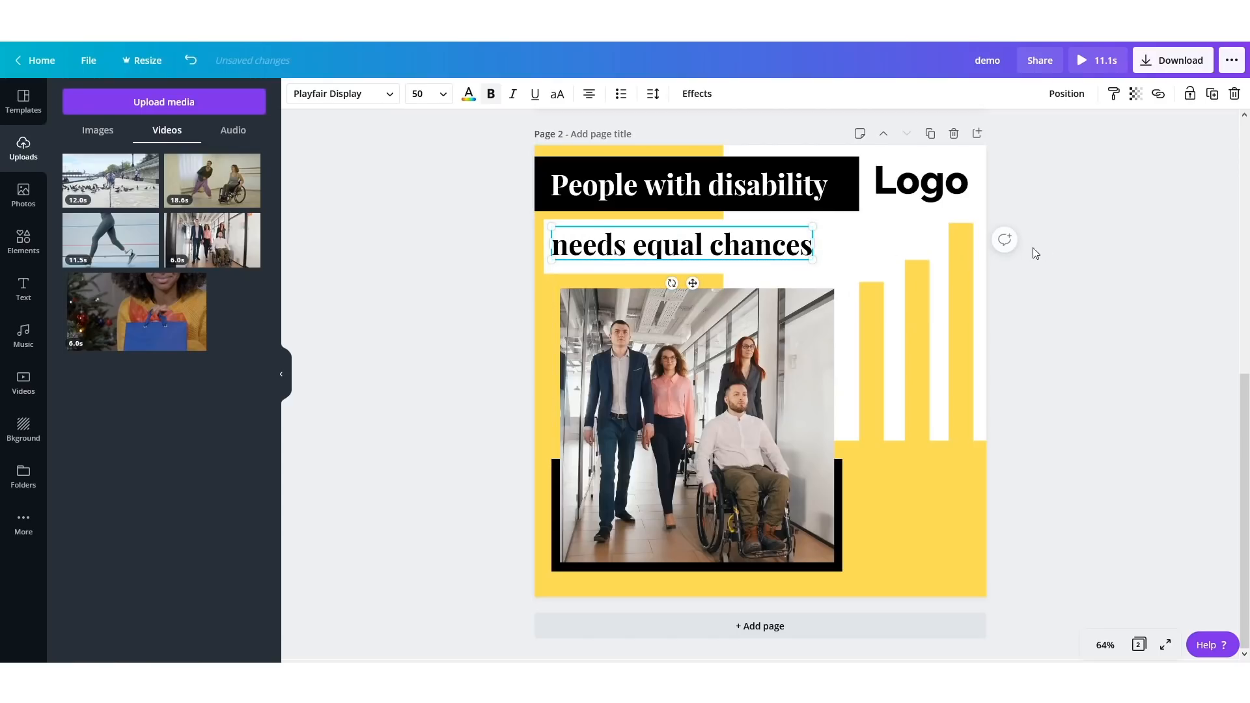
click(1091, 250)
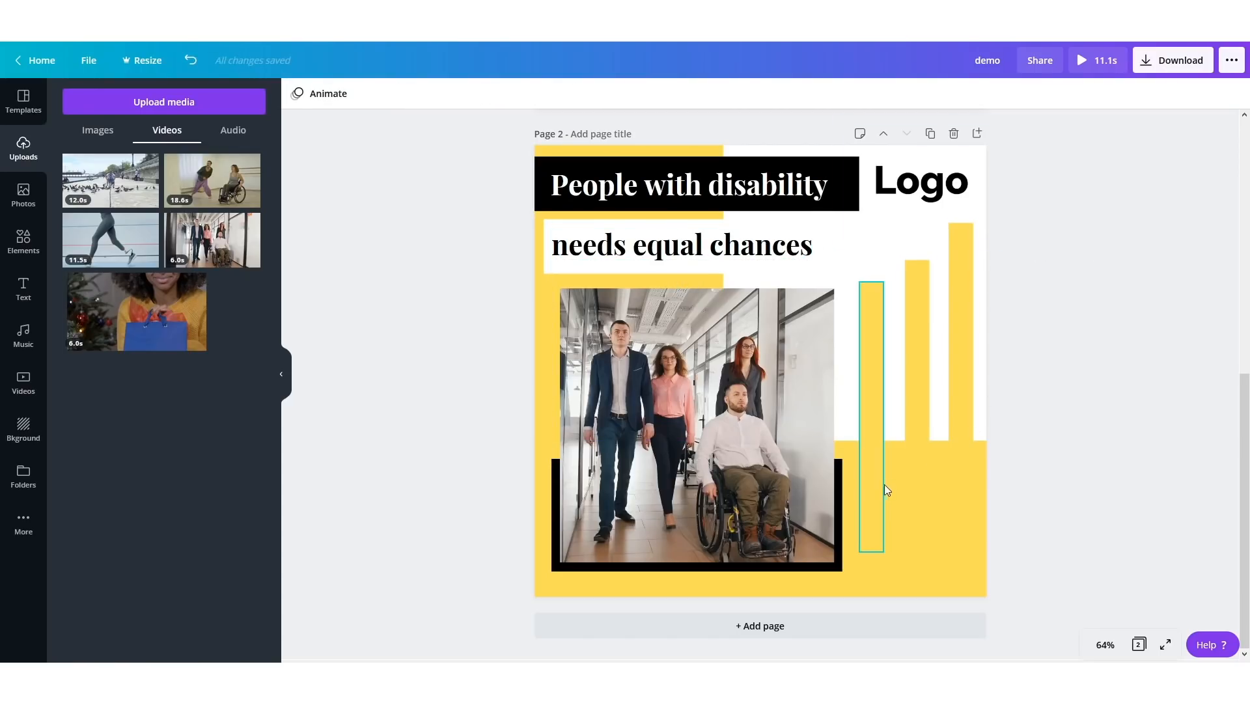
- Move the lower yellow rectangle up behind the headings, and place a slightly shortened duplicate below the logo at the page's right side
drag(923, 521, 797, 246)
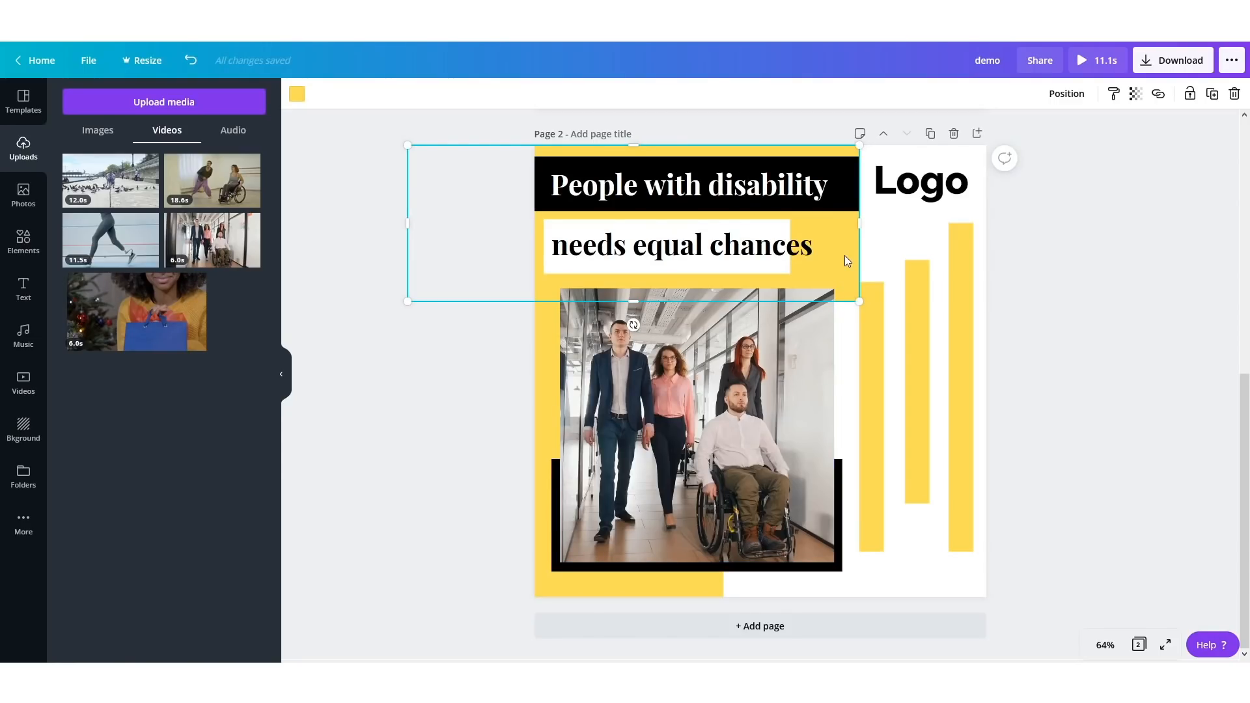
key(ctrl+d)
drag(649, 246, 1058, 299)
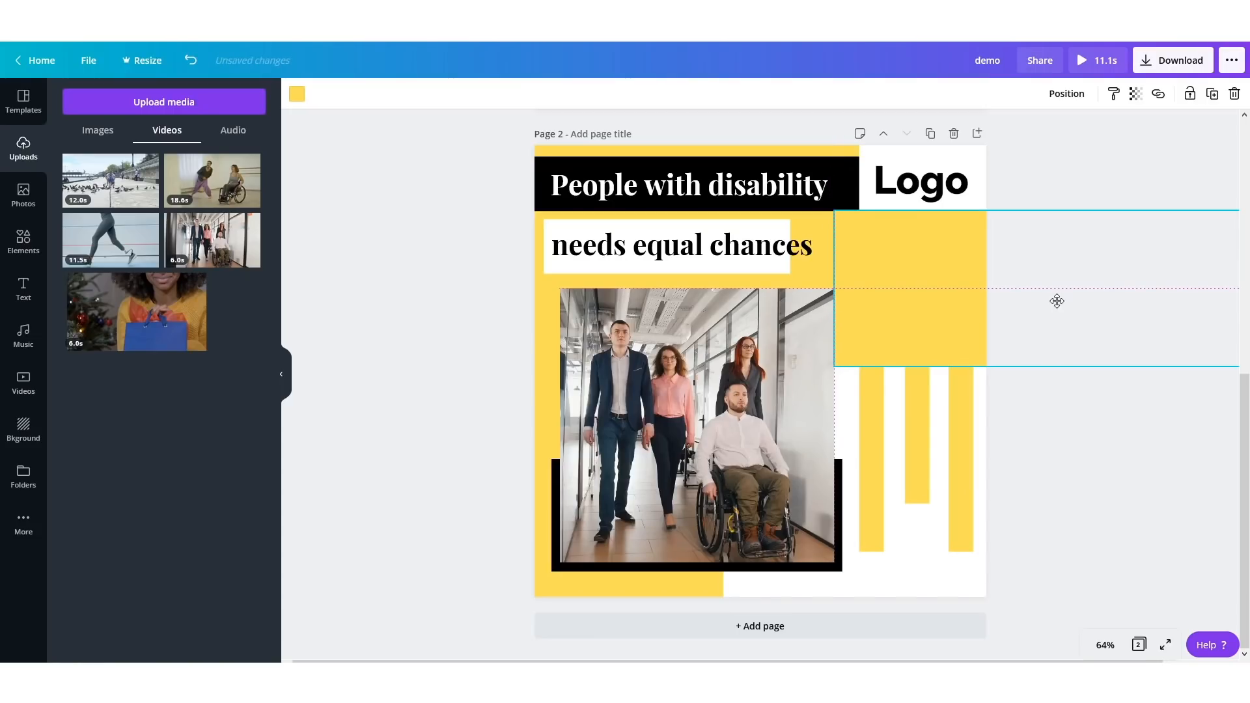
drag(1086, 366, 1041, 358)
- Send the yellow rectangle below the logo backward and widen the white bar behind "needs equal chances" to about 704 px
click(801, 259)
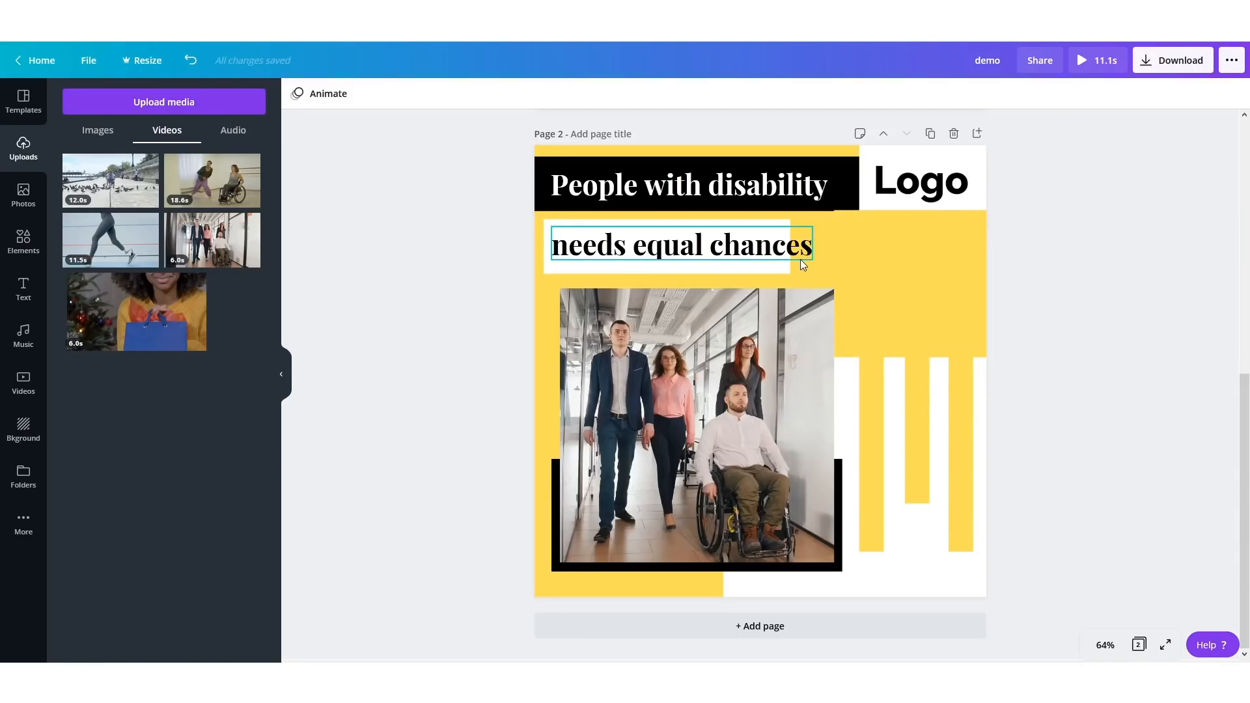
drag(791, 246, 832, 243)
click(886, 241)
click(1067, 93)
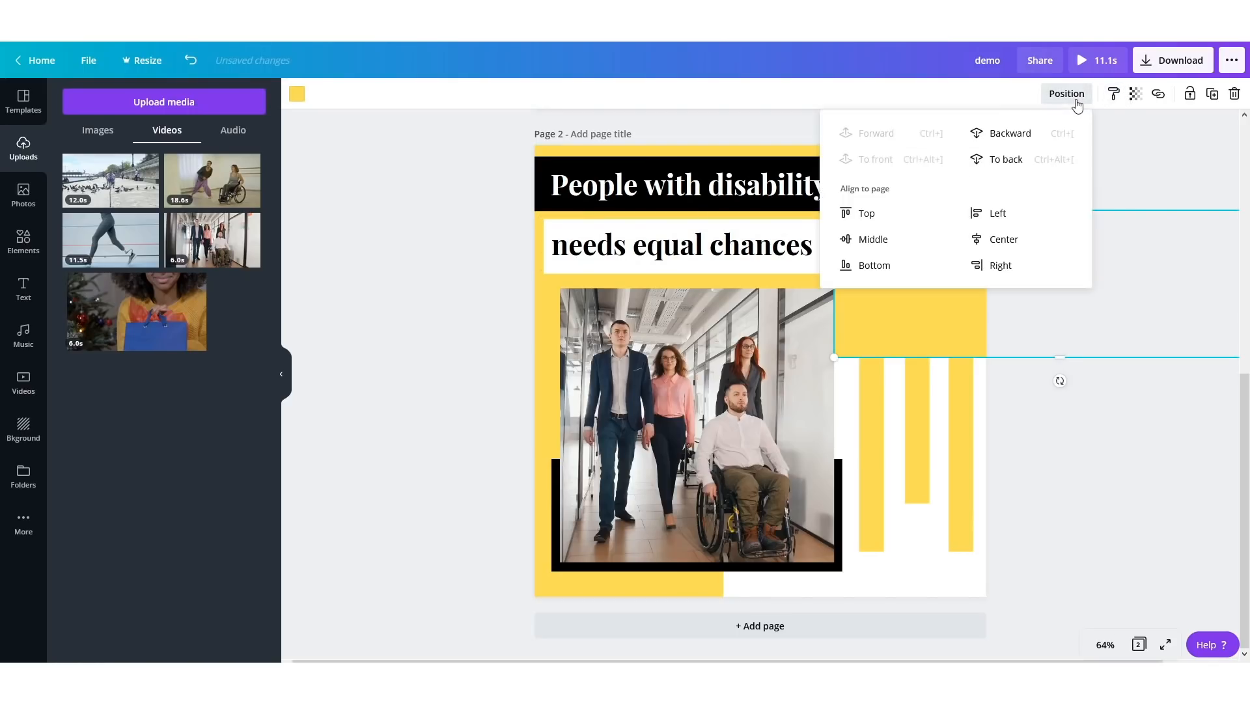
click(1020, 146)
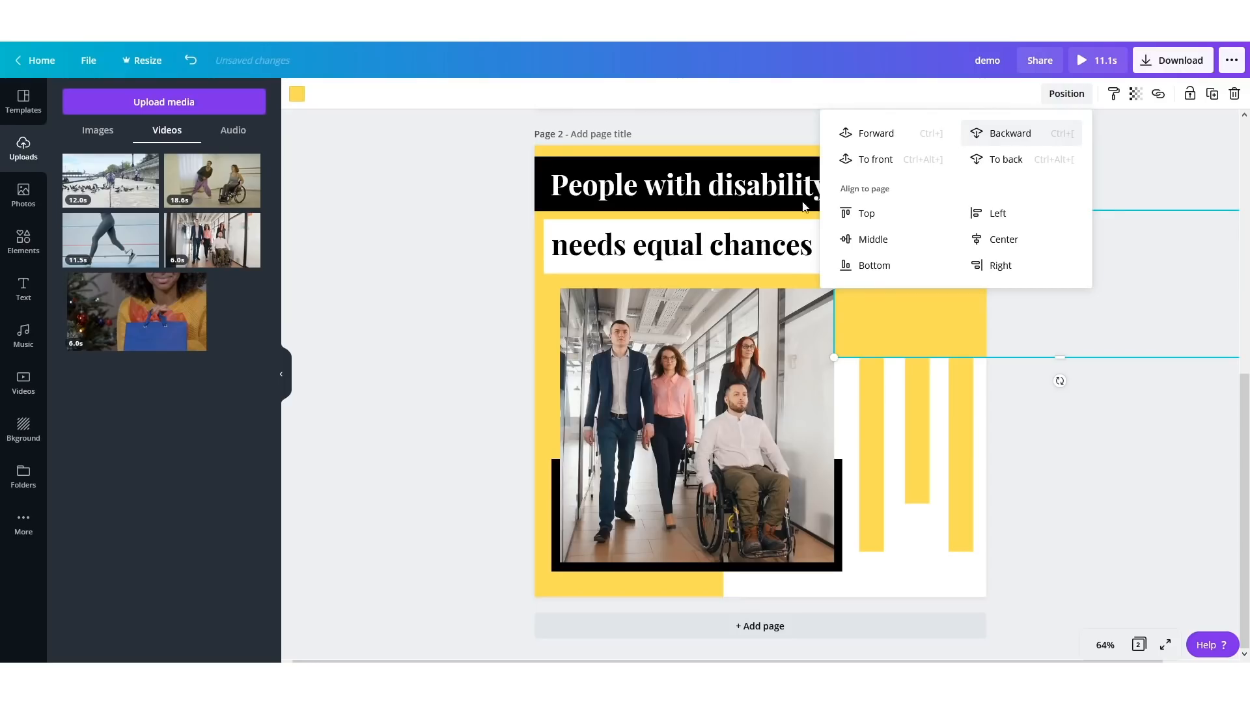
click(480, 288)
click(821, 252)
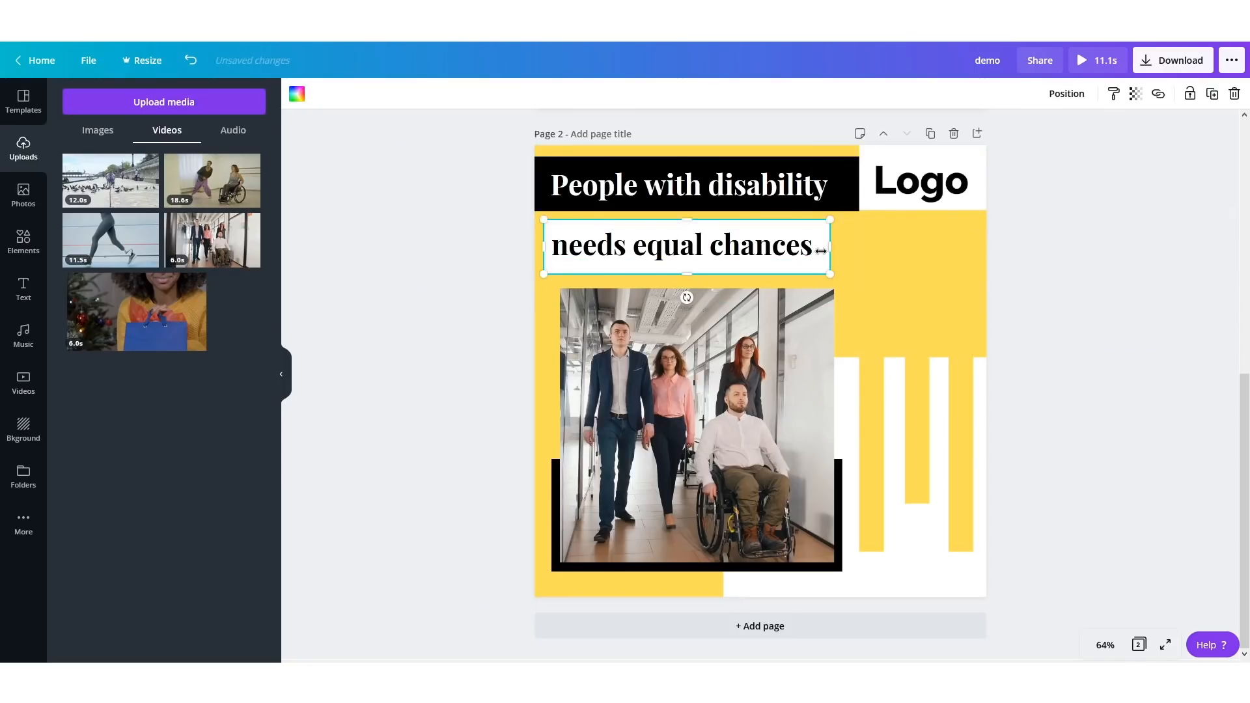
mouse_move(821, 252)
mouse_down()
mouse_move(853, 249)
mouse_move(843, 249)
mouse_up()
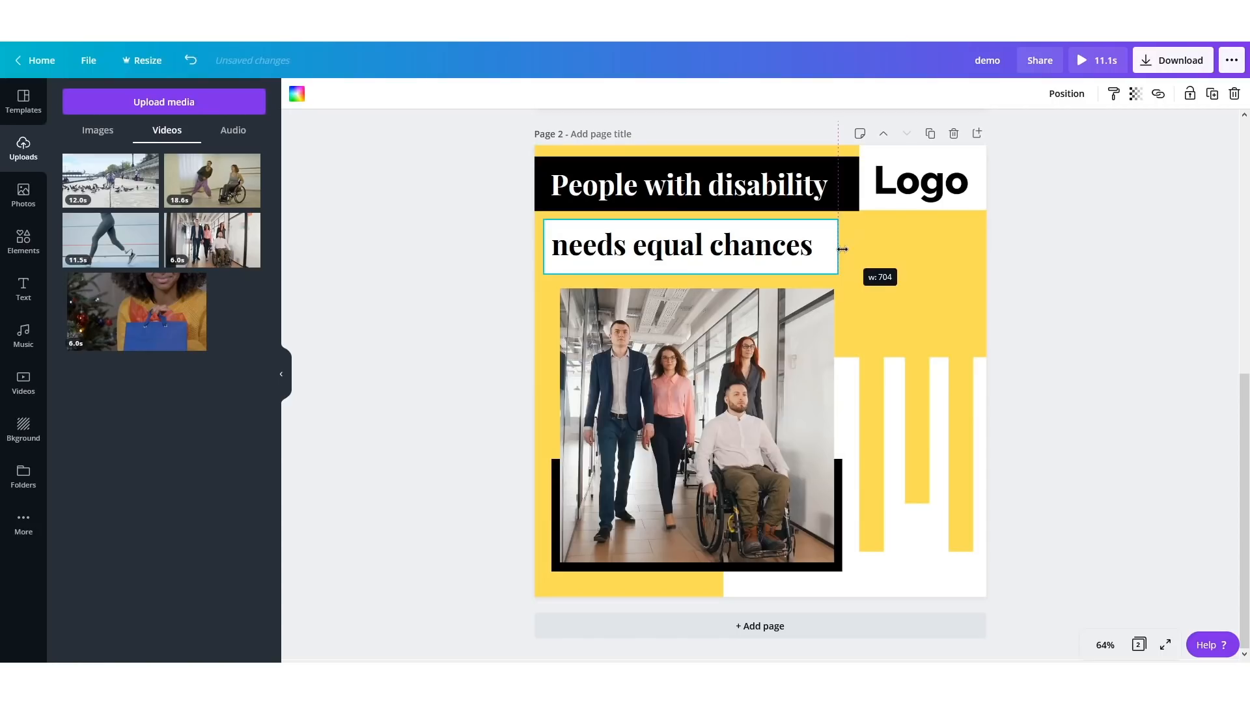
- Shift "People with disability" slightly right and trim the black bar's left end to align with the white bar
drag(685, 194, 696, 198)
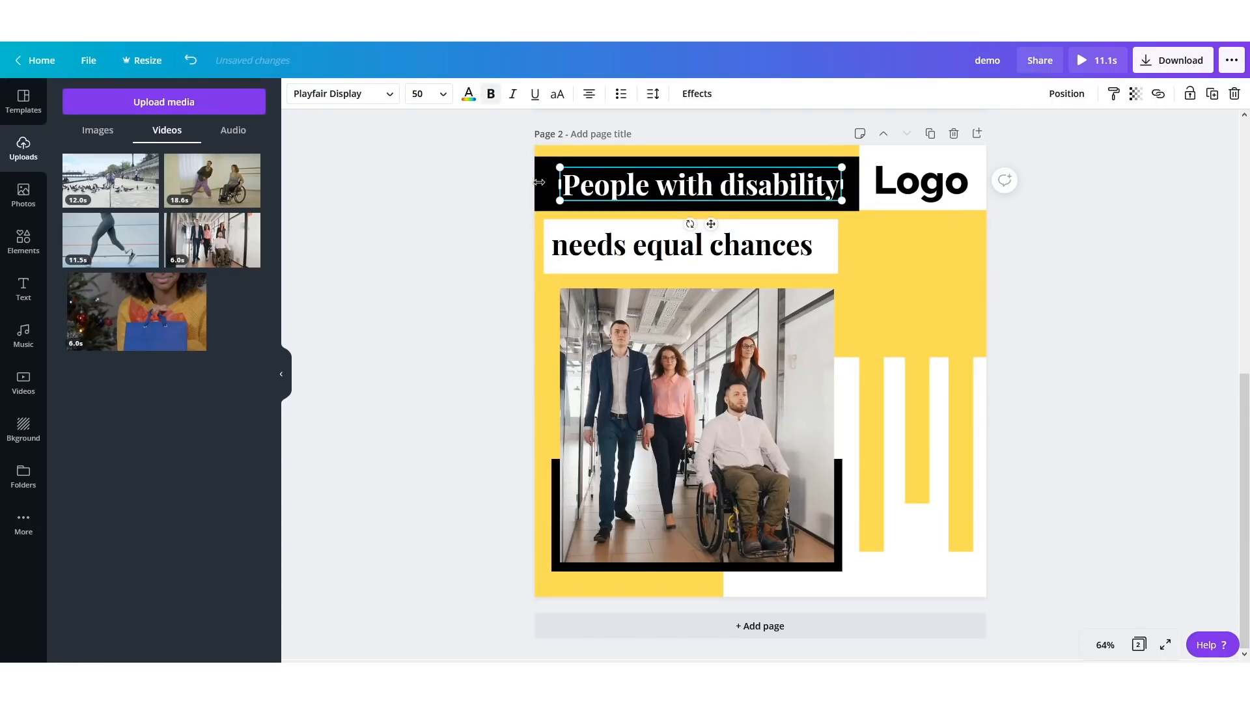
click(540, 185)
drag(536, 184, 544, 184)
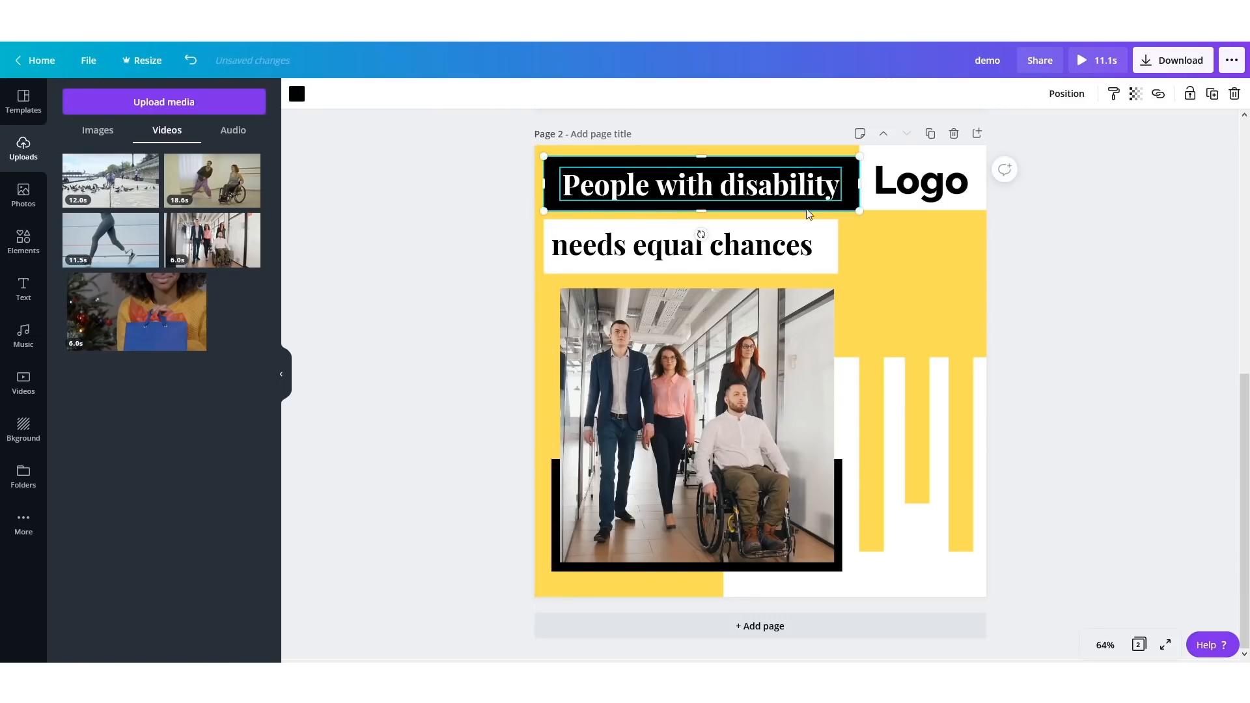
click(1077, 260)
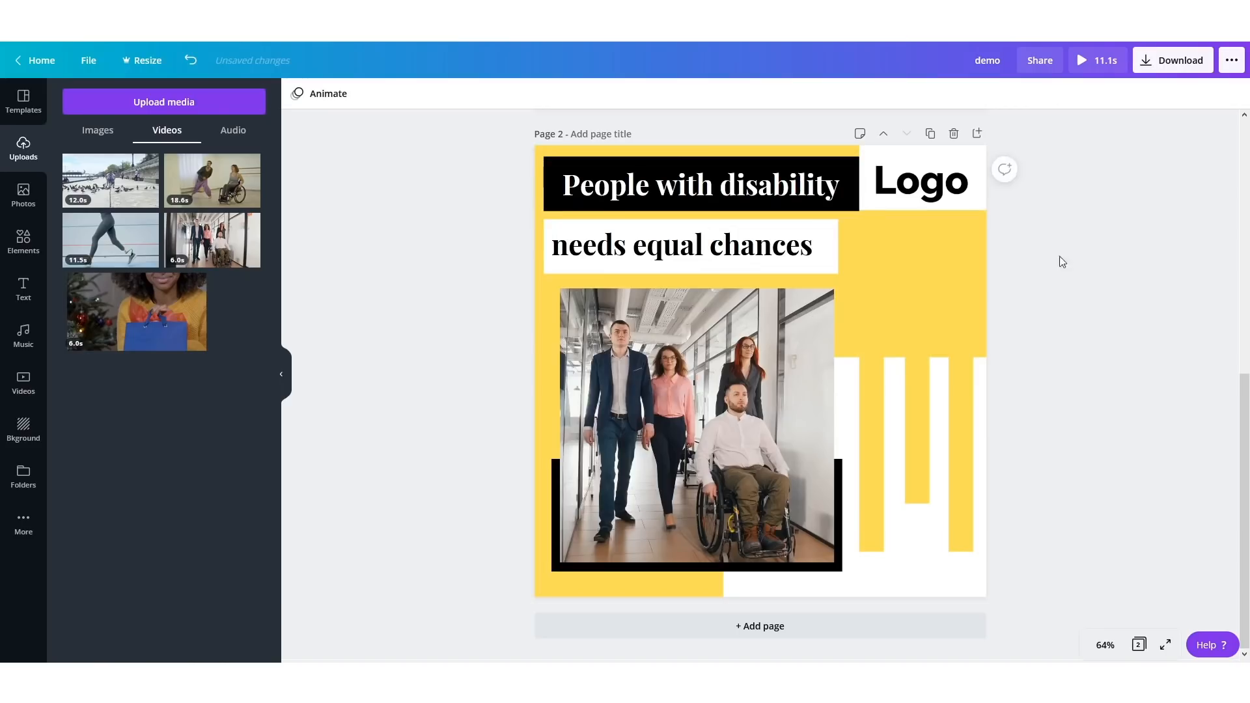
- Shift "needs equal chances" slightly right to line up with the heading above and resize the white bar to leave even margins around it
click(822, 245)
drag(837, 250, 826, 249)
click(623, 189)
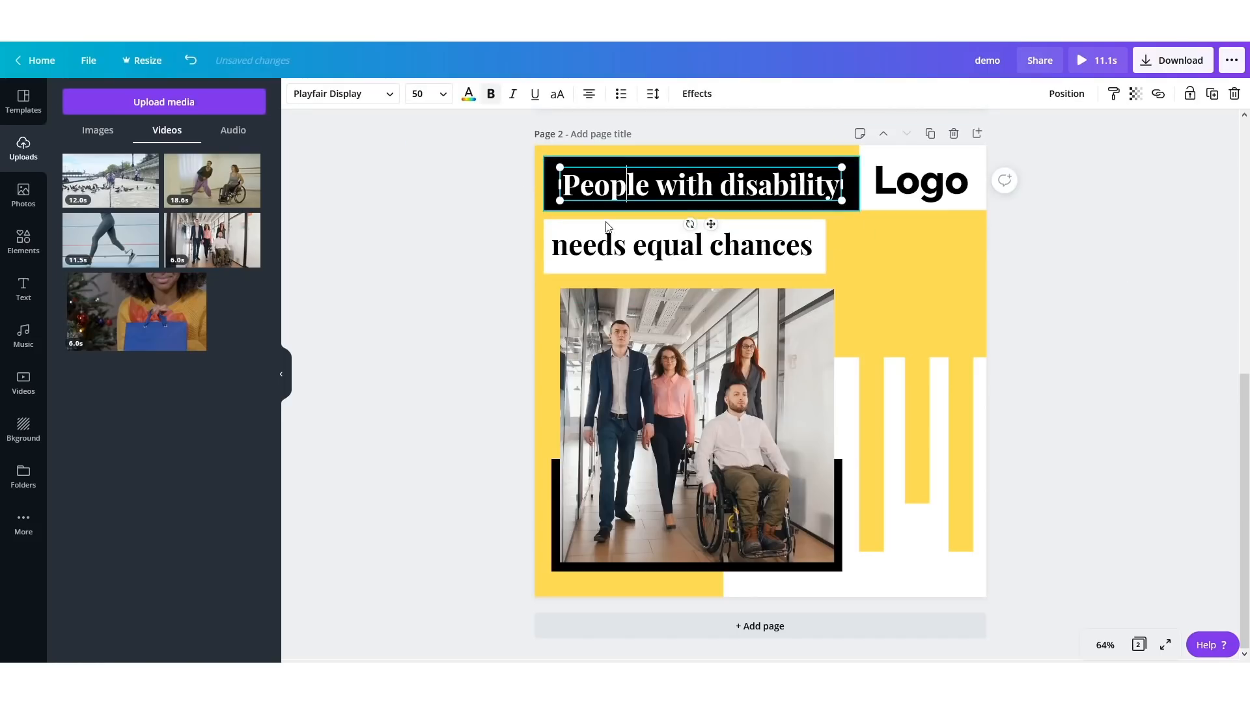
drag(570, 245, 583, 245)
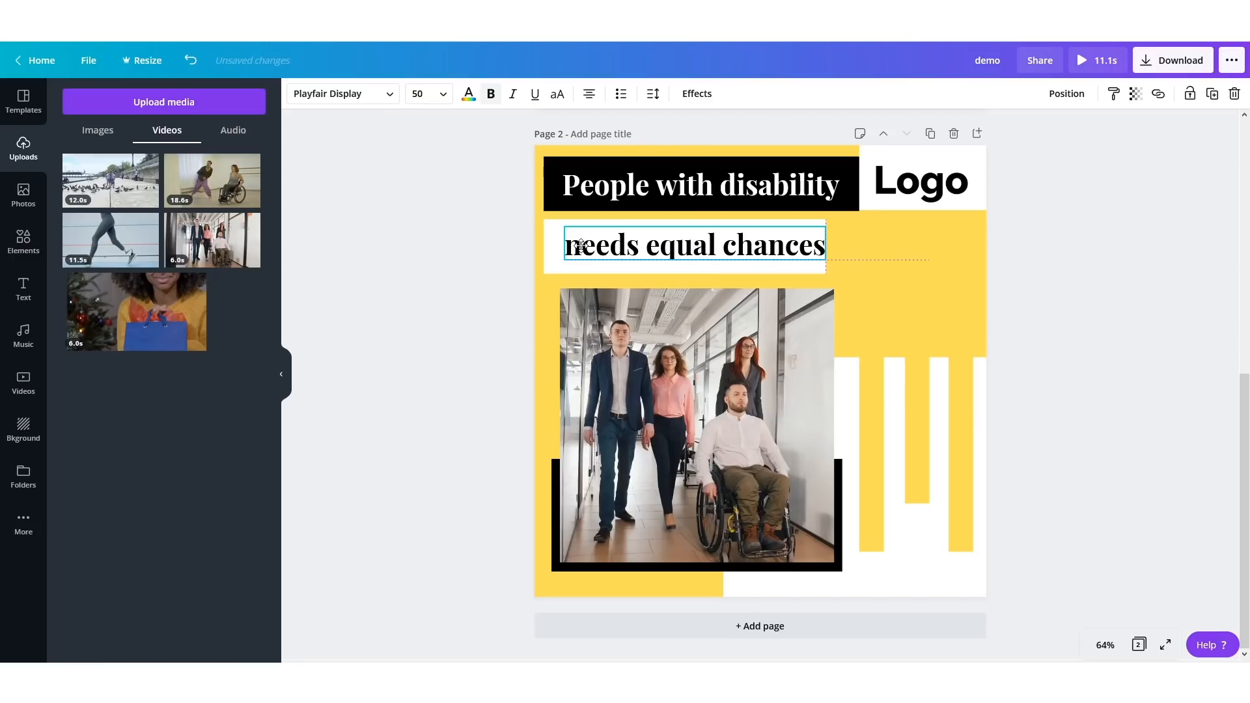
click(1032, 228)
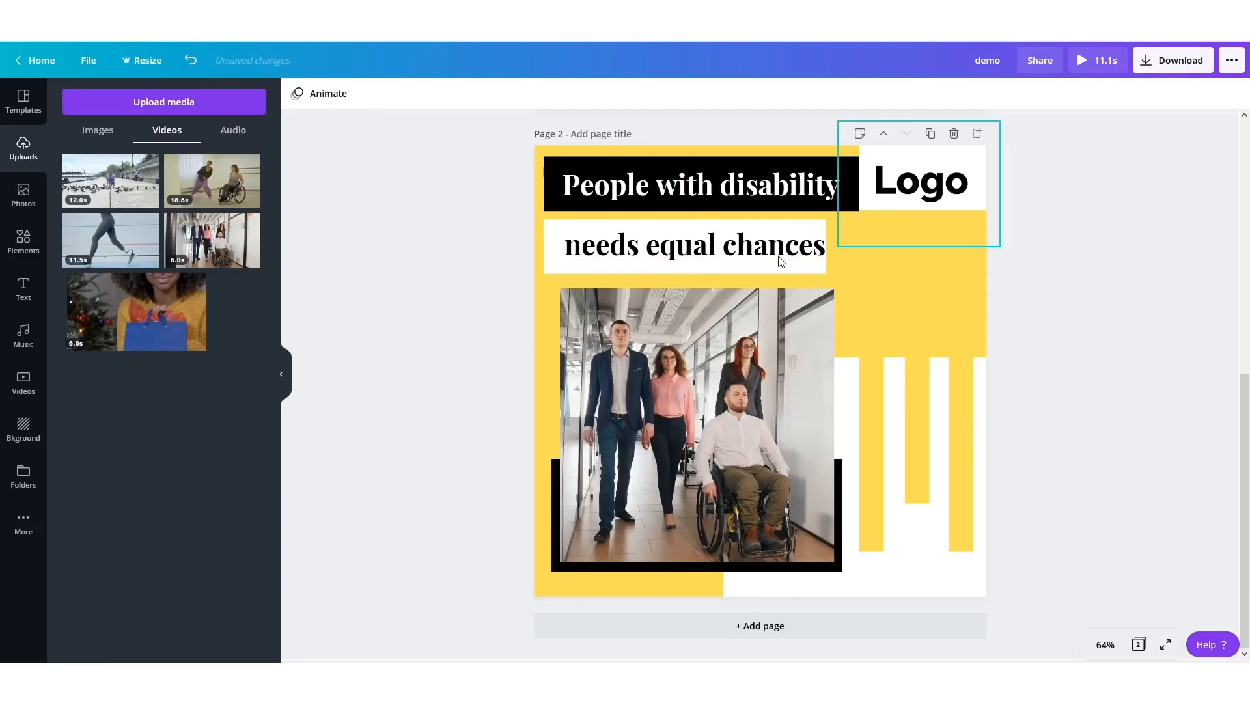
click(556, 261)
drag(825, 247, 839, 249)
click(1123, 265)
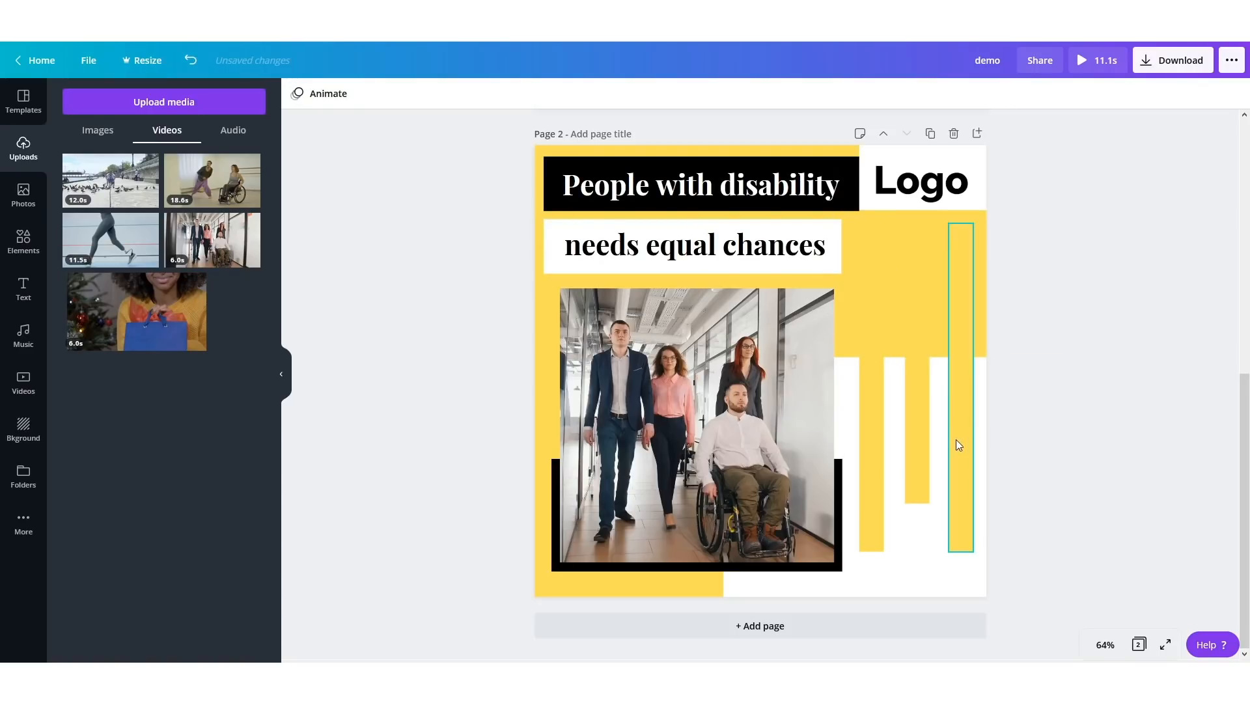
- Reposition the three thin yellow strips on page 2 so they hang below the yellow rectangle, each reaching lower toward the page's right edge
drag(960, 325, 965, 320)
key(ctrl+z)
click(967, 417)
drag(966, 412, 869, 371)
drag(878, 220, 873, 284)
drag(874, 411, 870, 407)
click(1120, 410)
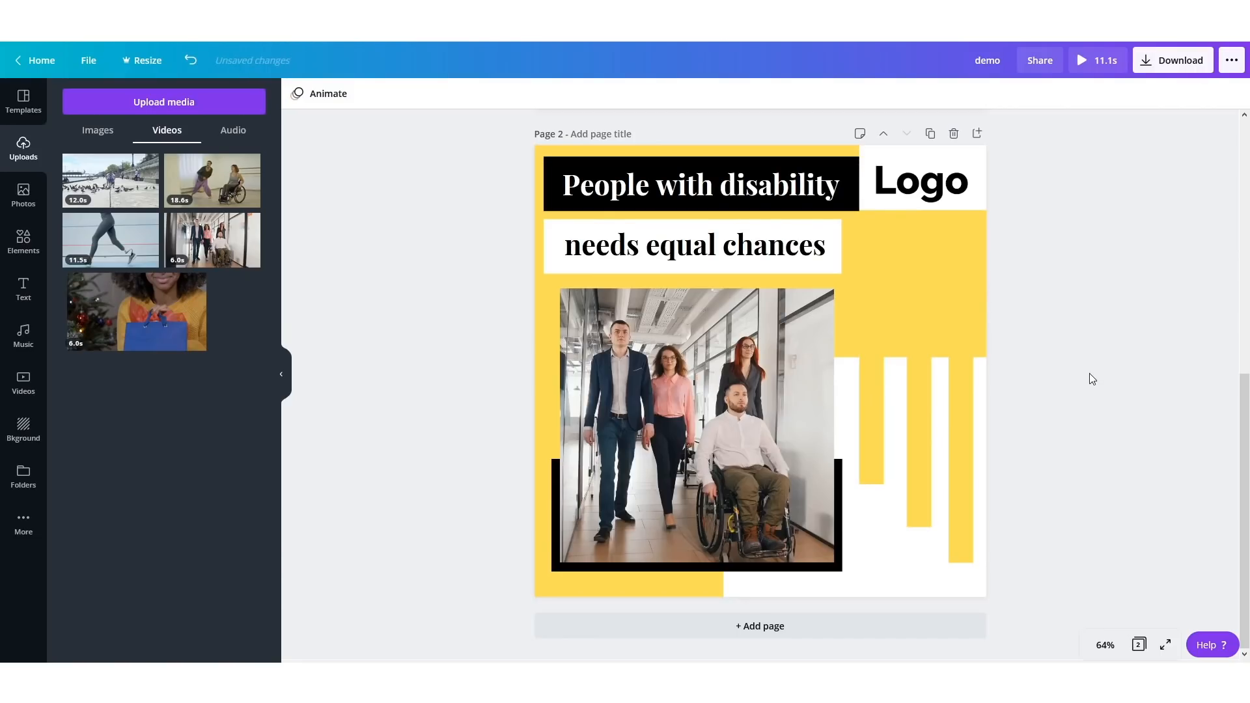
- Shift "People with disability" slightly left and narrow its black bar to about 731 px, leaving a gap before the logo
scroll(1099, 365, up, 7)
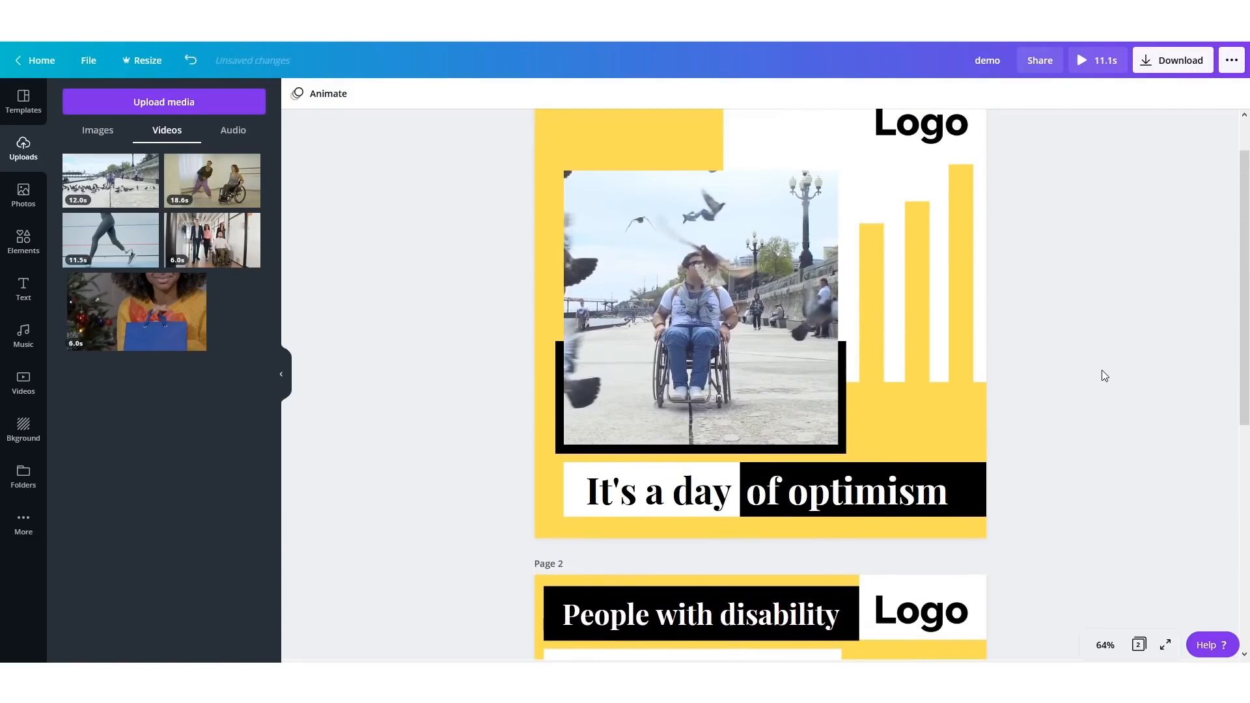
scroll(1102, 375, down, 2)
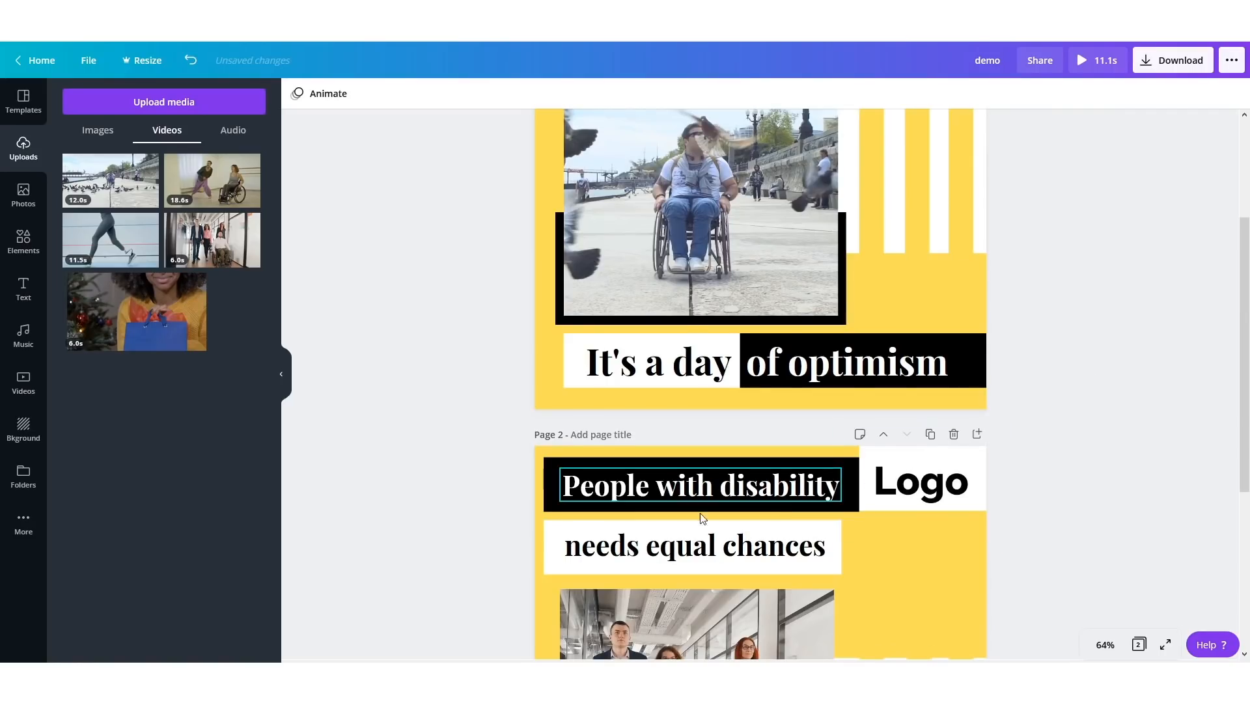
click(677, 494)
drag(673, 493, 665, 493)
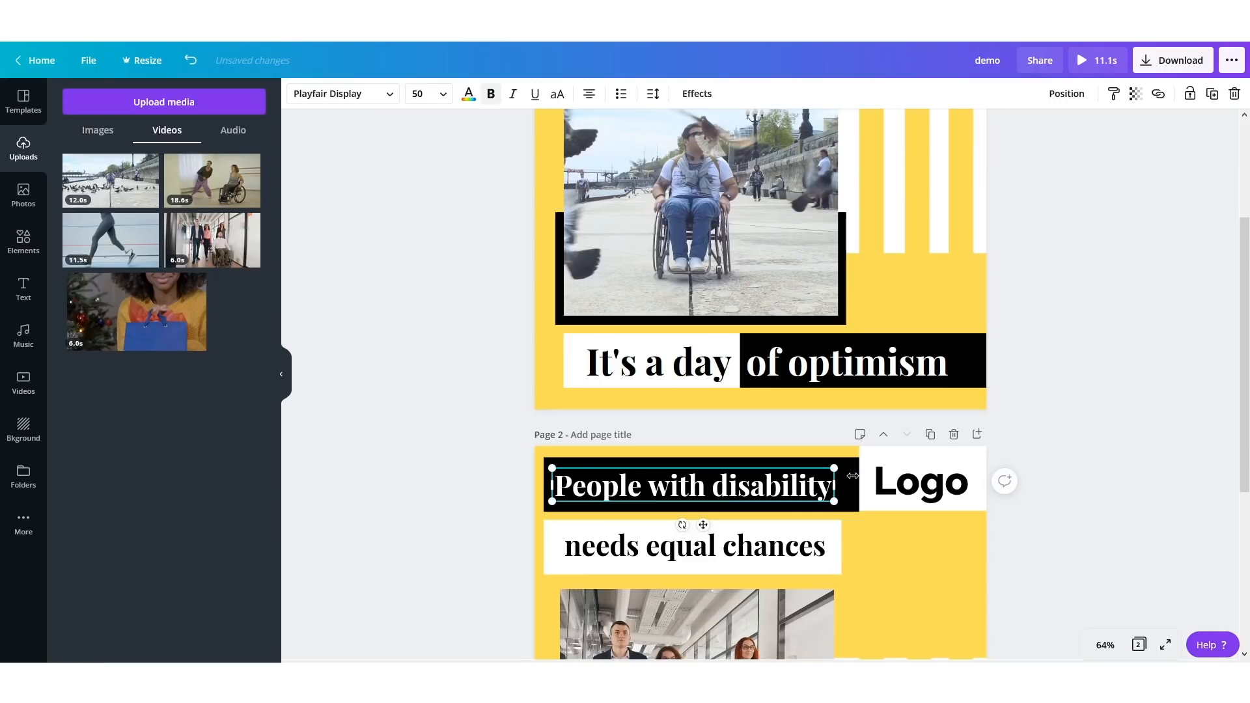
click(1130, 438)
drag(851, 484, 849, 487)
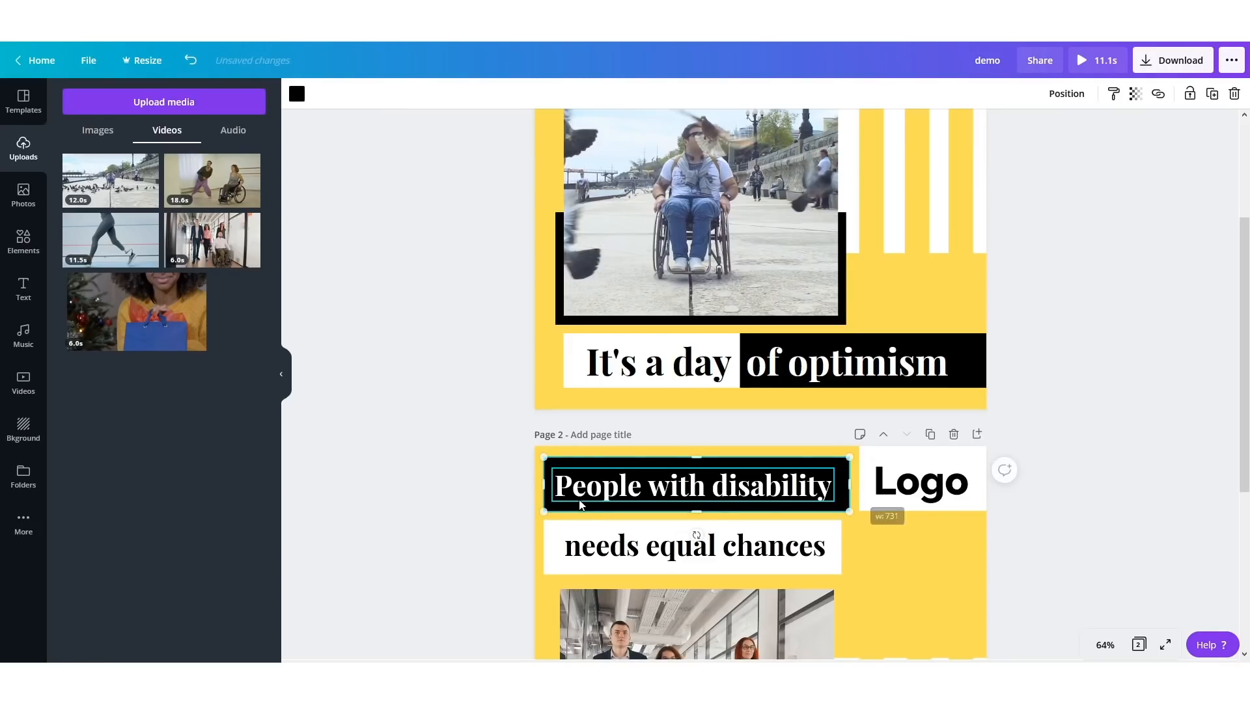
click(1128, 443)
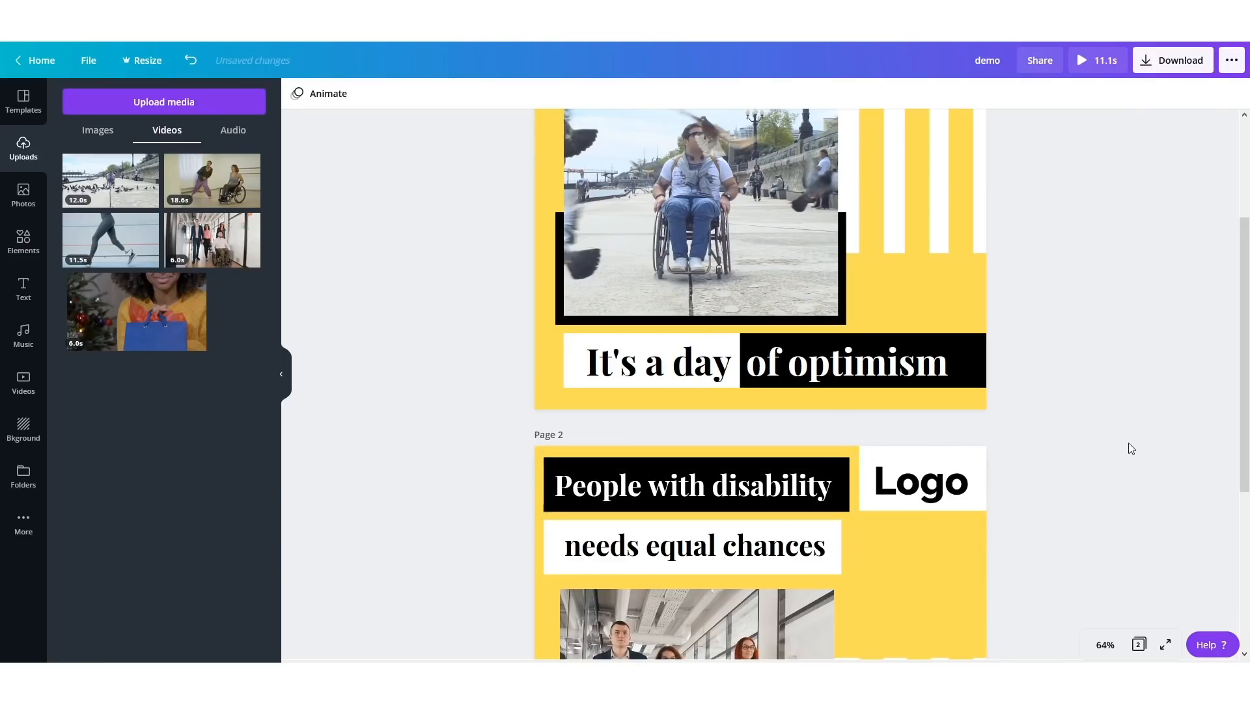
scroll(1175, 441, down, 5)
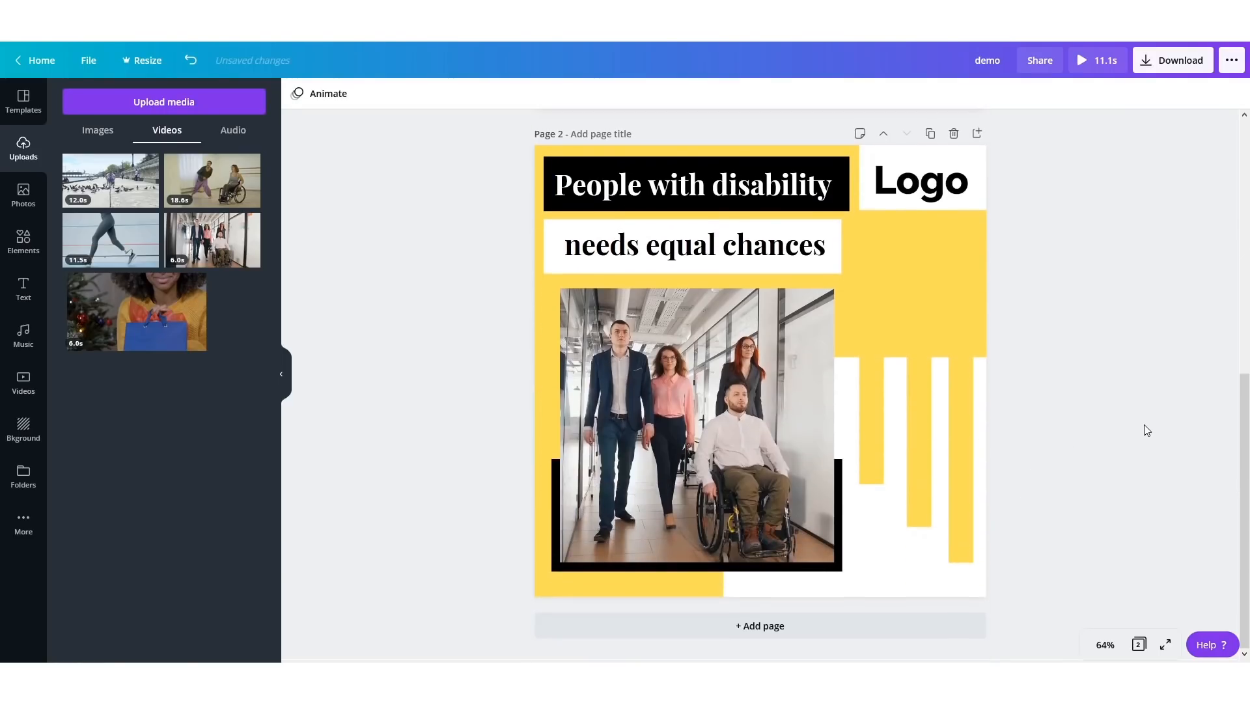
- Trim the end of the office corridor video on page 2 to a duration of 5.0 s
scroll(1139, 448, up, 2)
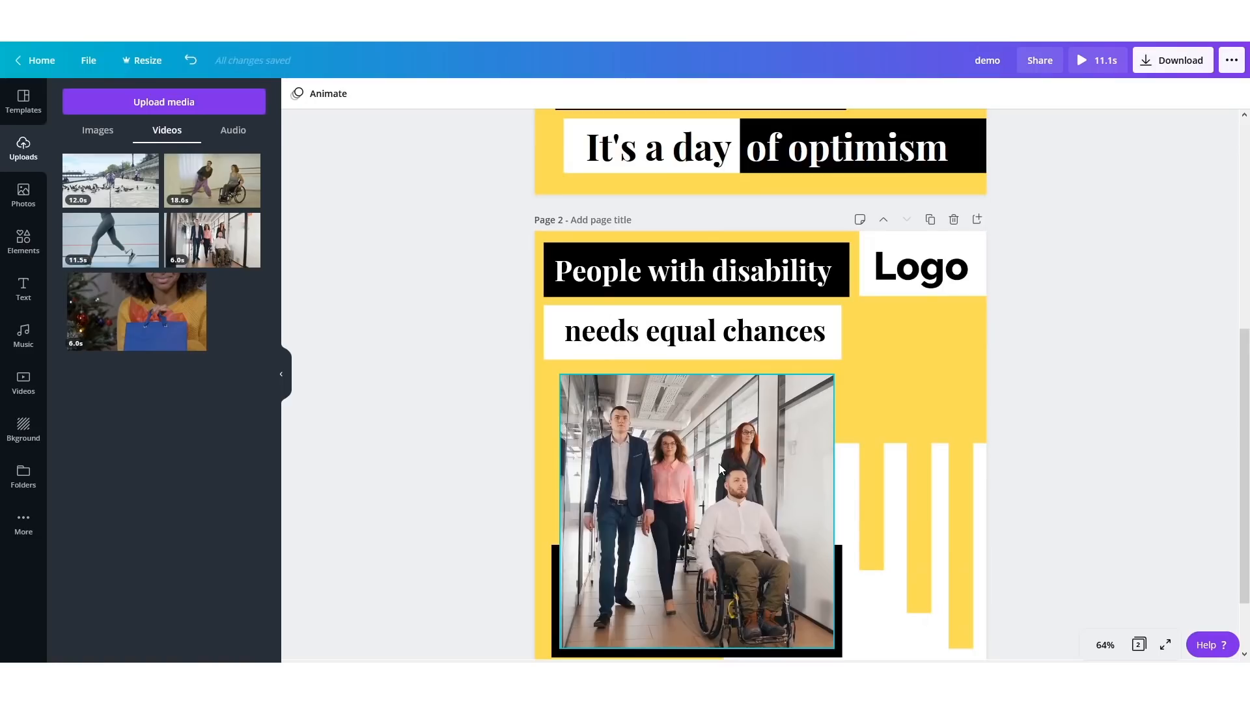
click(720, 459)
click(350, 93)
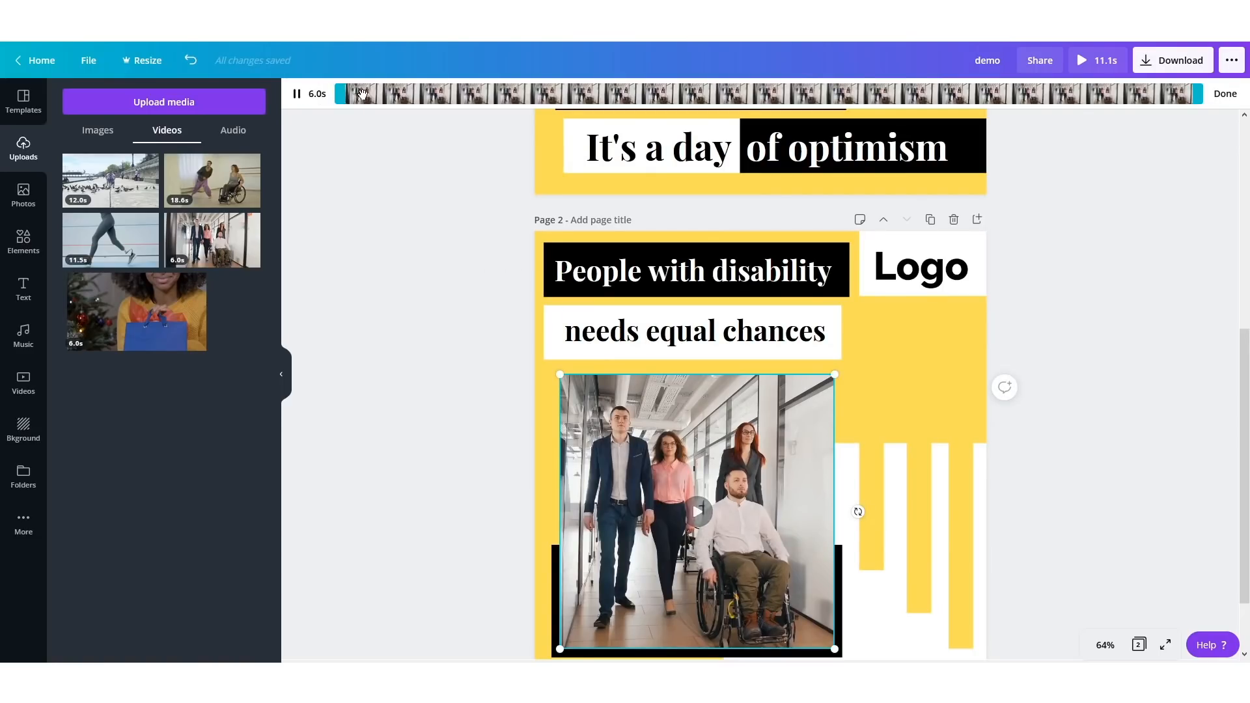
drag(1200, 94, 1062, 94)
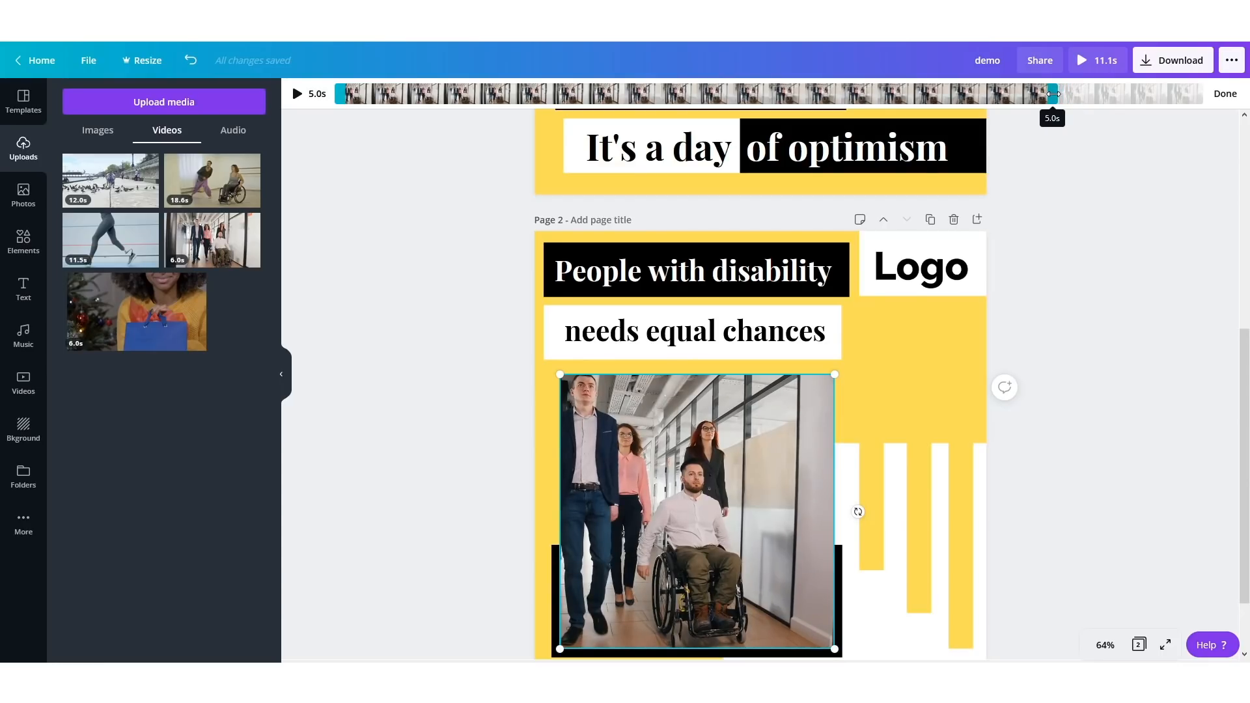
click(1226, 93)
- Select all elements on page 1 and add a blank third page after page 2
scroll(1206, 251, up, 5)
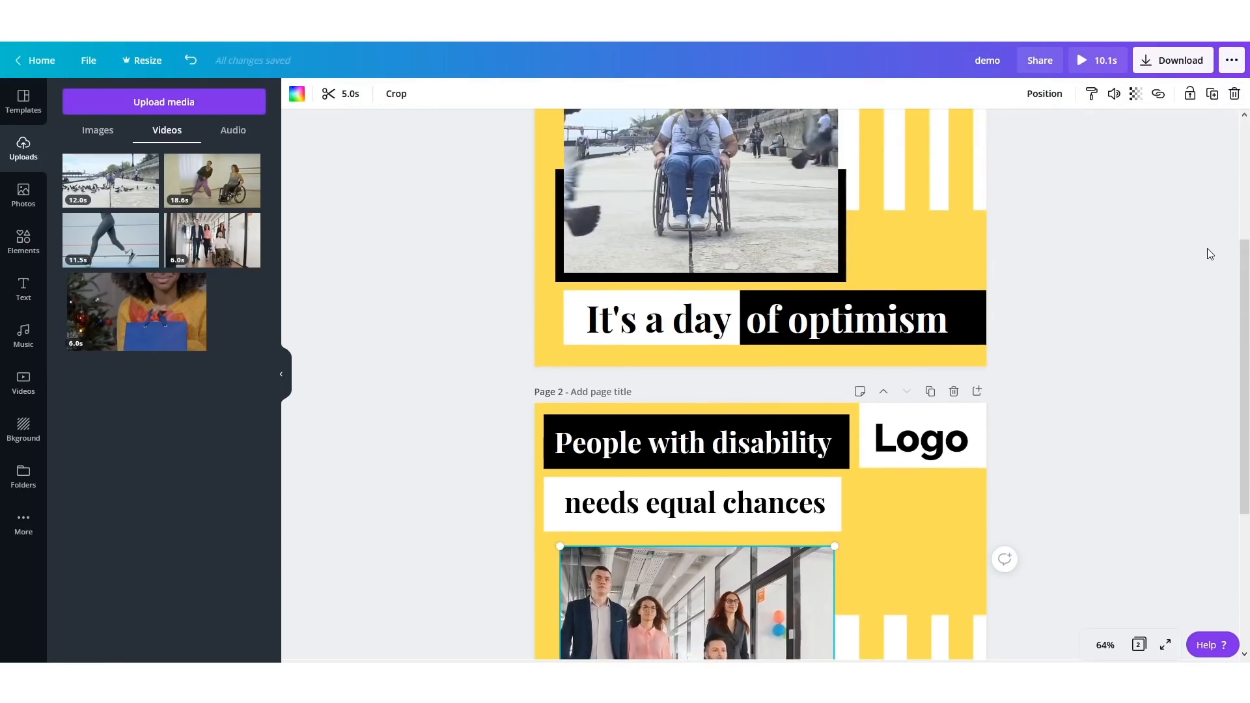
scroll(1203, 256, up, 2)
scroll(1159, 260, down, 5)
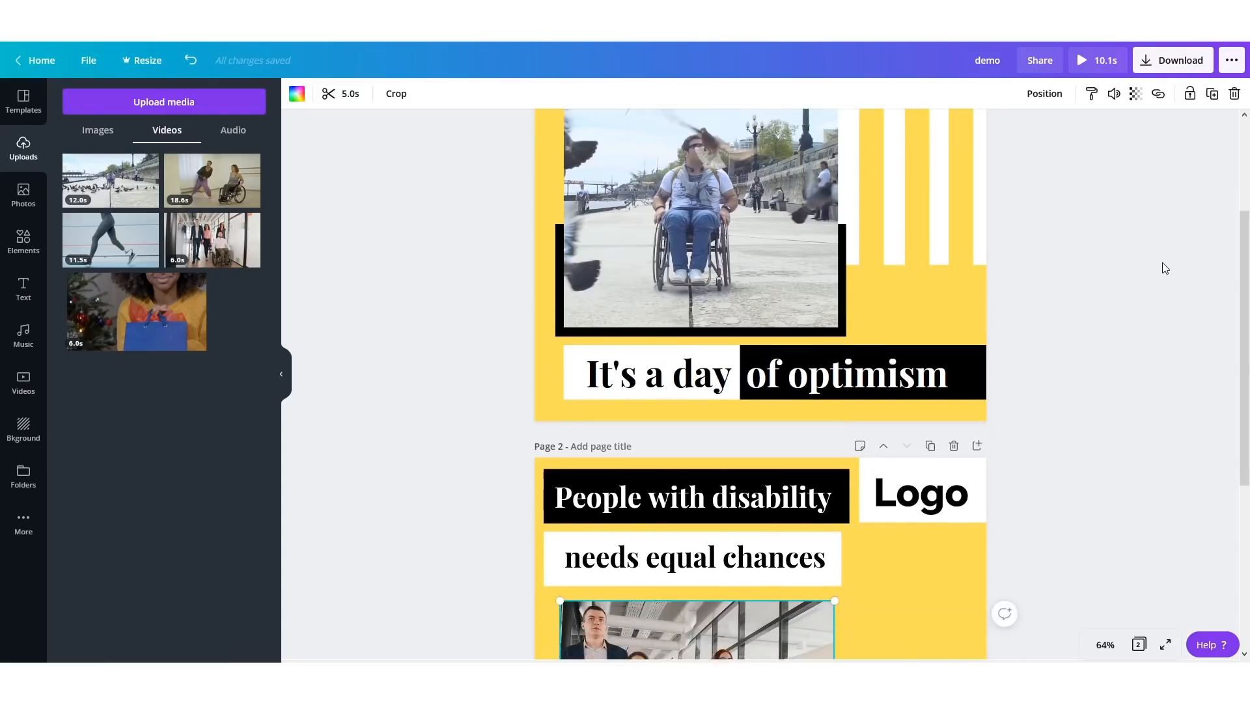
scroll(1163, 265, down, 2)
scroll(1165, 270, up, 4)
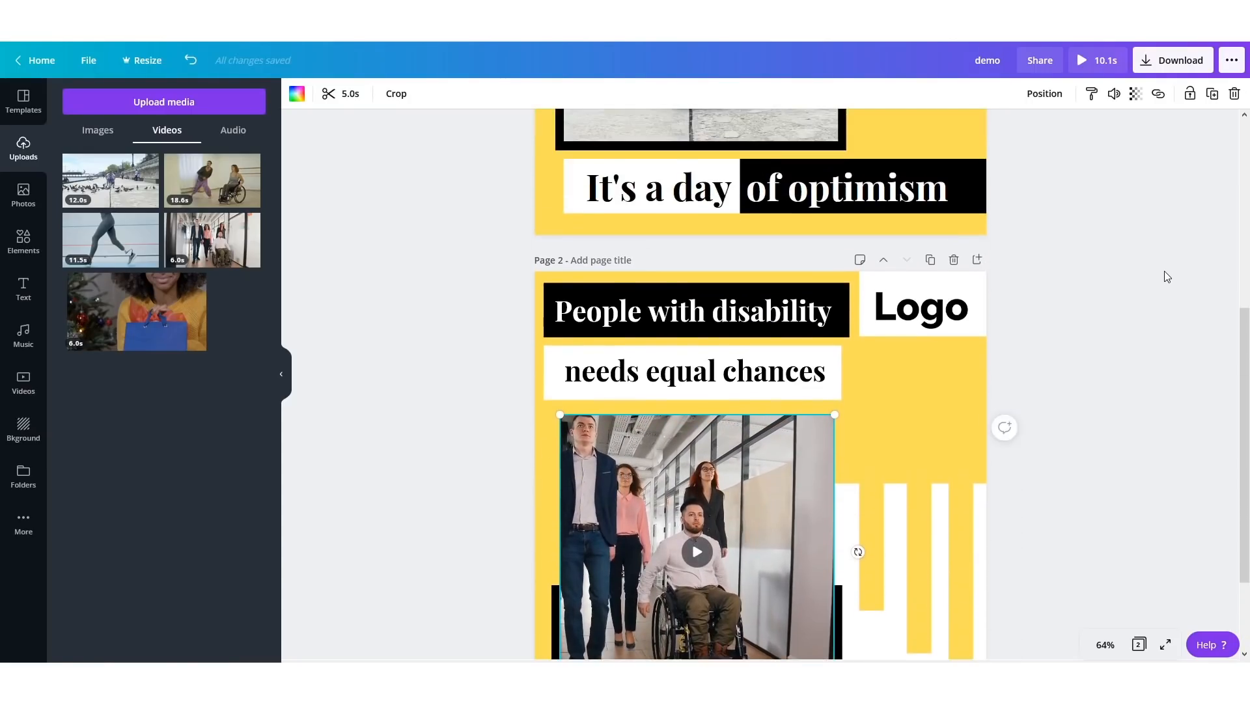
scroll(1166, 279, up, 3)
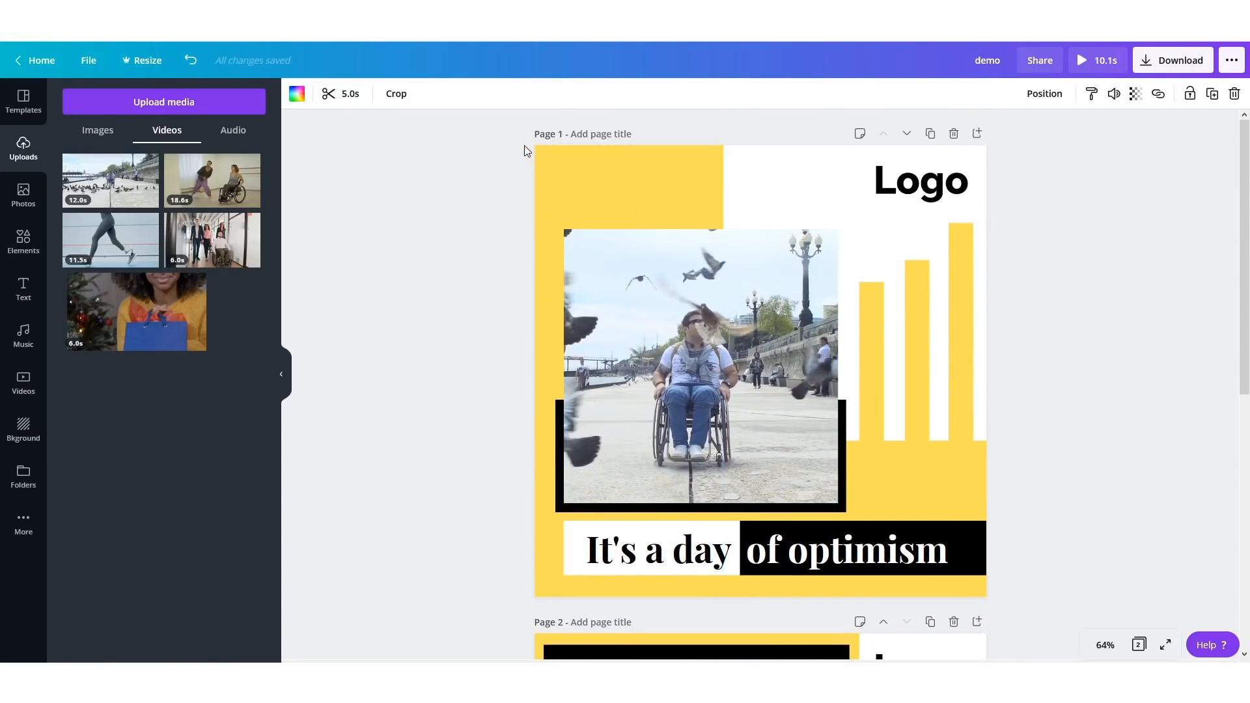
drag(505, 139, 1044, 604)
scroll(1075, 431, down, 5)
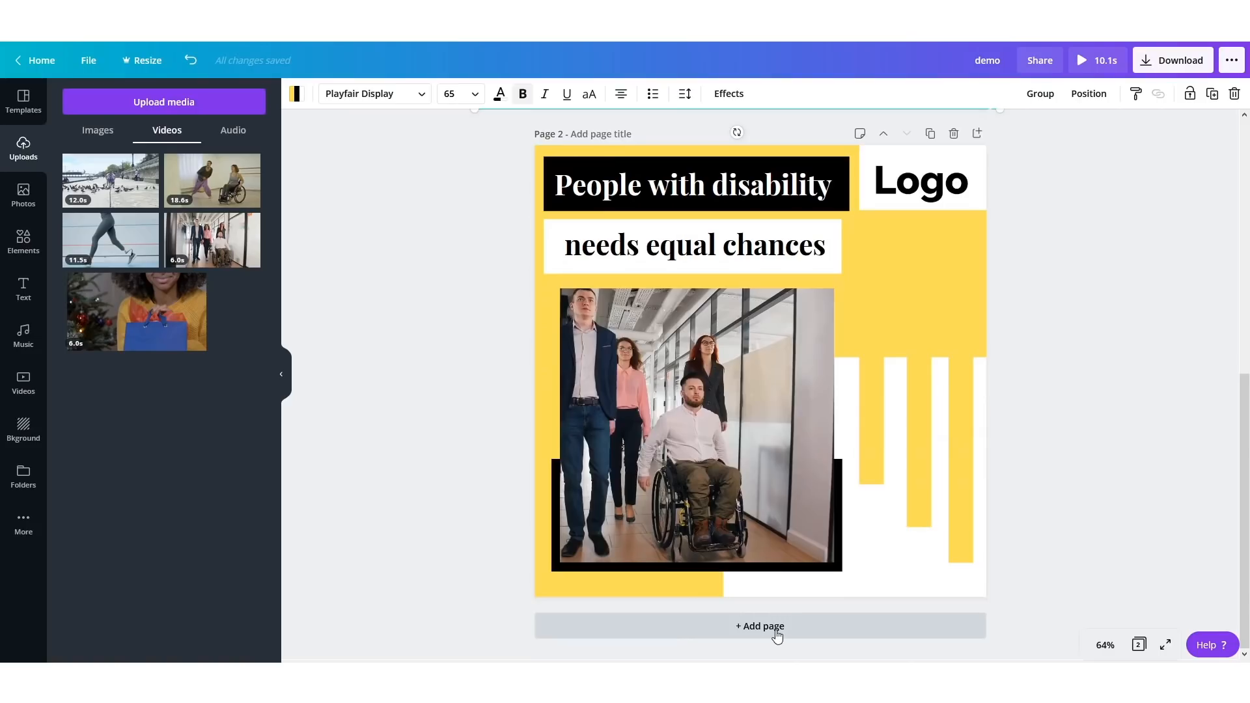
click(777, 637)
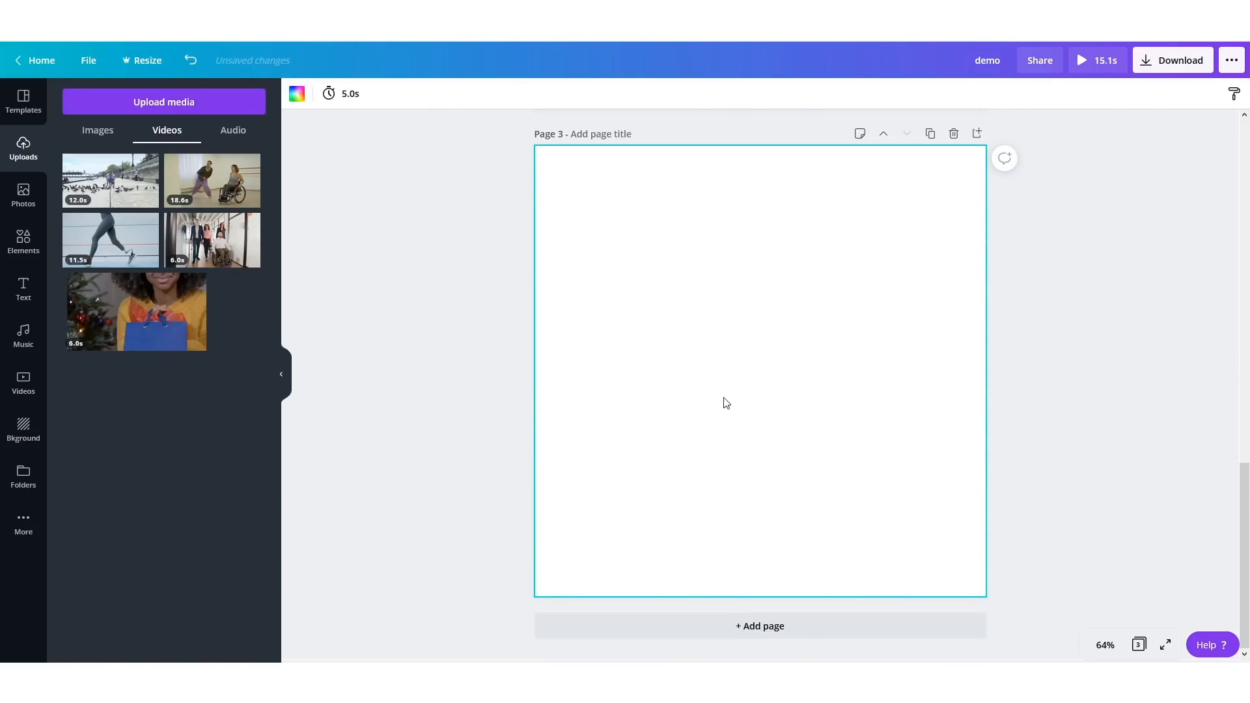
- Paste page 1's copied elements onto page 3 and set the font size of both heading texts to 50
key(ctrl+v)
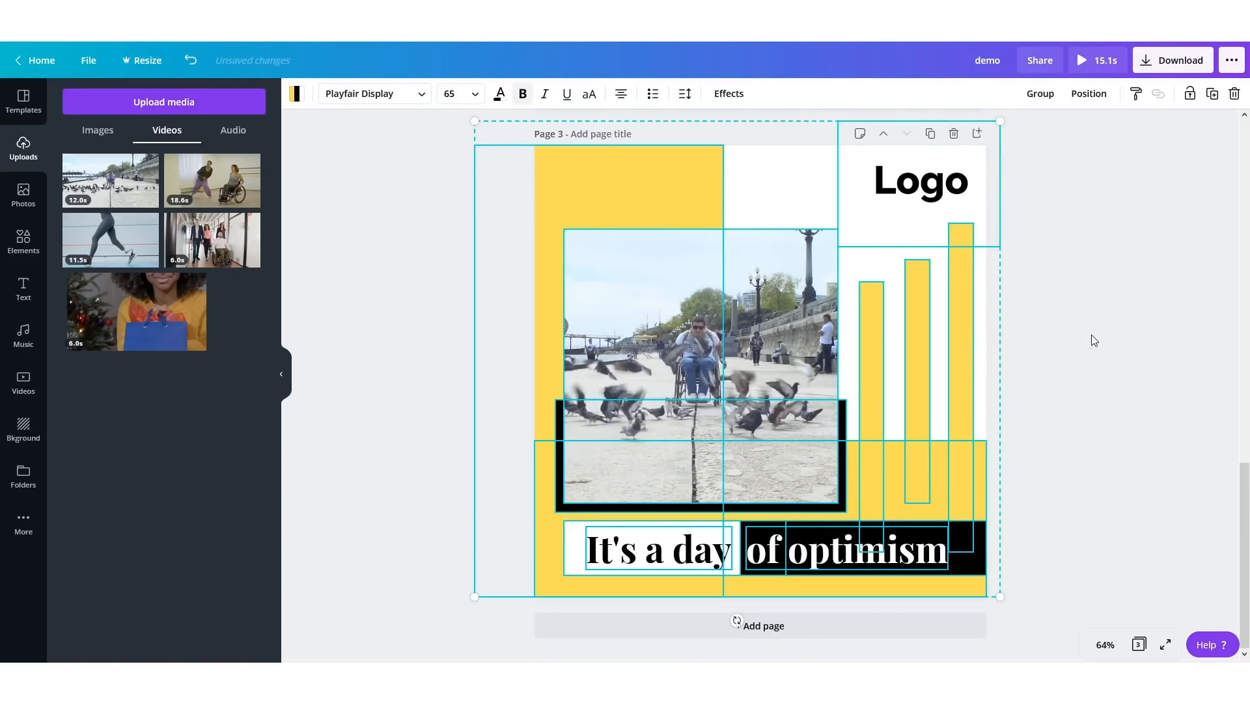
click(1091, 335)
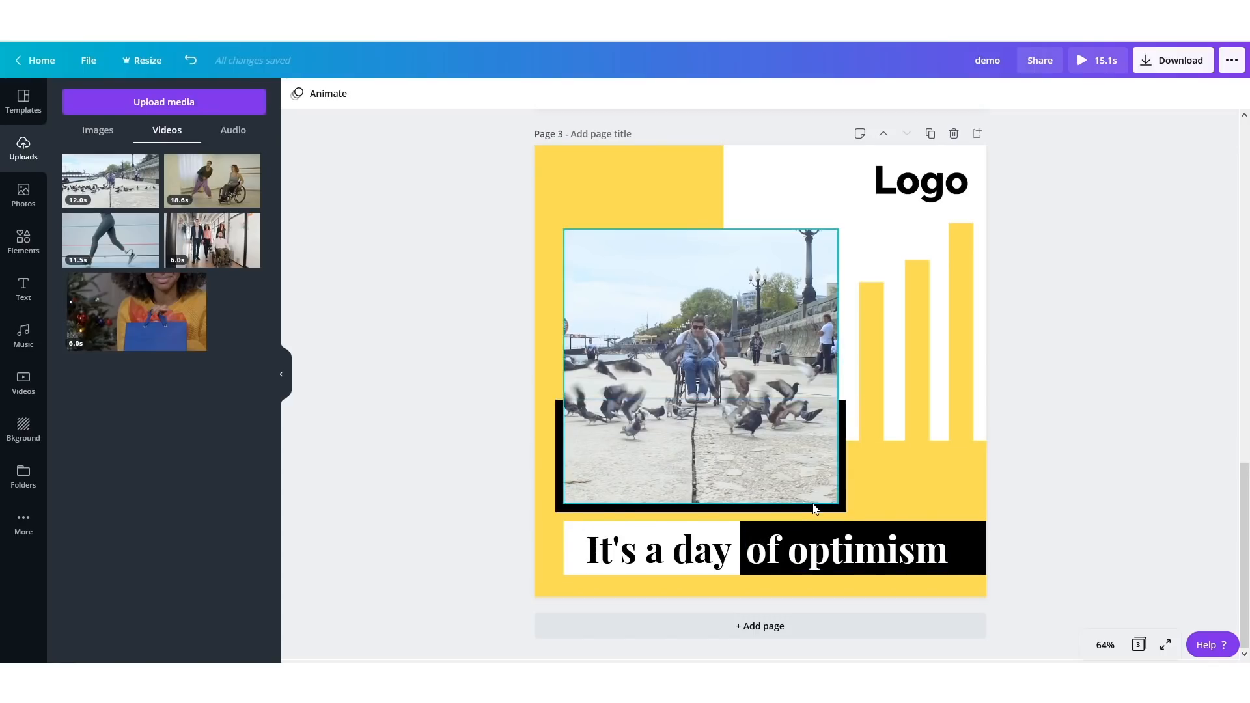
double_click(644, 558)
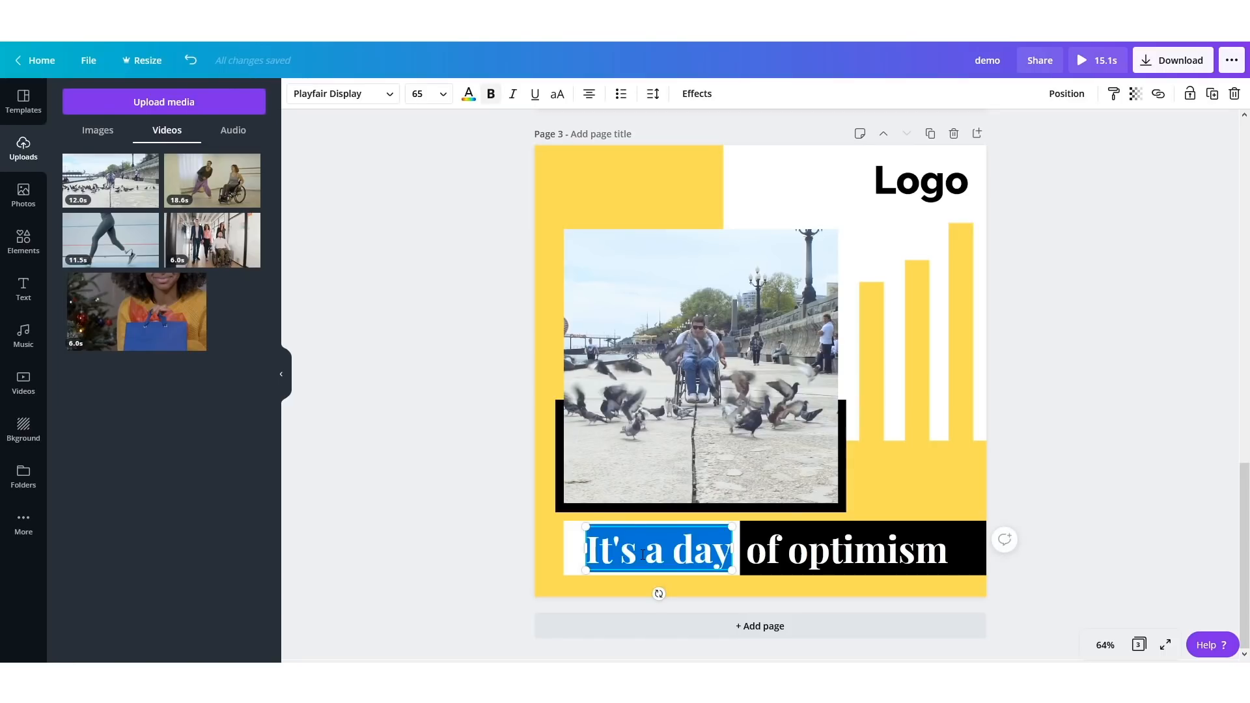
click(422, 93)
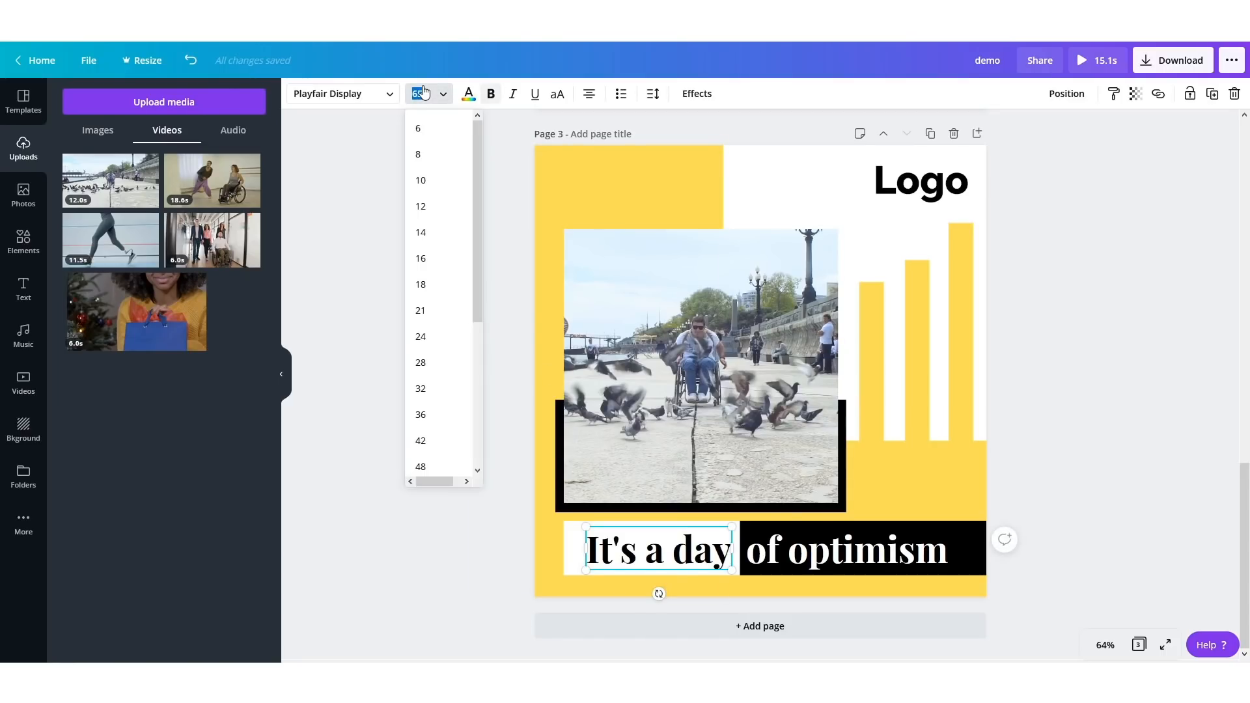
key(Return)
click(811, 542)
click(422, 98)
text(50)
key(Return)
- Replace the page 3 heading texts with "And a platform" and "to excel"
double_click(637, 543)
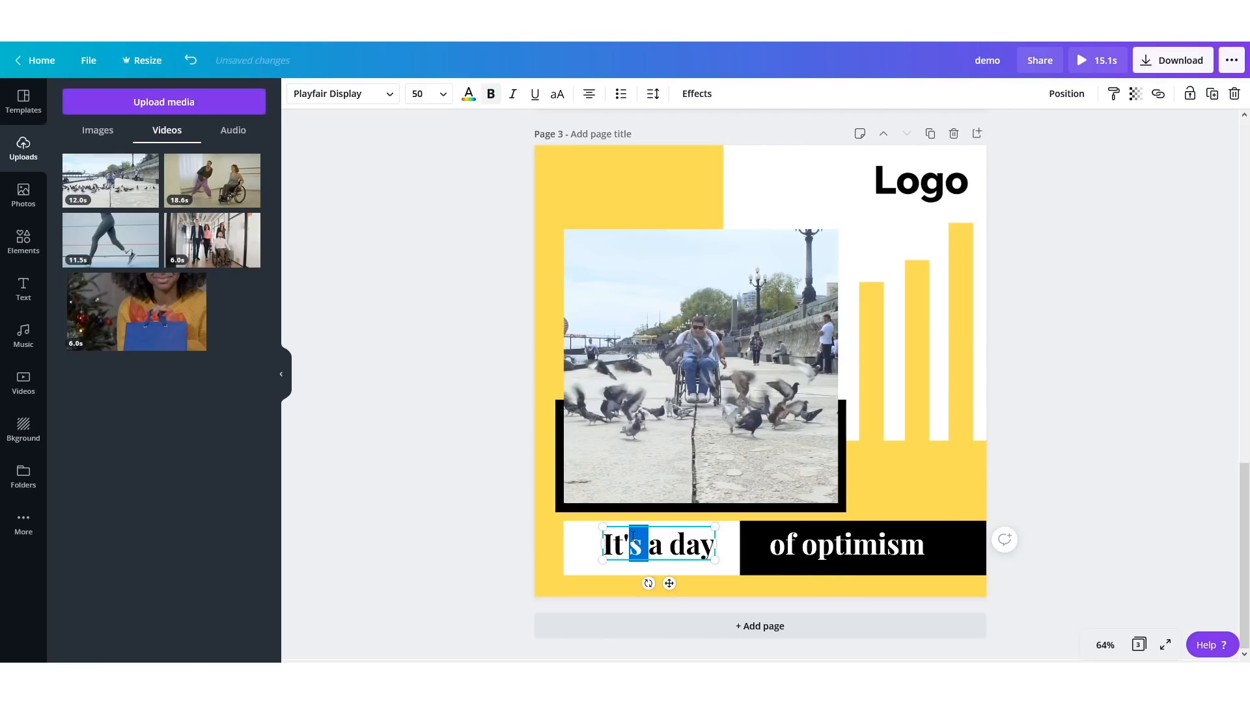
triple_click(644, 542)
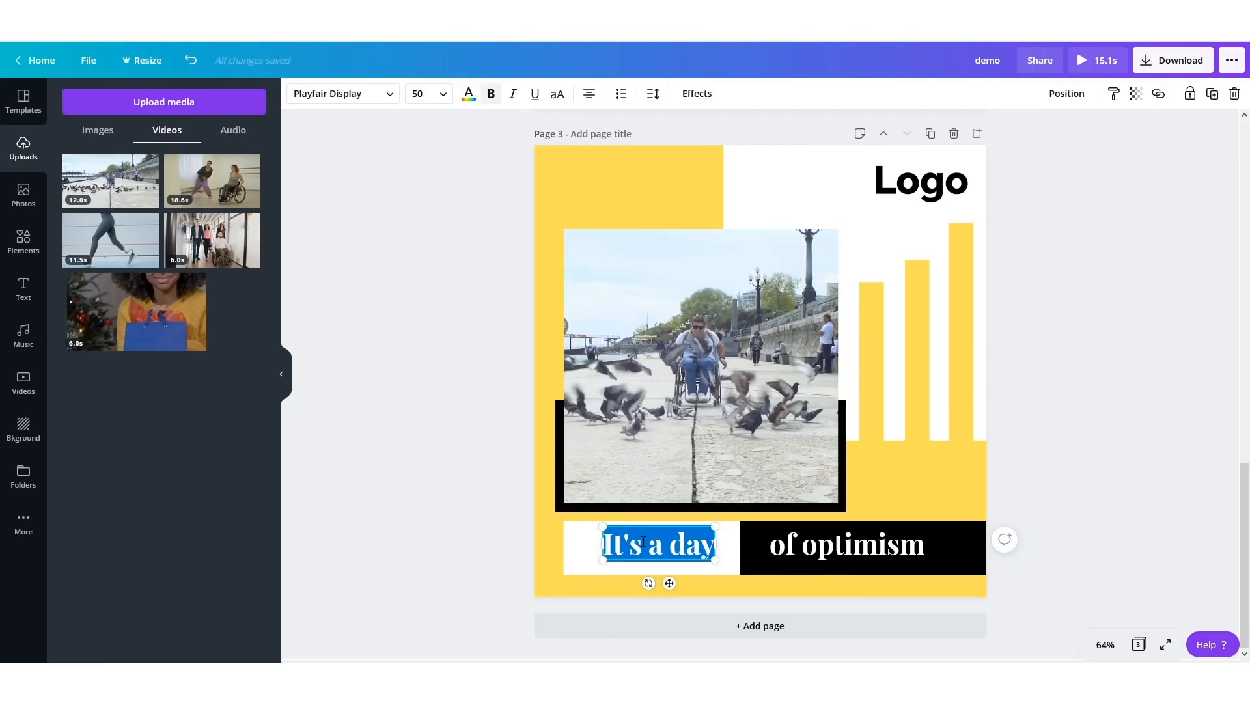
text(And a platform)
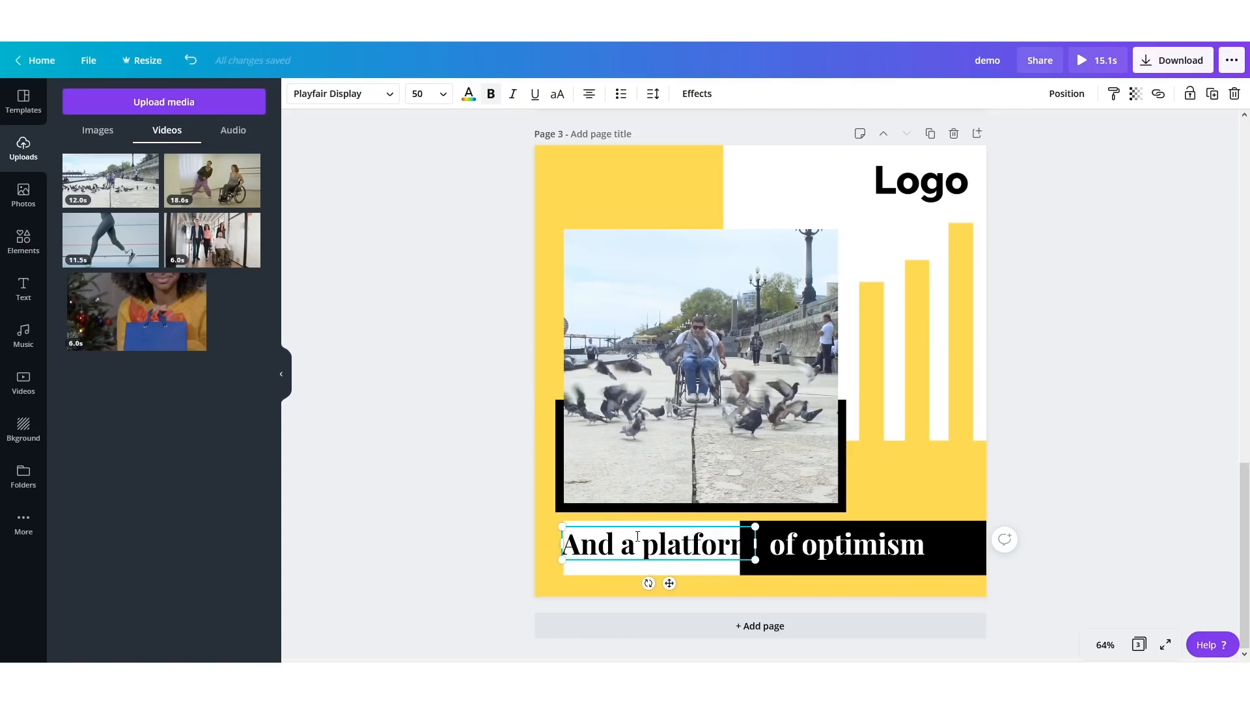
double_click(859, 549)
text(to)
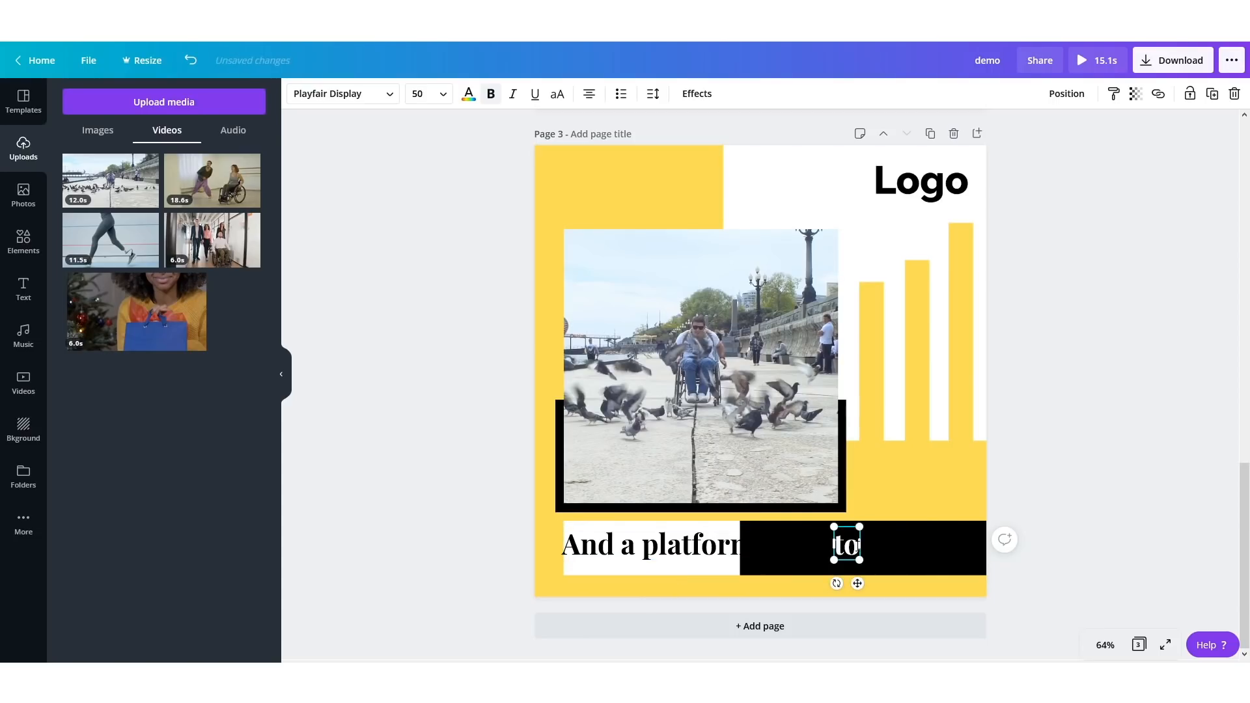
text( excel)
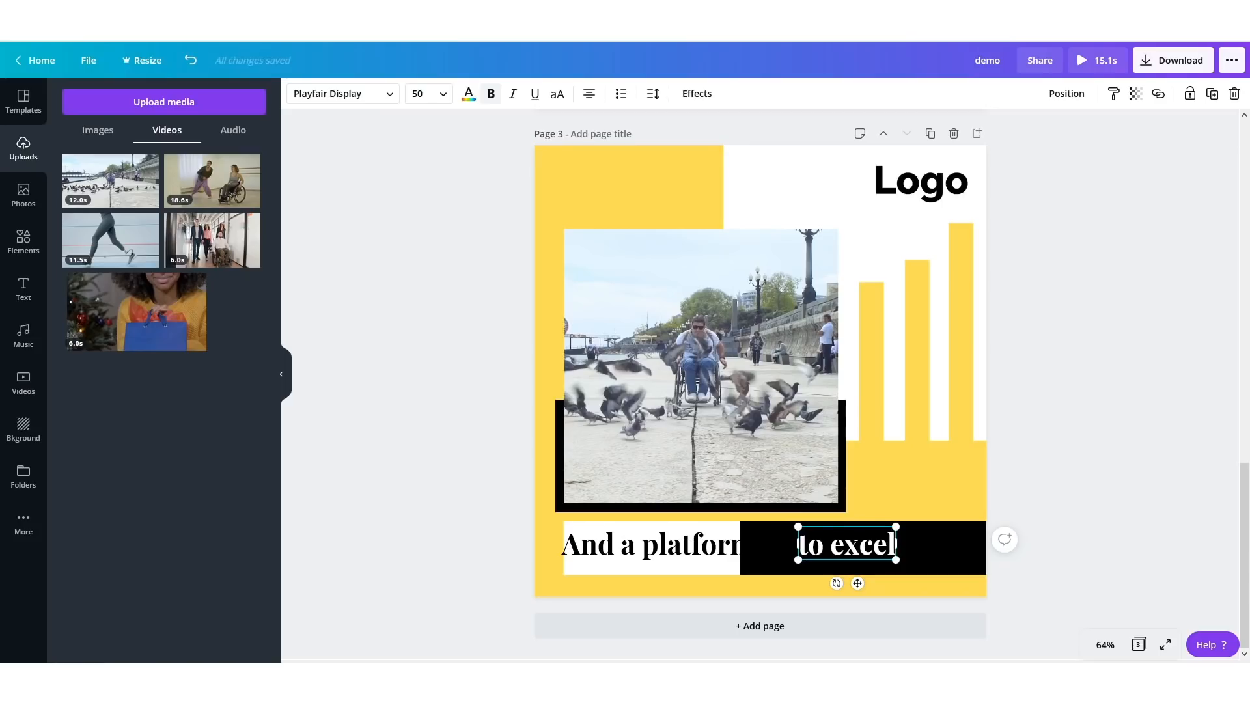
- Move "to excel" toward the page's right edge, shorten the black bar from its left side to fit, and slide the white bar against it
click(1138, 495)
click(840, 552)
drag(840, 552, 896, 551)
click(762, 550)
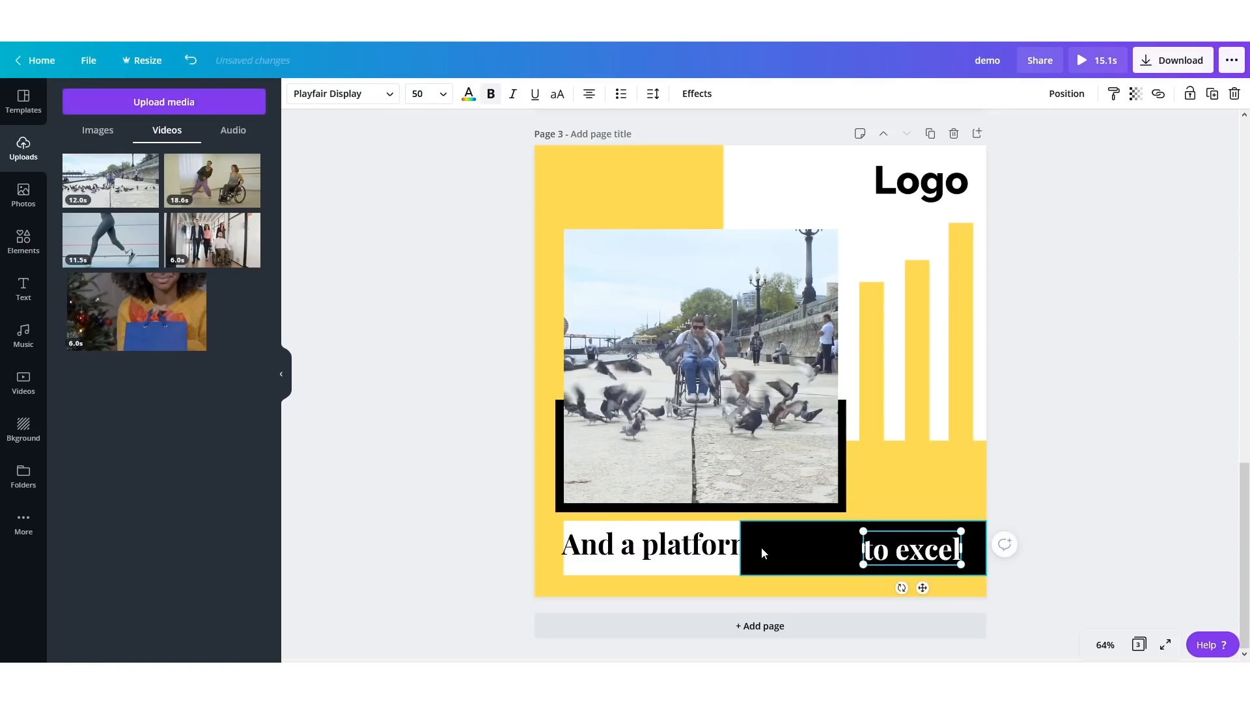
drag(742, 548, 860, 549)
click(773, 554)
drag(774, 554, 848, 553)
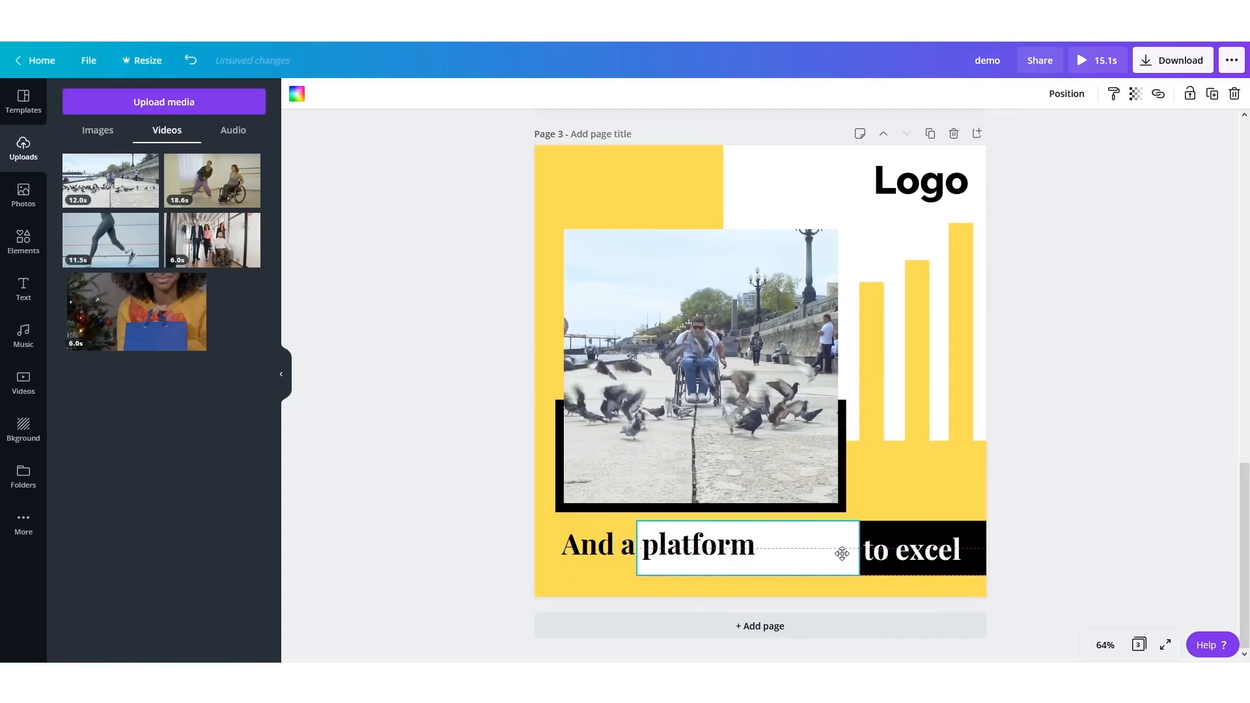
- Place "And a platform" on the white bar level with "to excel", shorten the bar's left end slightly, and nudge "to excel" off the seam
click(619, 554)
drag(589, 553, 690, 554)
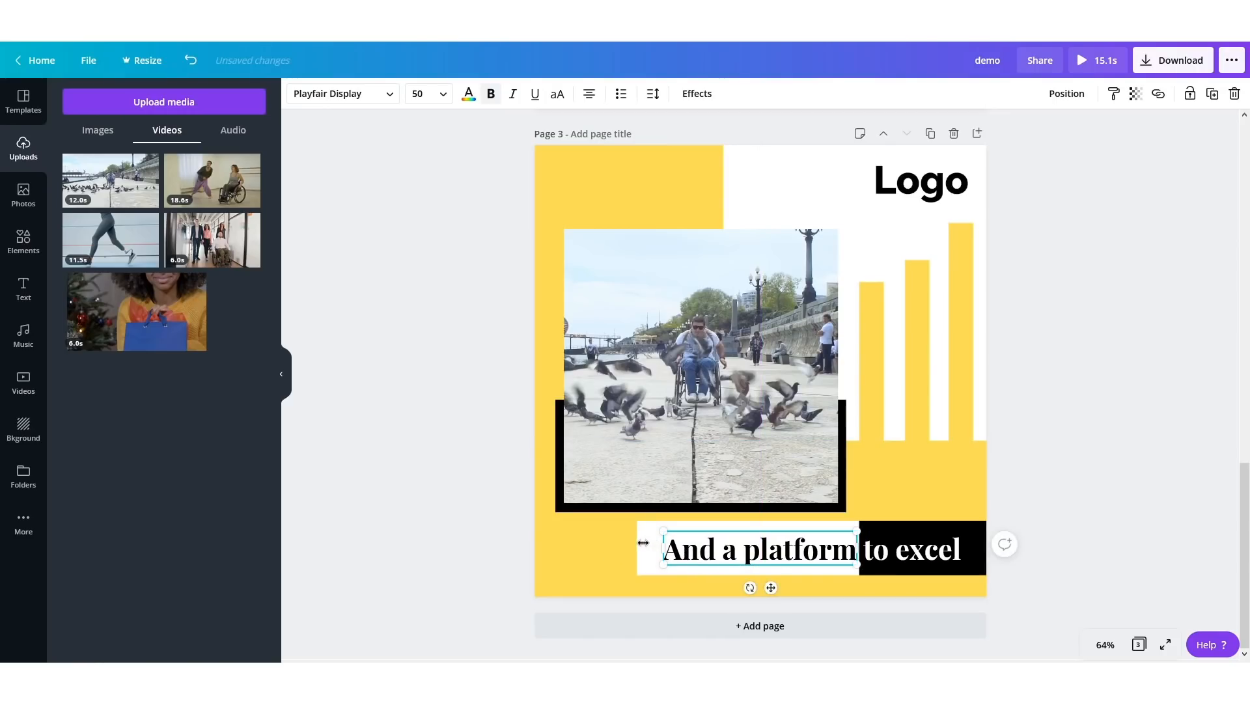
click(1046, 503)
click(644, 551)
drag(637, 553, 651, 553)
click(1110, 499)
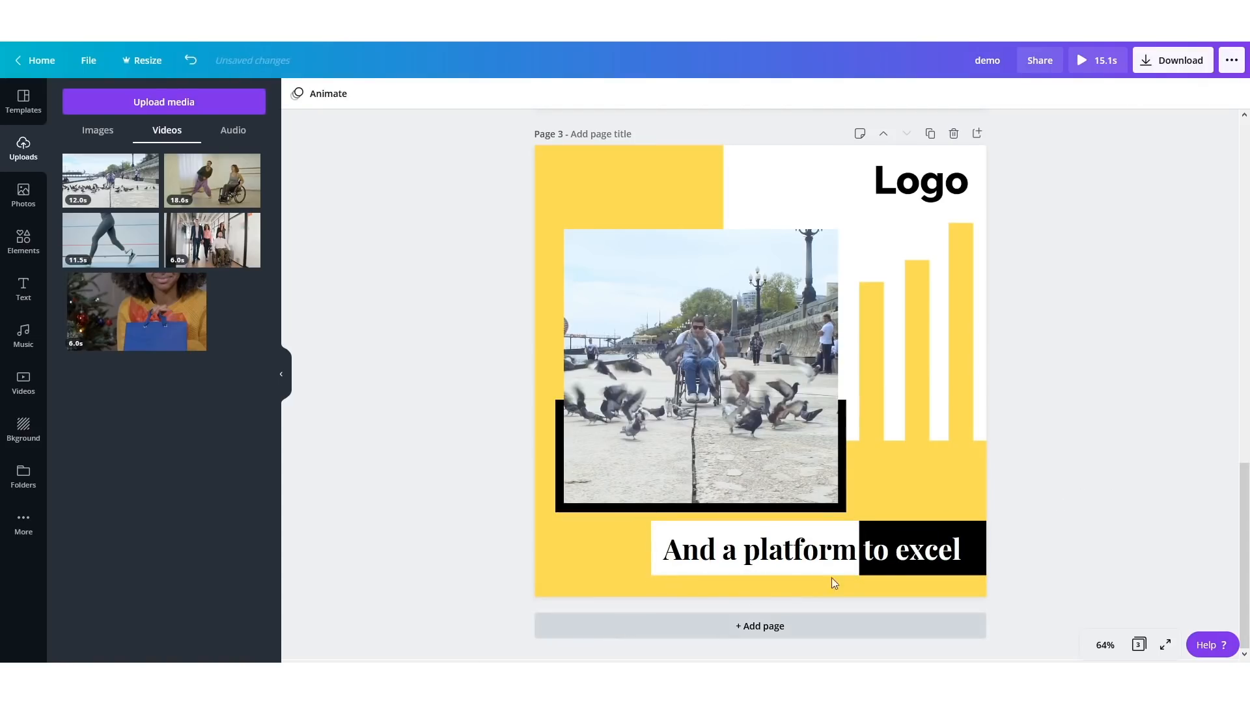
click(903, 562)
drag(900, 559, 901, 560)
click(1075, 490)
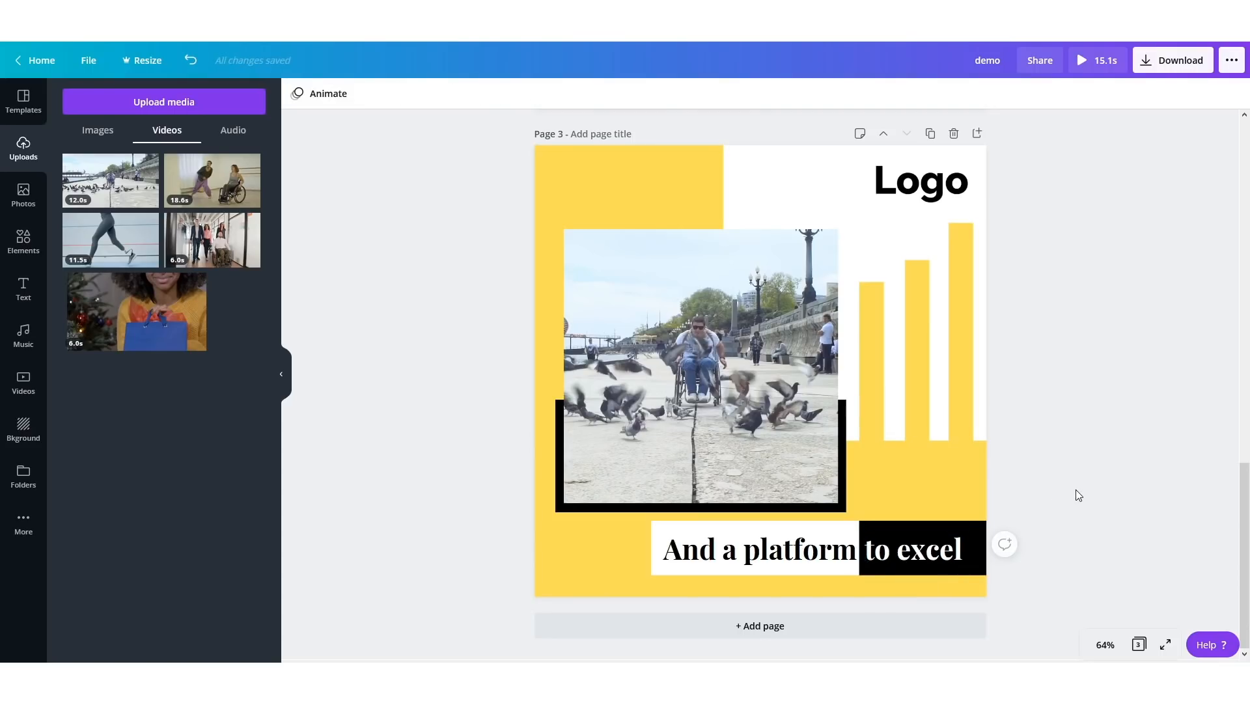
- Replace the pigeon video in page 3's frame with the uploaded 18.6 s dance studio video
click(729, 353)
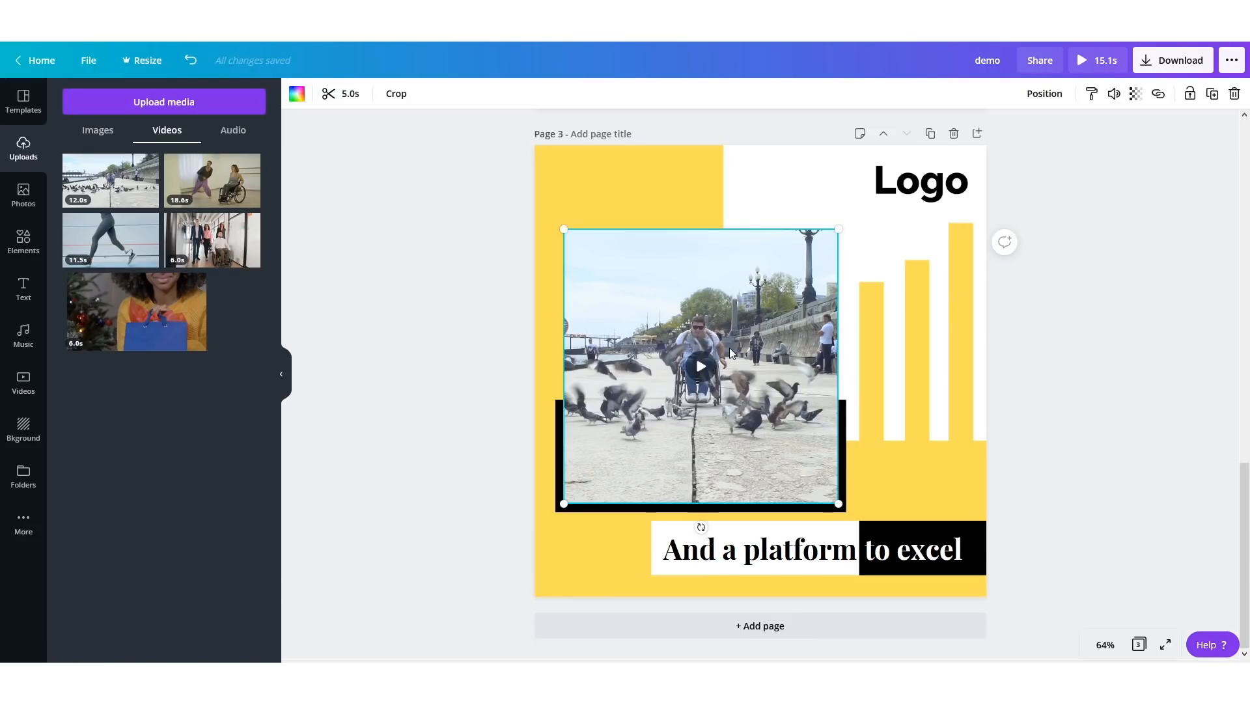
key(Delete)
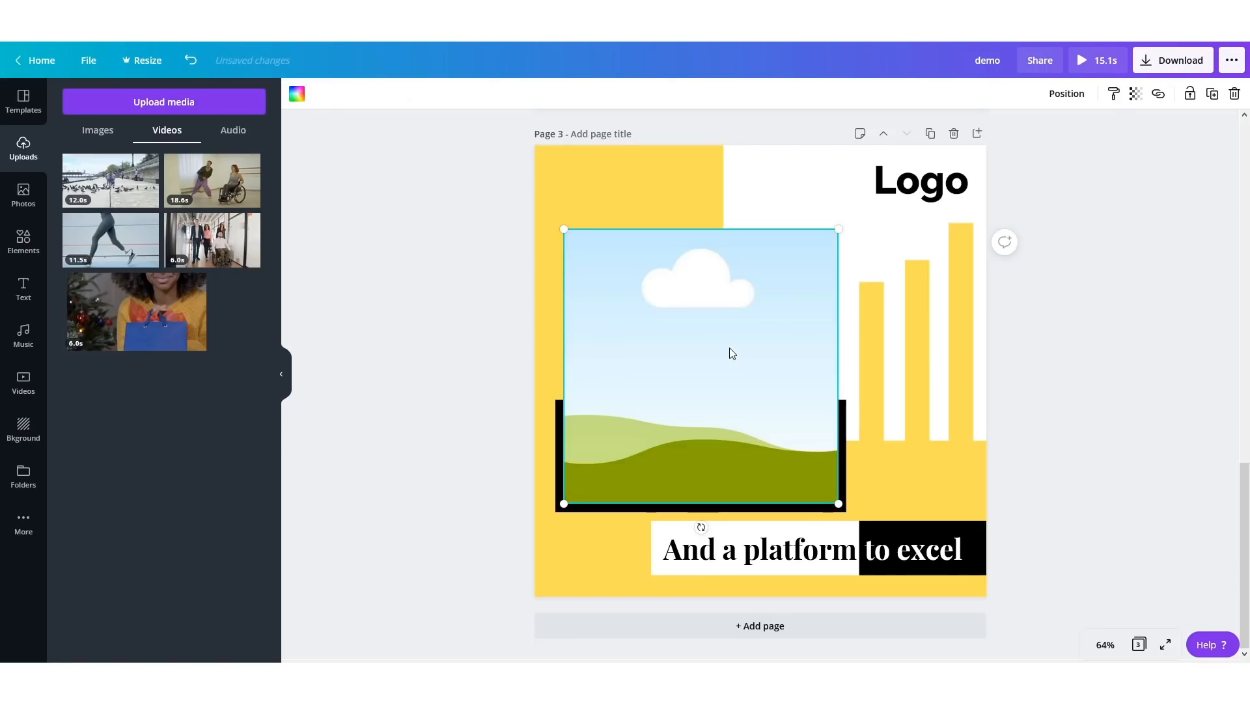
click(220, 190)
drag(747, 323, 773, 327)
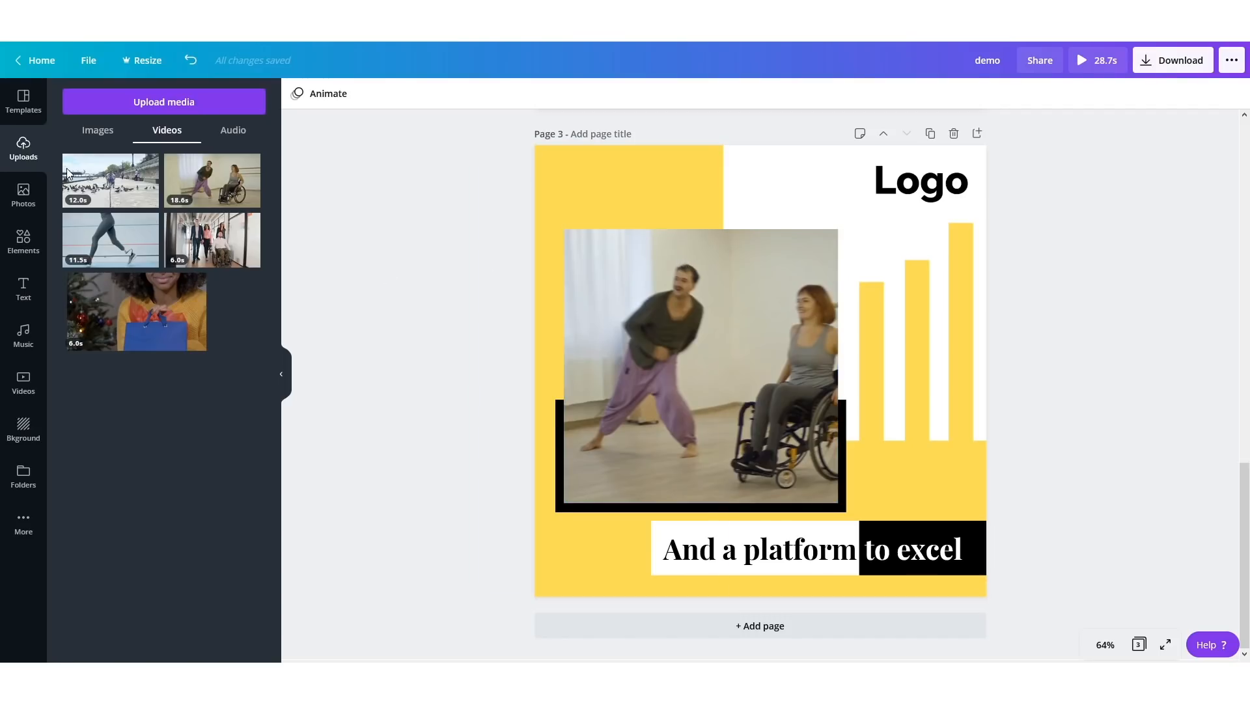
click(23, 384)
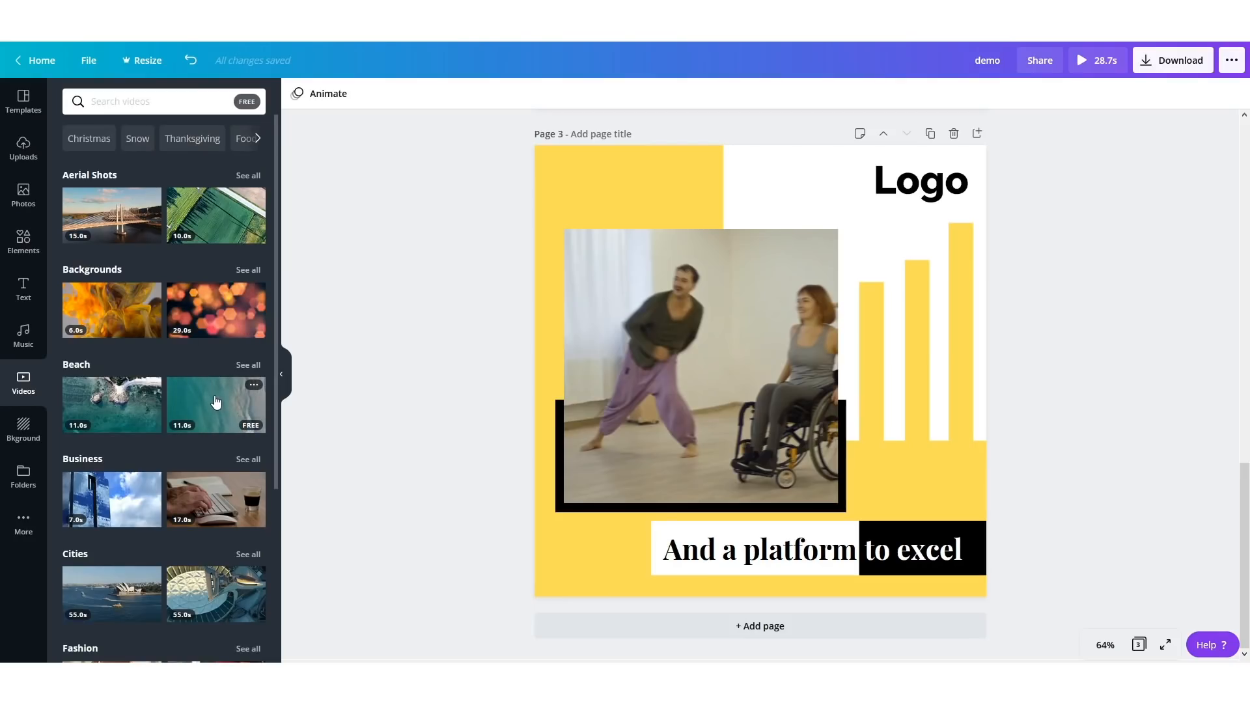
click(23, 150)
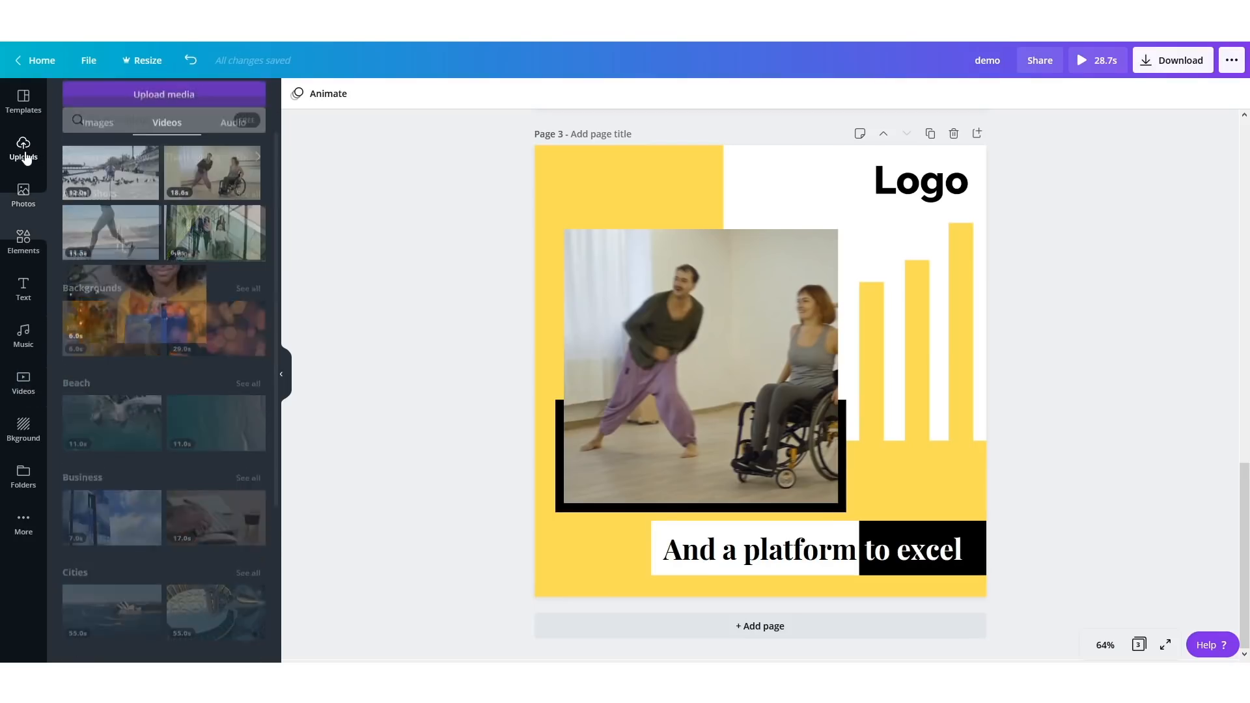
- Trim the end of the dance studio video on page 3 to a duration of 5.0 s
click(741, 340)
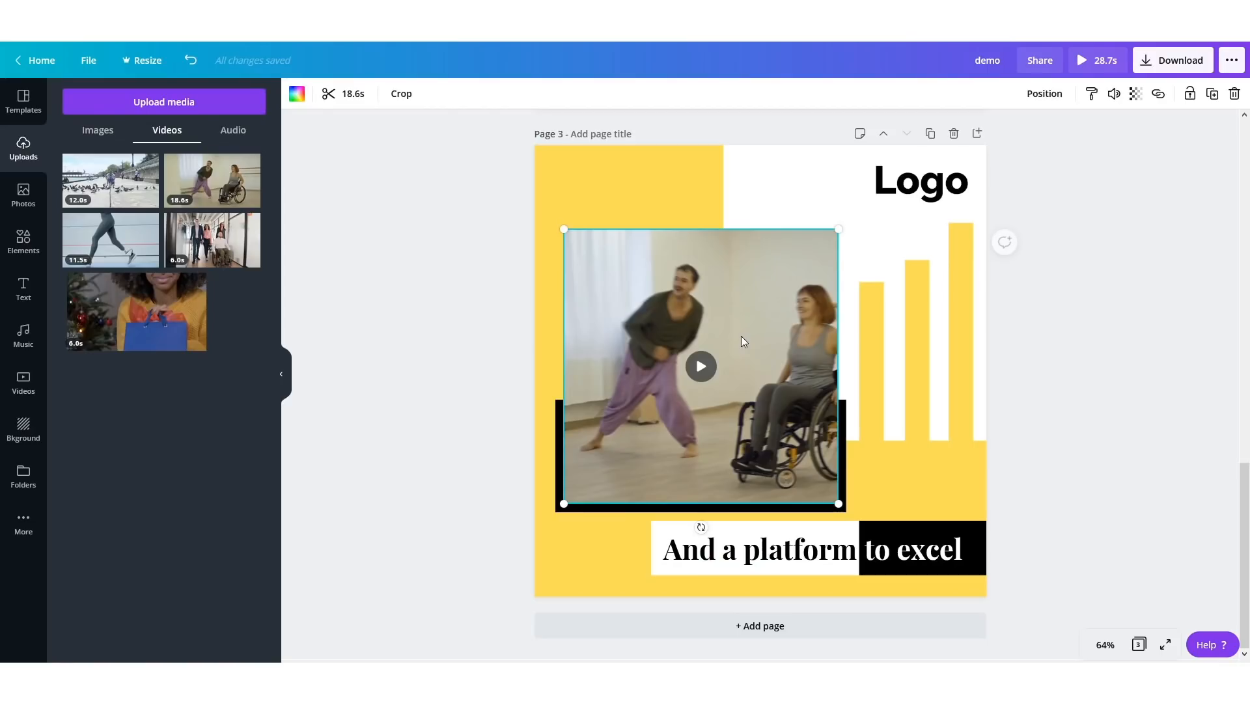
click(345, 93)
drag(1202, 93, 566, 90)
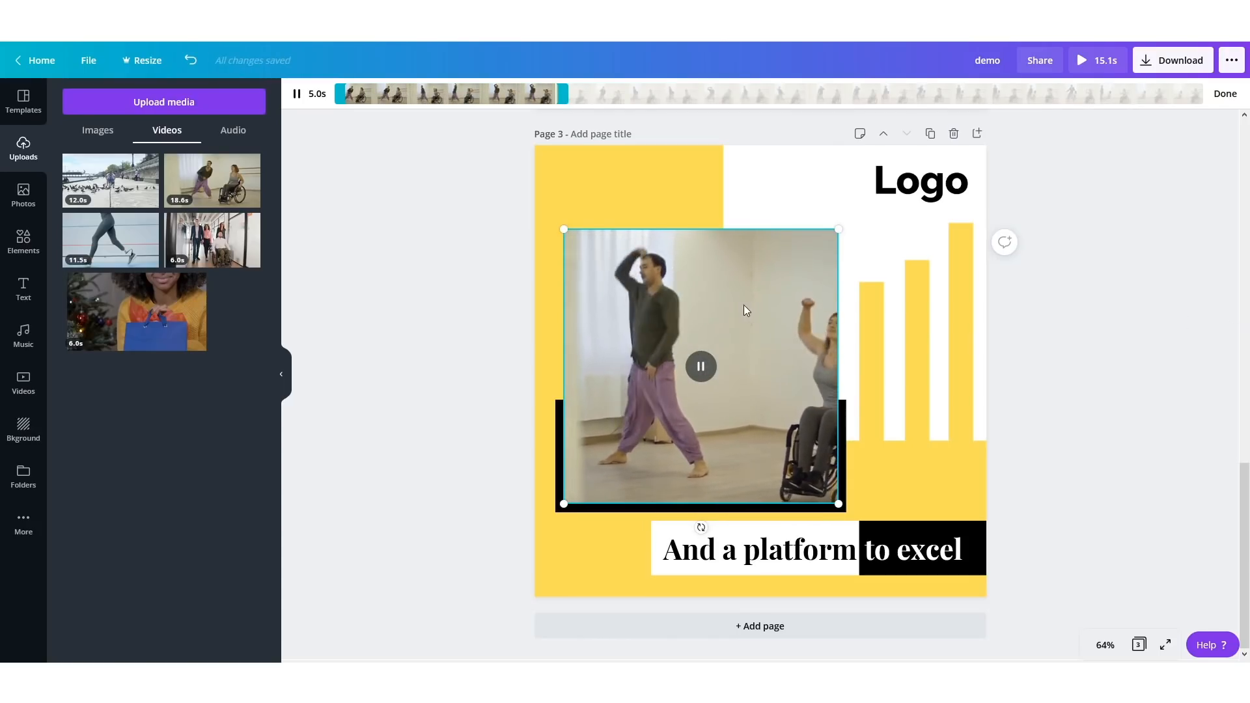
- Shift the dance video left within its frame so the woman in the wheelchair is fully inside, and play it to check
double_click(796, 318)
drag(874, 345, 798, 346)
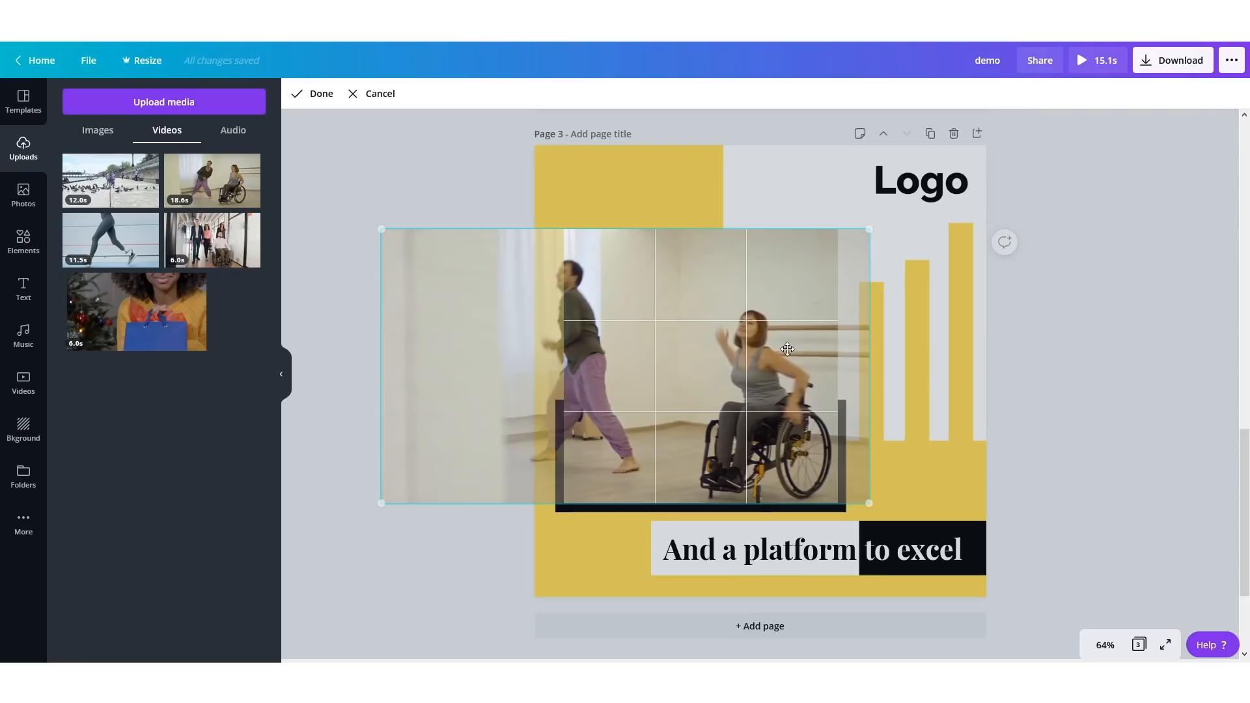
click(1054, 412)
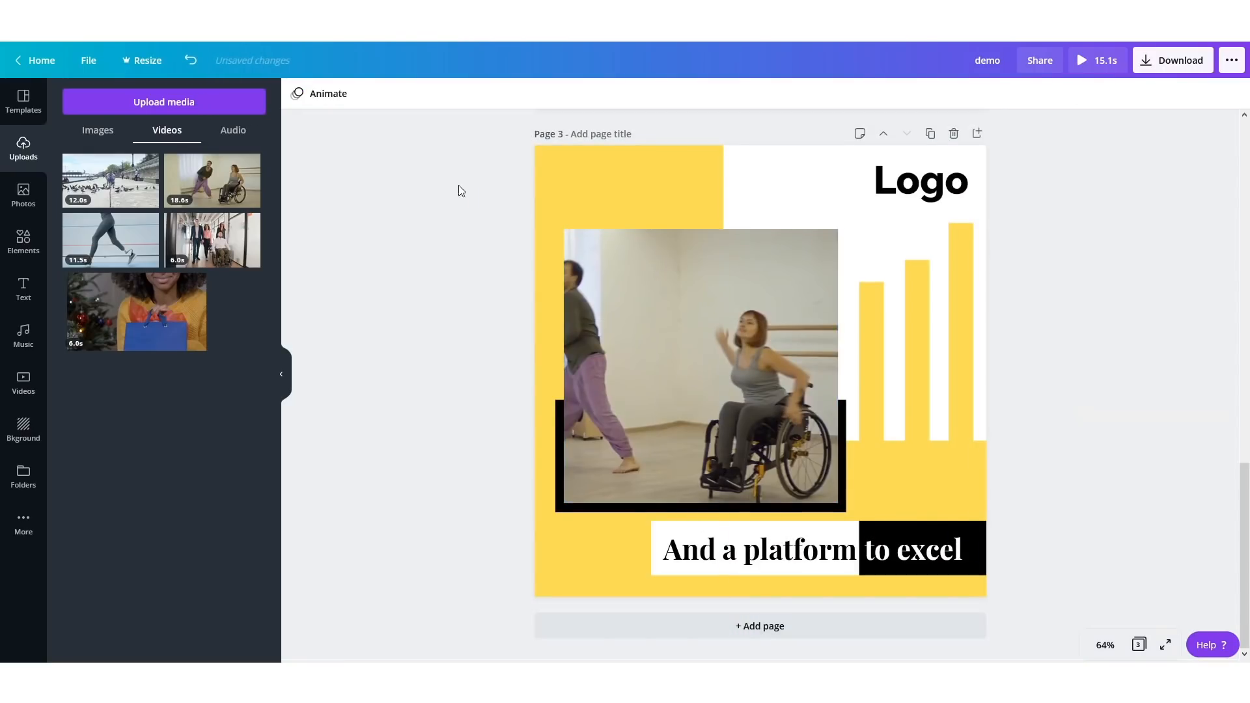
click(737, 347)
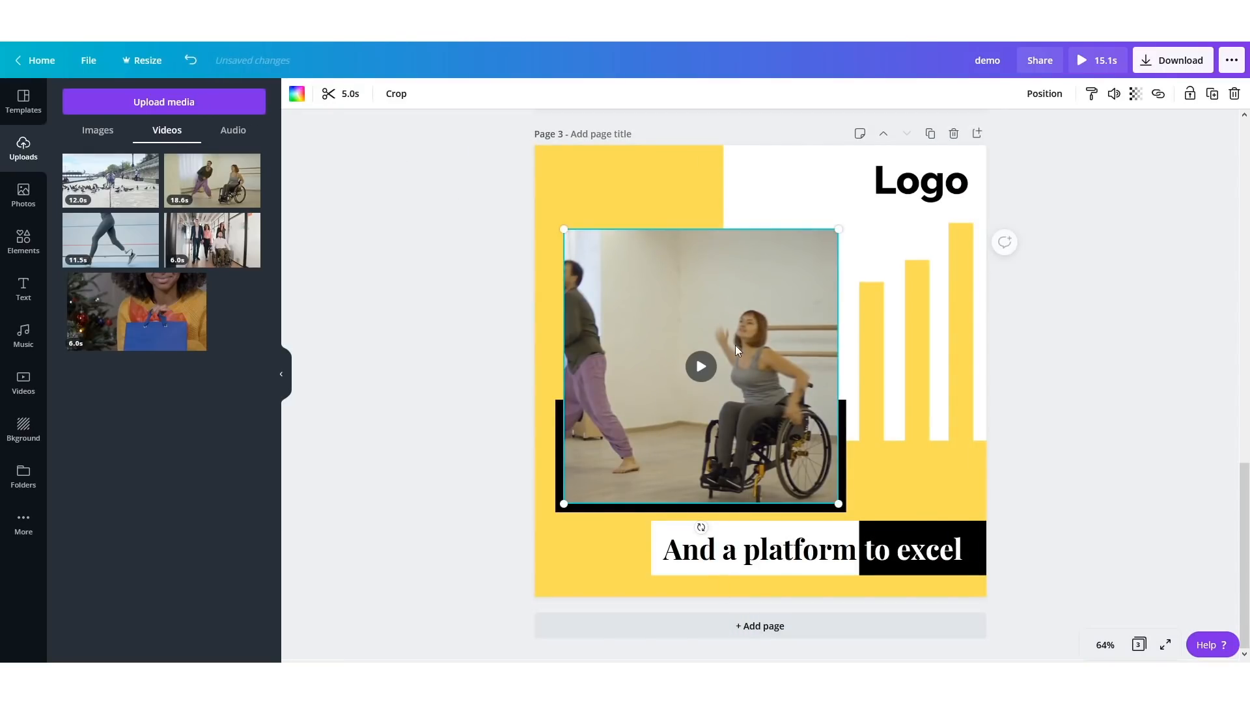
click(683, 366)
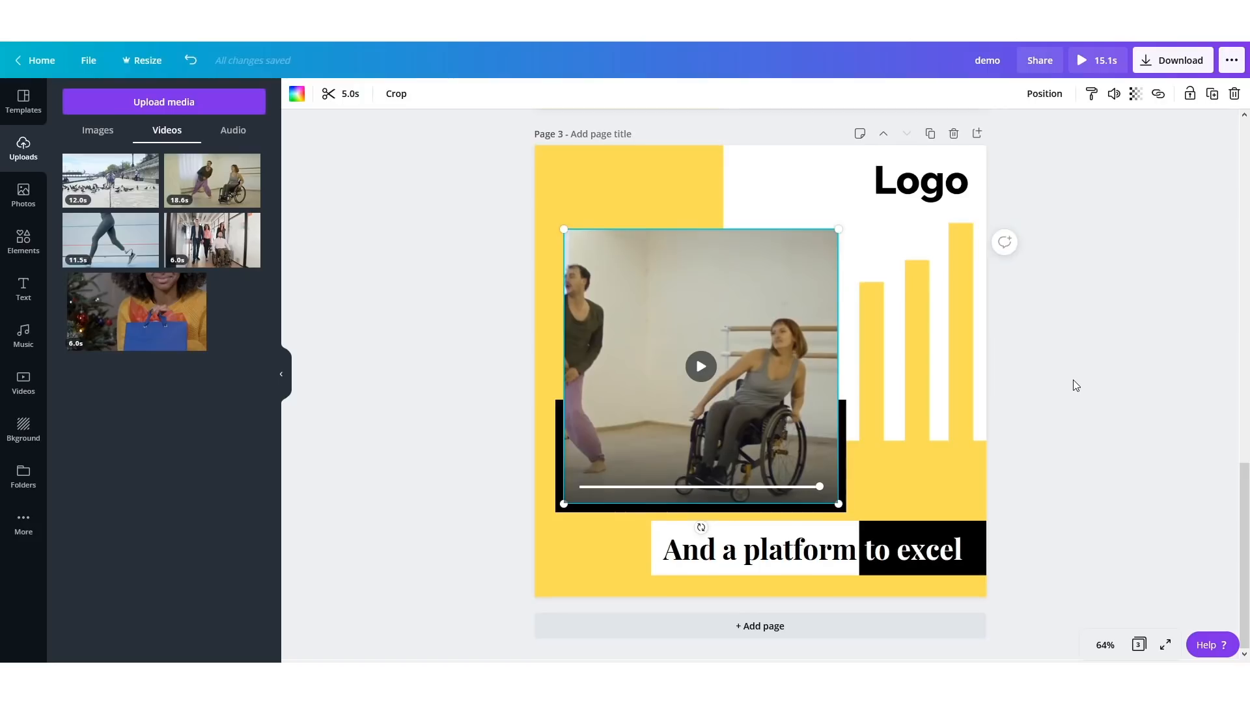
- Copy all elements of page 2, add a blank page 4 after page 3, and paste them there
scroll(1073, 381, up, 10)
drag(502, 337, 1058, 660)
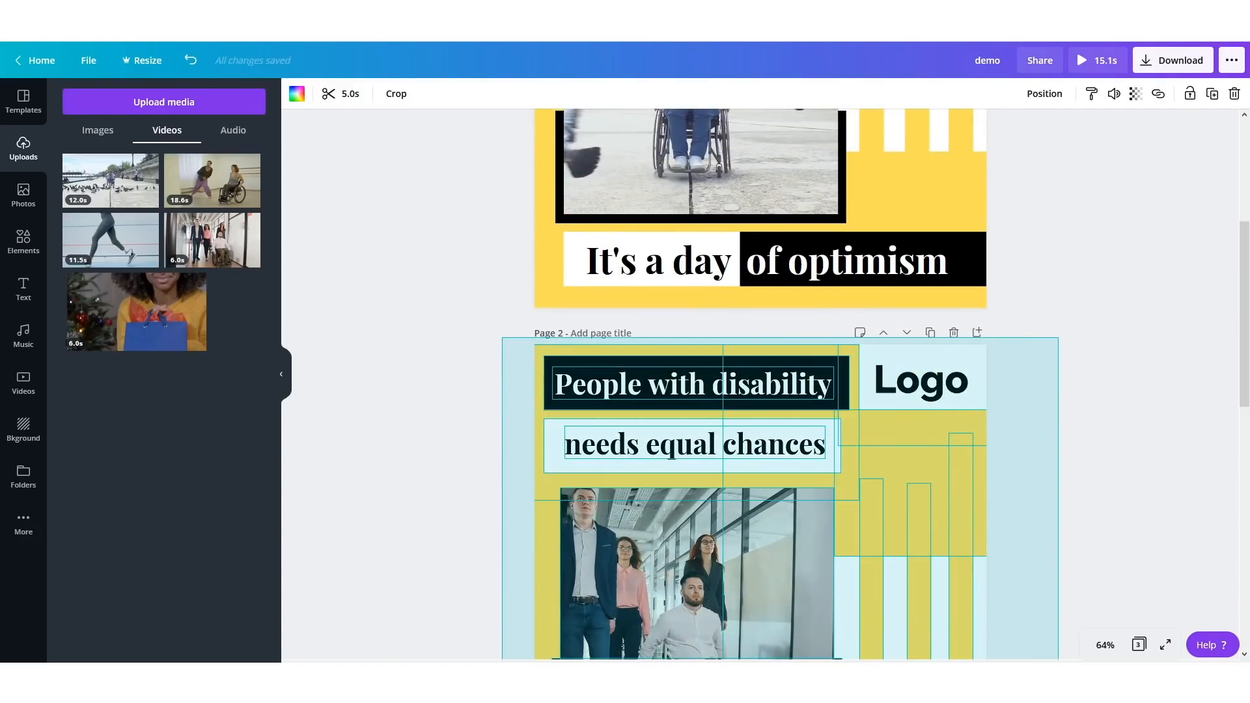
scroll(1117, 434, down, 5)
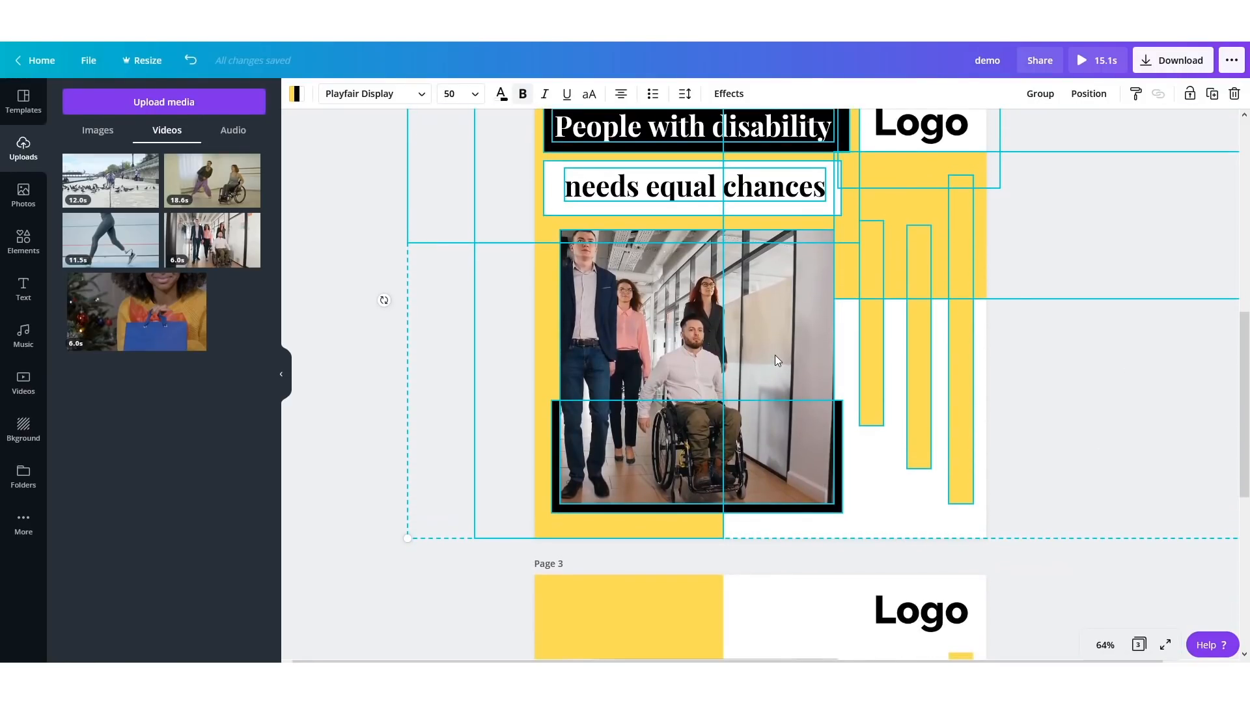
scroll(775, 354, down, 8)
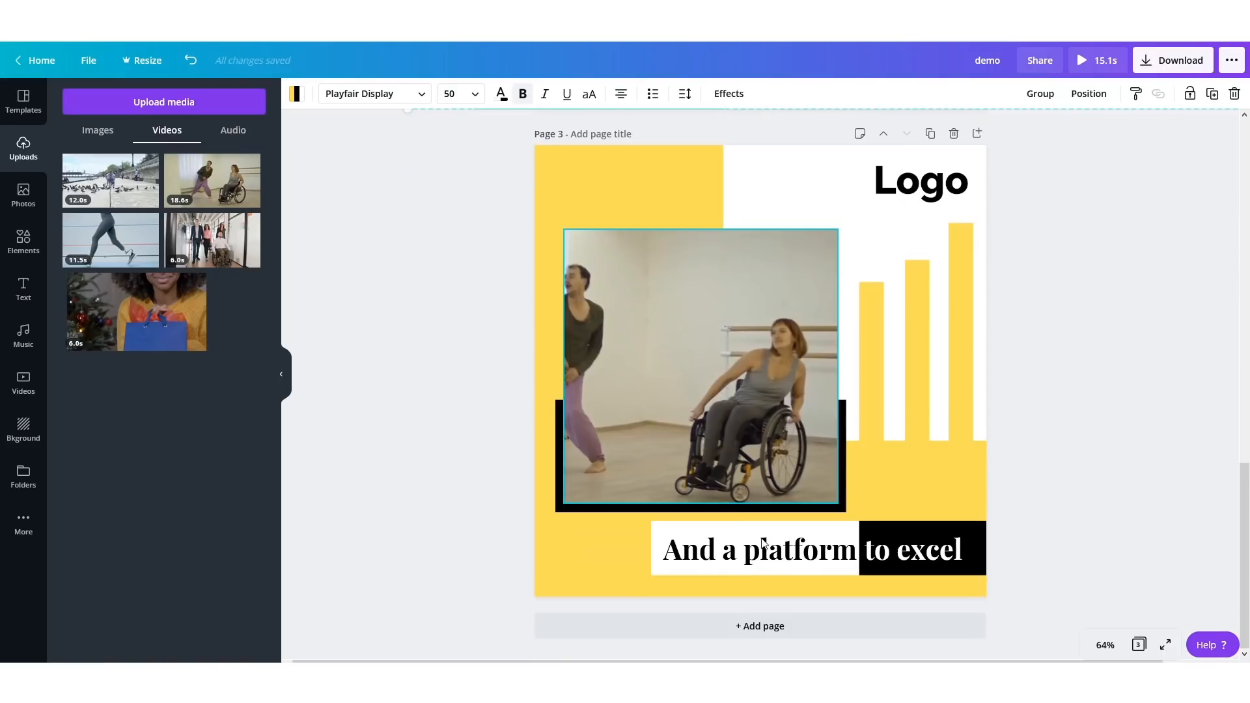
click(766, 627)
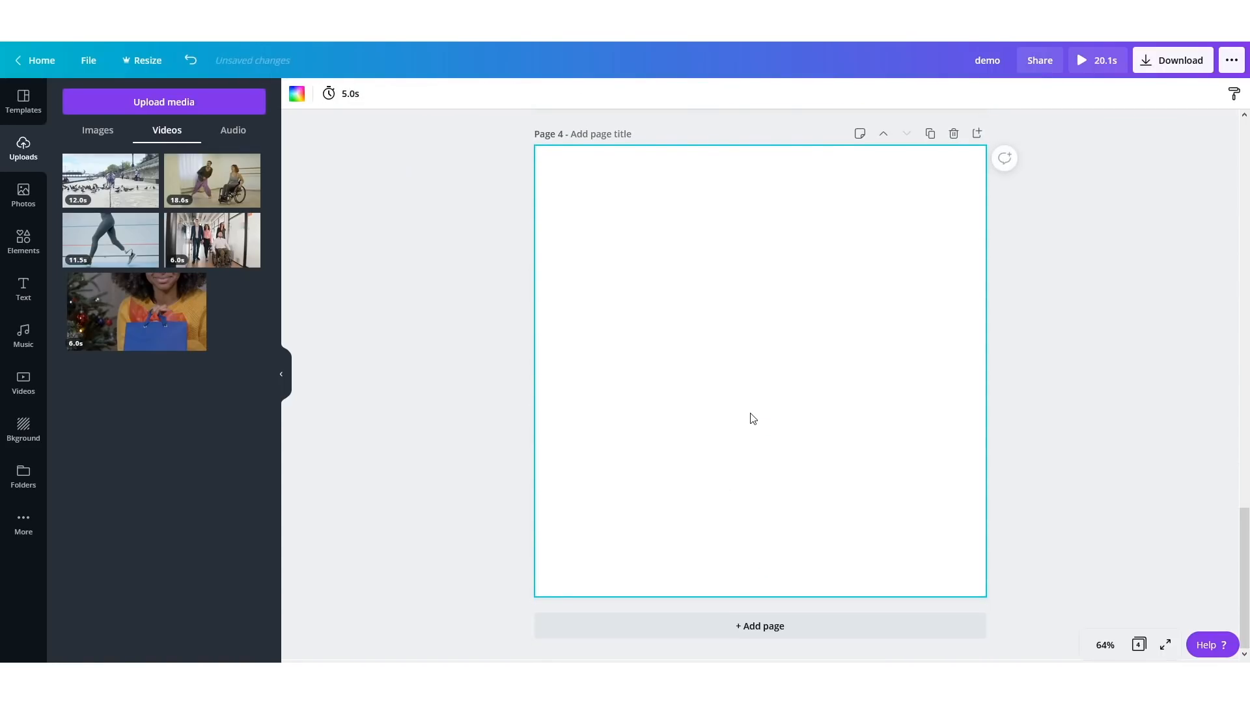
key(ctrl+v)
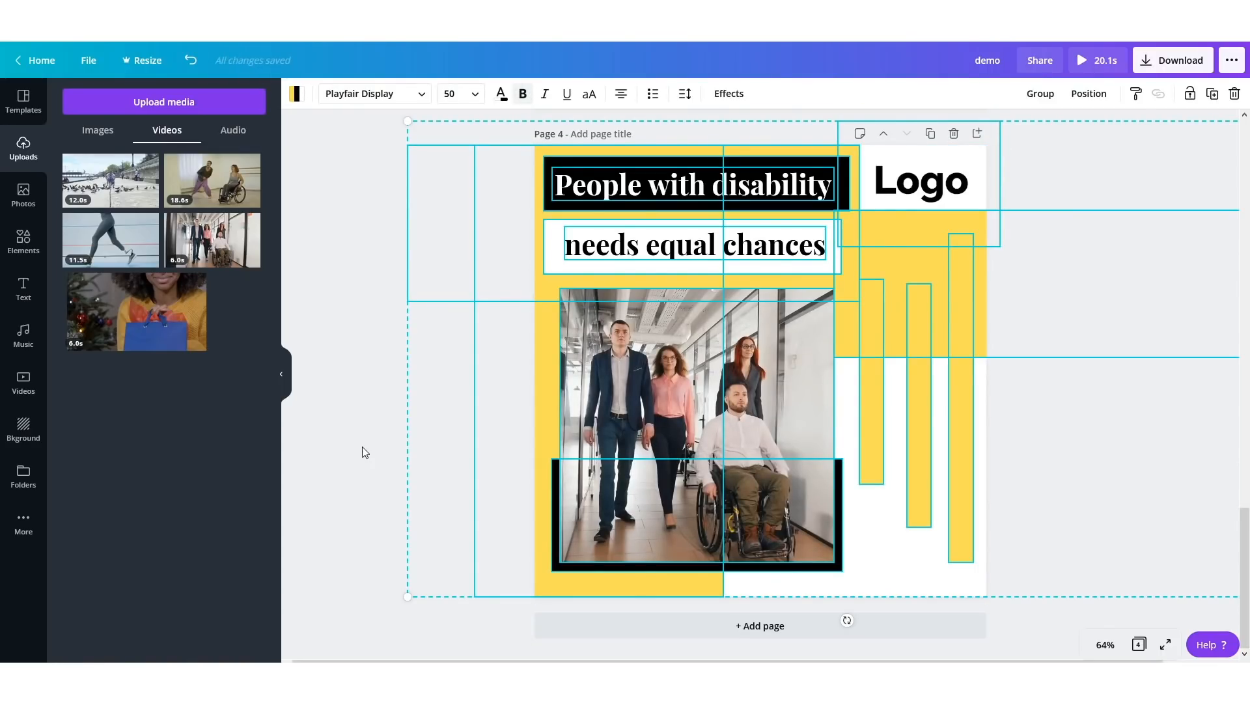
click(362, 447)
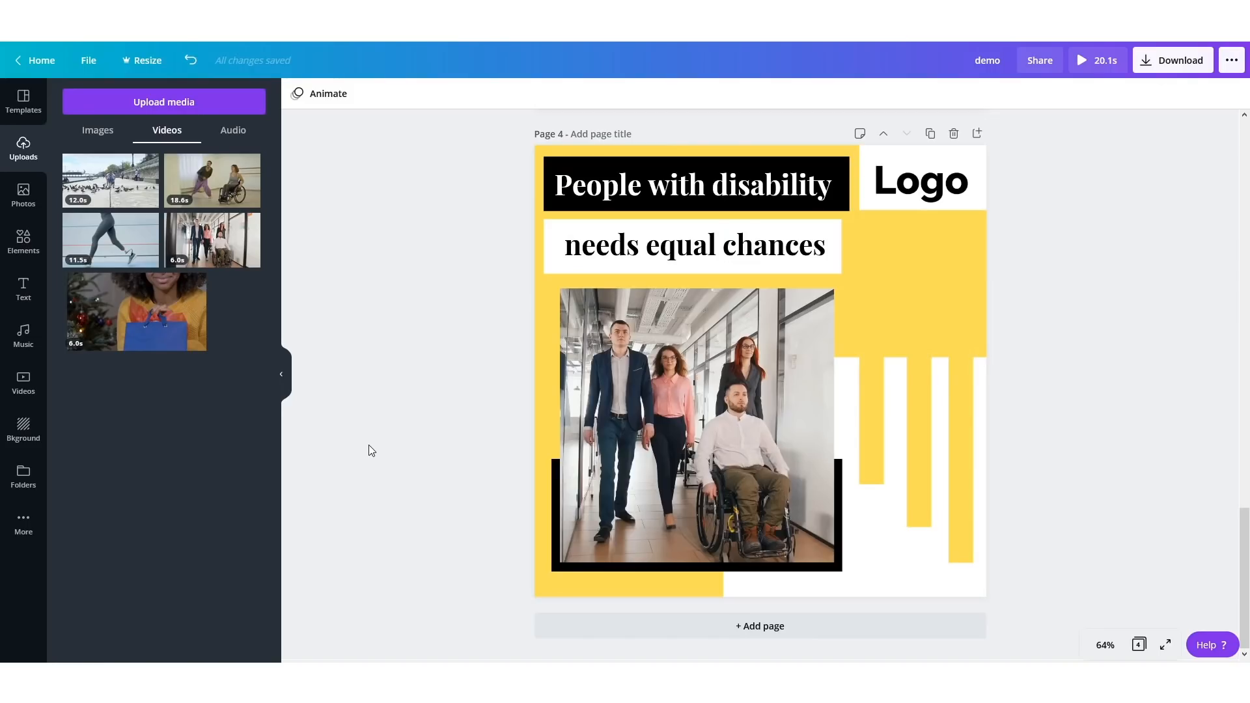
- Replace the heading text "People with disability" on page 4 with "International day of"
click(677, 196)
click(682, 189)
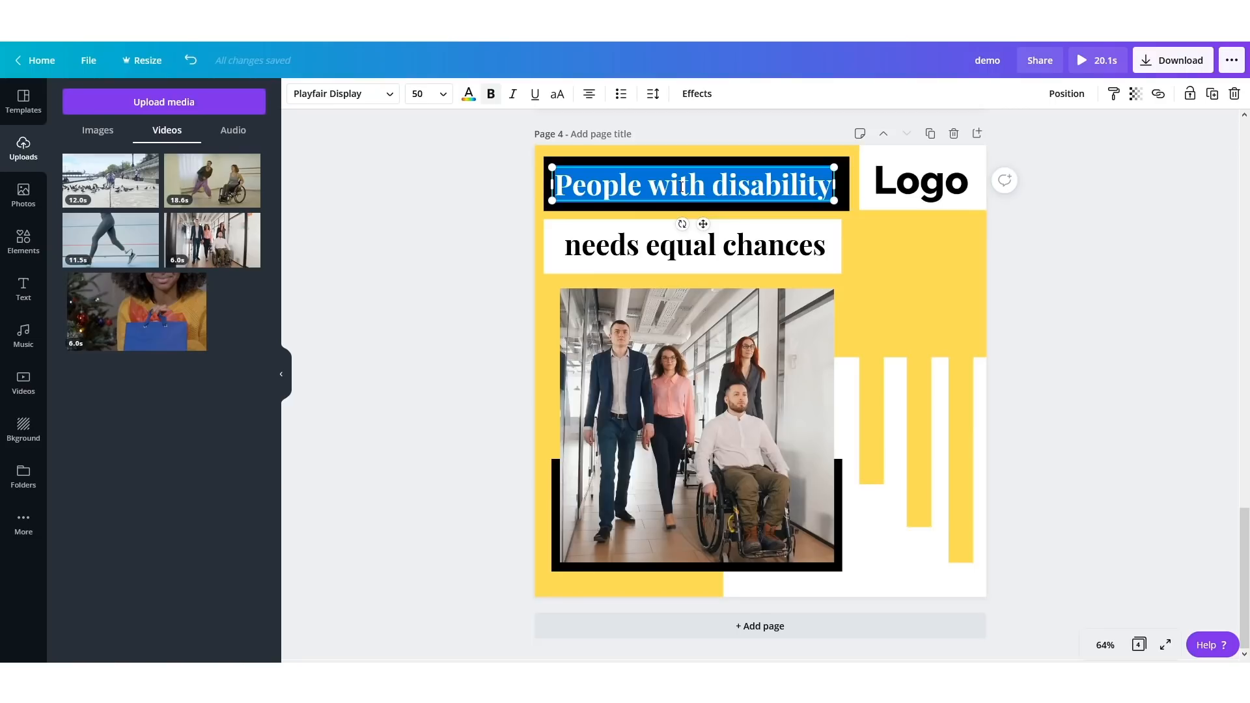
text(International day )
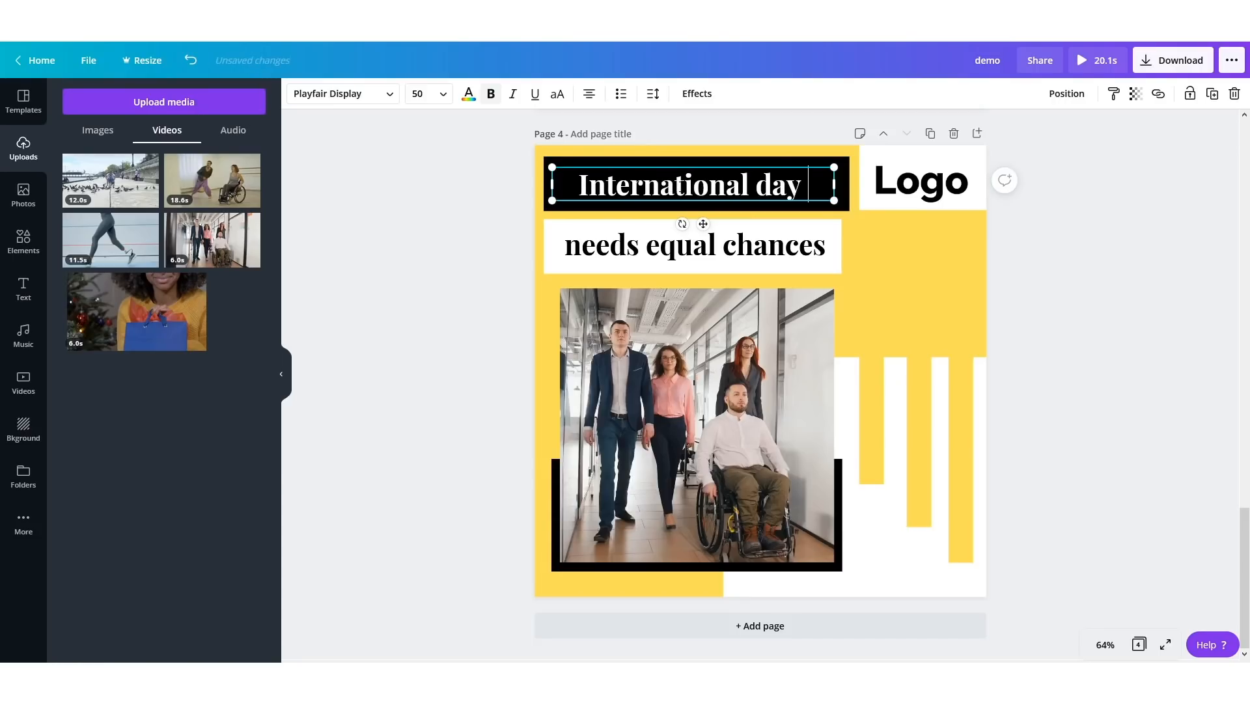
text(of)
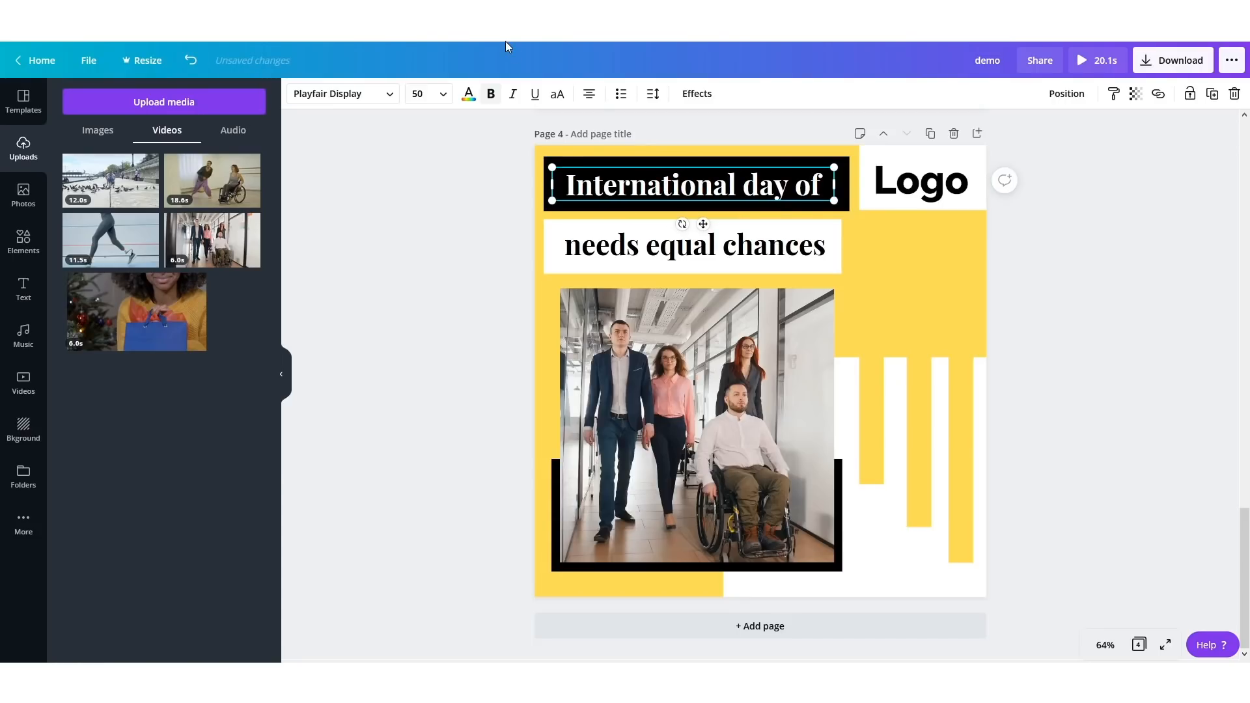
- Replace the second heading line "needs equal chances" on page 4 with "person with disability"
click(666, 240)
click(664, 246)
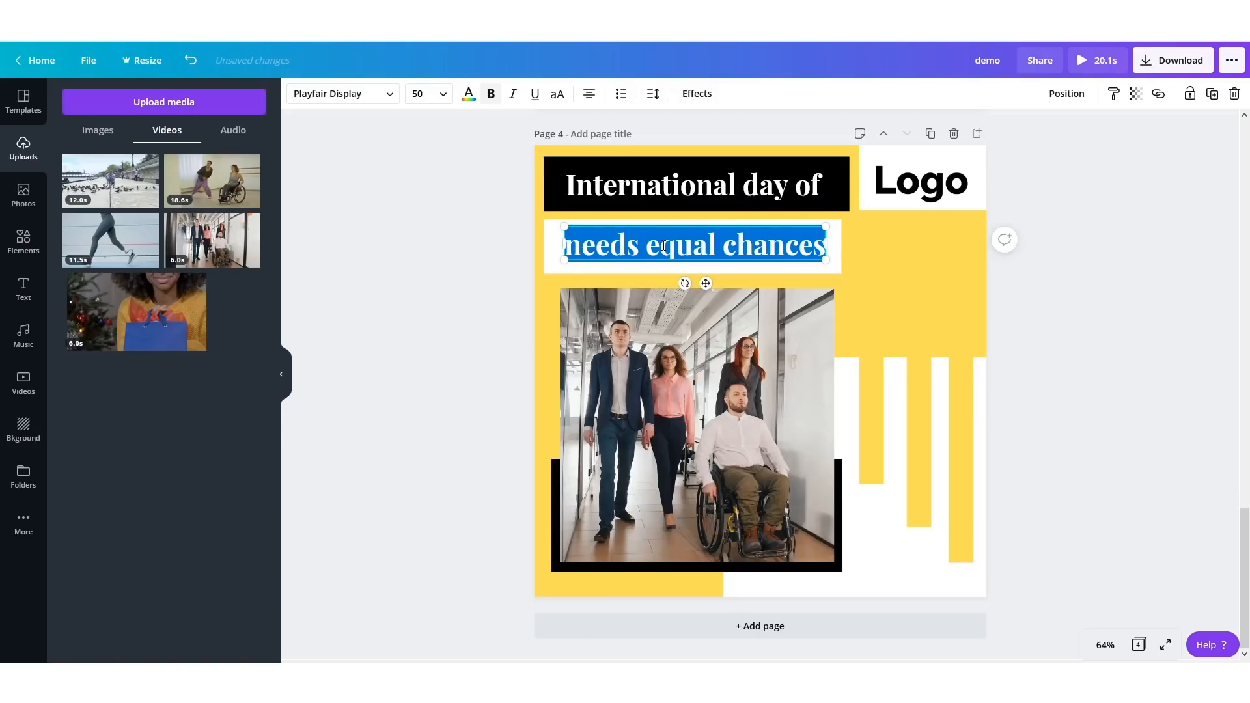
text(per)
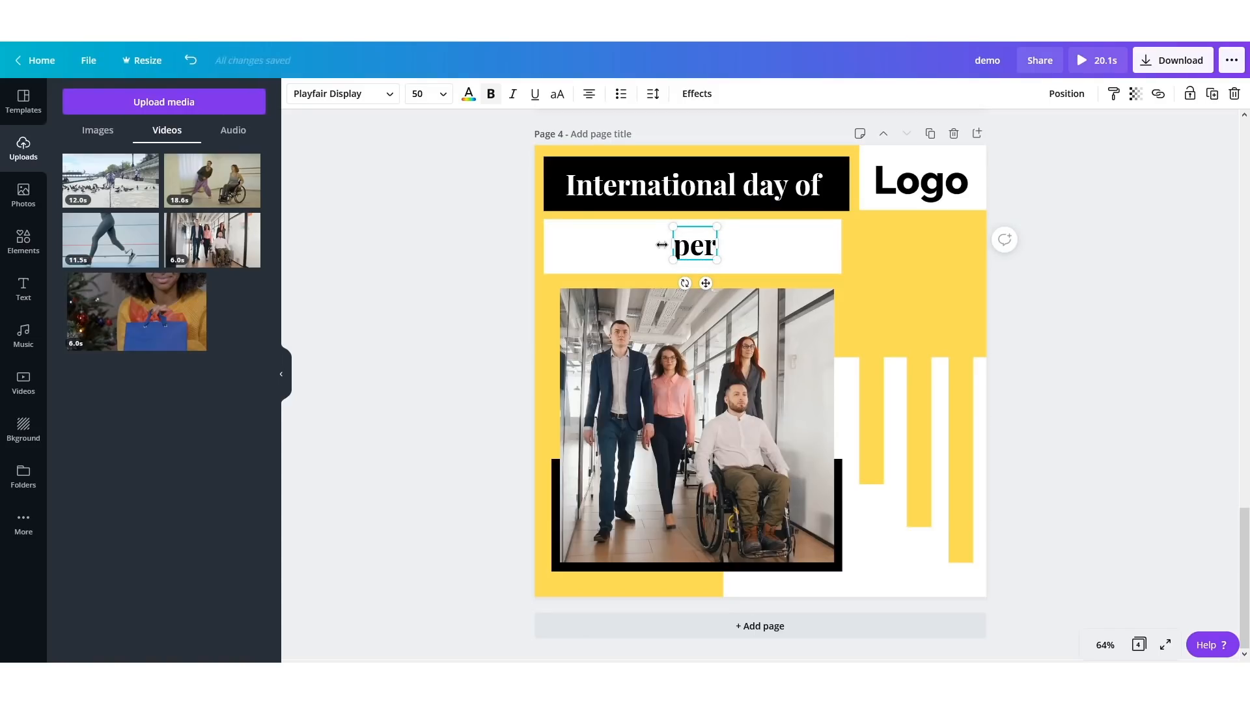
text(son with disa)
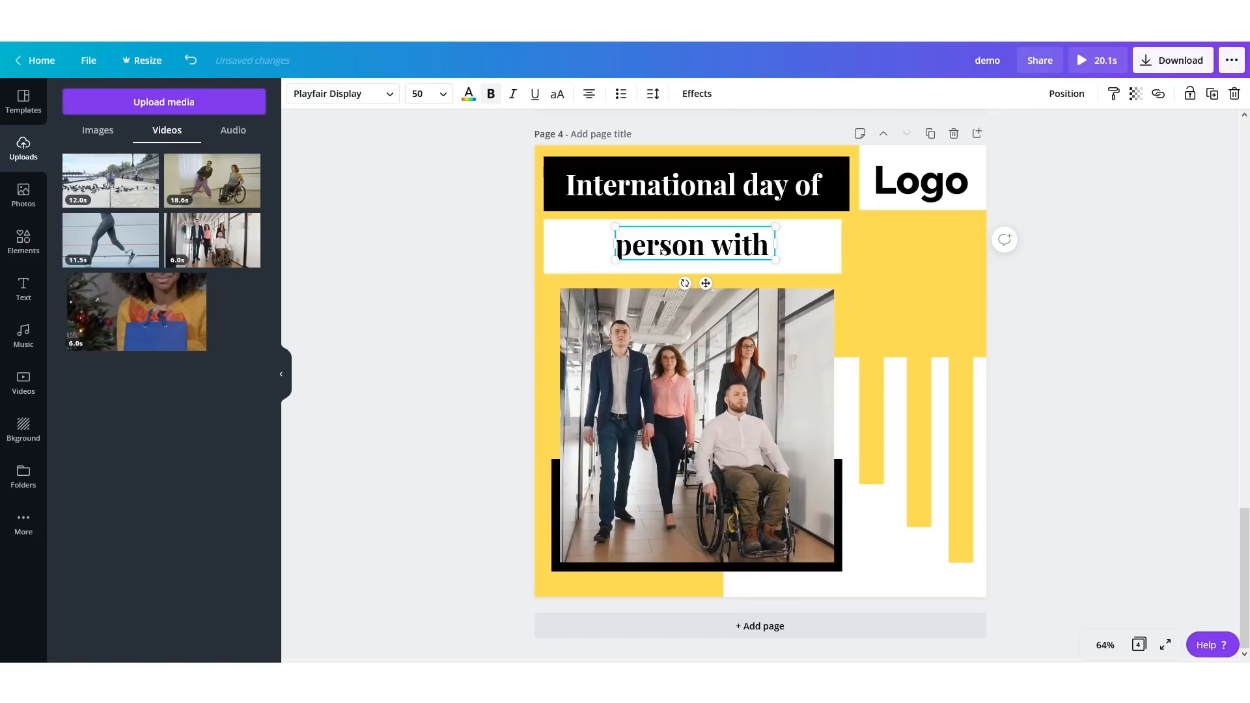
text(lity)
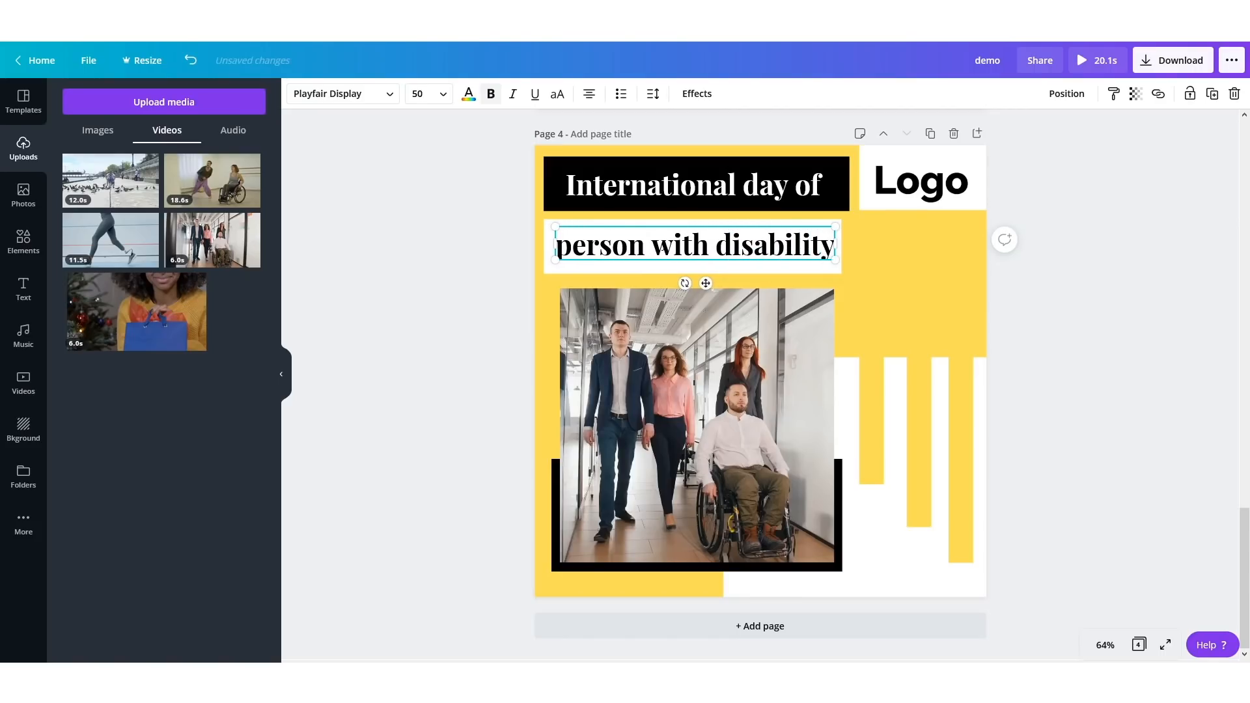
click(1123, 268)
- Remove the office video from page 4's frame and fill the frame with the uploaded 11.5 s video of the runner's legs
click(765, 374)
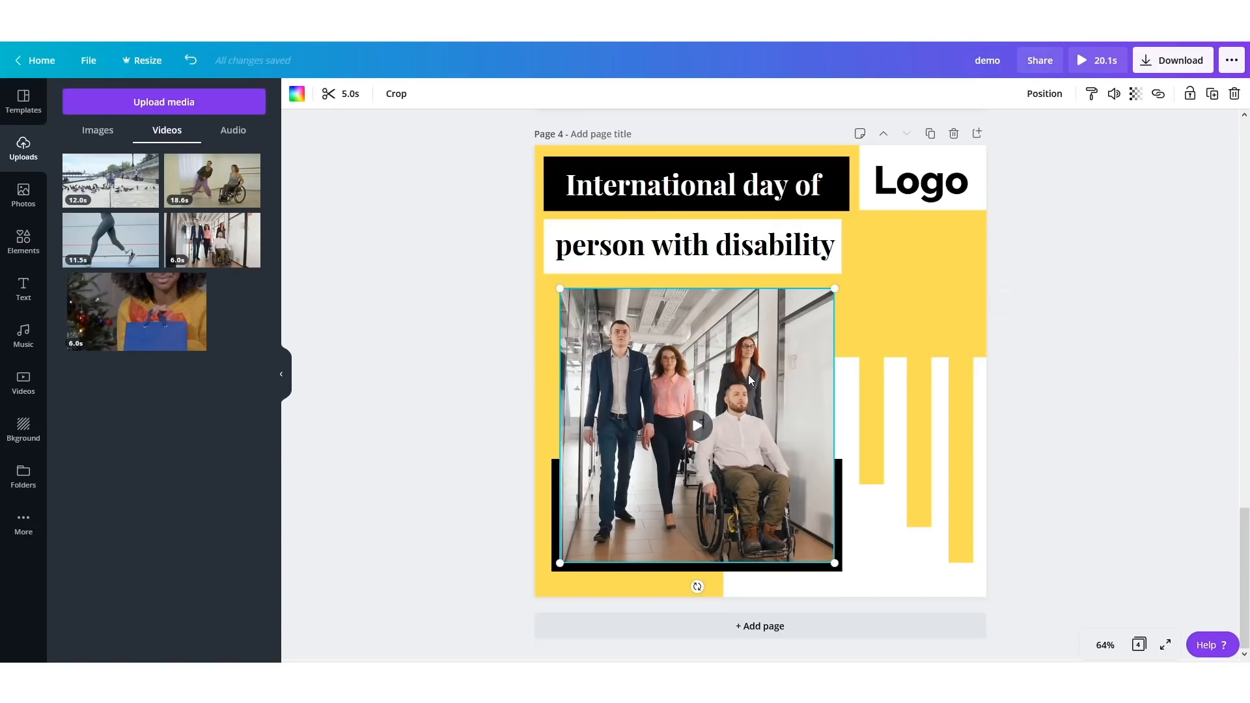
key(Delete)
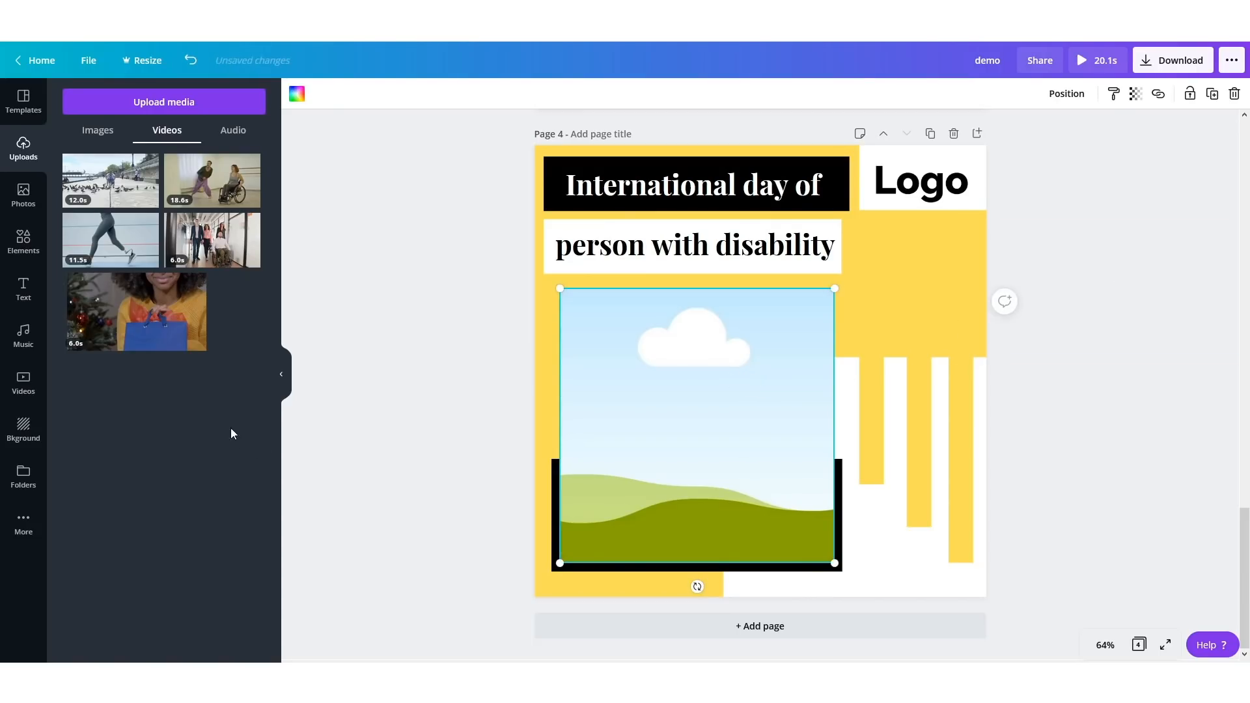
drag(110, 239, 779, 389)
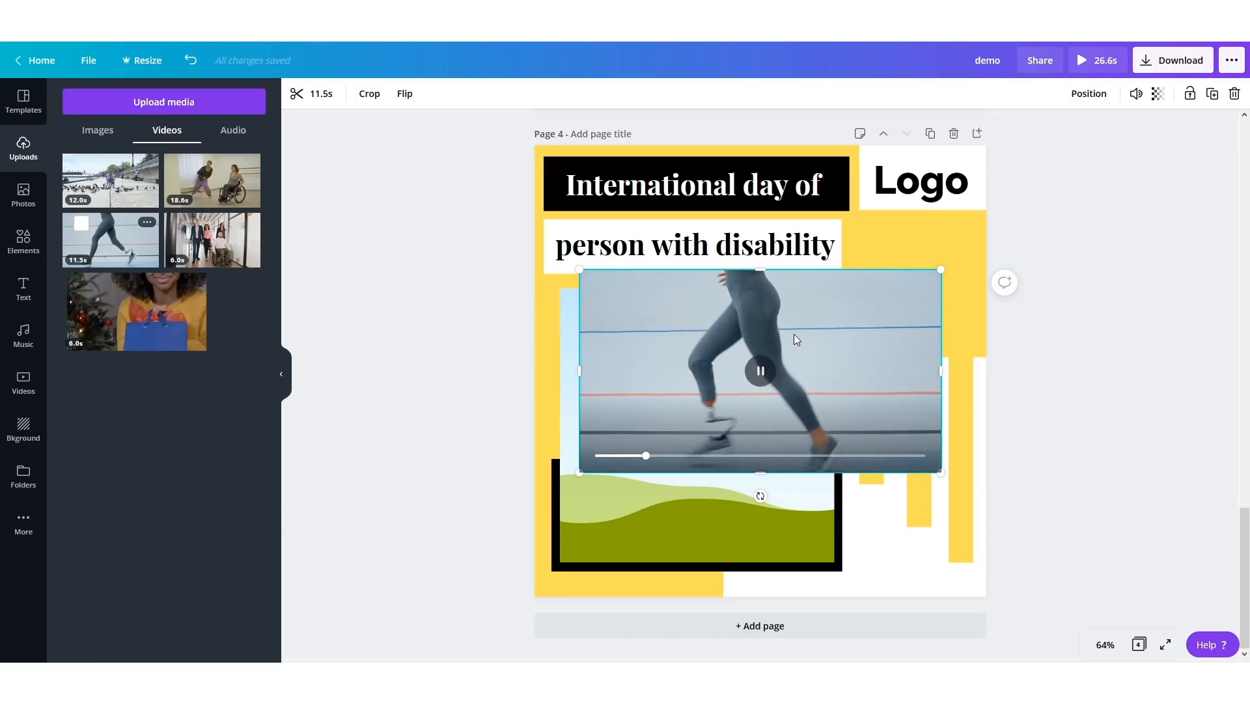
drag(802, 327, 741, 404)
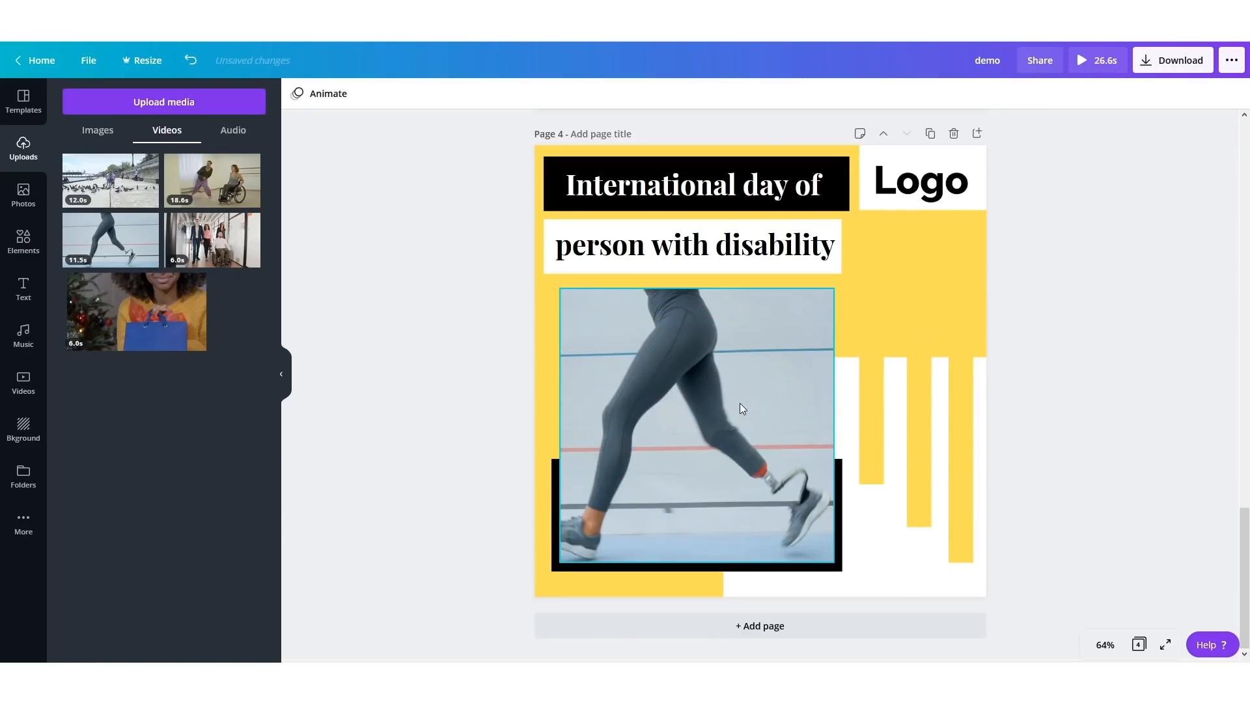
- Trim the end of the runner video on page 4 to a duration of 5.0 s
click(730, 419)
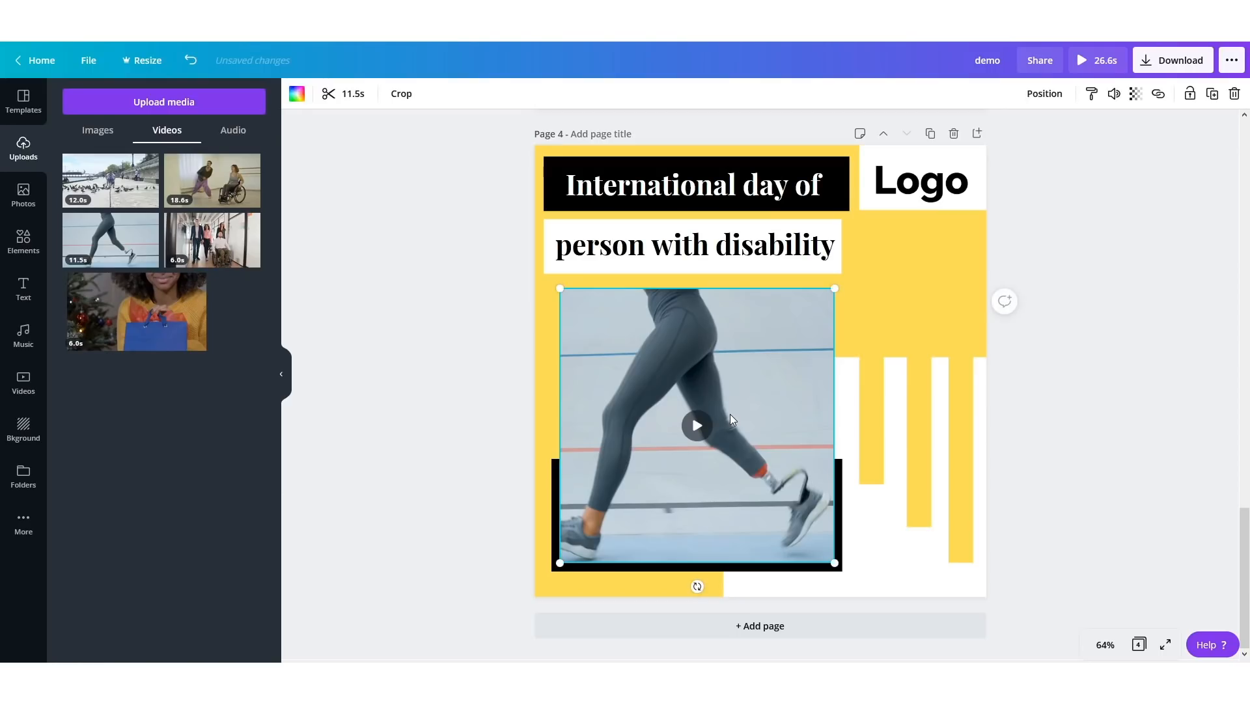
click(350, 94)
drag(1202, 93, 705, 95)
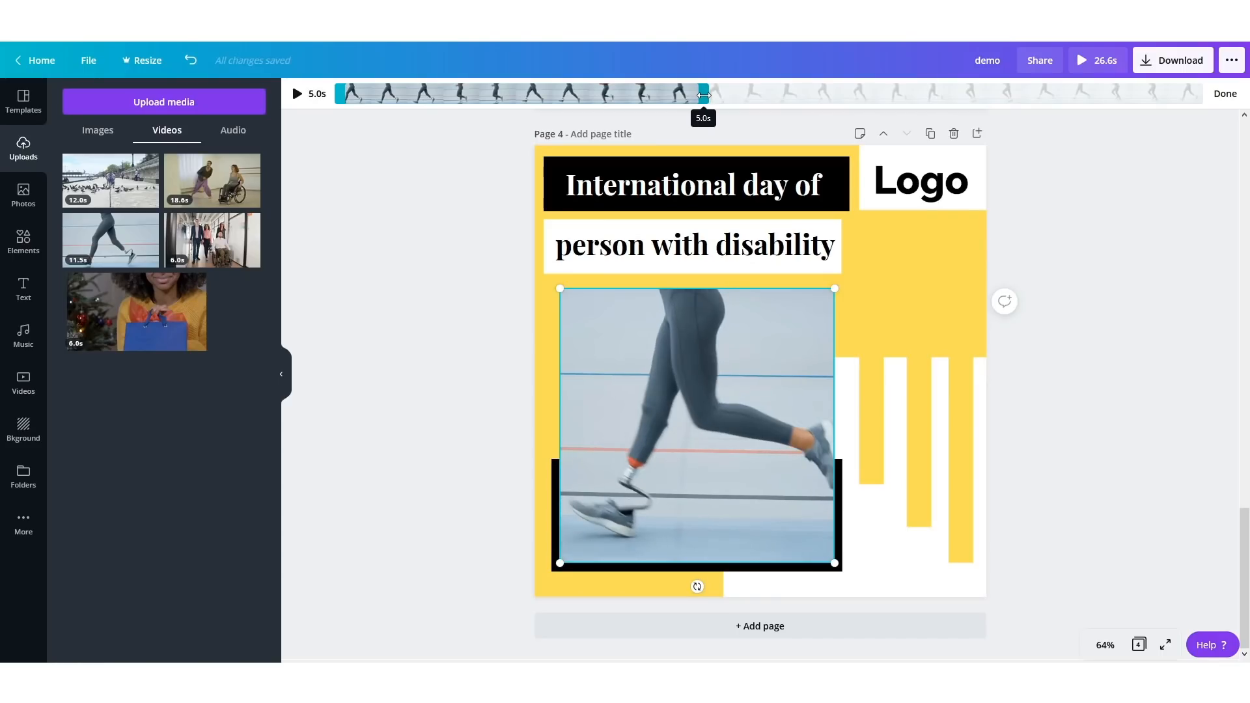
click(1223, 94)
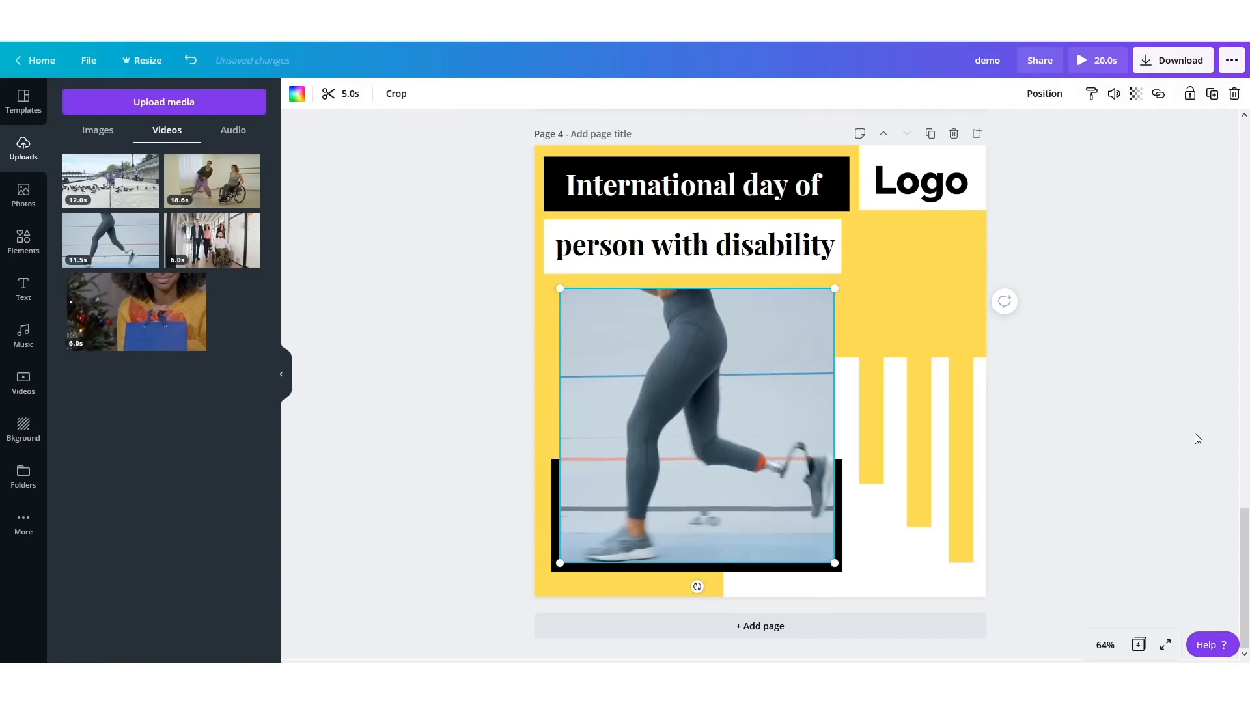
- Add a blank page 5, place the uploaded black Logo image on it, enlarge it to most of the page width and shift it slightly up
click(777, 629)
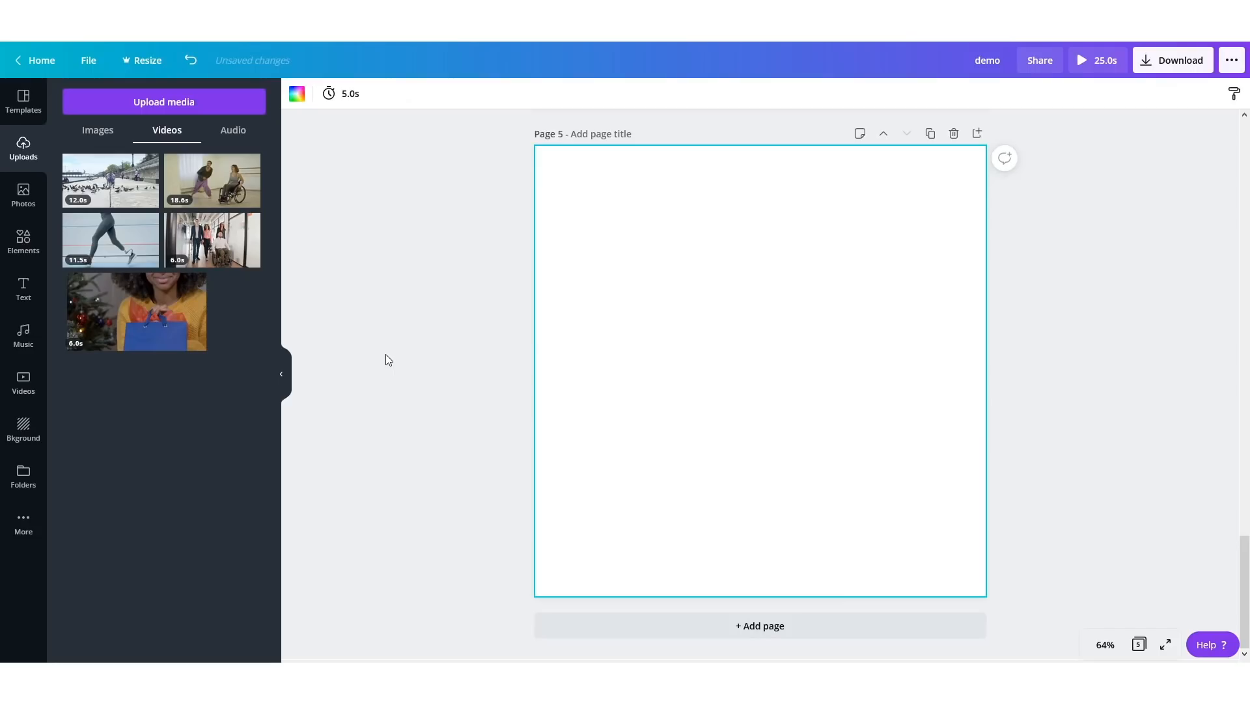
click(98, 130)
click(215, 193)
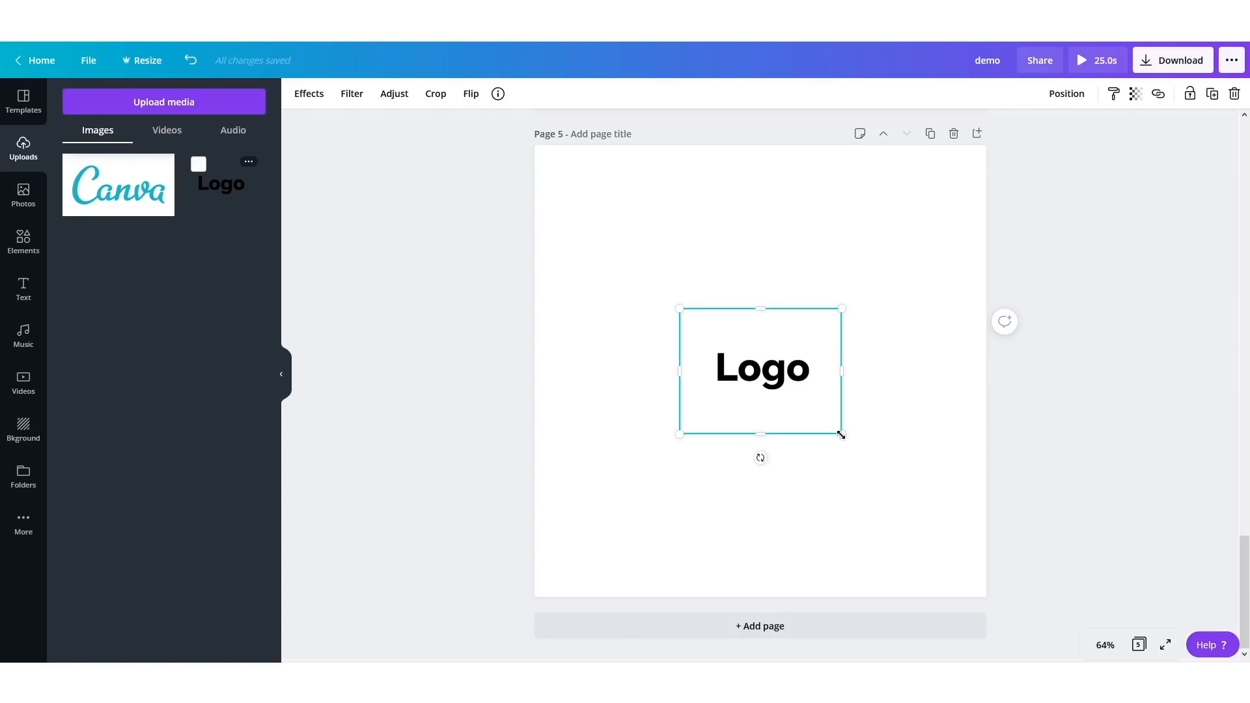
drag(841, 434, 954, 521)
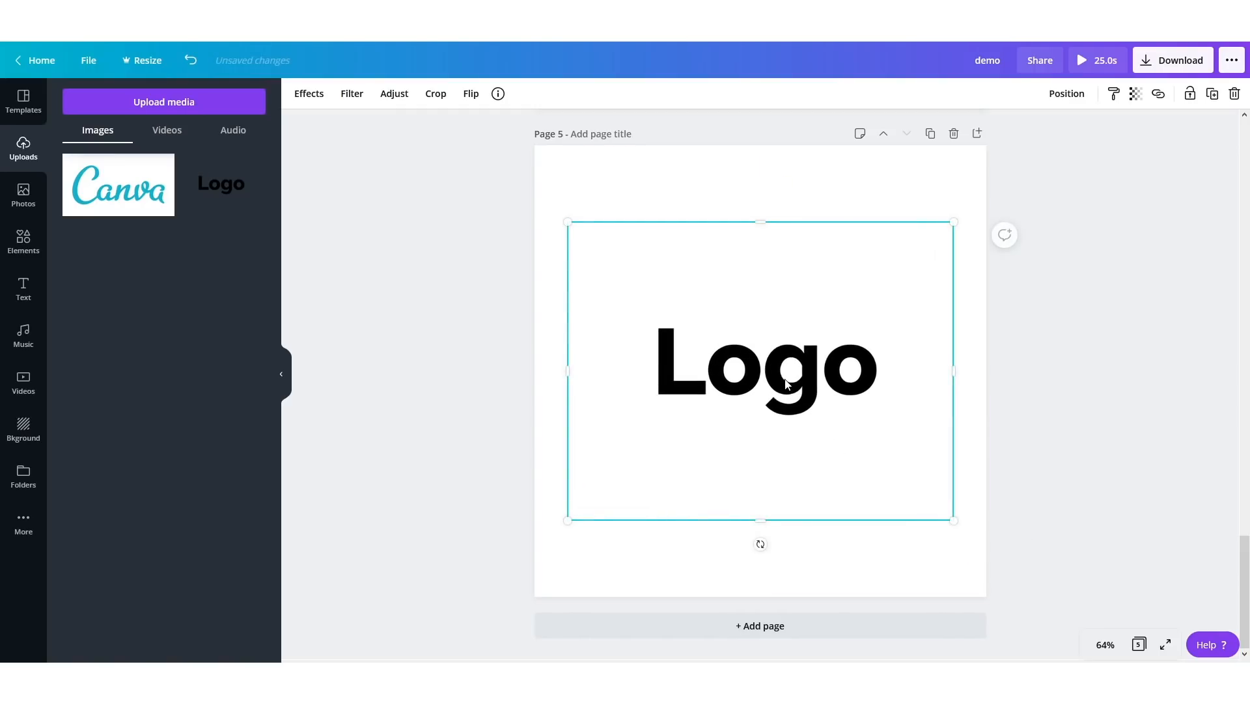
drag(786, 385, 784, 356)
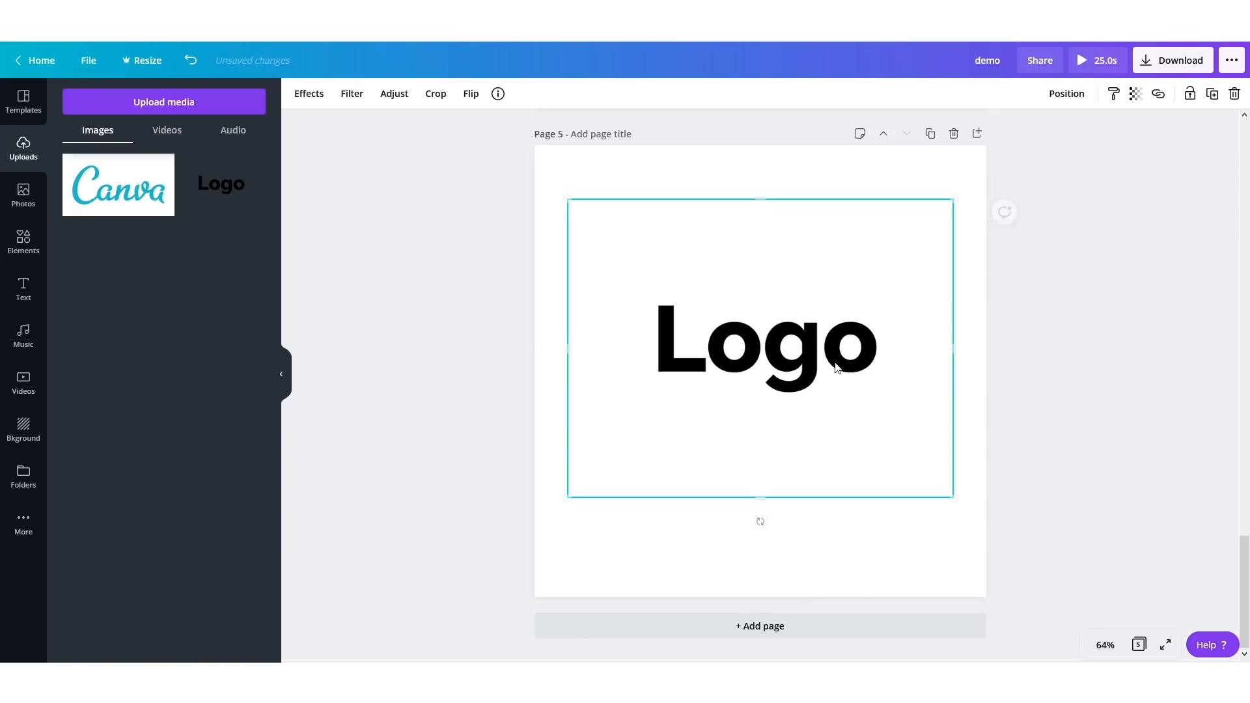
click(1146, 368)
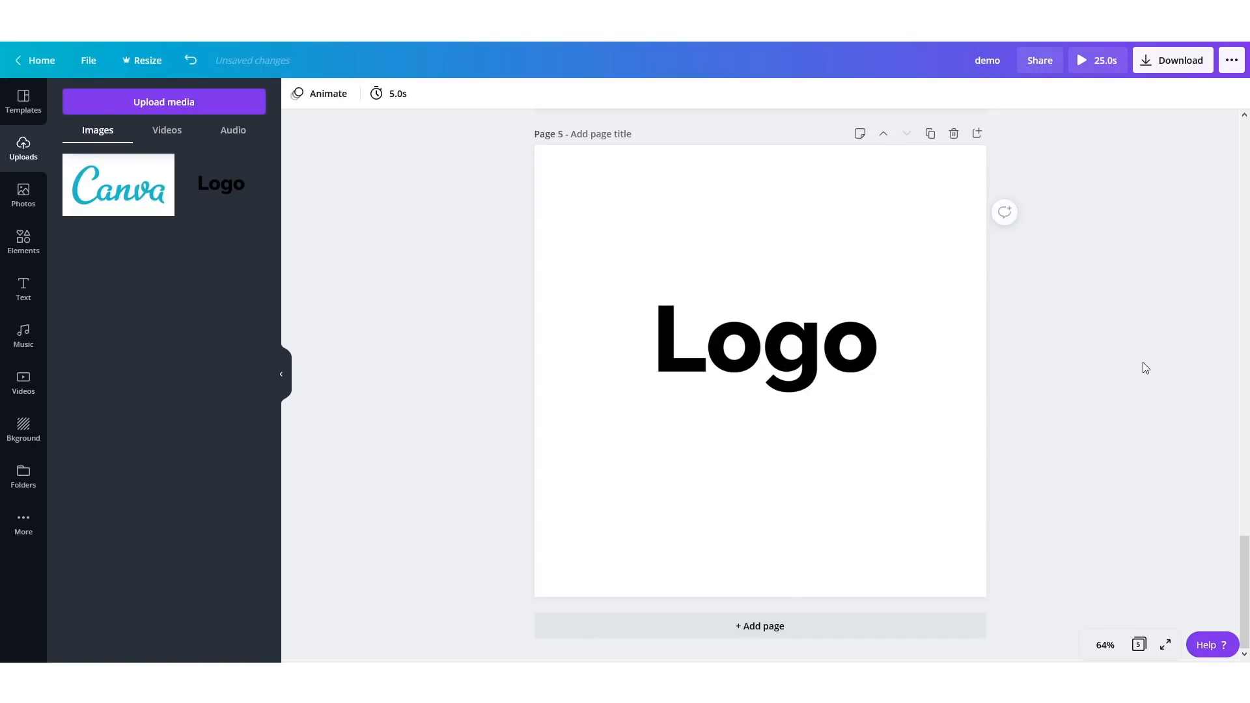
click(29, 294)
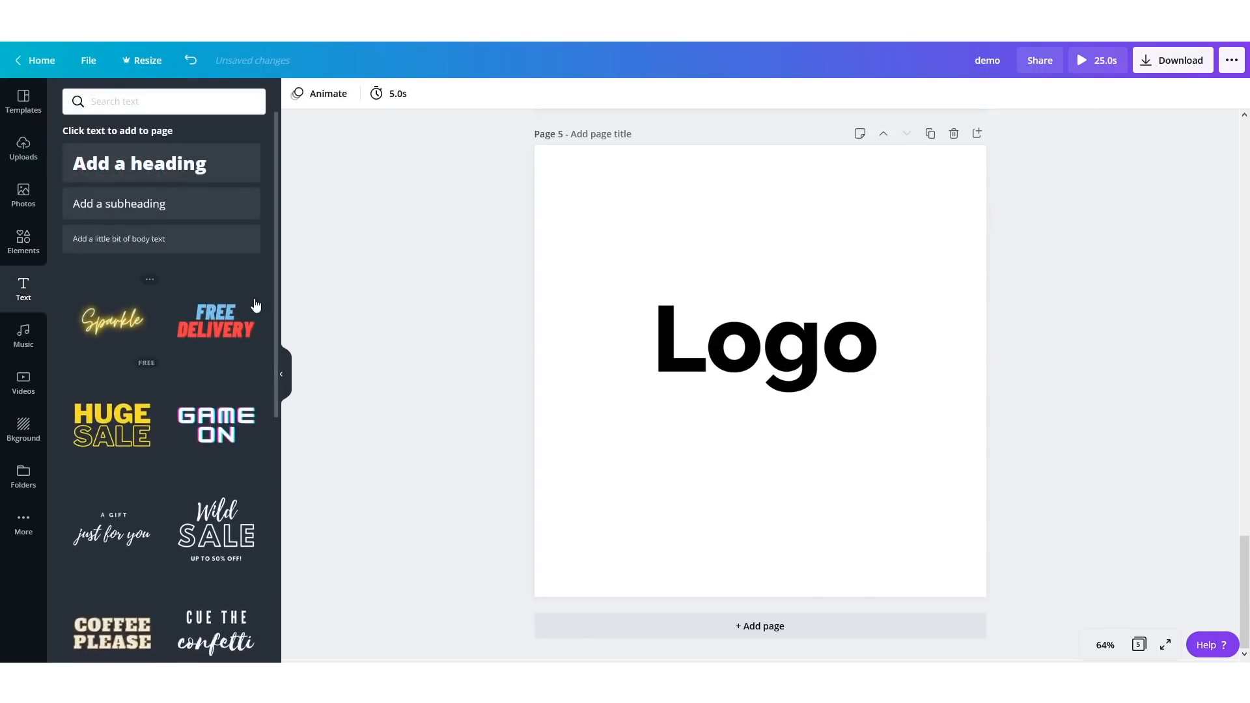
click(148, 176)
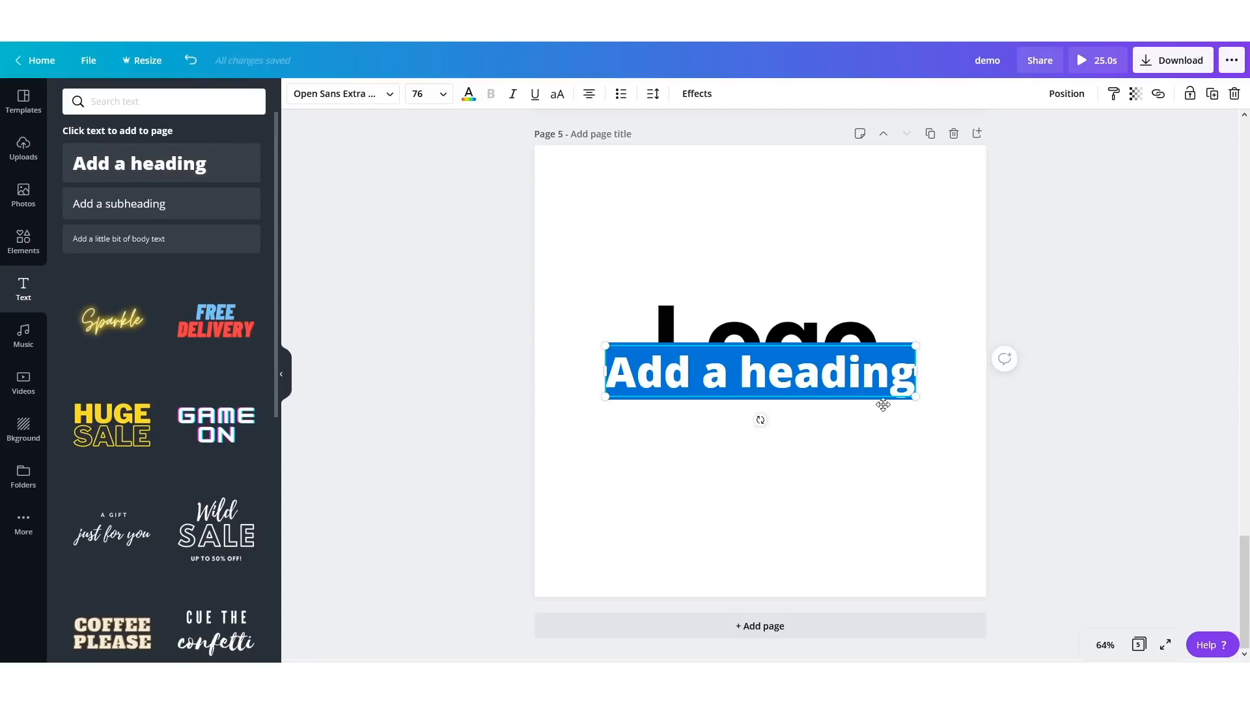
click(841, 402)
drag(622, 385, 699, 450)
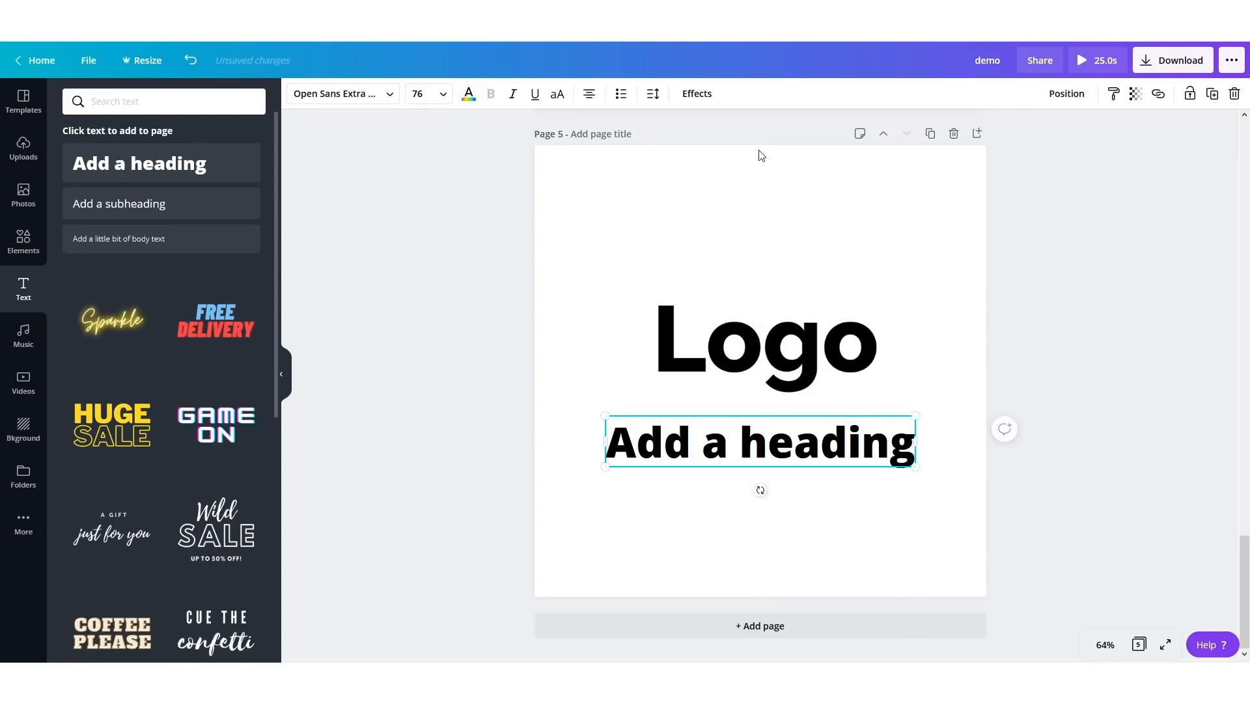
triple_click(746, 449)
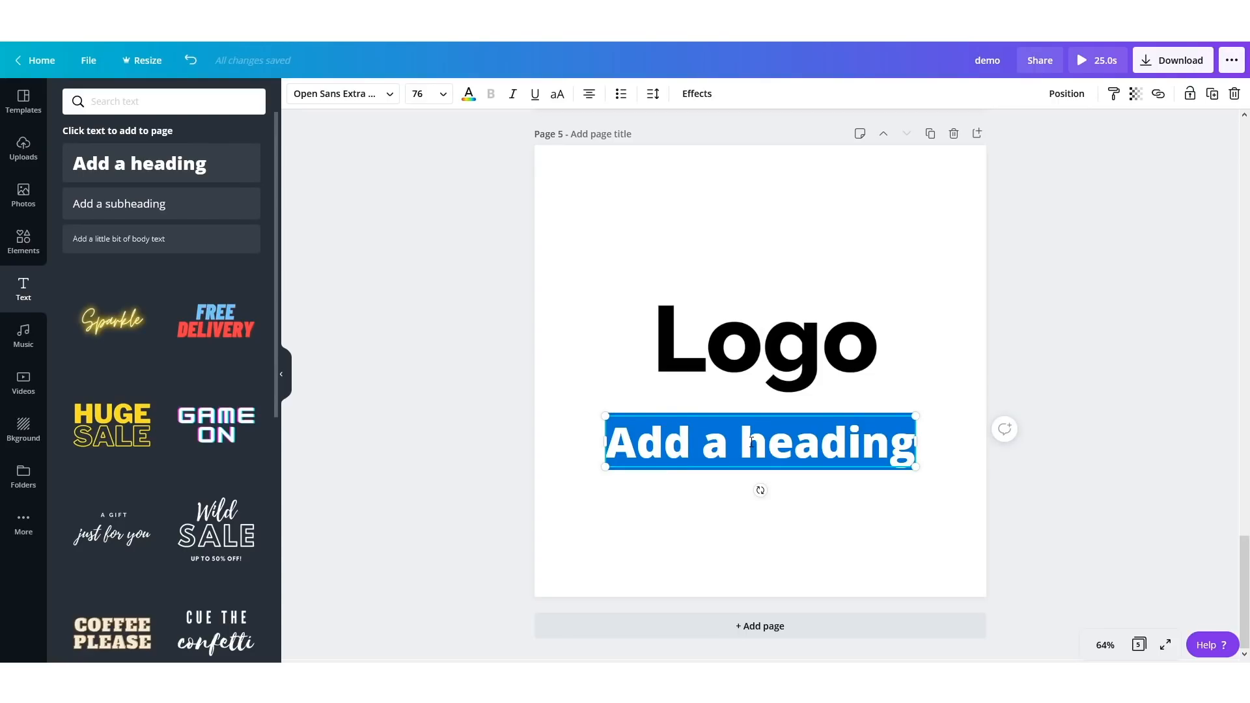
text(www.)
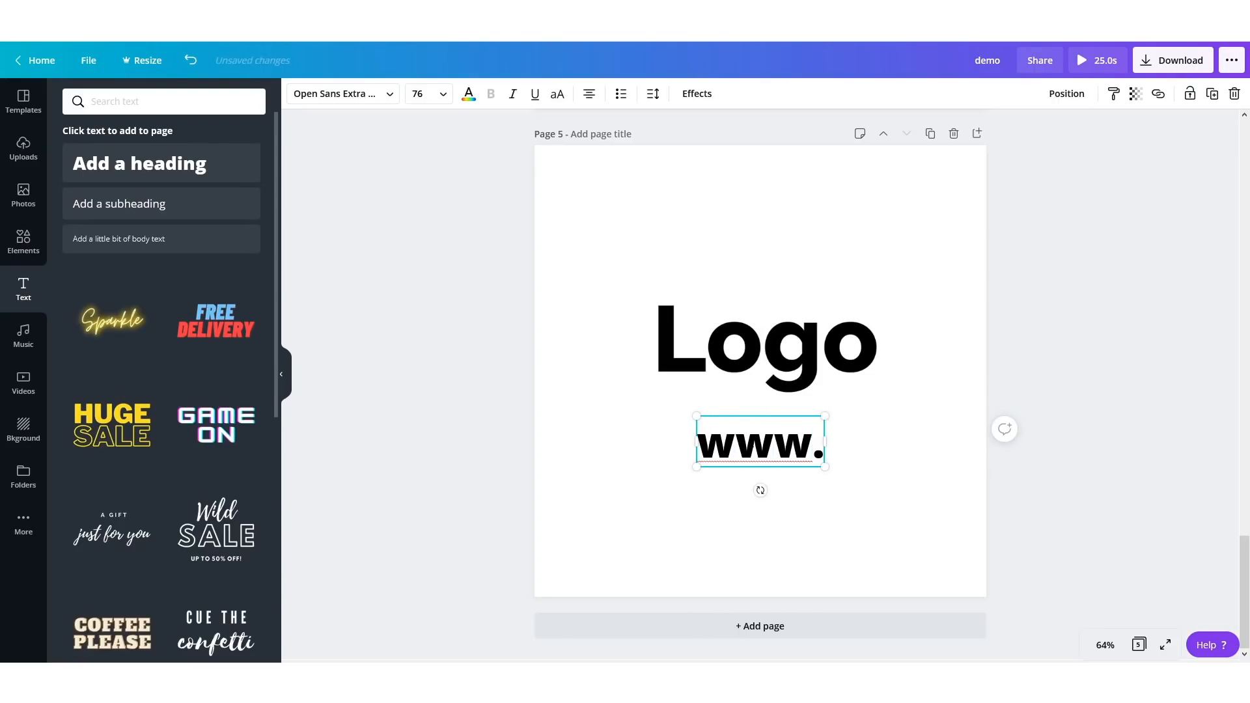
text(logo.com)
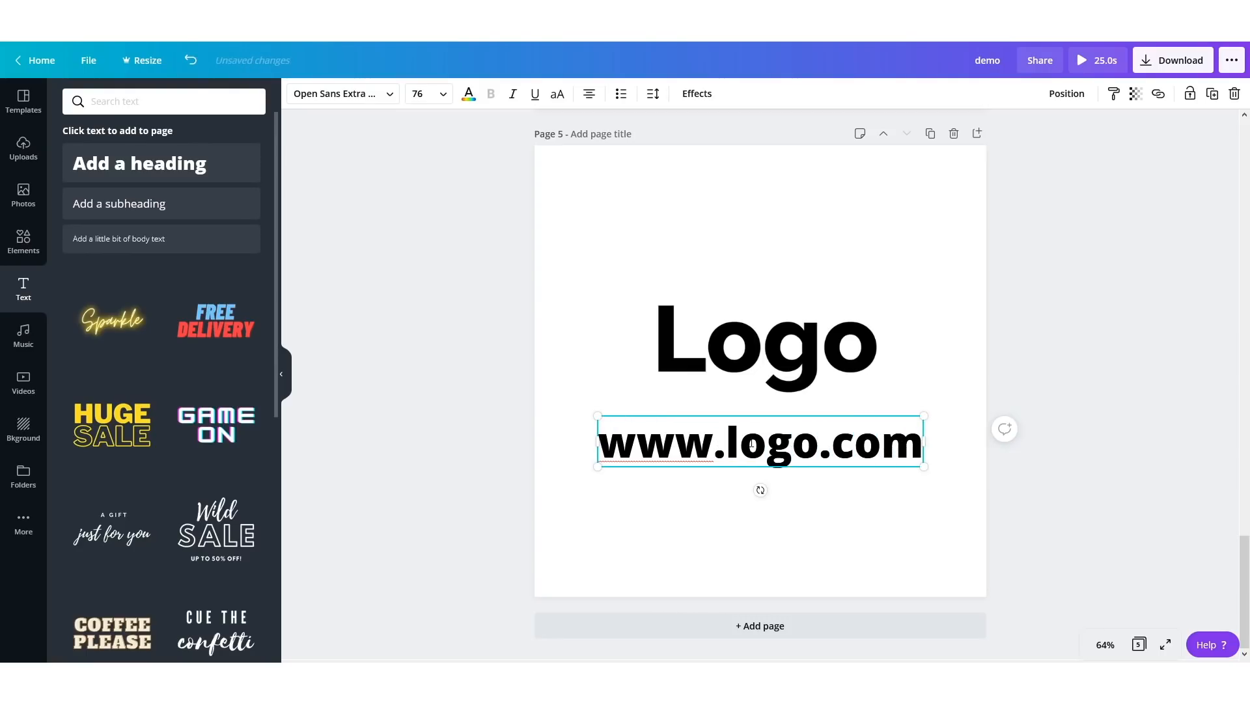
key(ctrl+a)
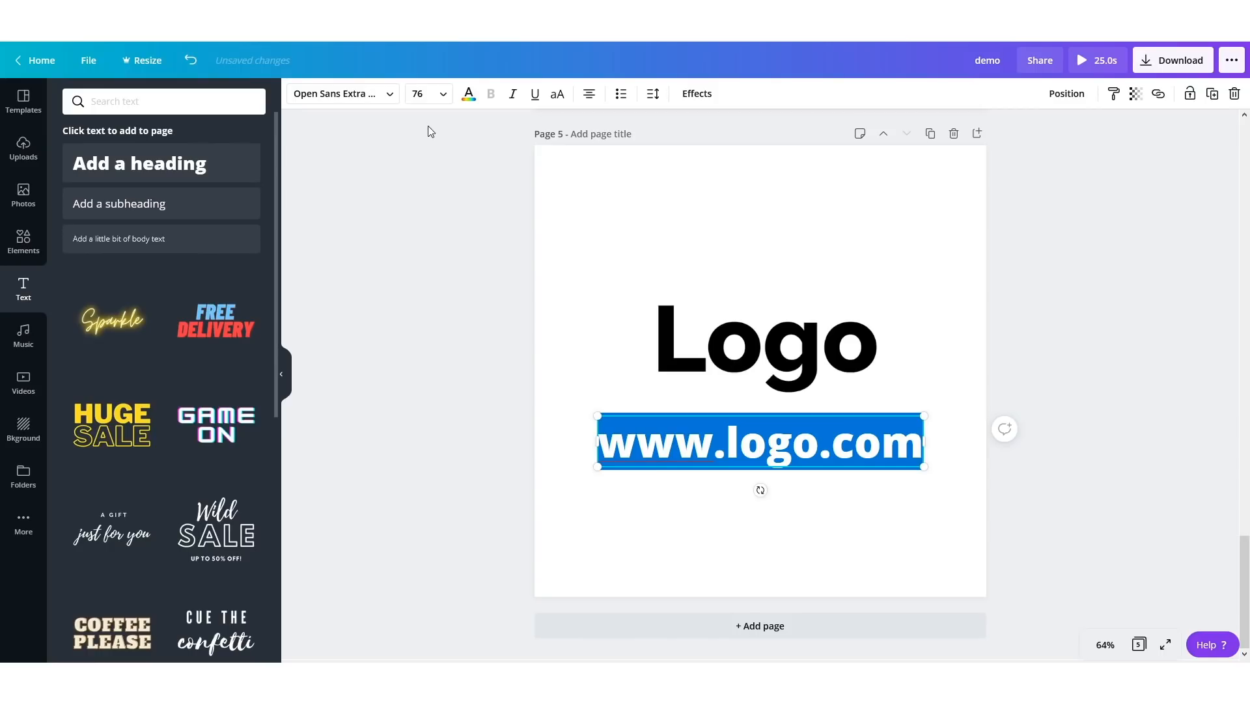
click(329, 94)
text(pla)
double_click(160, 102)
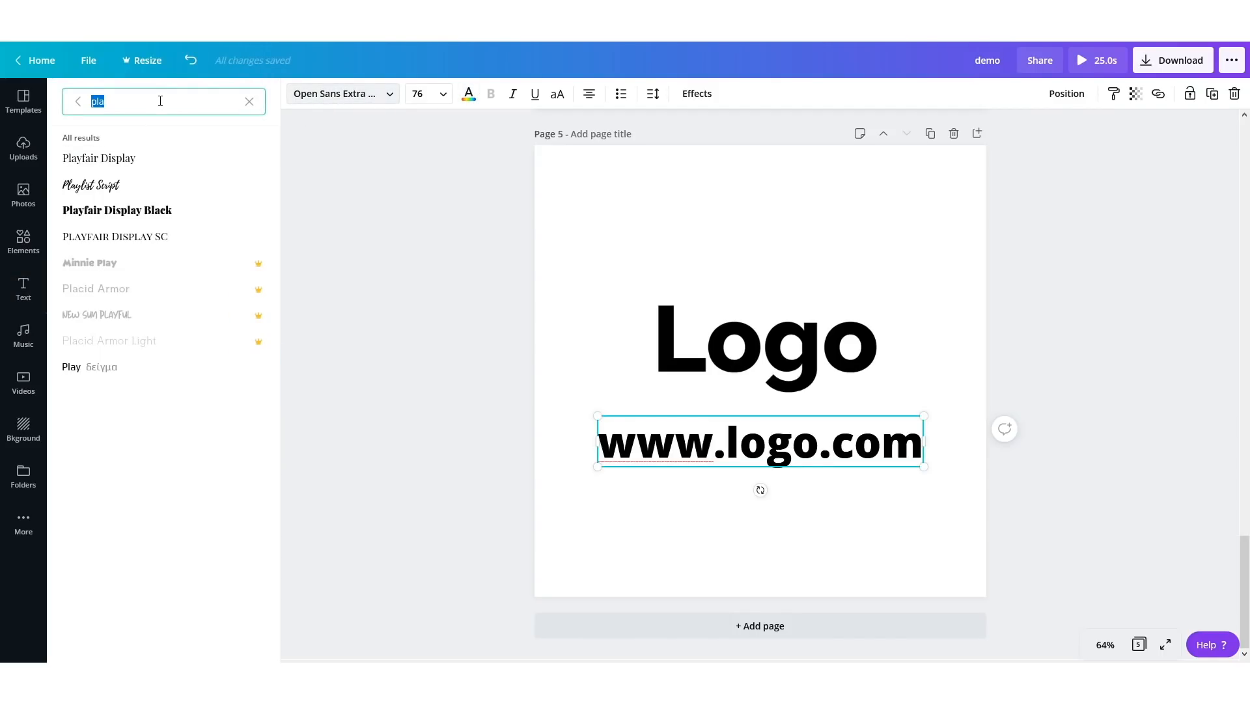
text(mon)
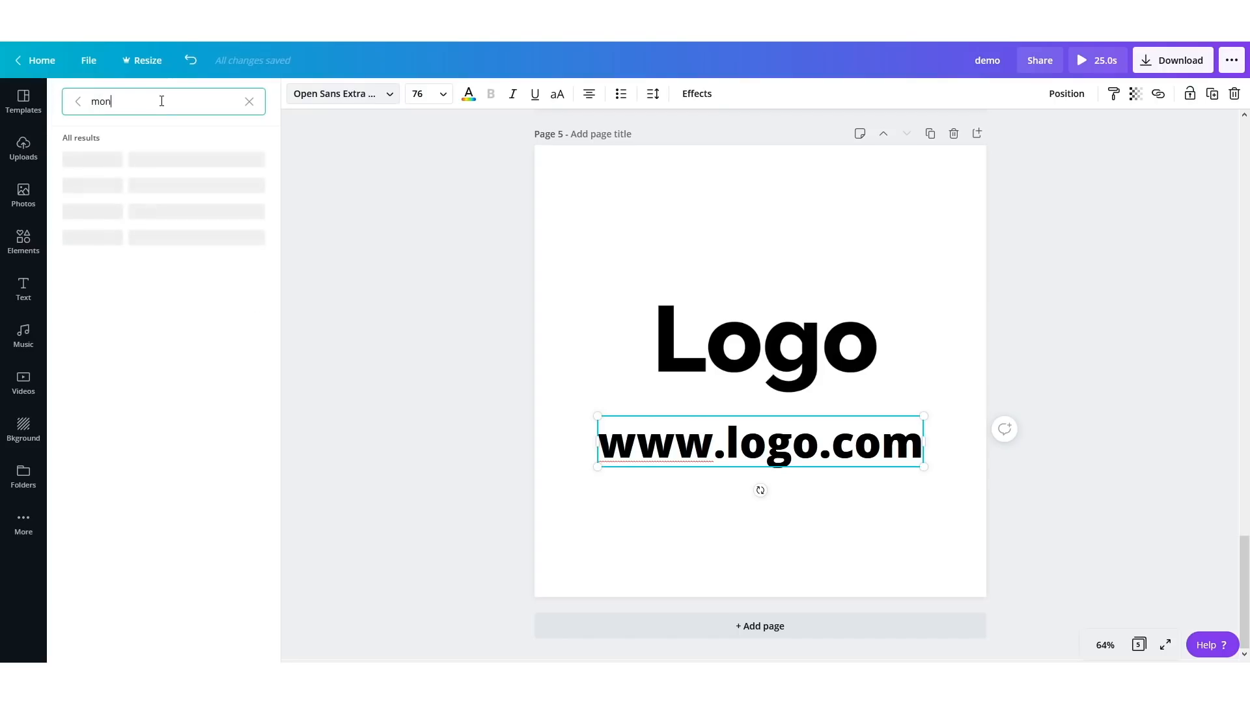
text(th)
key(BackSpace)
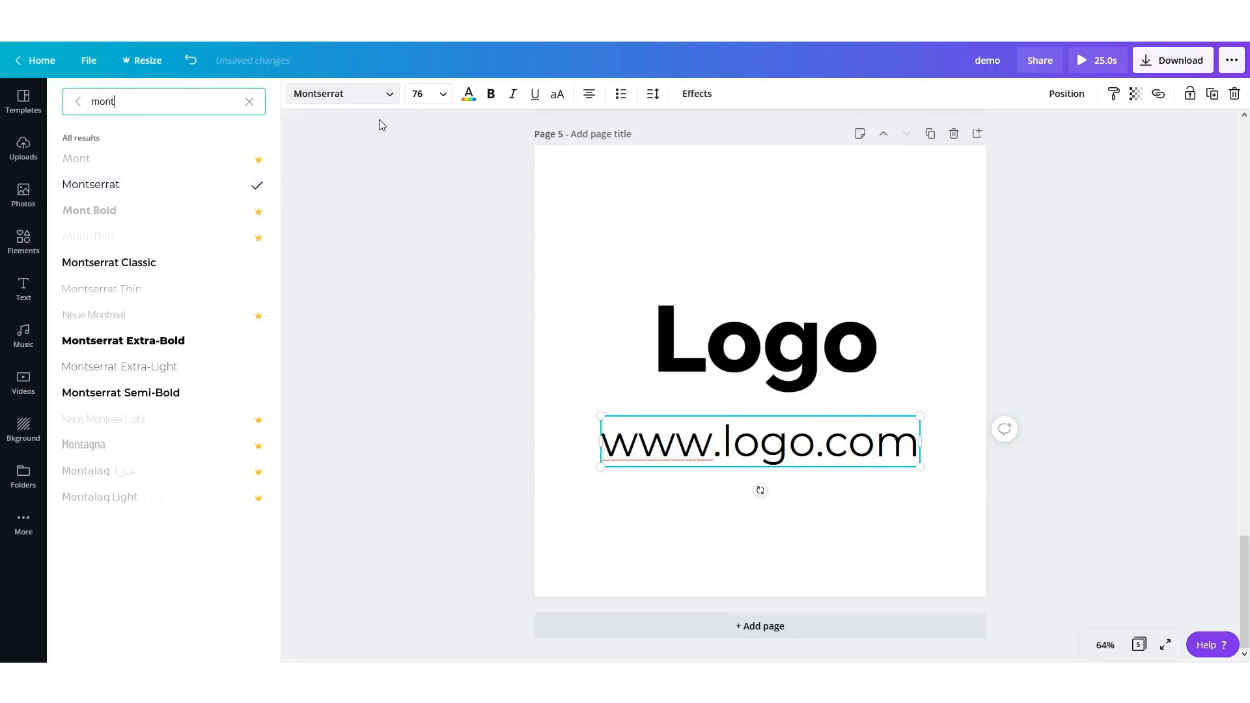
click(423, 92)
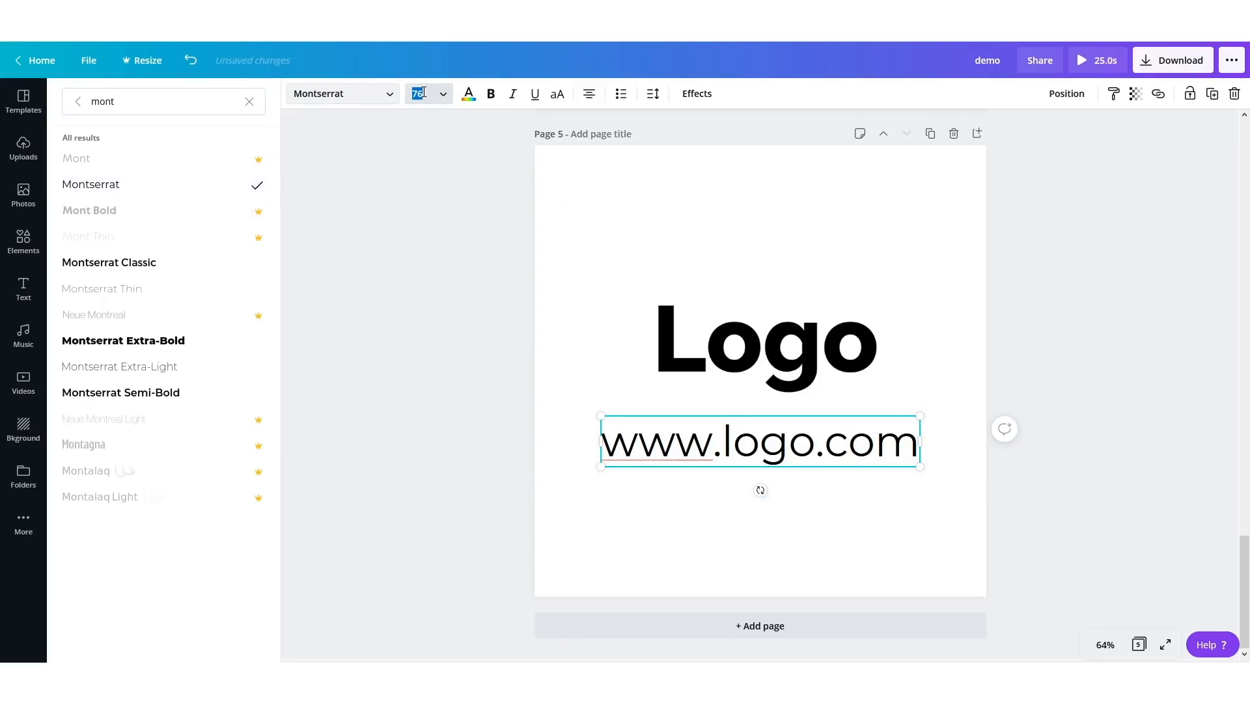
key(Return)
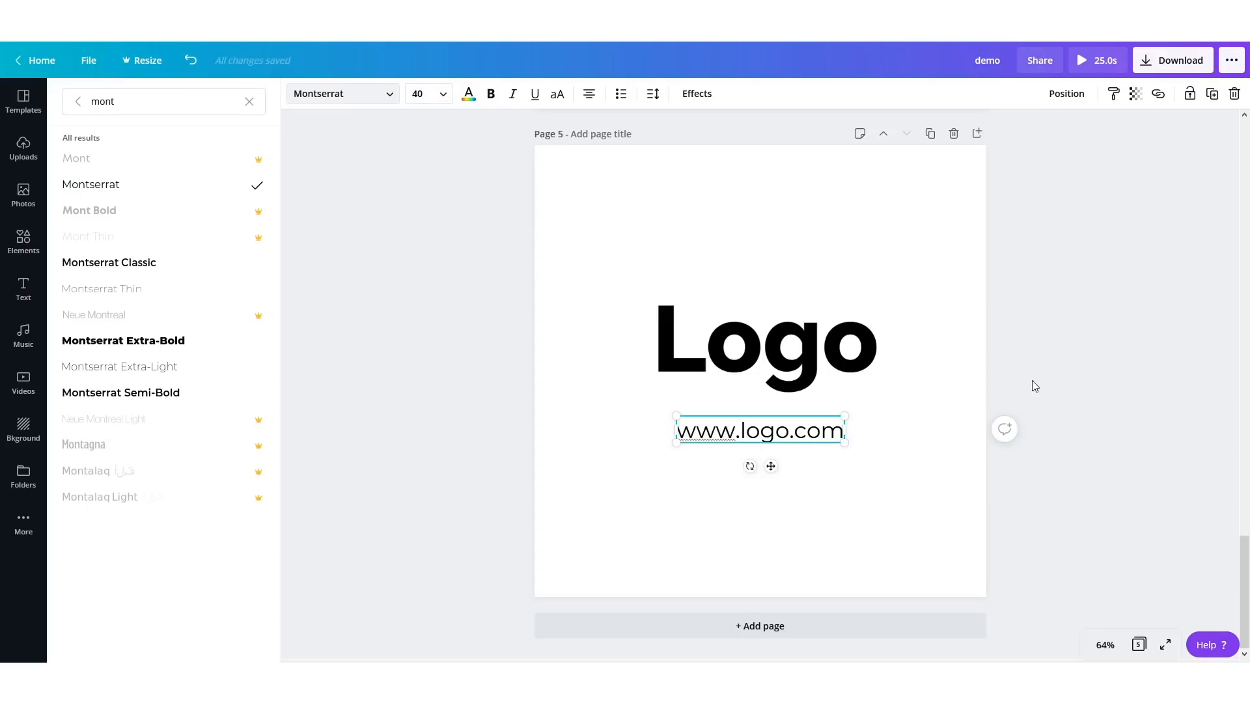
click(1070, 374)
click(959, 403)
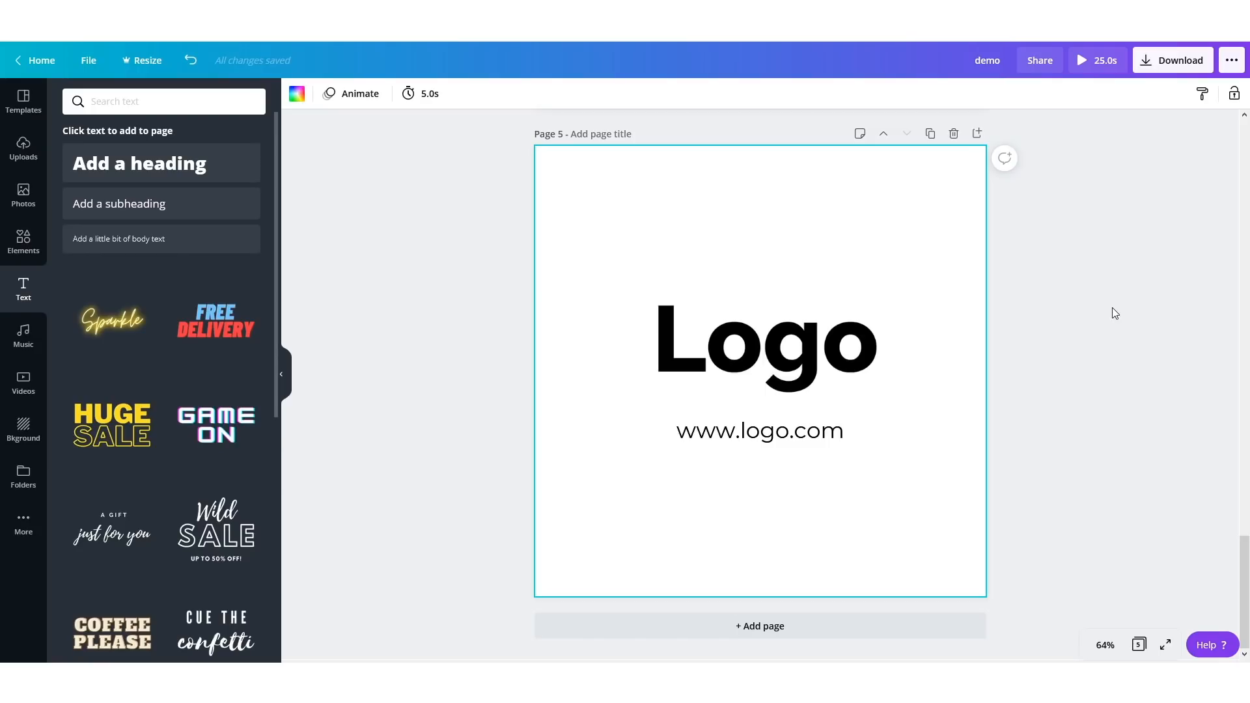
- Preview the five-page video to check its pages and clips, and go back to page 1 in the editor
scroll(1094, 331, up, 6)
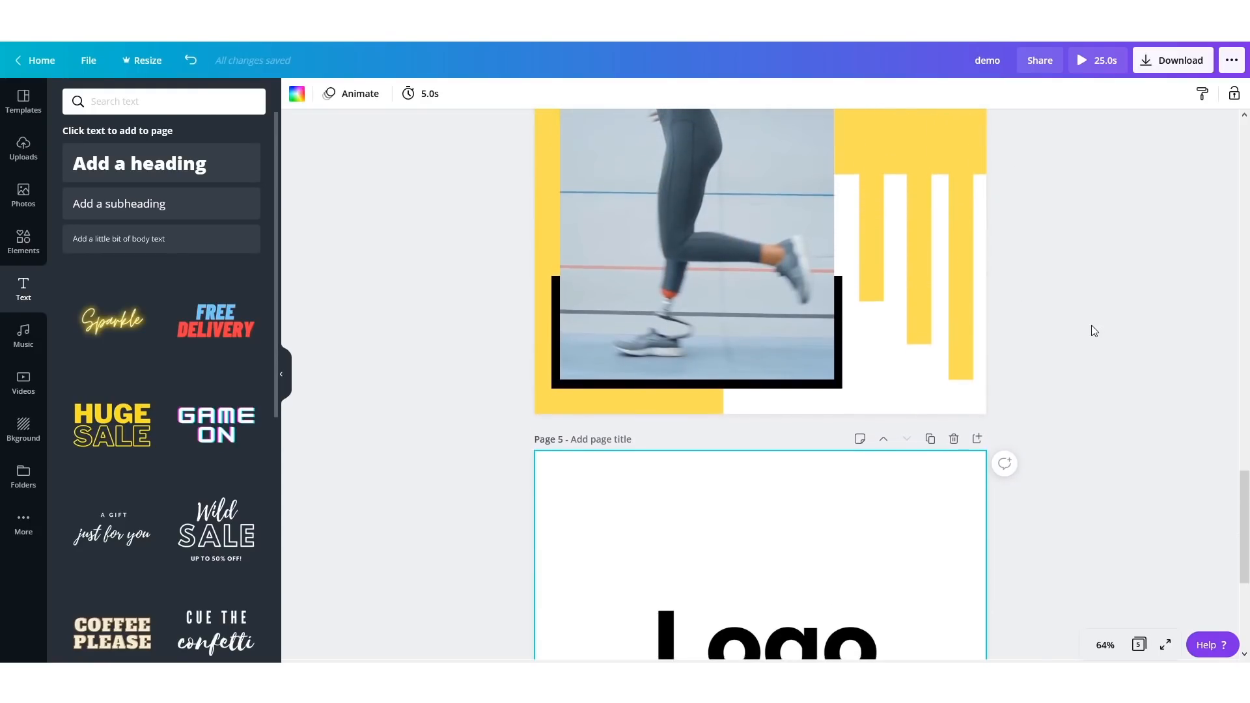
scroll(1094, 239, up, 1)
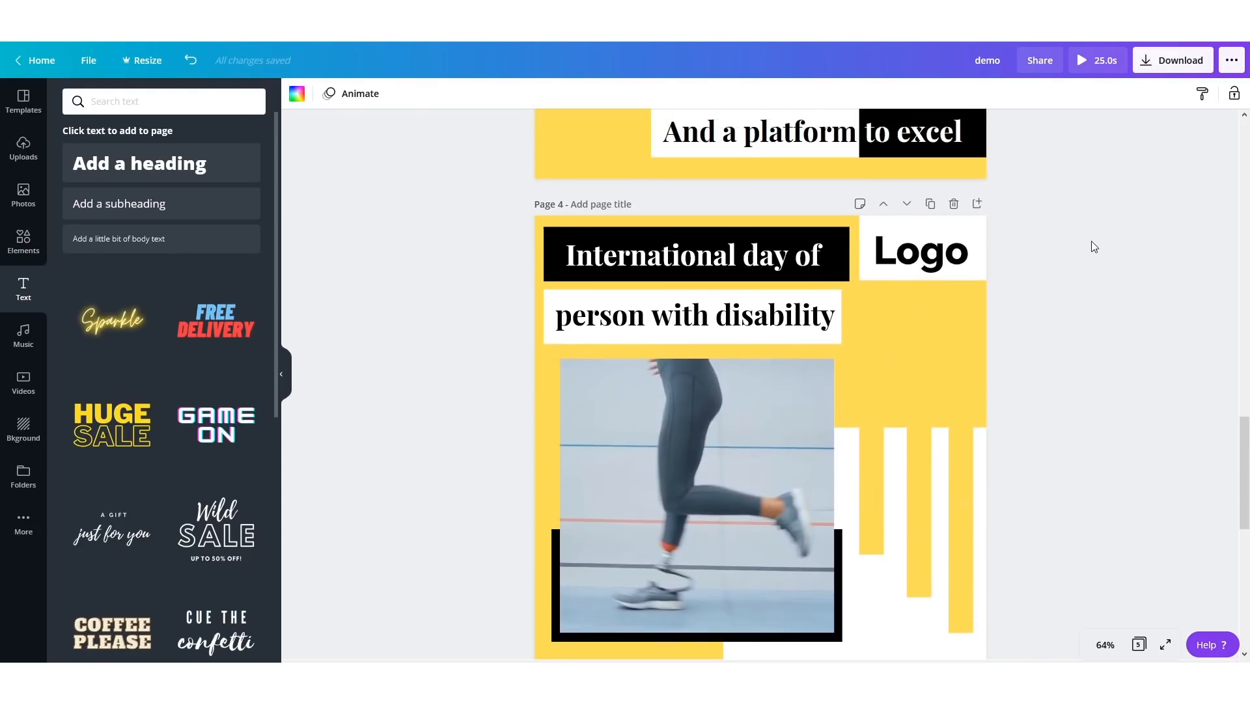
click(1092, 67)
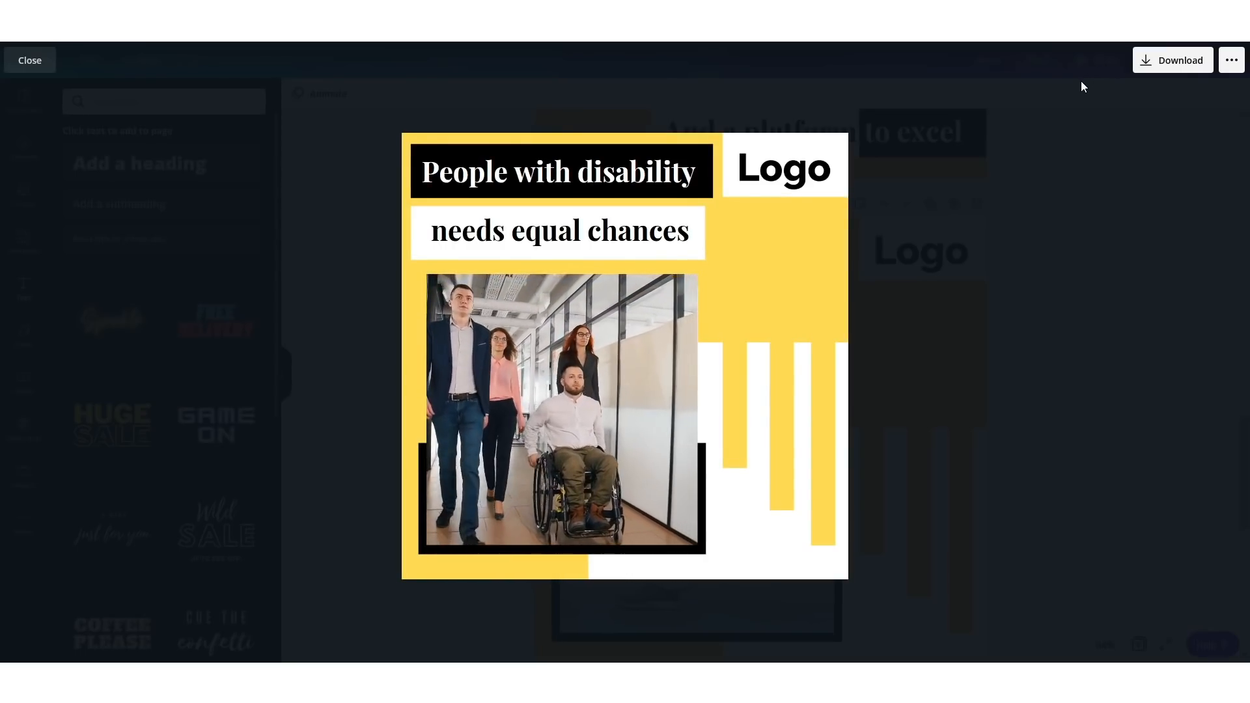
click(32, 62)
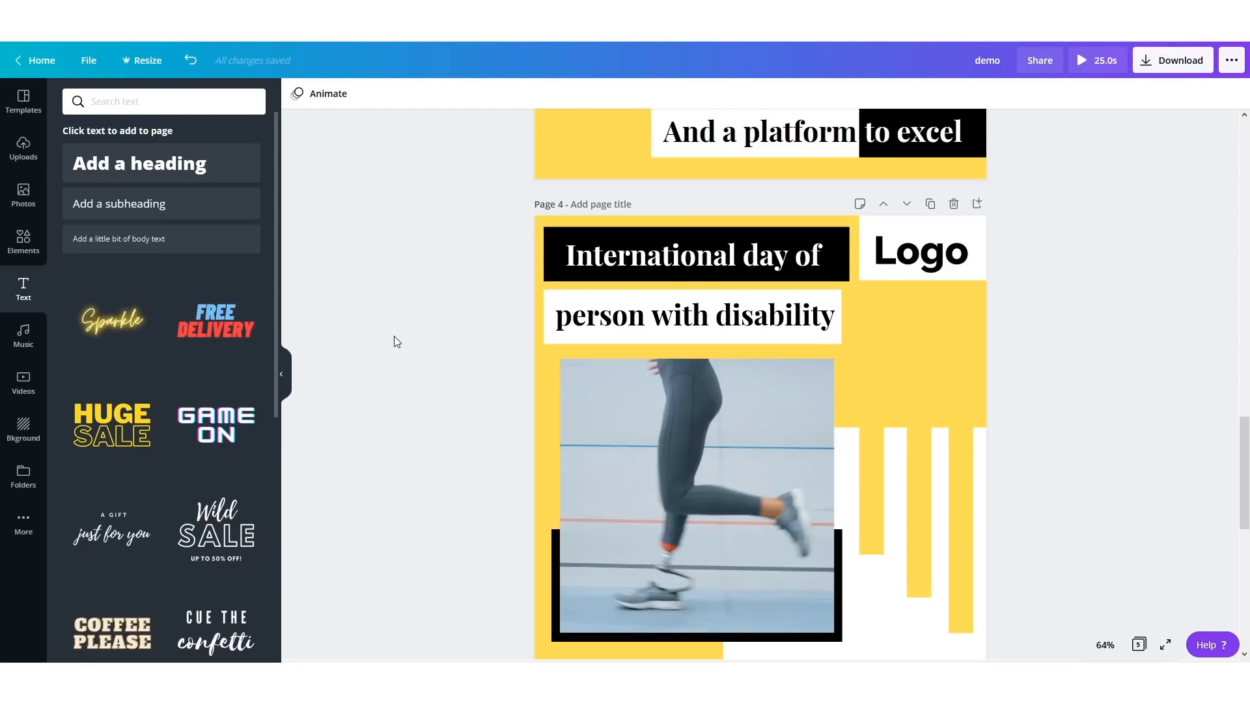
scroll(424, 335, up, 10)
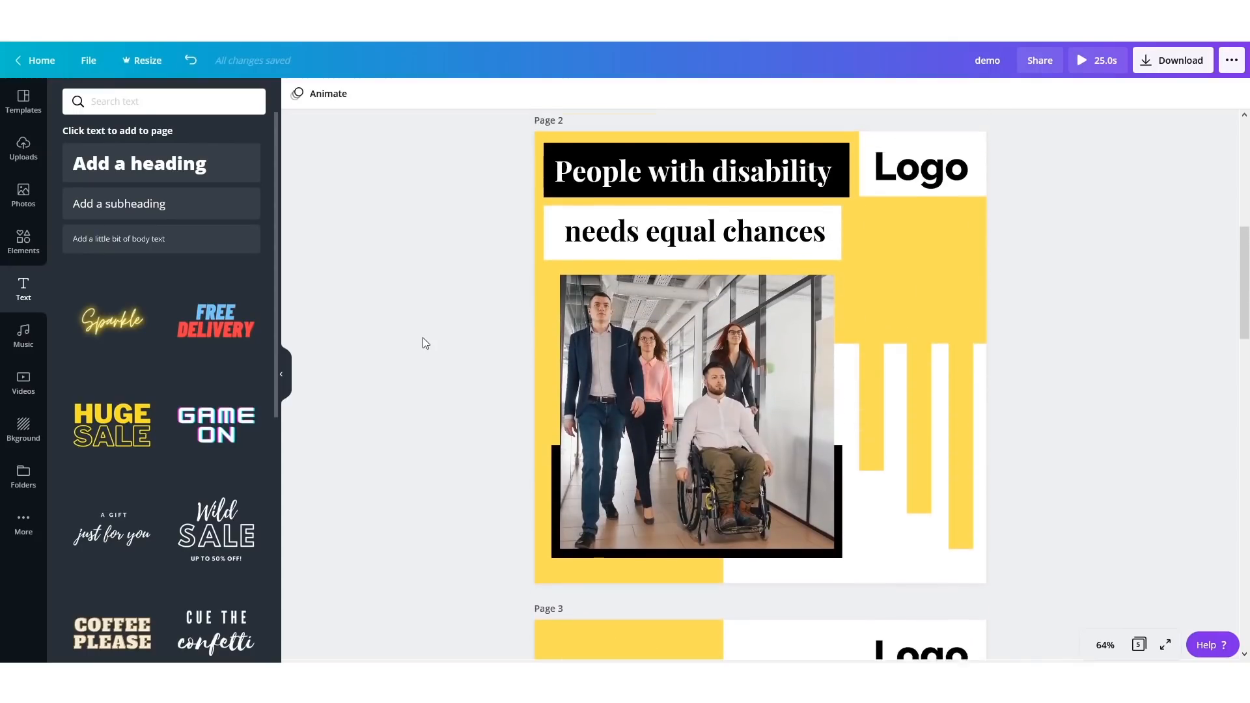
scroll(424, 339, up, 5)
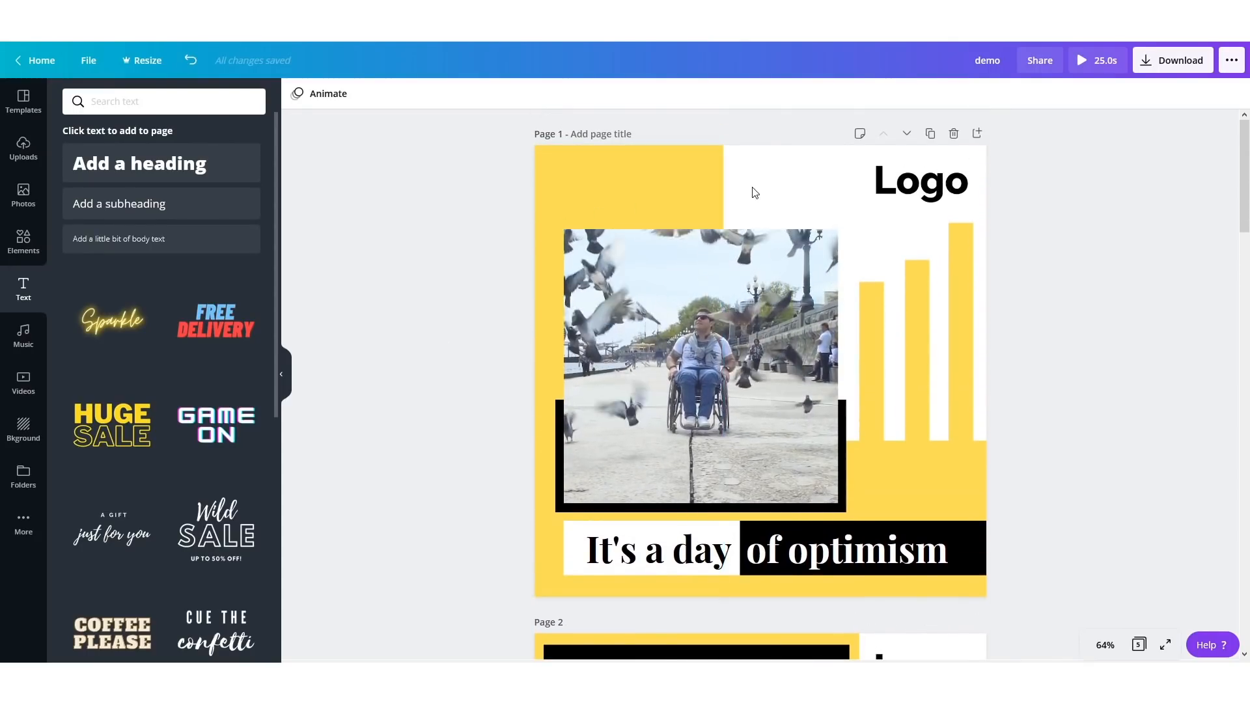
- Apply the Pan page animation to page 1, the "It's a day of optimism" page
click(772, 183)
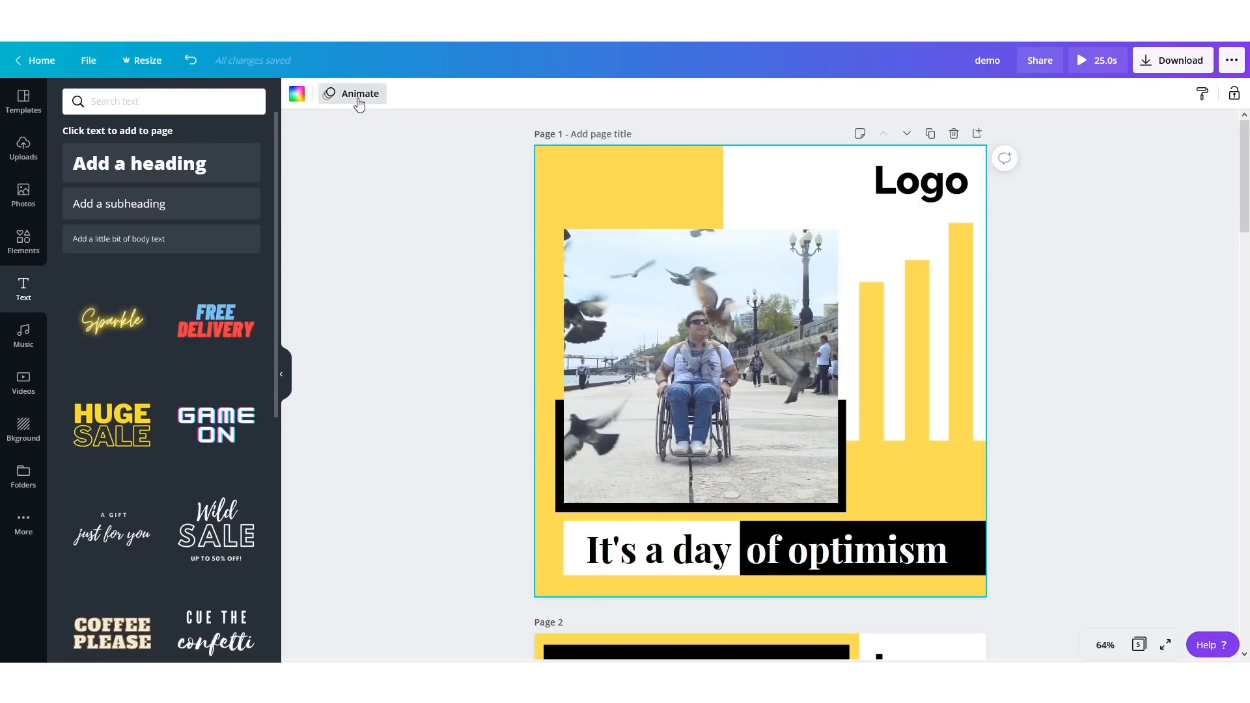
click(359, 95)
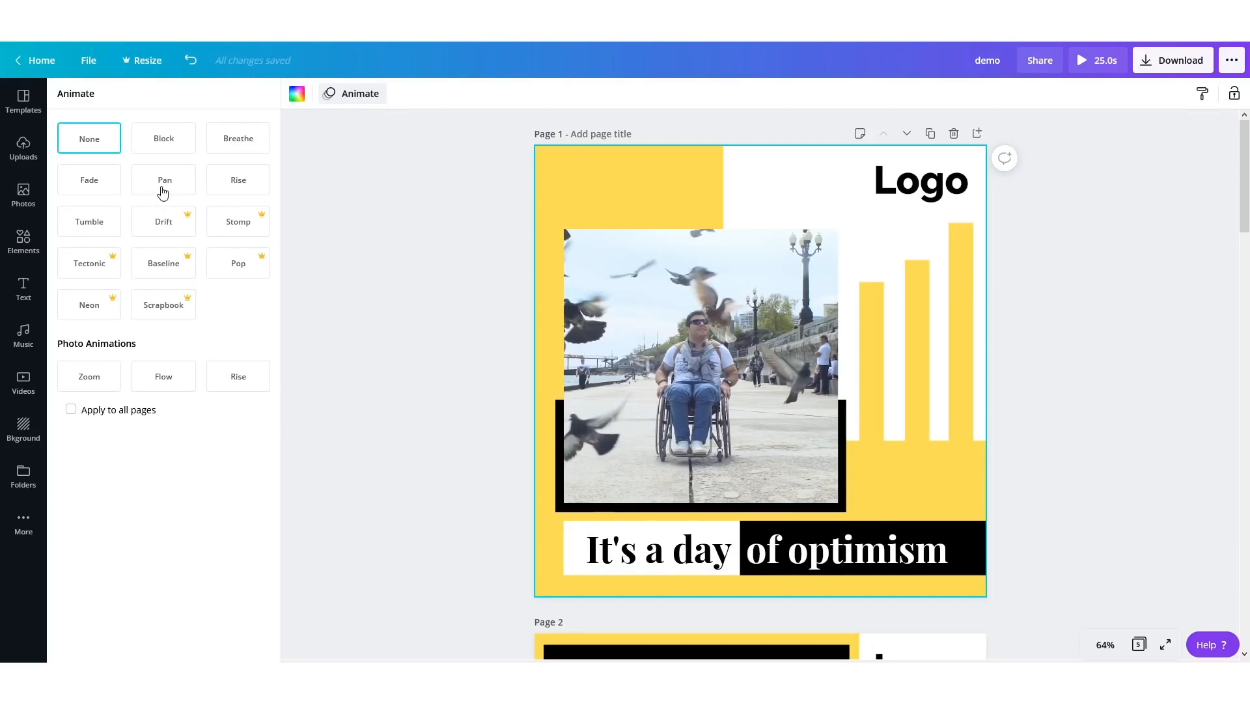
click(163, 184)
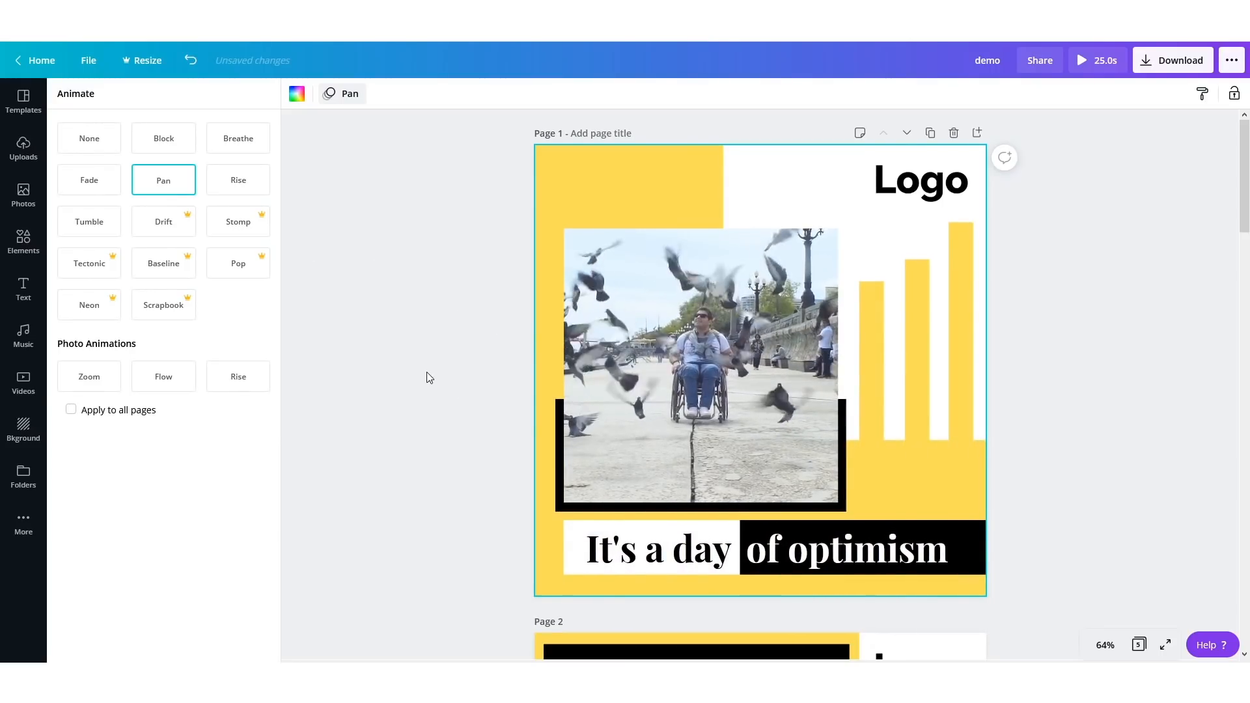
- Apply the Rise page animation to page 2, the "People with disability needs equal chances" page
scroll(716, 391, down, 4)
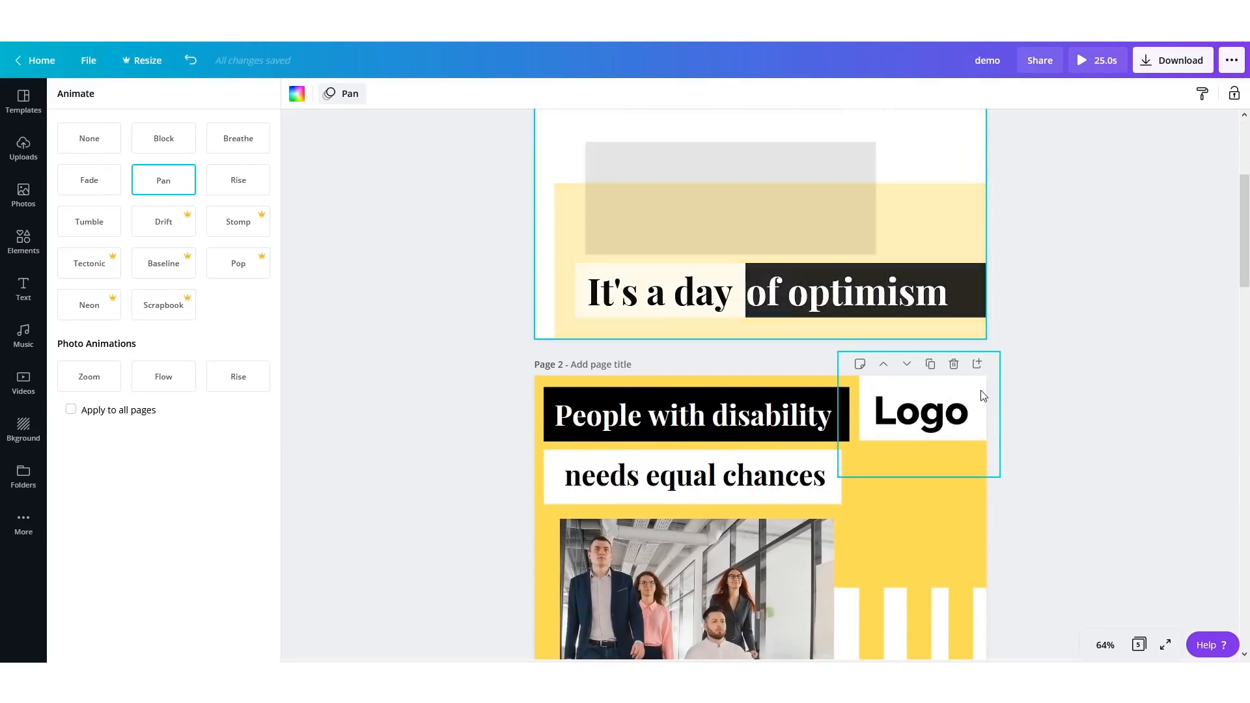
click(982, 395)
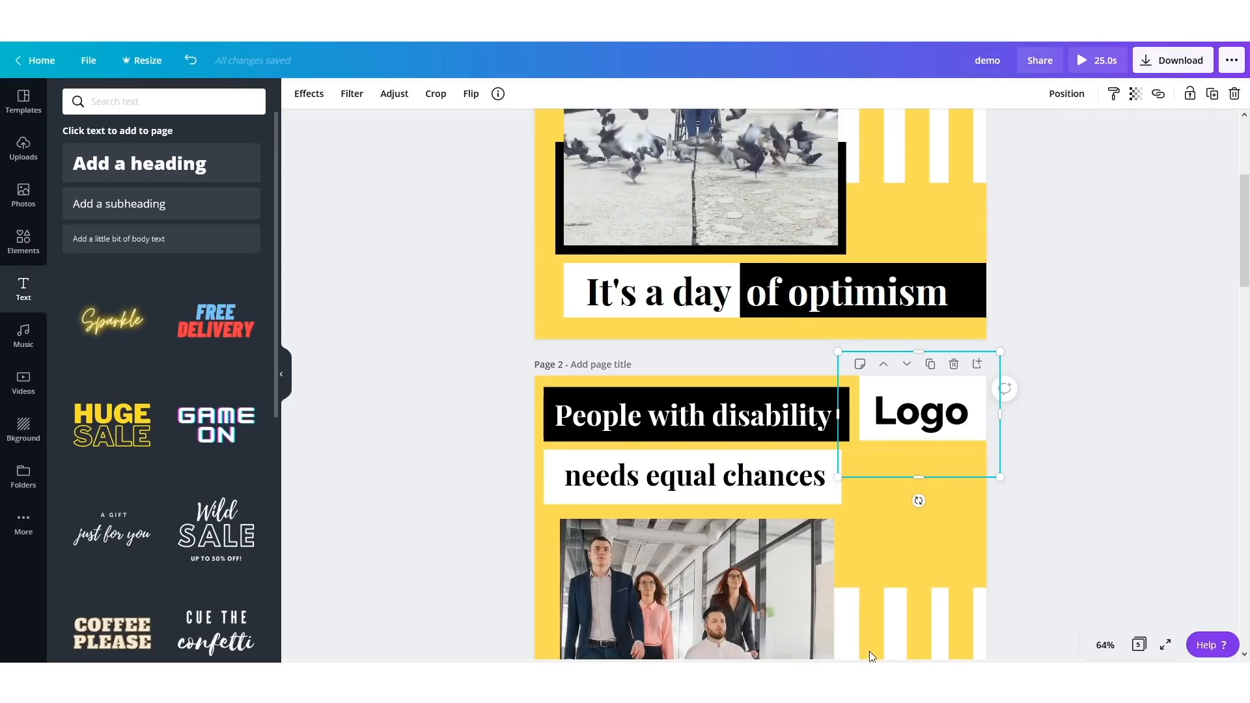
click(850, 633)
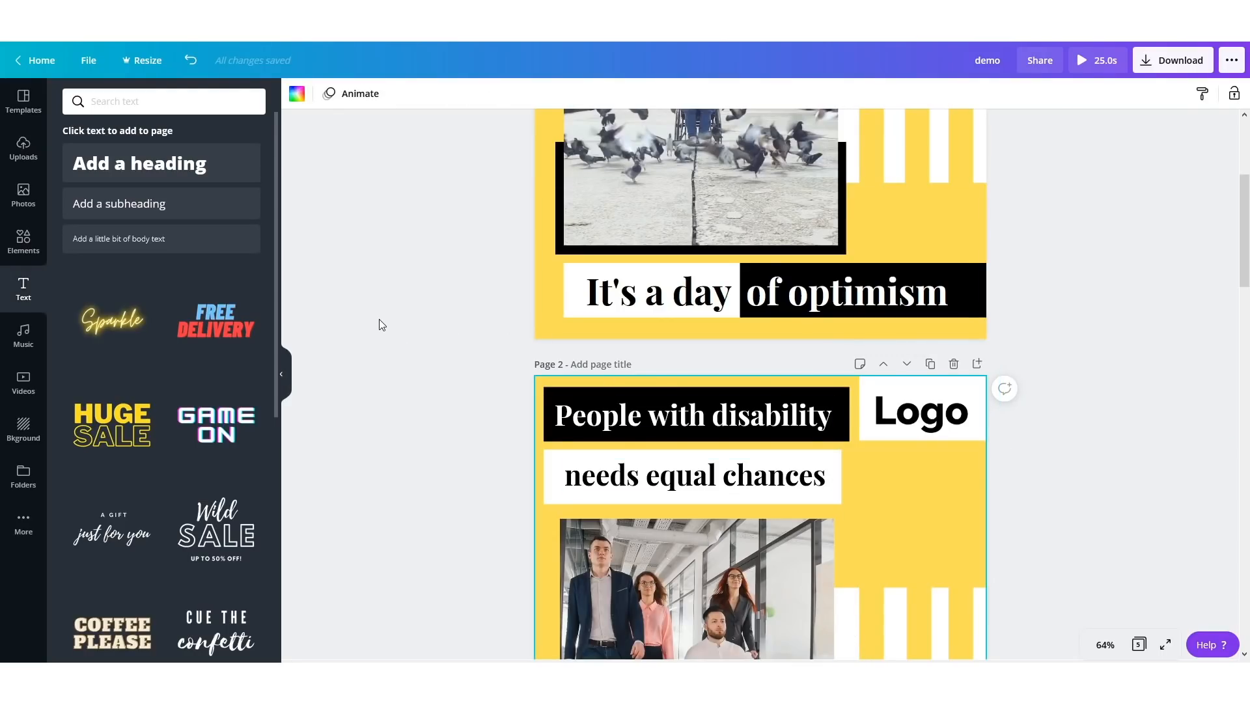
click(358, 94)
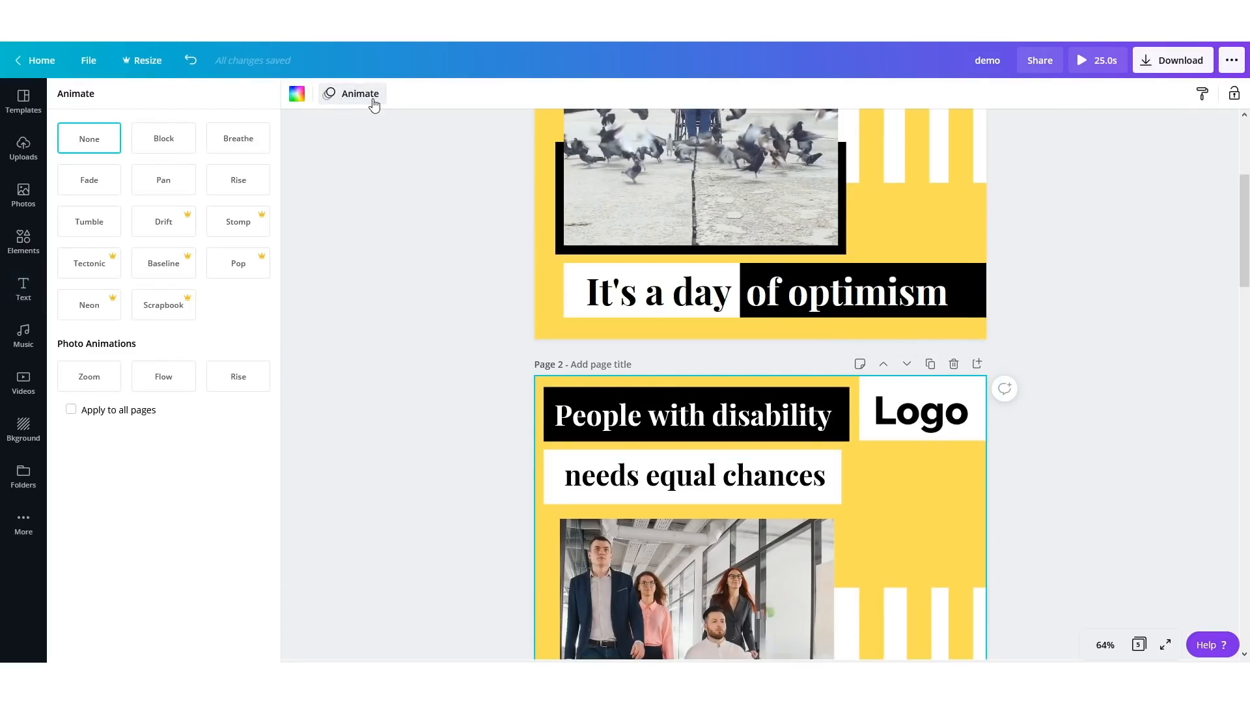
click(253, 183)
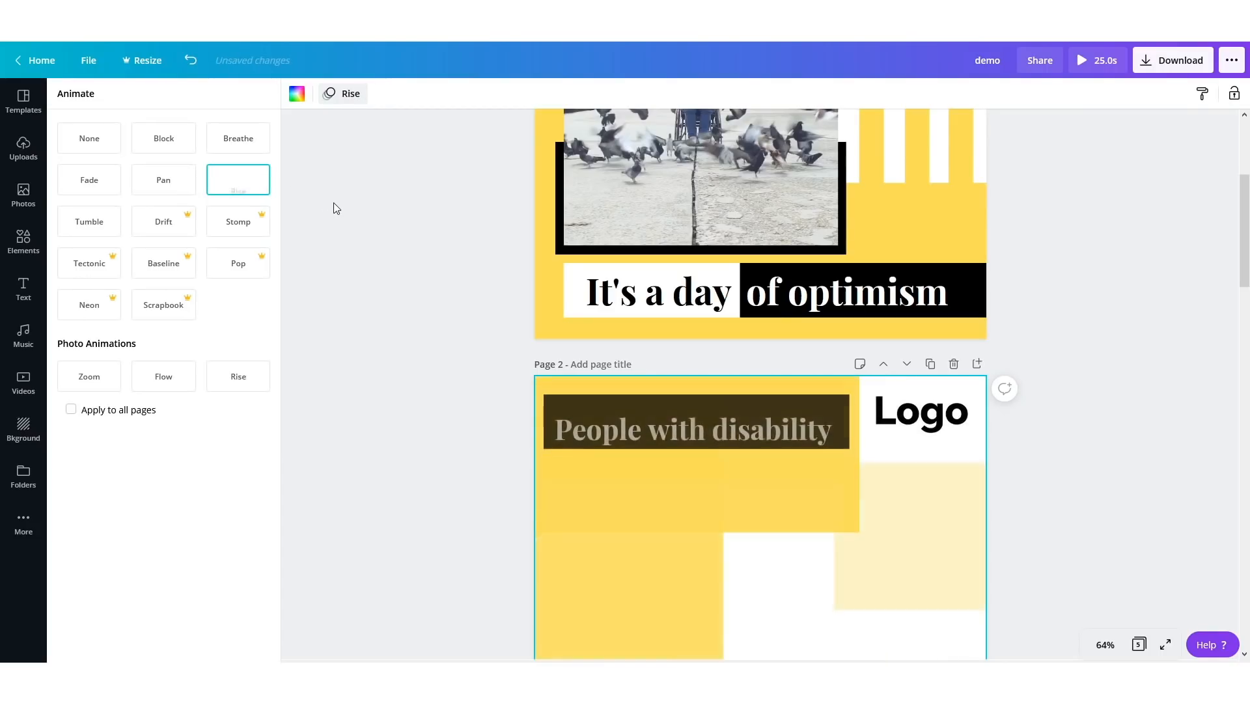
- Try the Pan page animation on page 3, "And a platform to excel", and replace it with Rise
scroll(384, 254, down, 2)
scroll(385, 256, down, 10)
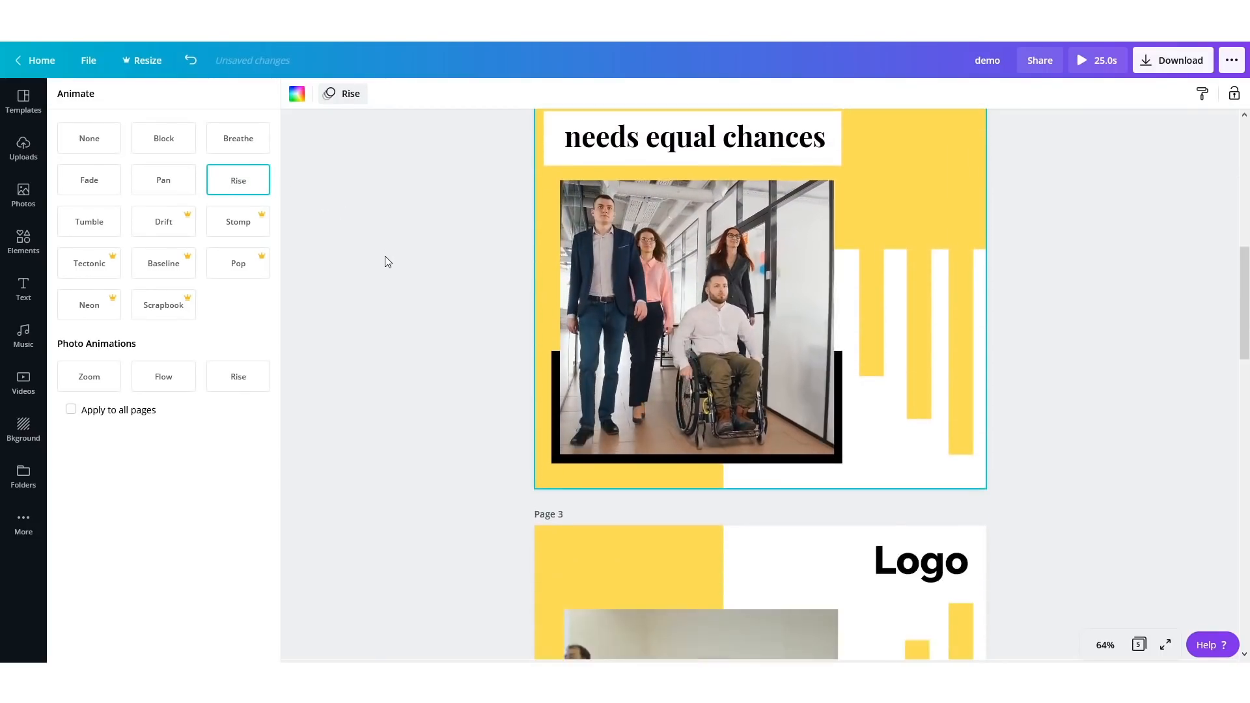
click(780, 219)
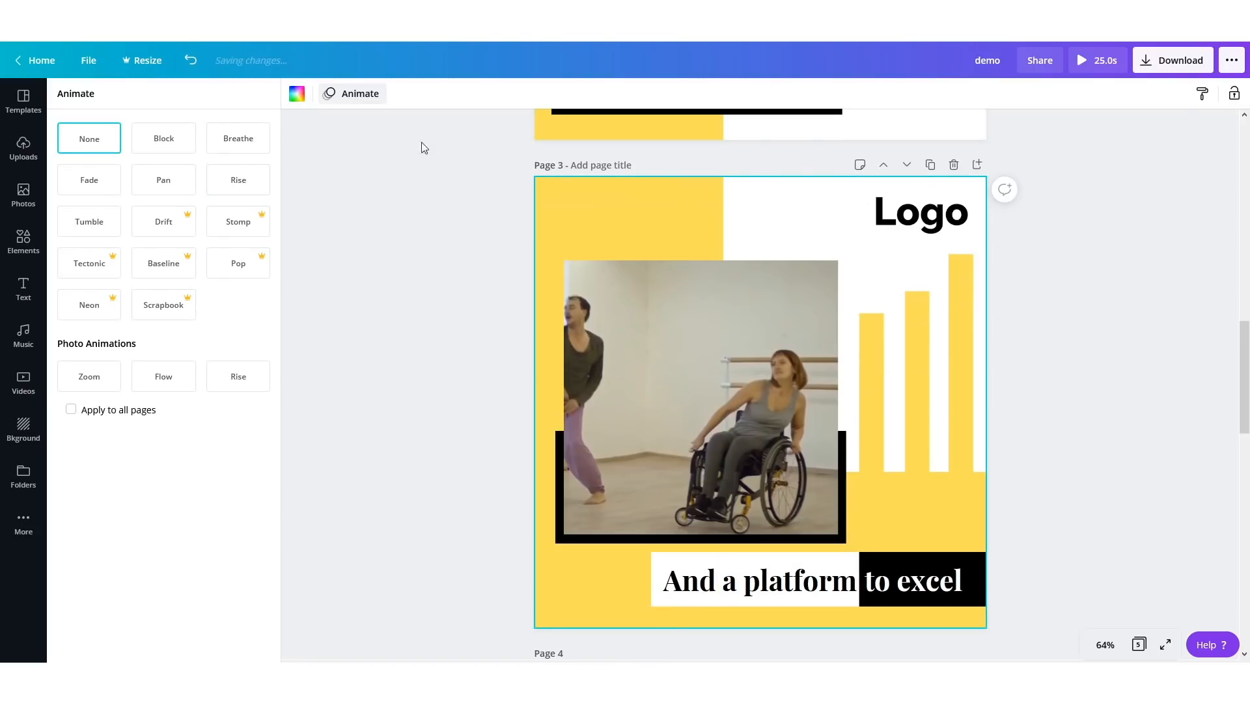
click(373, 104)
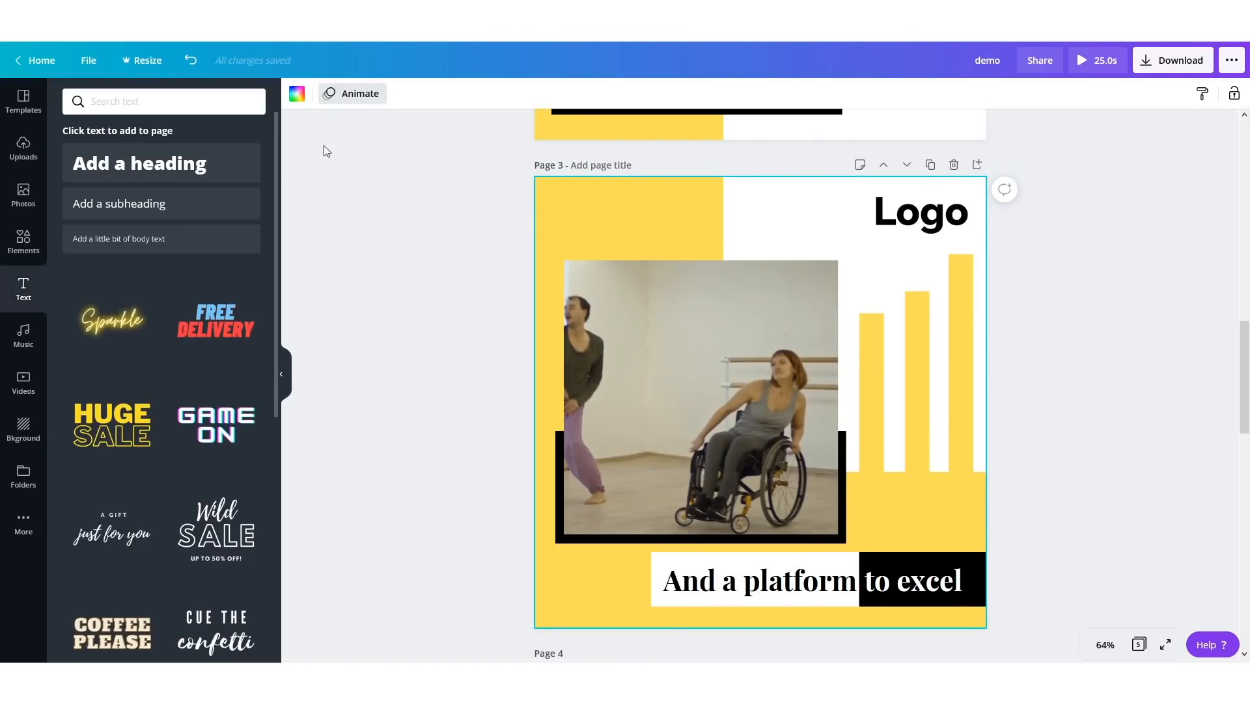
click(352, 95)
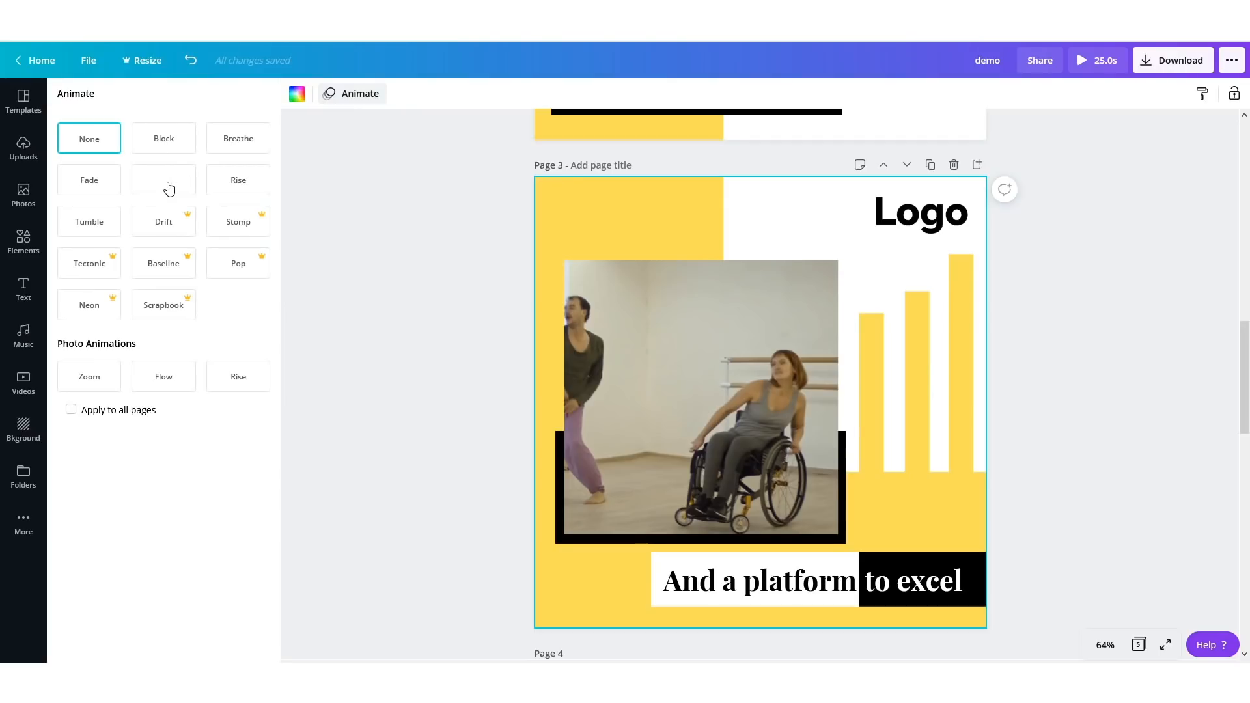
click(168, 187)
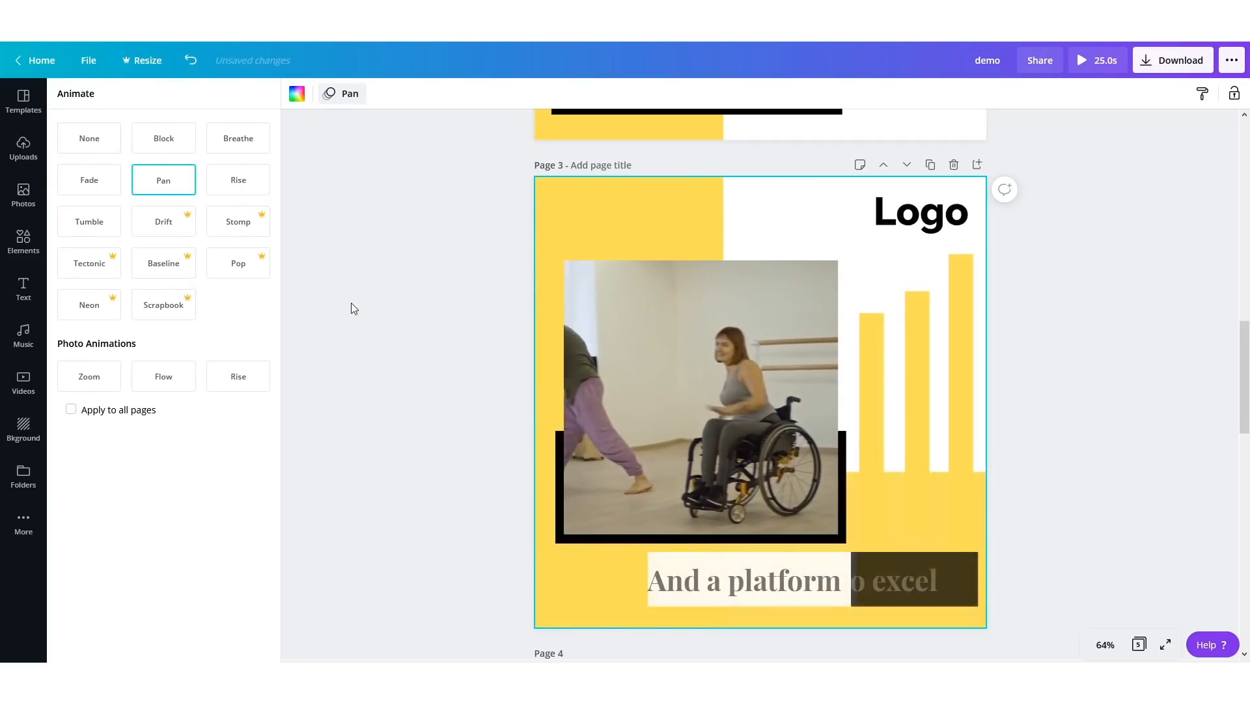
click(241, 181)
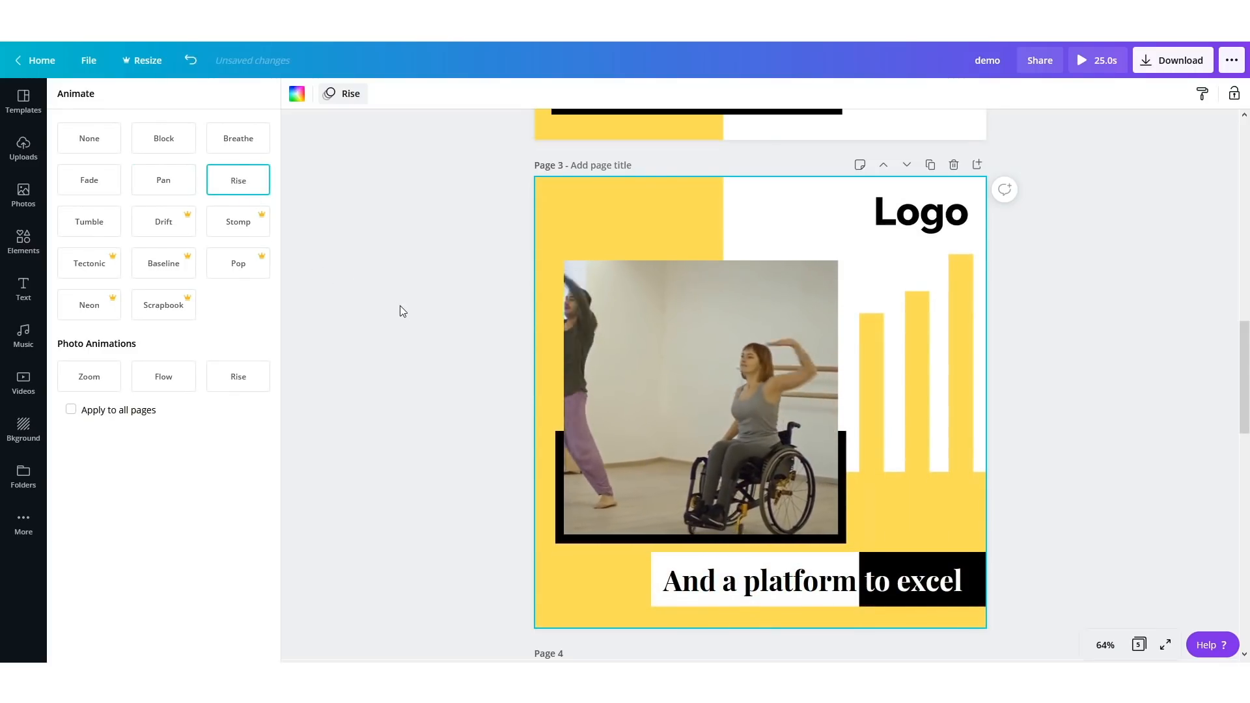
- Apply the Pan page animation to page 4, the "International day of person with disability" page
scroll(400, 308, down, 6)
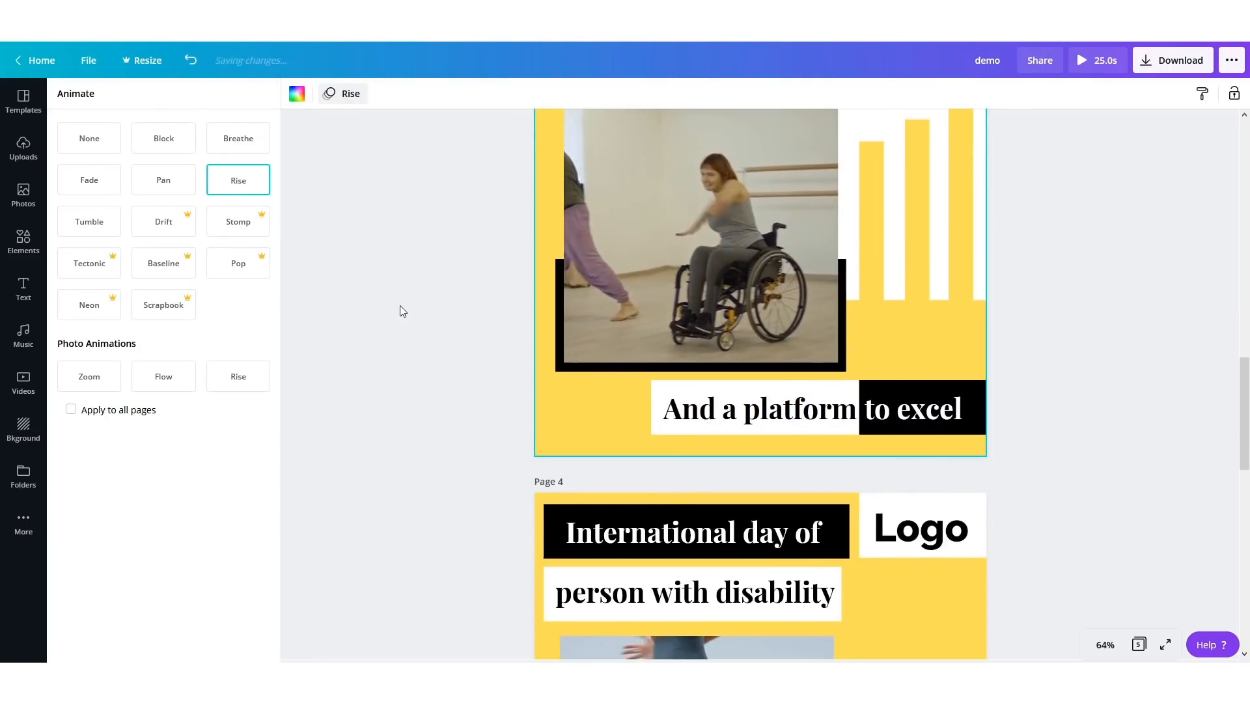
scroll(400, 306, down, 2)
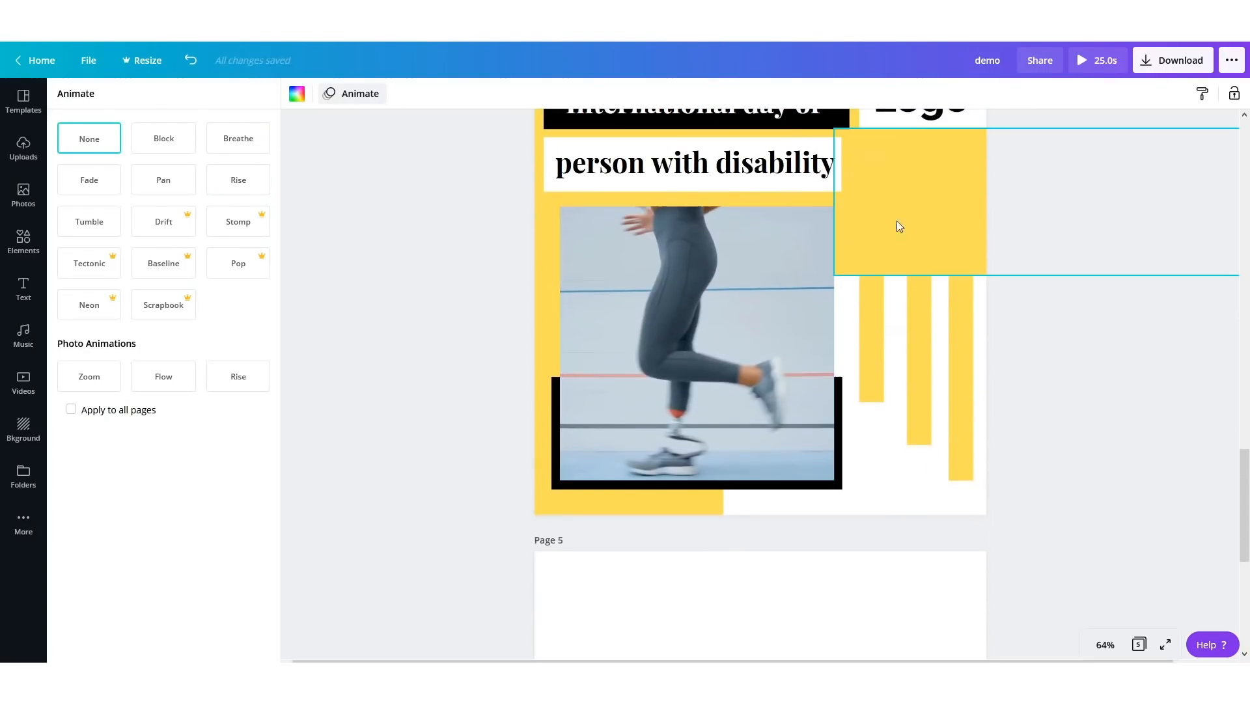
scroll(912, 225, up, 1)
click(887, 518)
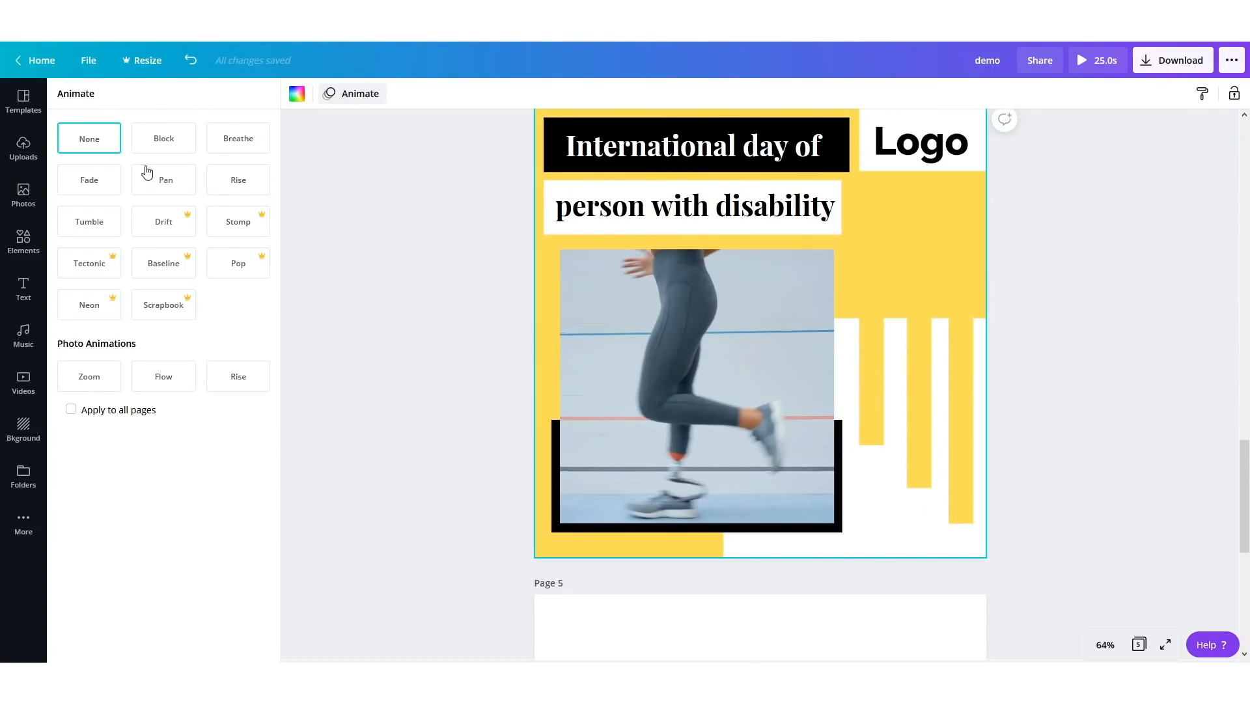
click(170, 185)
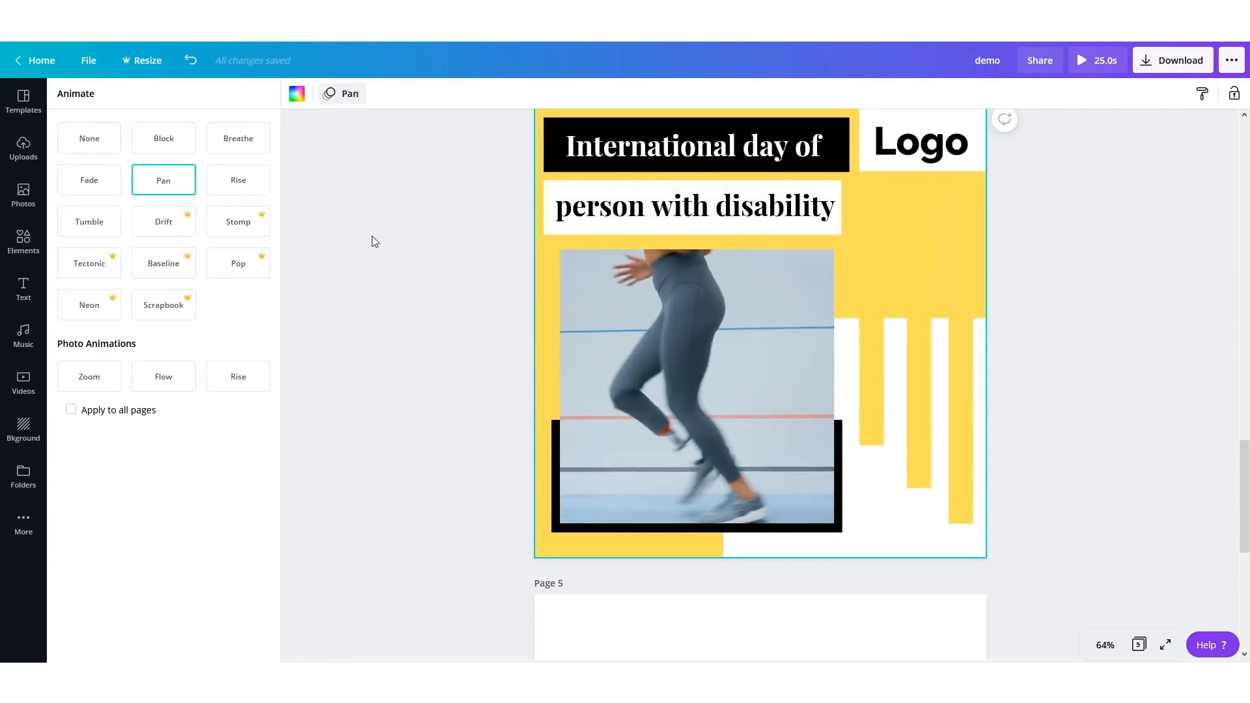
- Apply the Rise page animation to the closing logo page 5, and preview the whole animated video
scroll(374, 241, down, 6)
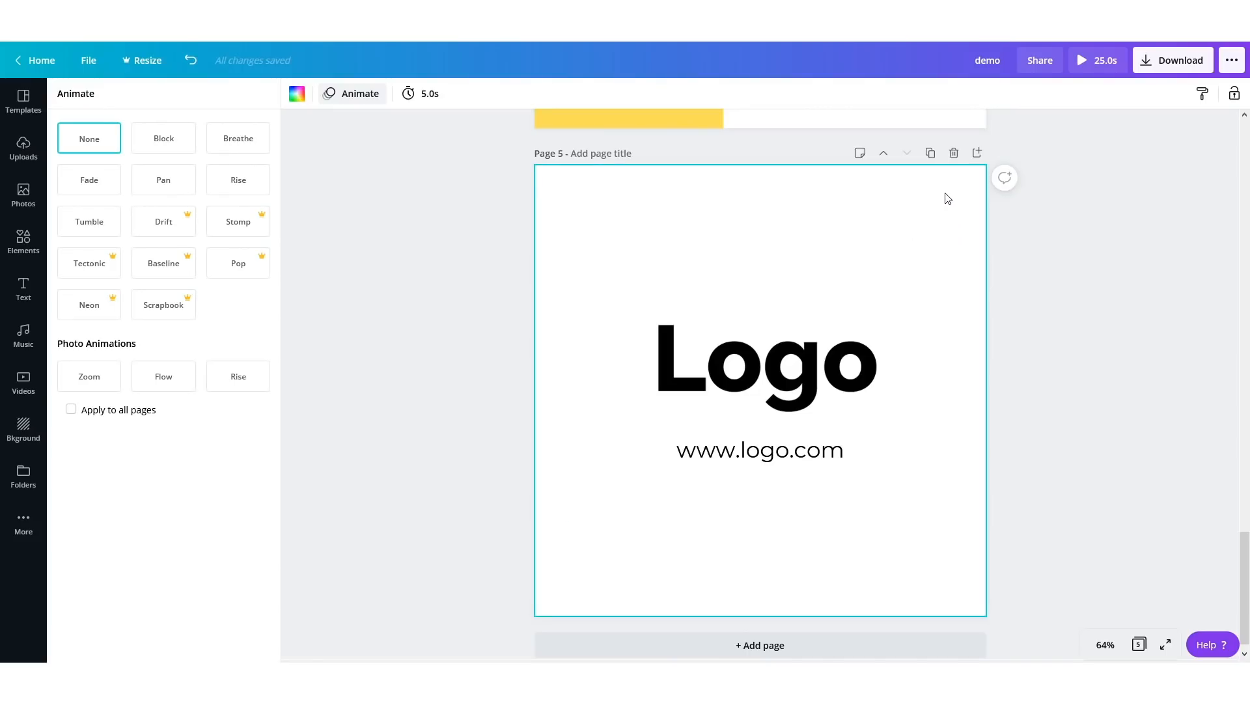
click(237, 186)
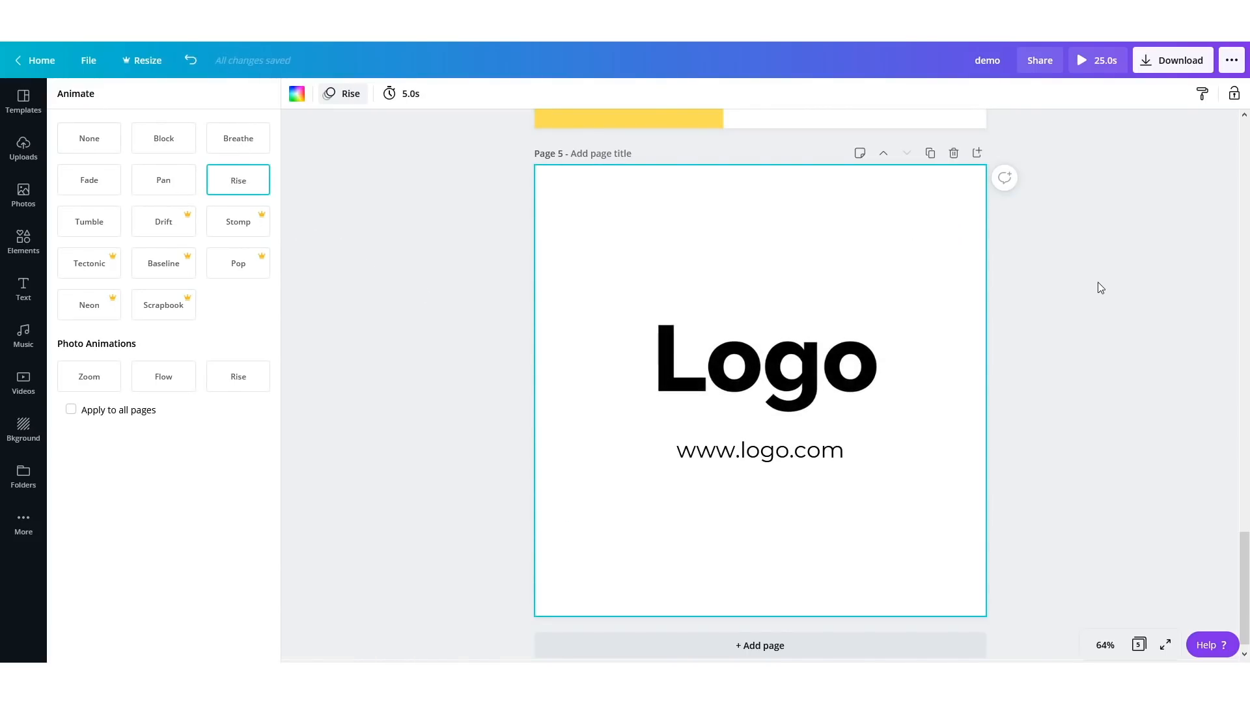
click(1093, 269)
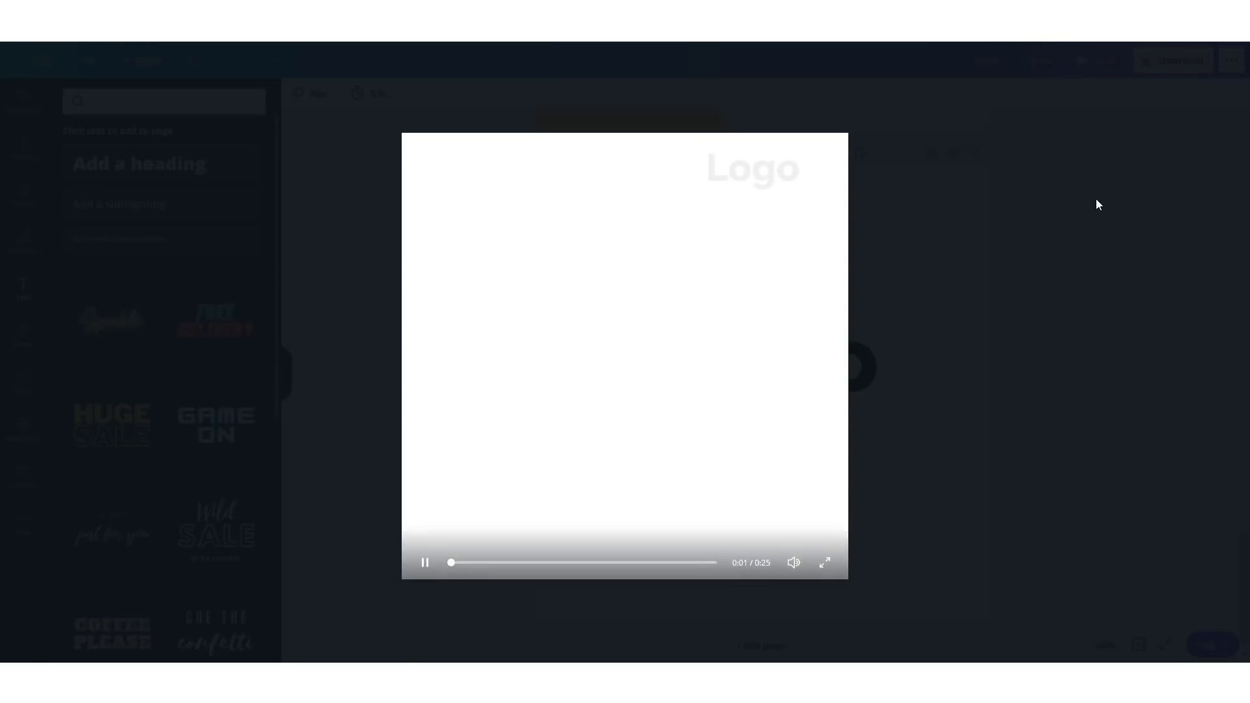
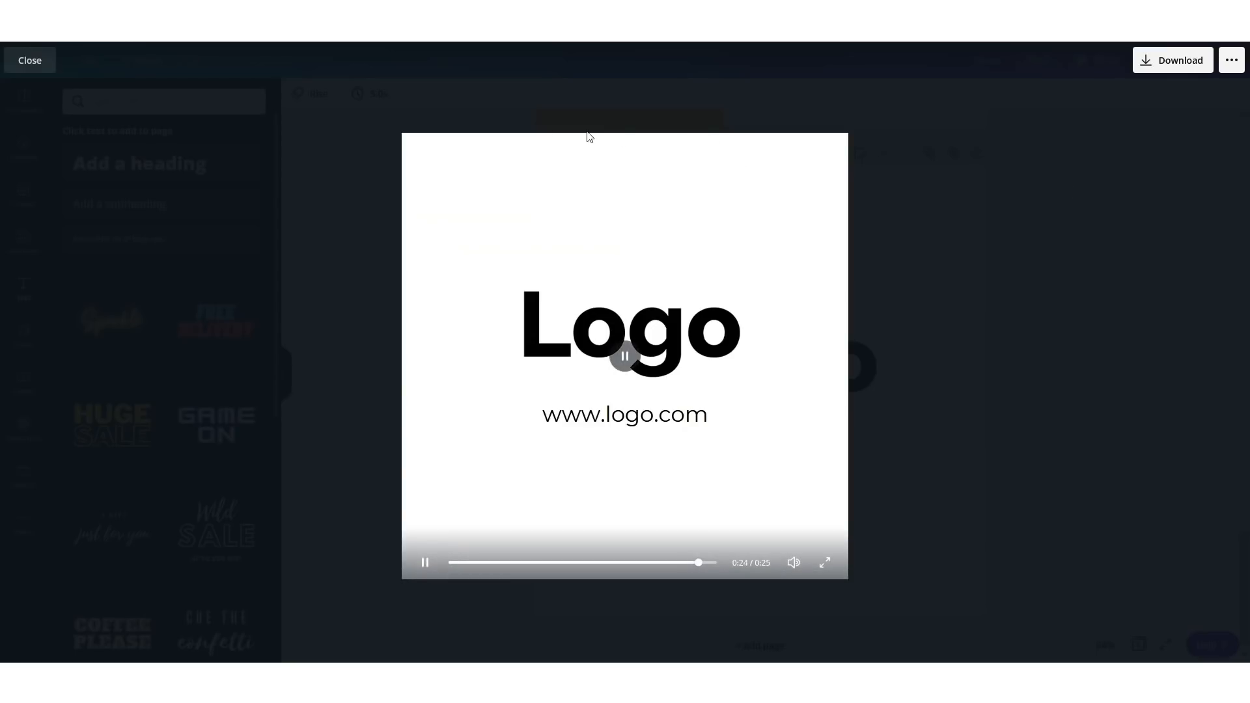
click(48, 71)
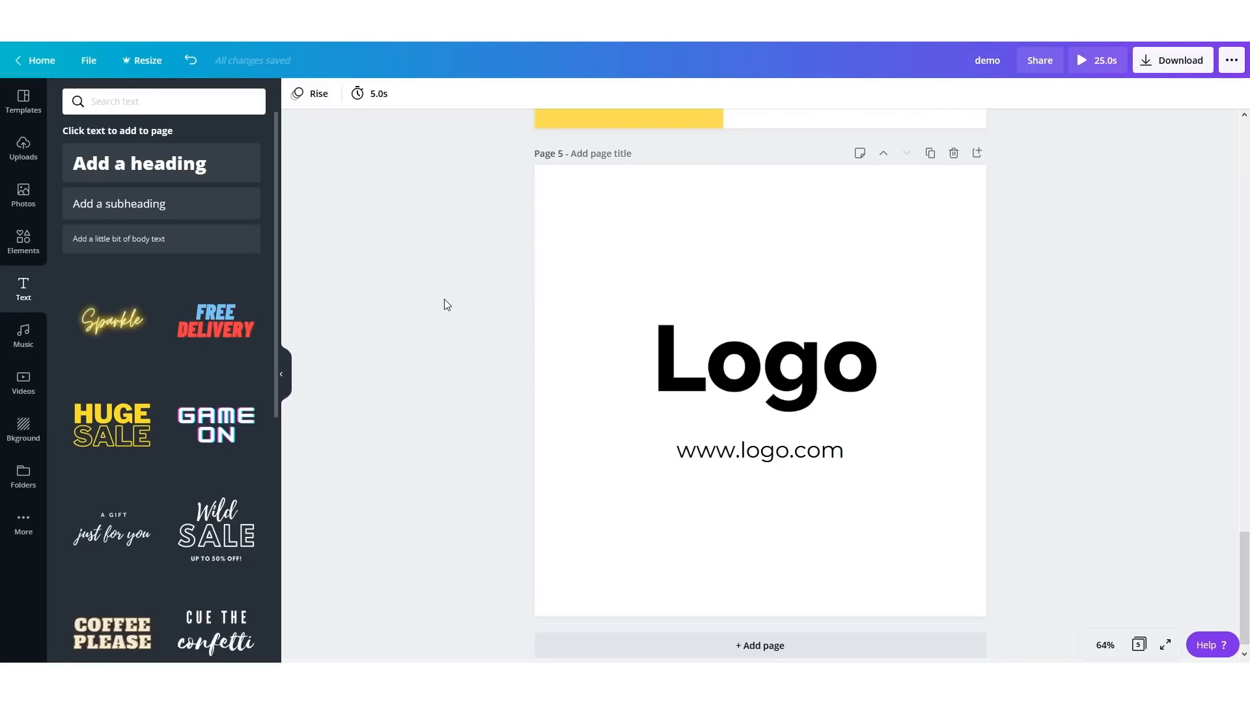
- Add the "Video Game Blockbuster" music track to the design and shift its used section to the end of the track
scroll(445, 301, up, 2)
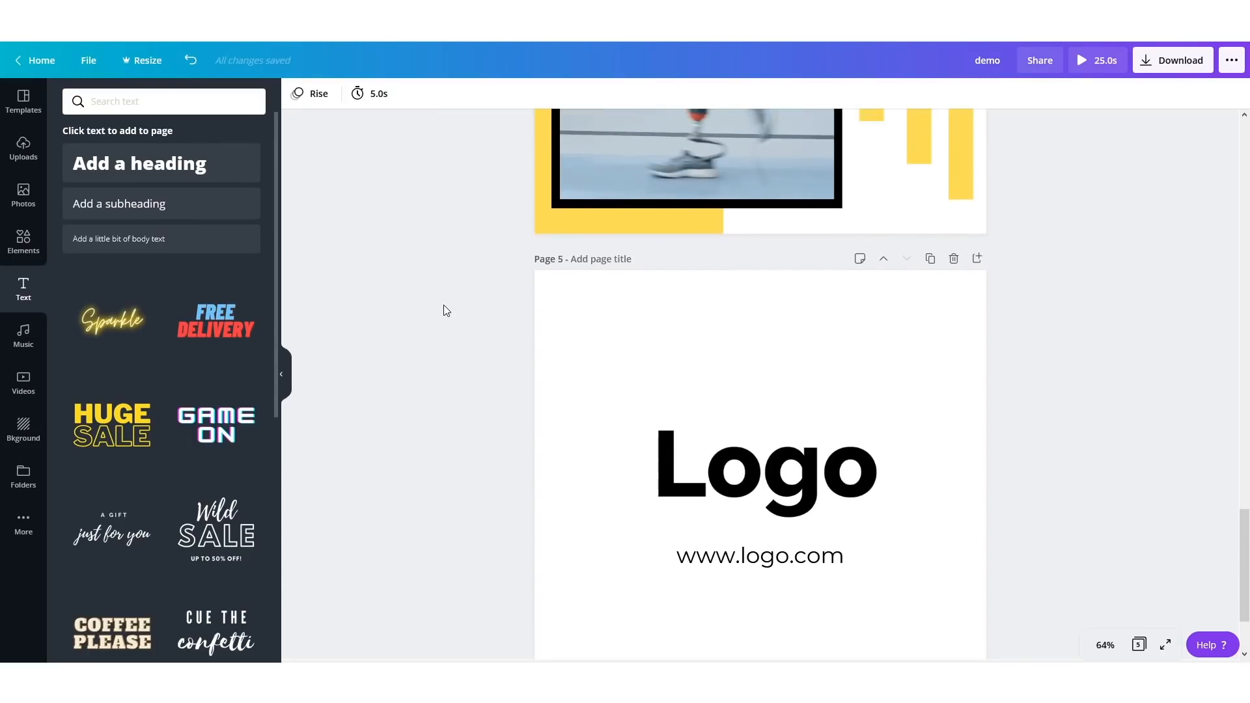
click(27, 339)
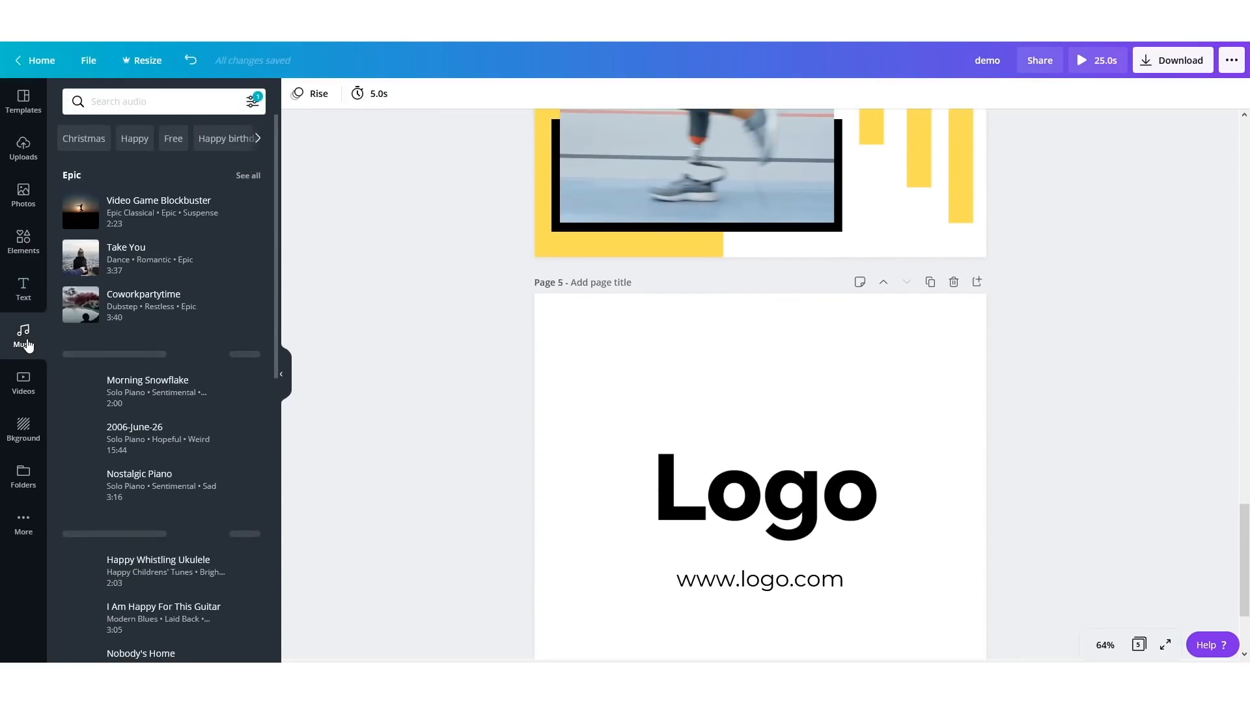
click(180, 213)
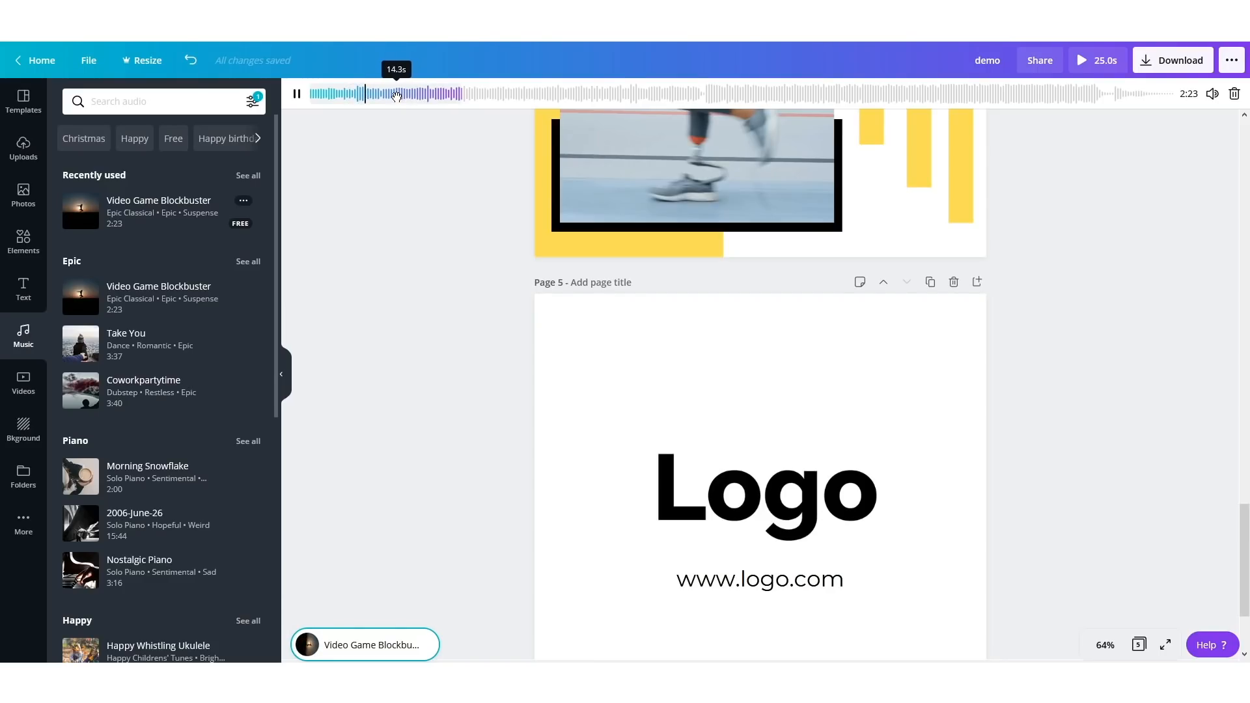
drag(397, 97, 1094, 83)
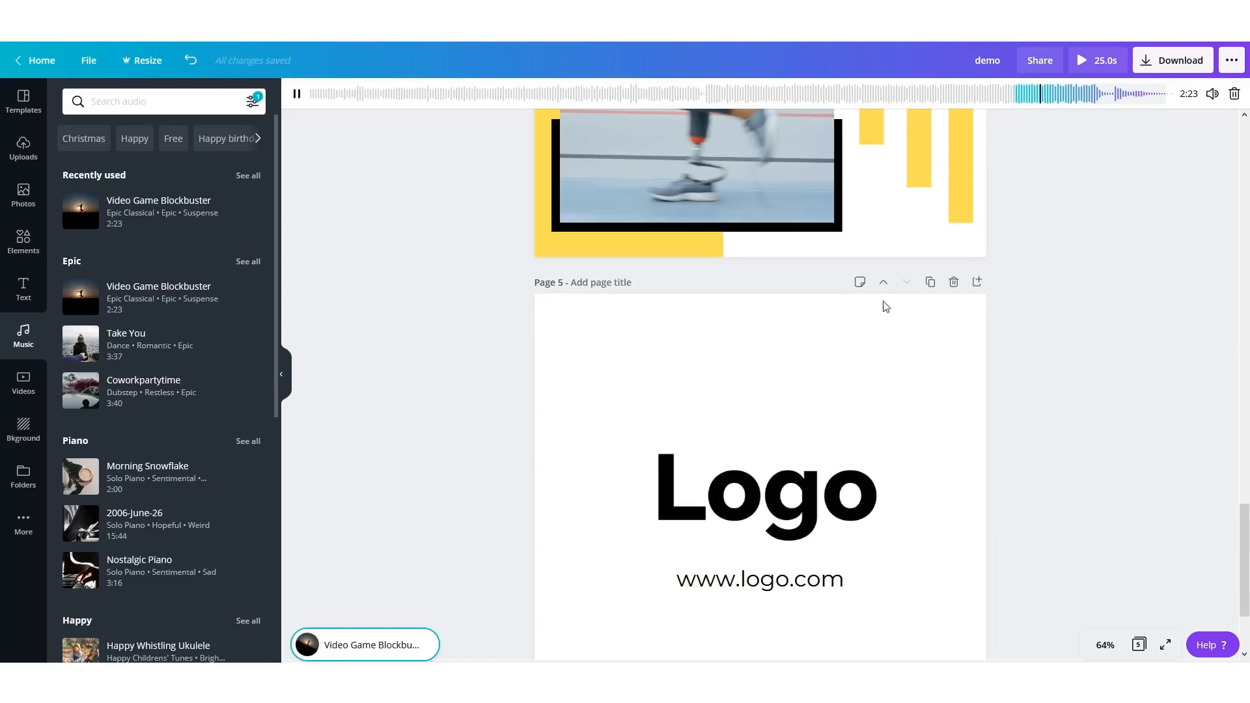
click(1081, 466)
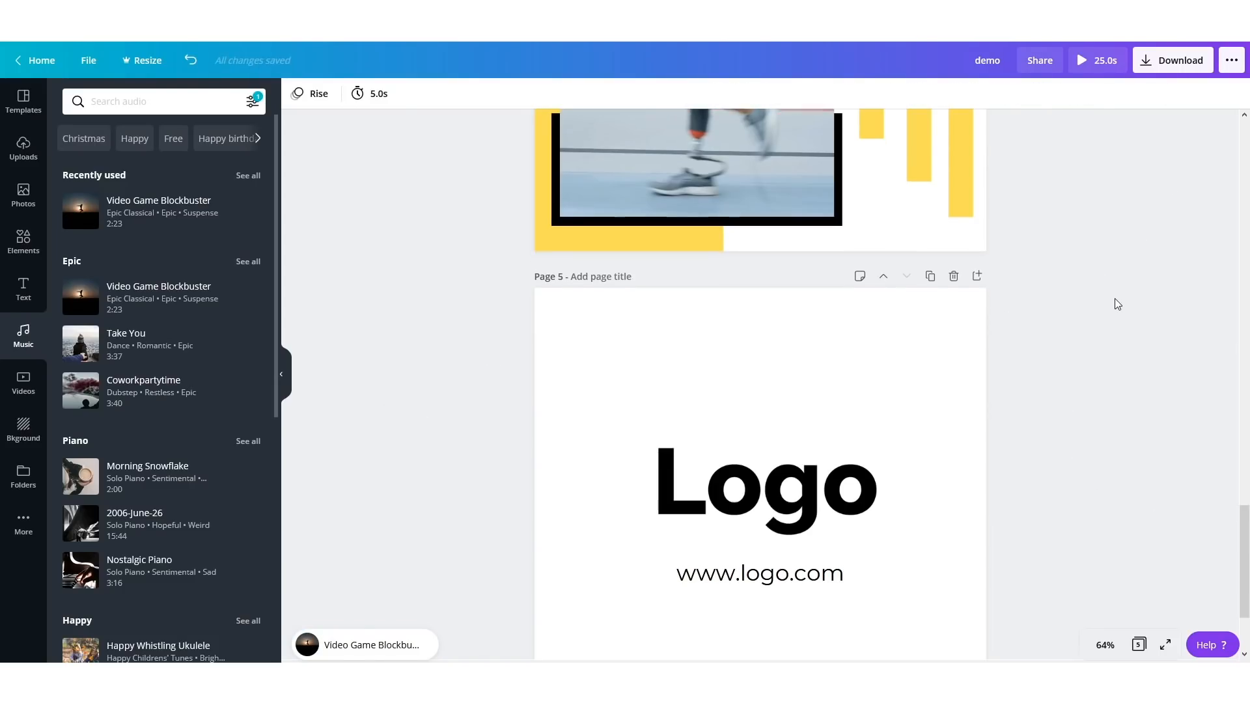
- Preview the video with its music track and pause the playback on page 1
scroll(1115, 299, down, 1)
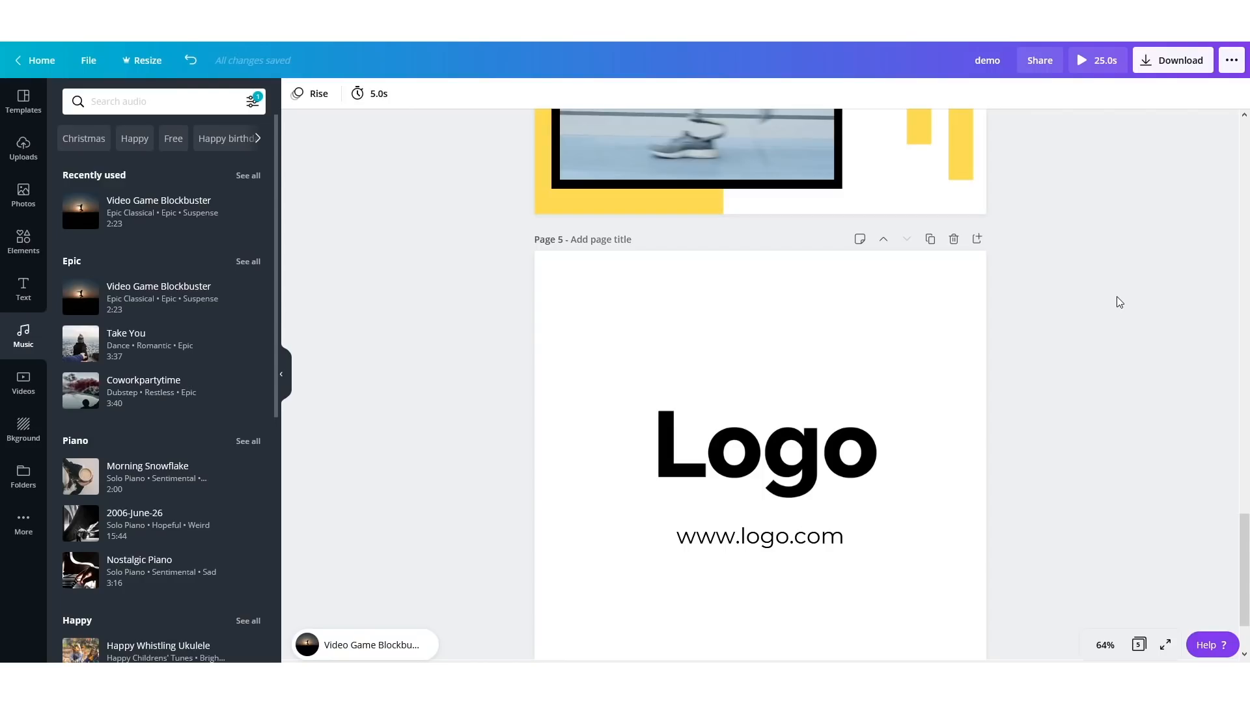
click(1084, 62)
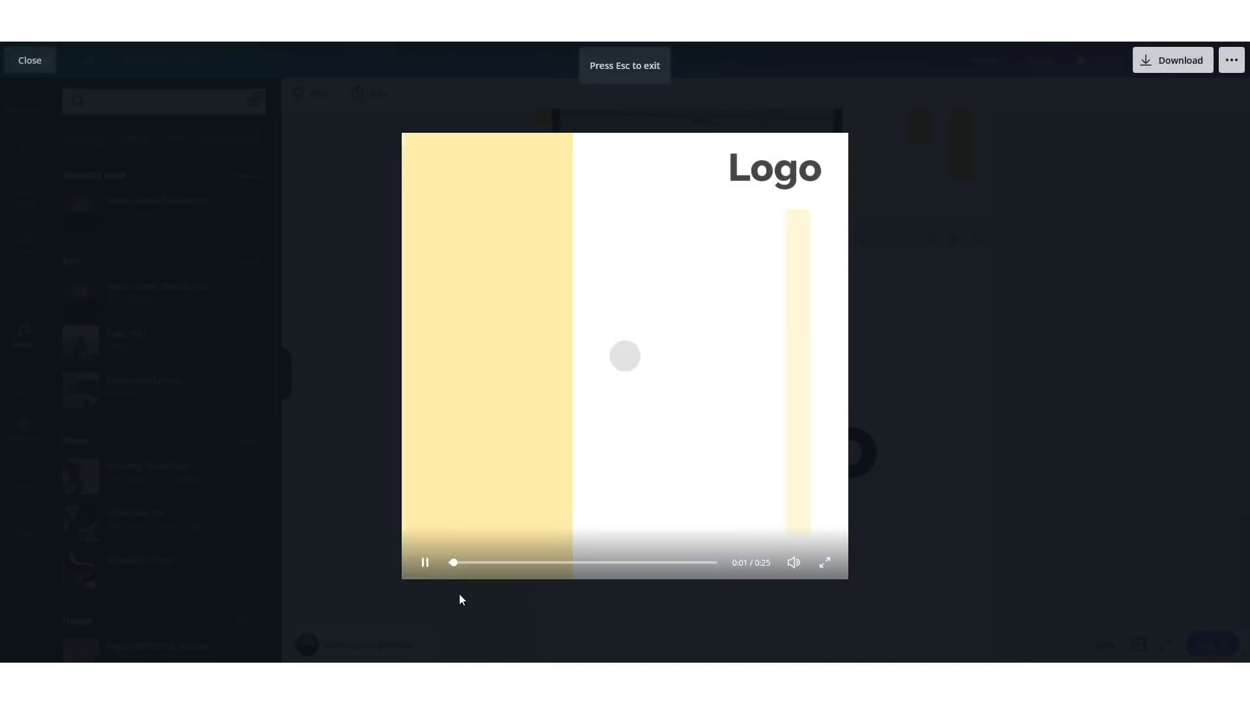
click(427, 563)
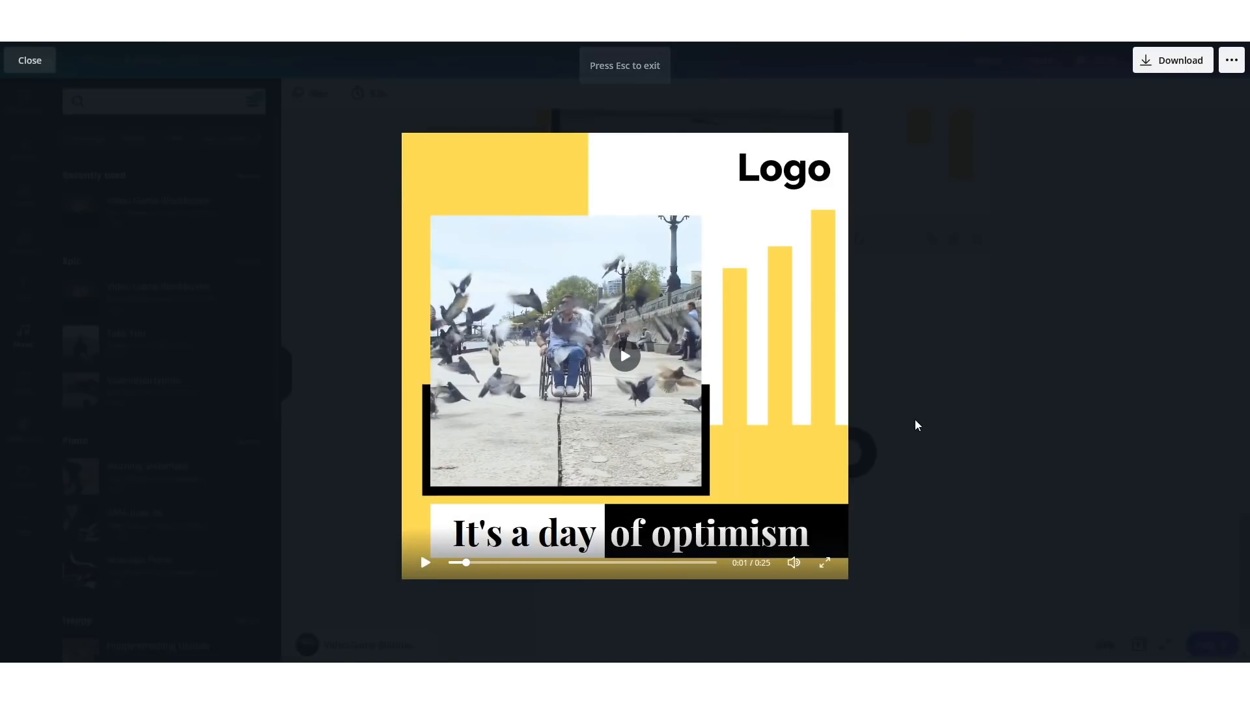